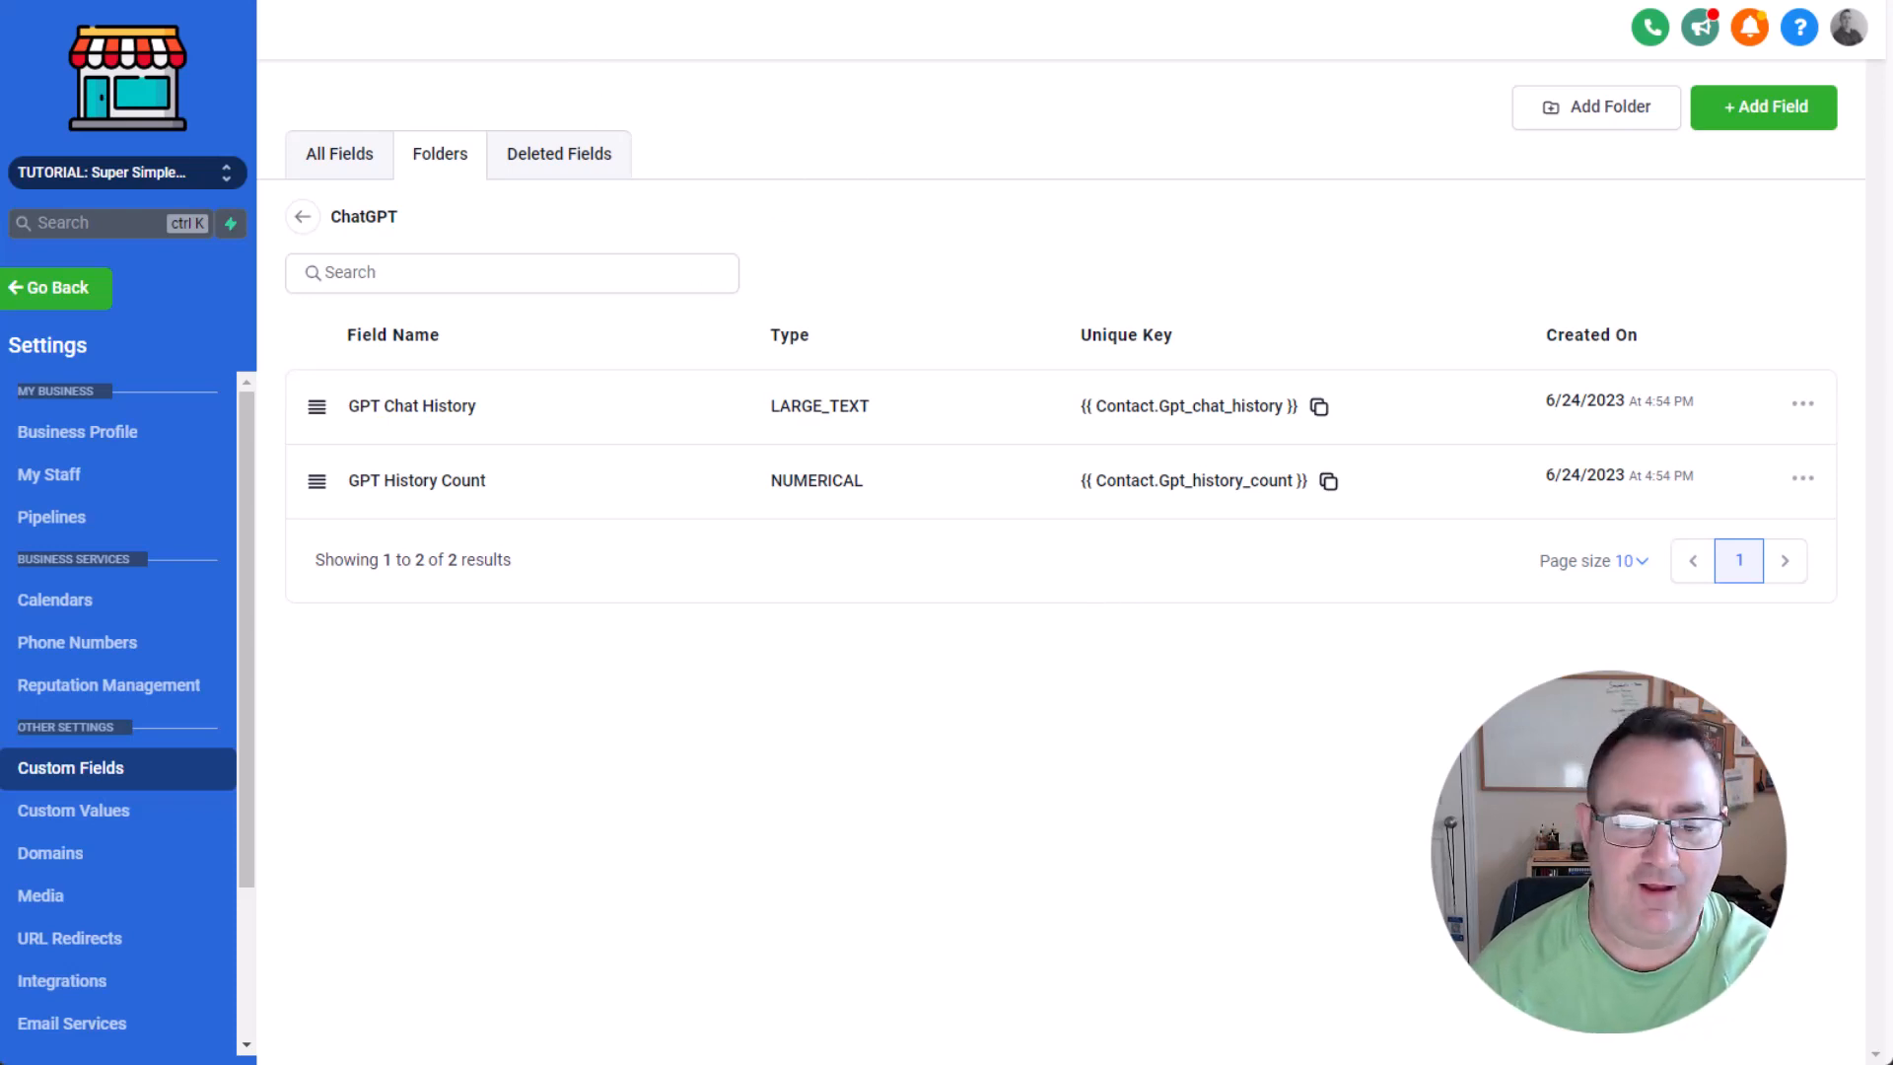
Open the Custom Values settings and review the entries for the business booking link, hours and name.
{"action": "left_click", "coordinate": [71, 813]}
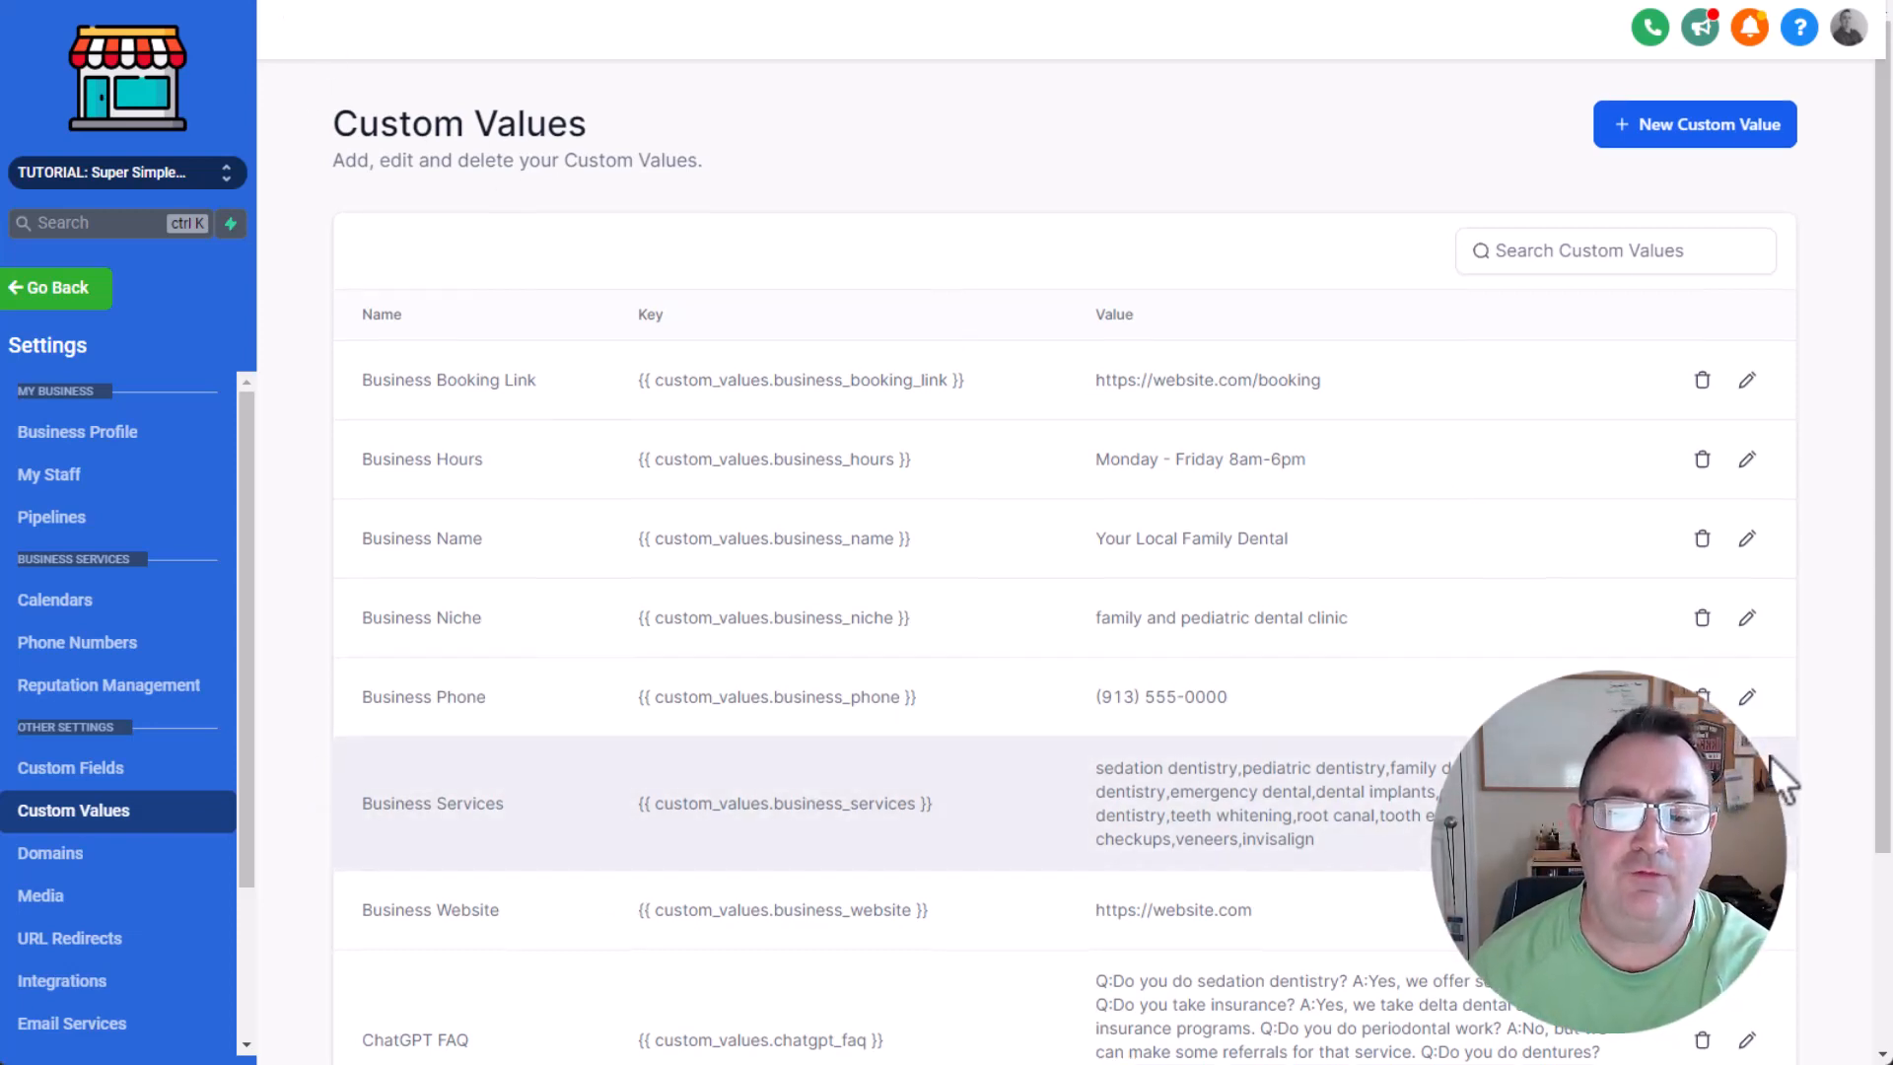
{"action": "scroll", "coordinate": [1211, 757], "scroll_direction": "down", "scroll_amount": 2}
{"action": "scroll", "coordinate": [1203, 720], "scroll_direction": "down", "scroll_amount": 2}
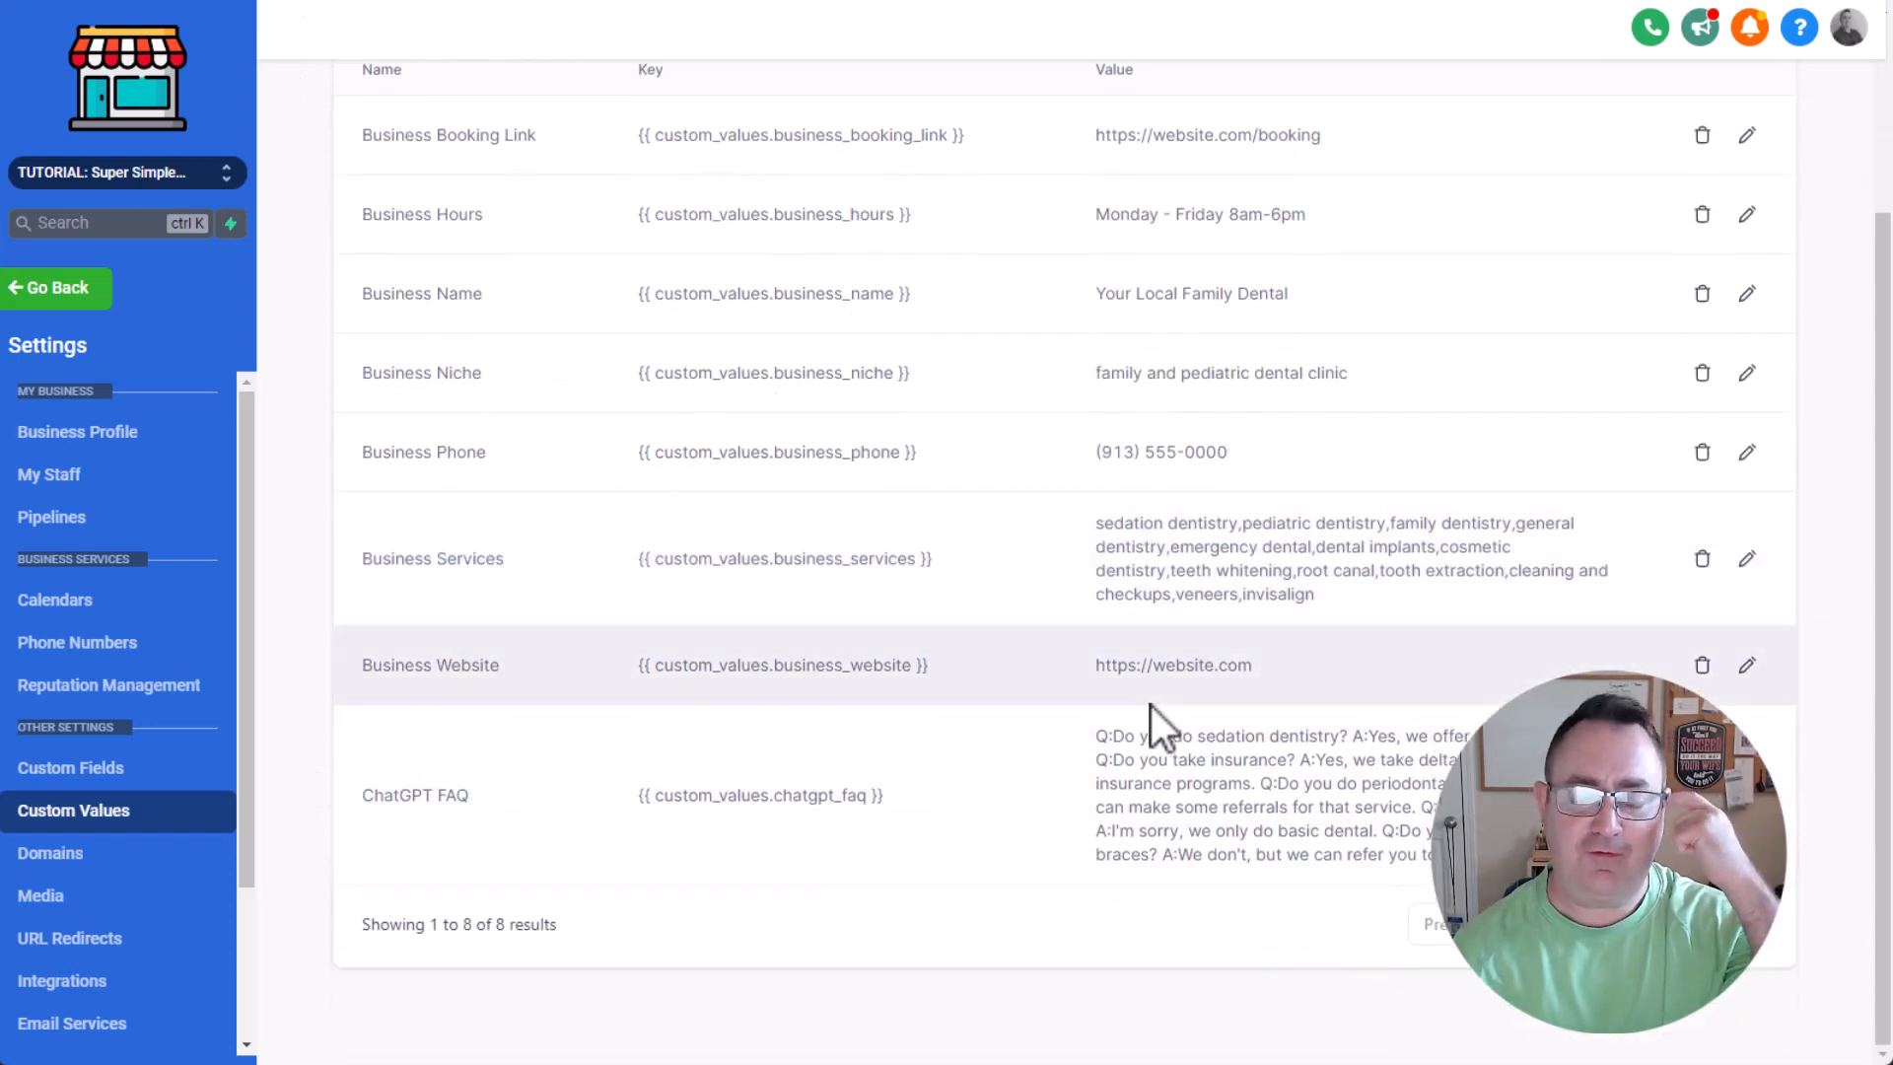
{"action": "scroll", "coordinate": [1126, 700], "scroll_direction": "up", "scroll_amount": 3}
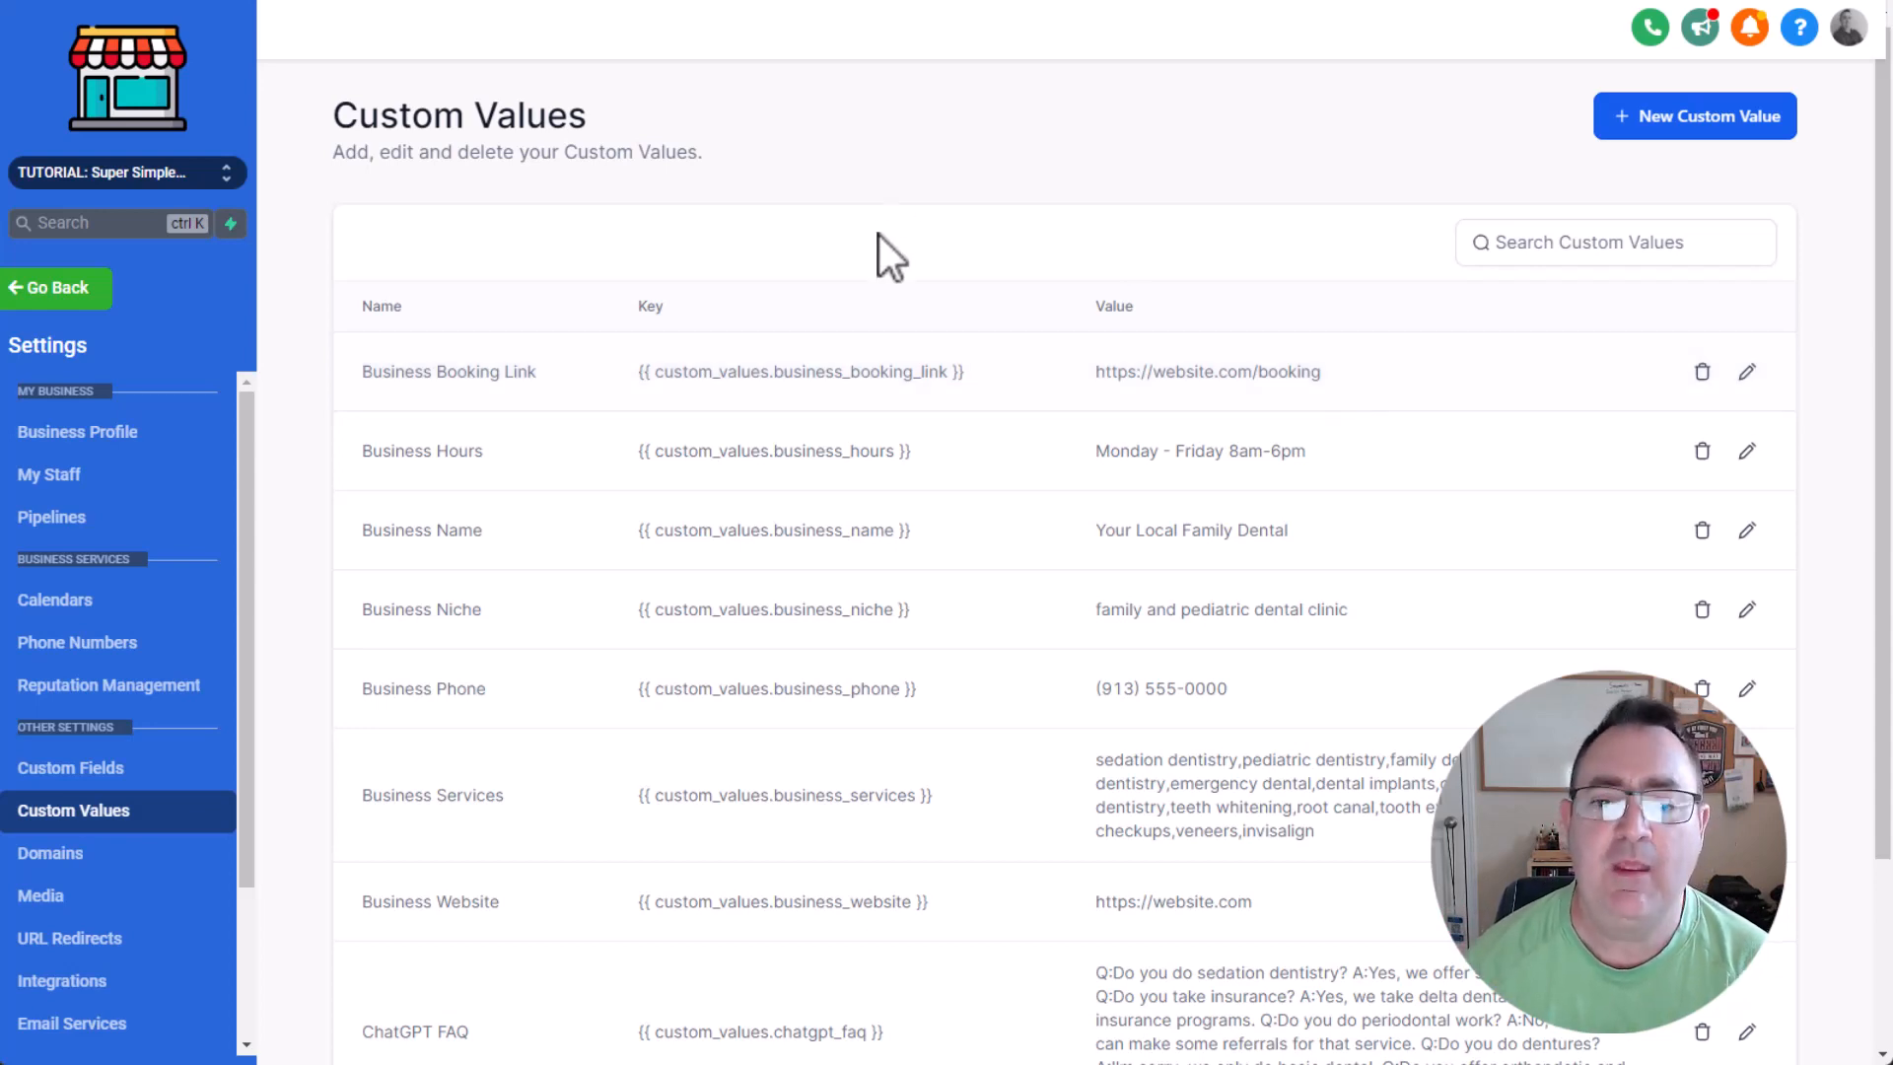
{"action": "scroll", "coordinate": [1099, 355], "scroll_direction": "down", "scroll_amount": 1}
{"action": "left_click_drag", "start_coordinate": [1093, 260], "coordinate": [1333, 255]}
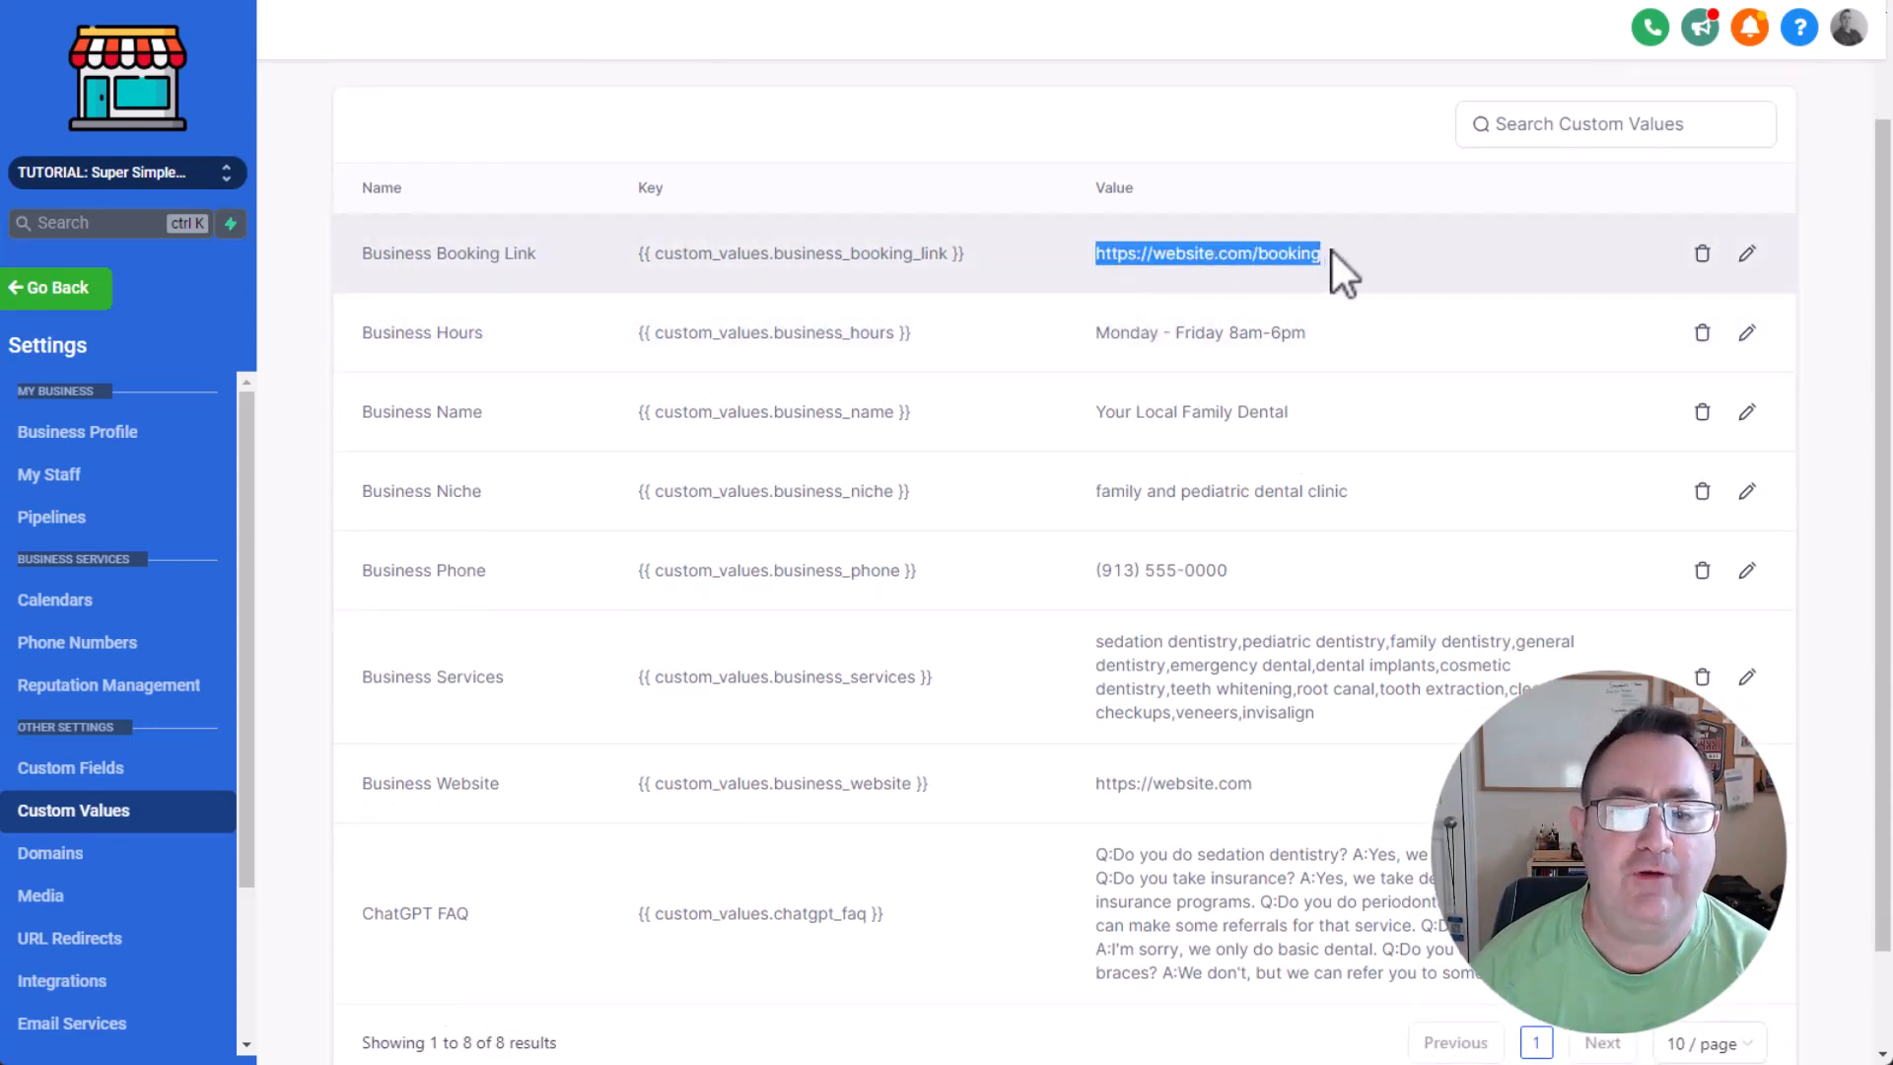
{"action": "left_click", "coordinate": [1285, 266]}
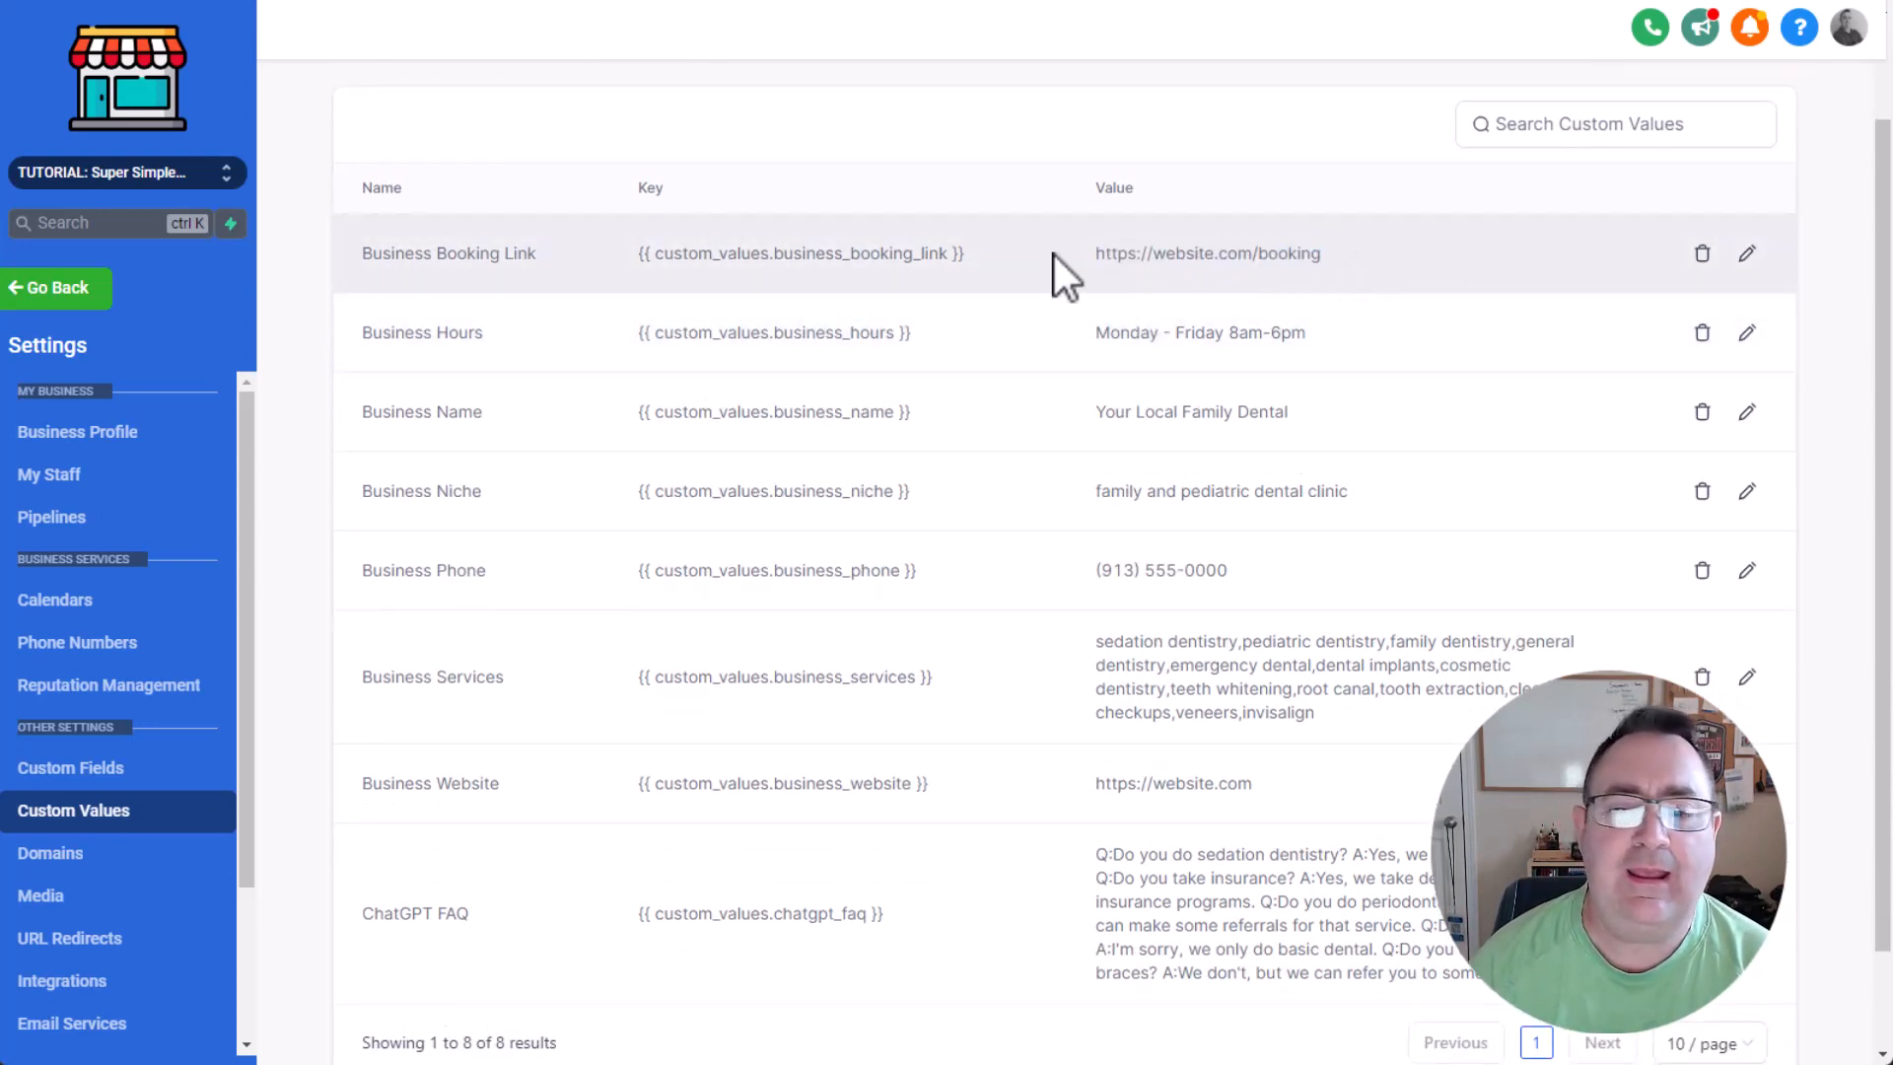
{"action": "left_click_drag", "start_coordinate": [1089, 257], "coordinate": [1339, 251]}
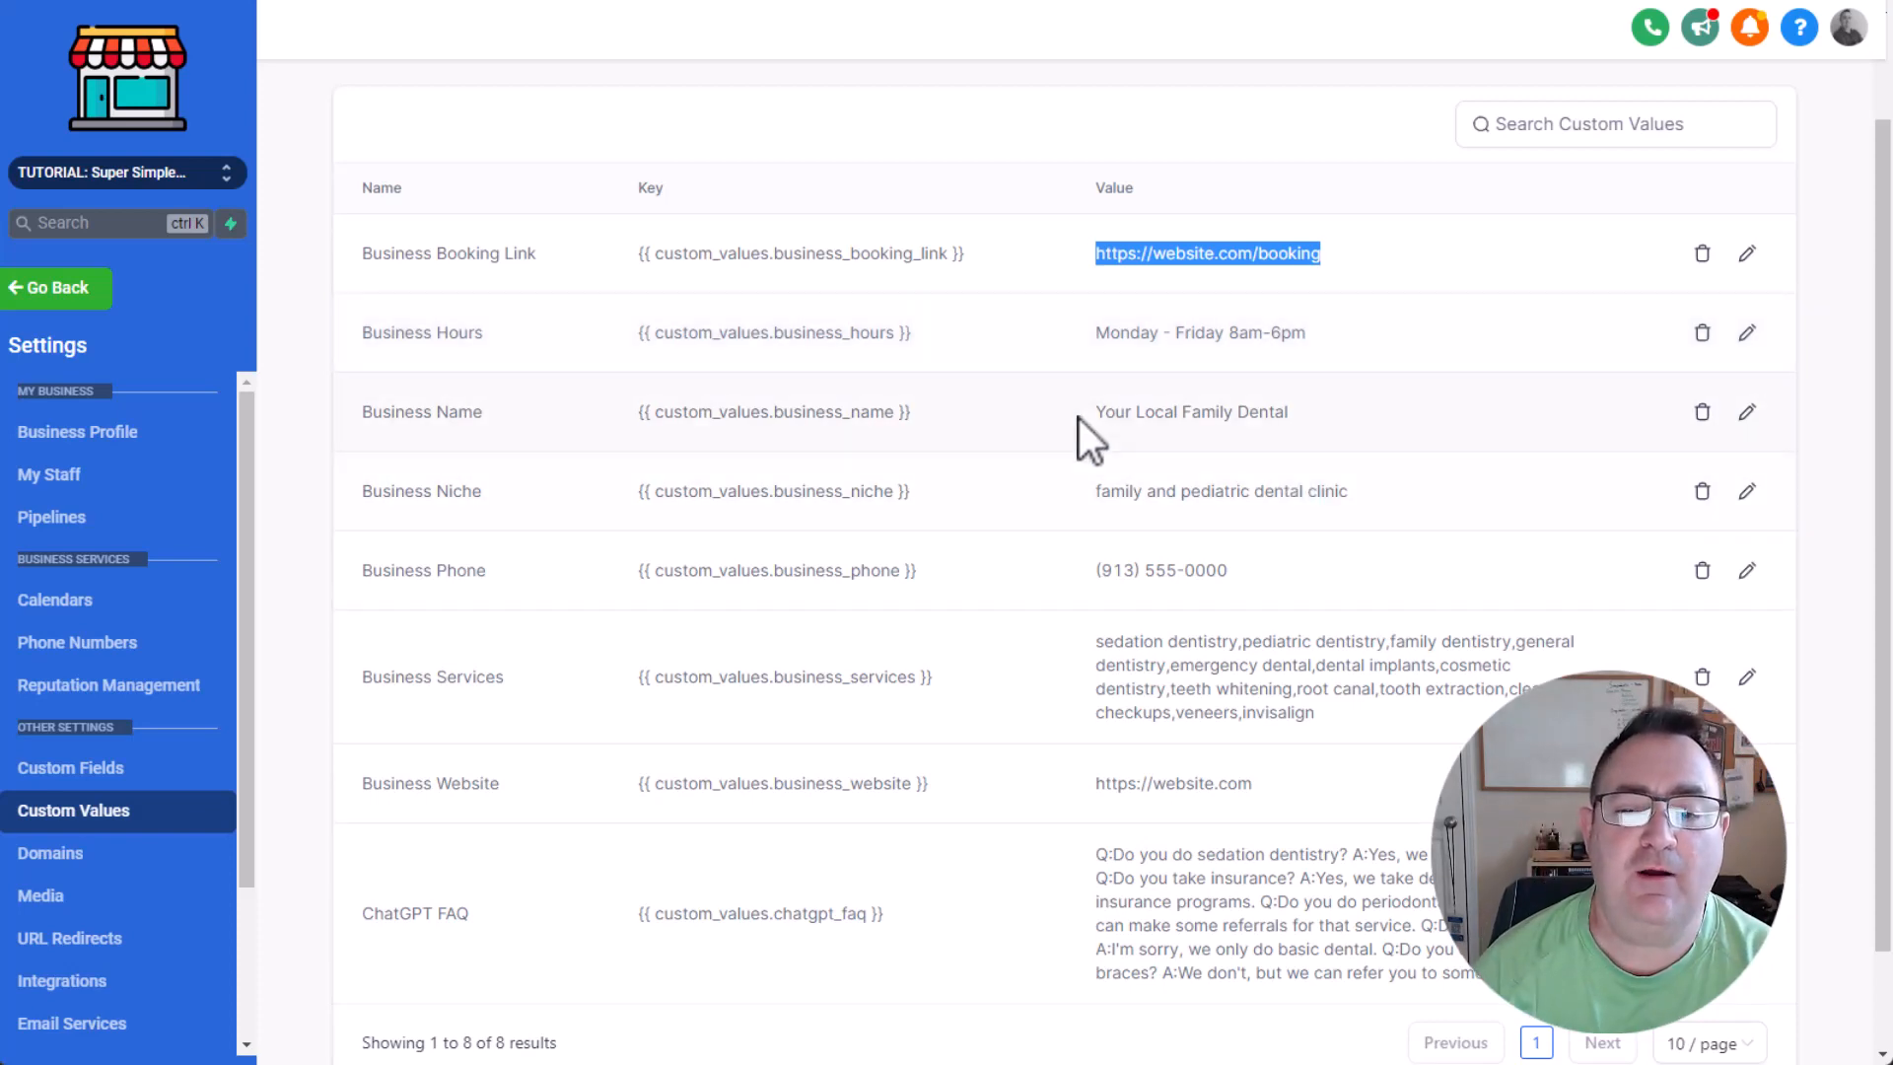
{"action": "left_click_drag", "start_coordinate": [1093, 337], "coordinate": [1331, 345]}
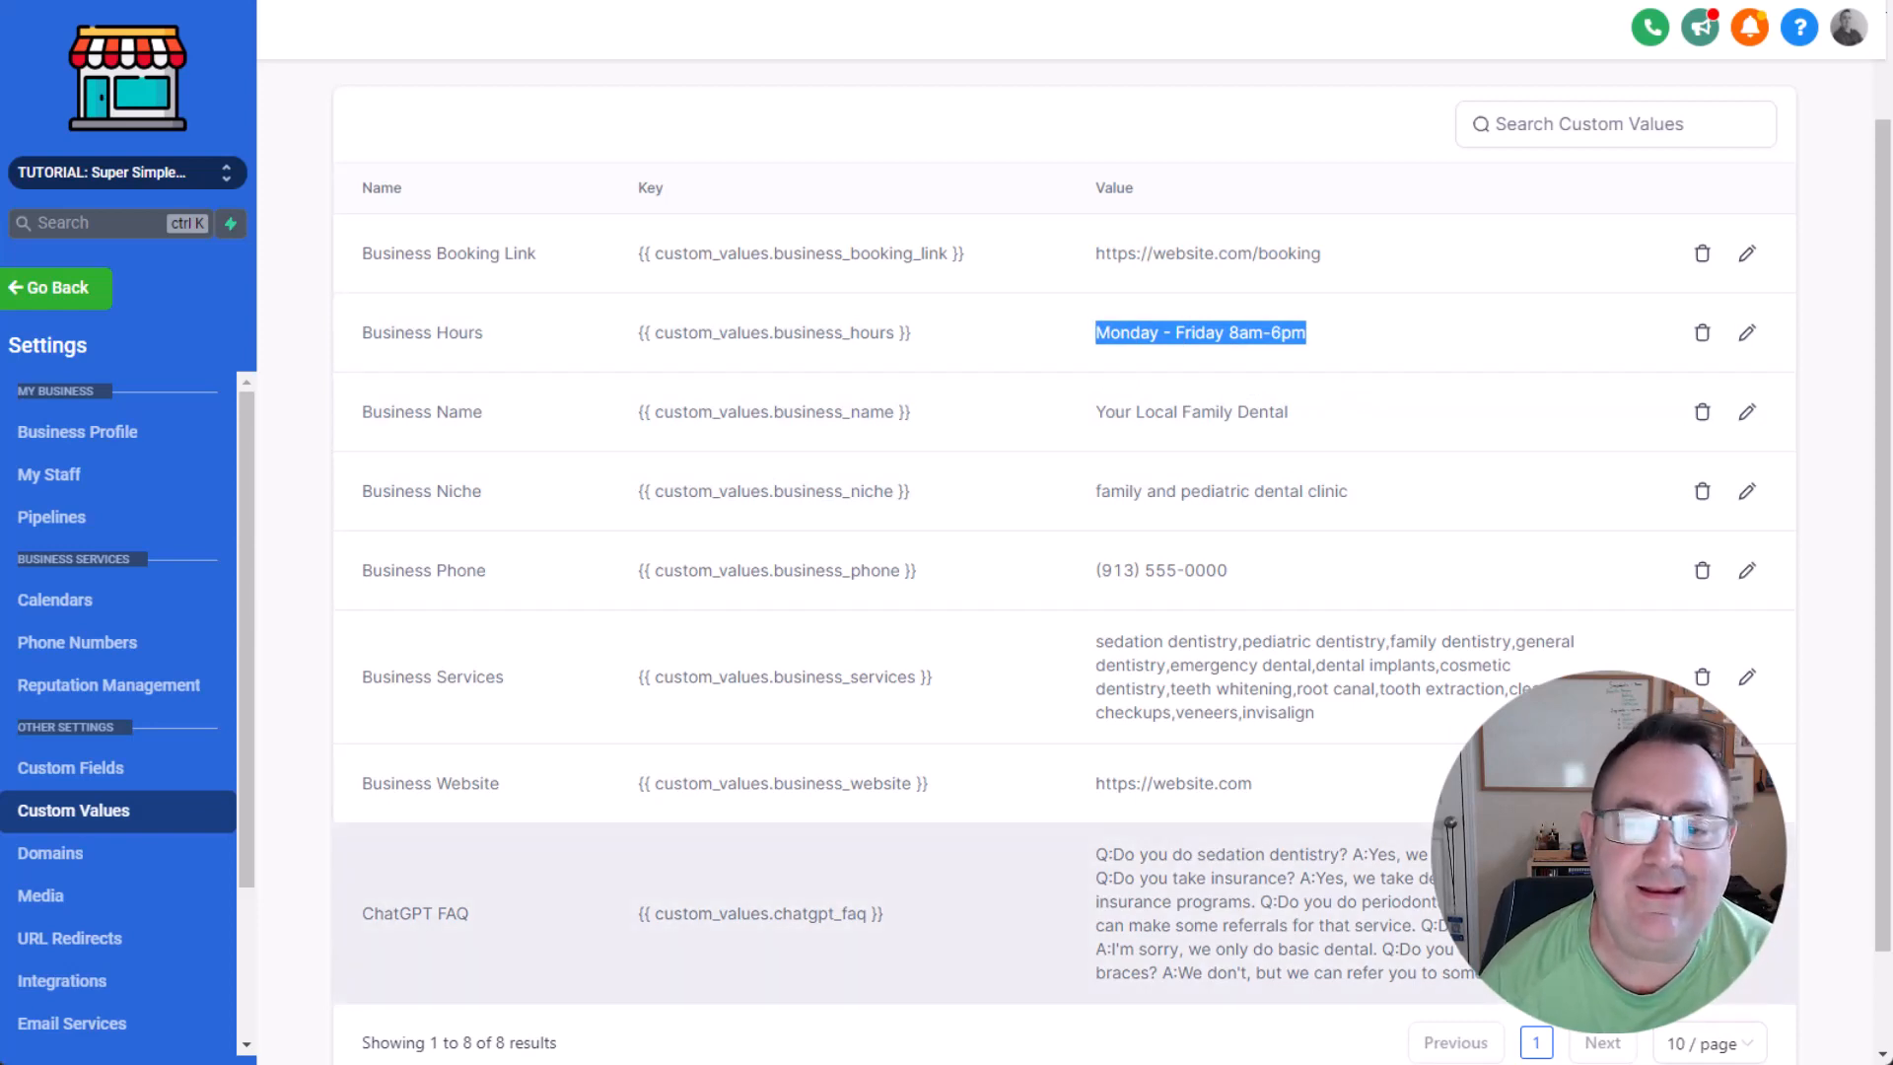
{"action": "left_click", "coordinate": [415, 414]}
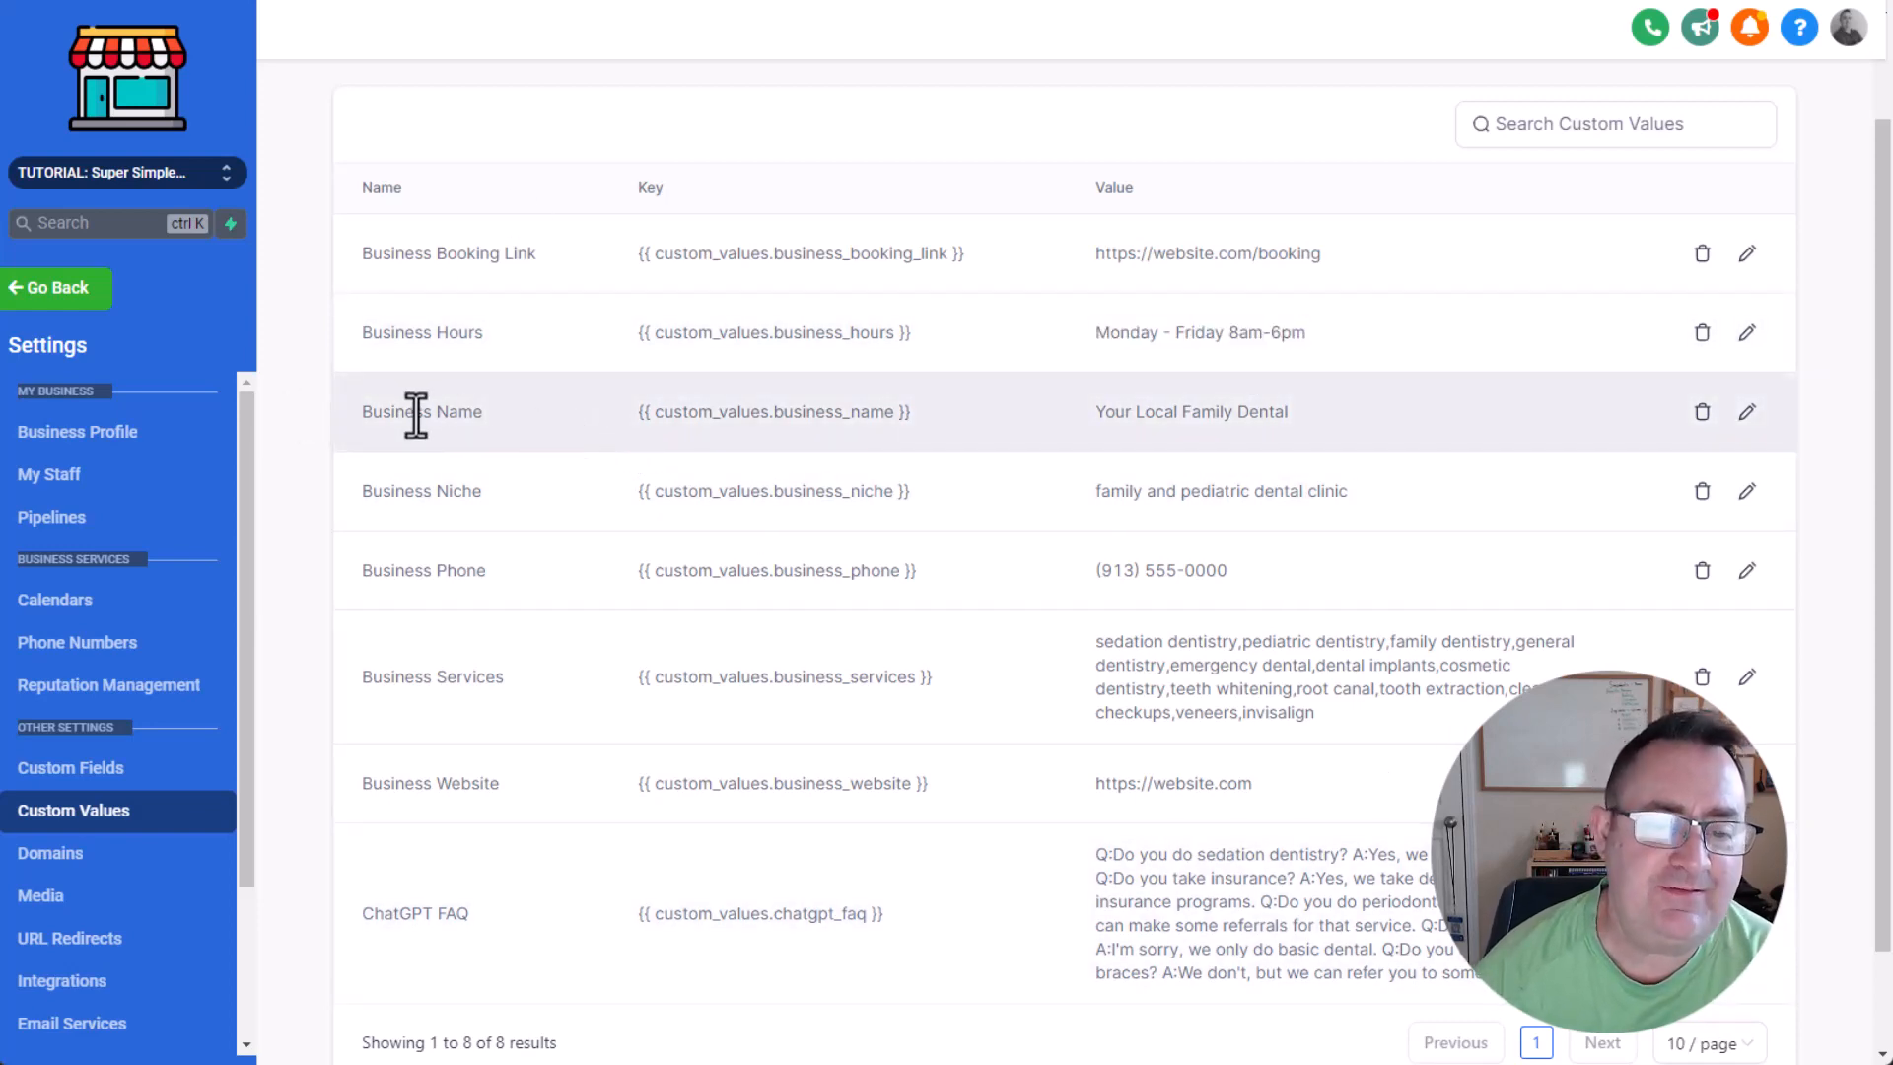
{"action": "left_click_drag", "start_coordinate": [415, 414], "coordinate": [887, 415]}
{"action": "left_click", "coordinate": [1149, 415]}
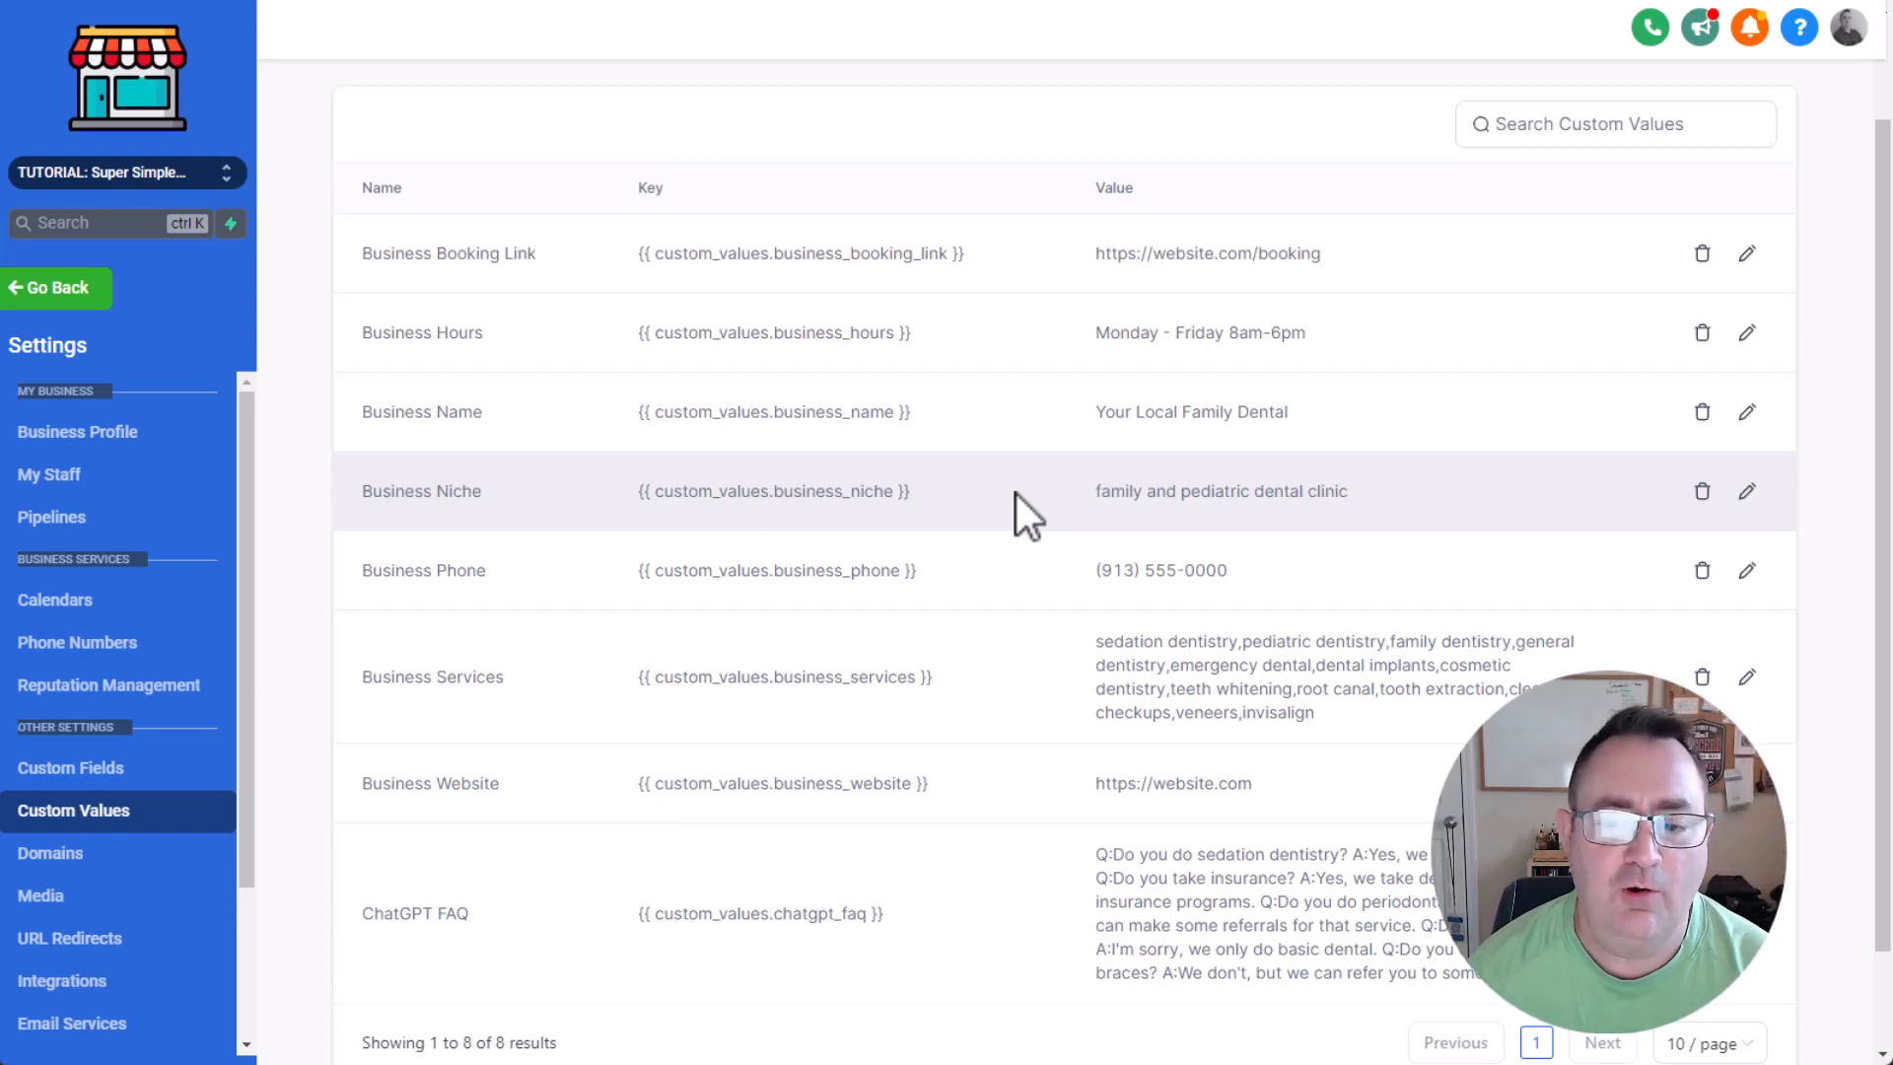
Examine the custom values for the business phone, services and website.
{"action": "left_click_drag", "start_coordinate": [446, 570], "coordinate": [733, 562]}
{"action": "scroll", "coordinate": [1384, 570], "scroll_direction": "down", "scroll_amount": 1}
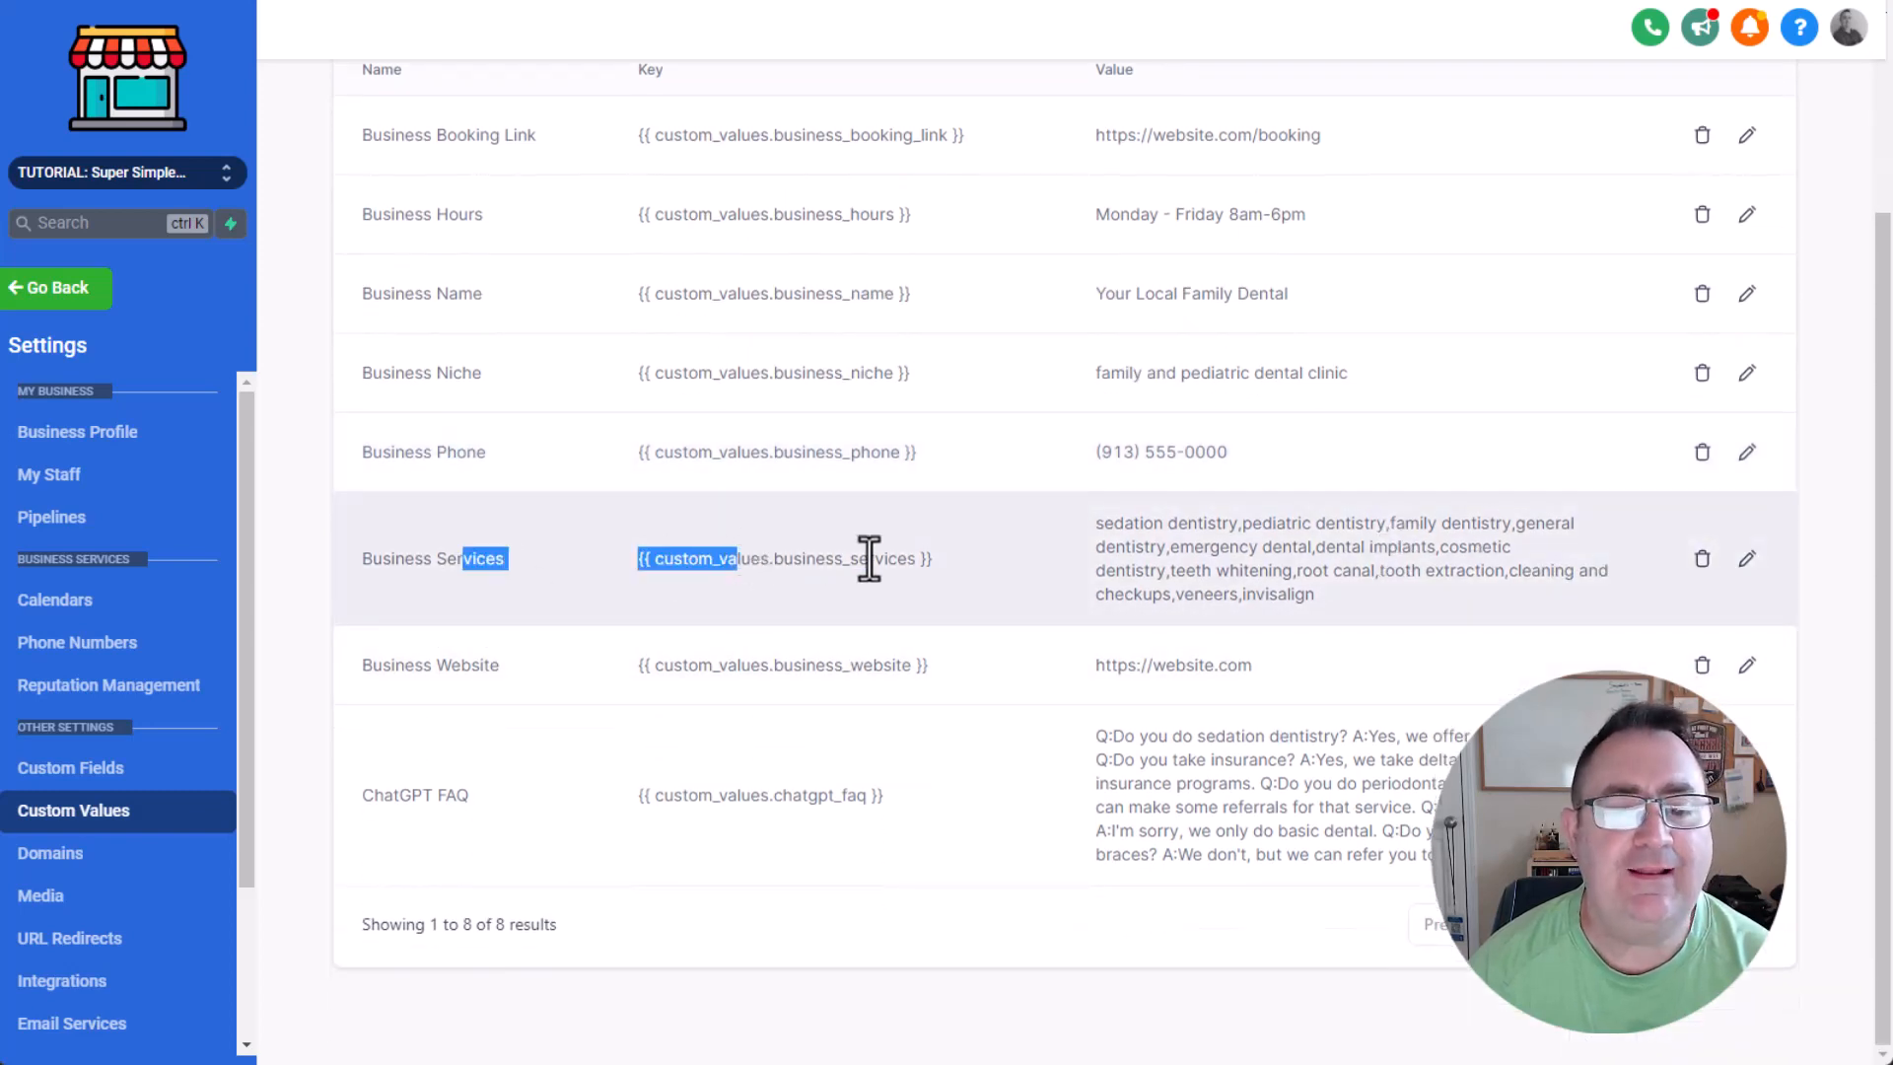
{"action": "left_click", "coordinate": [833, 562]}
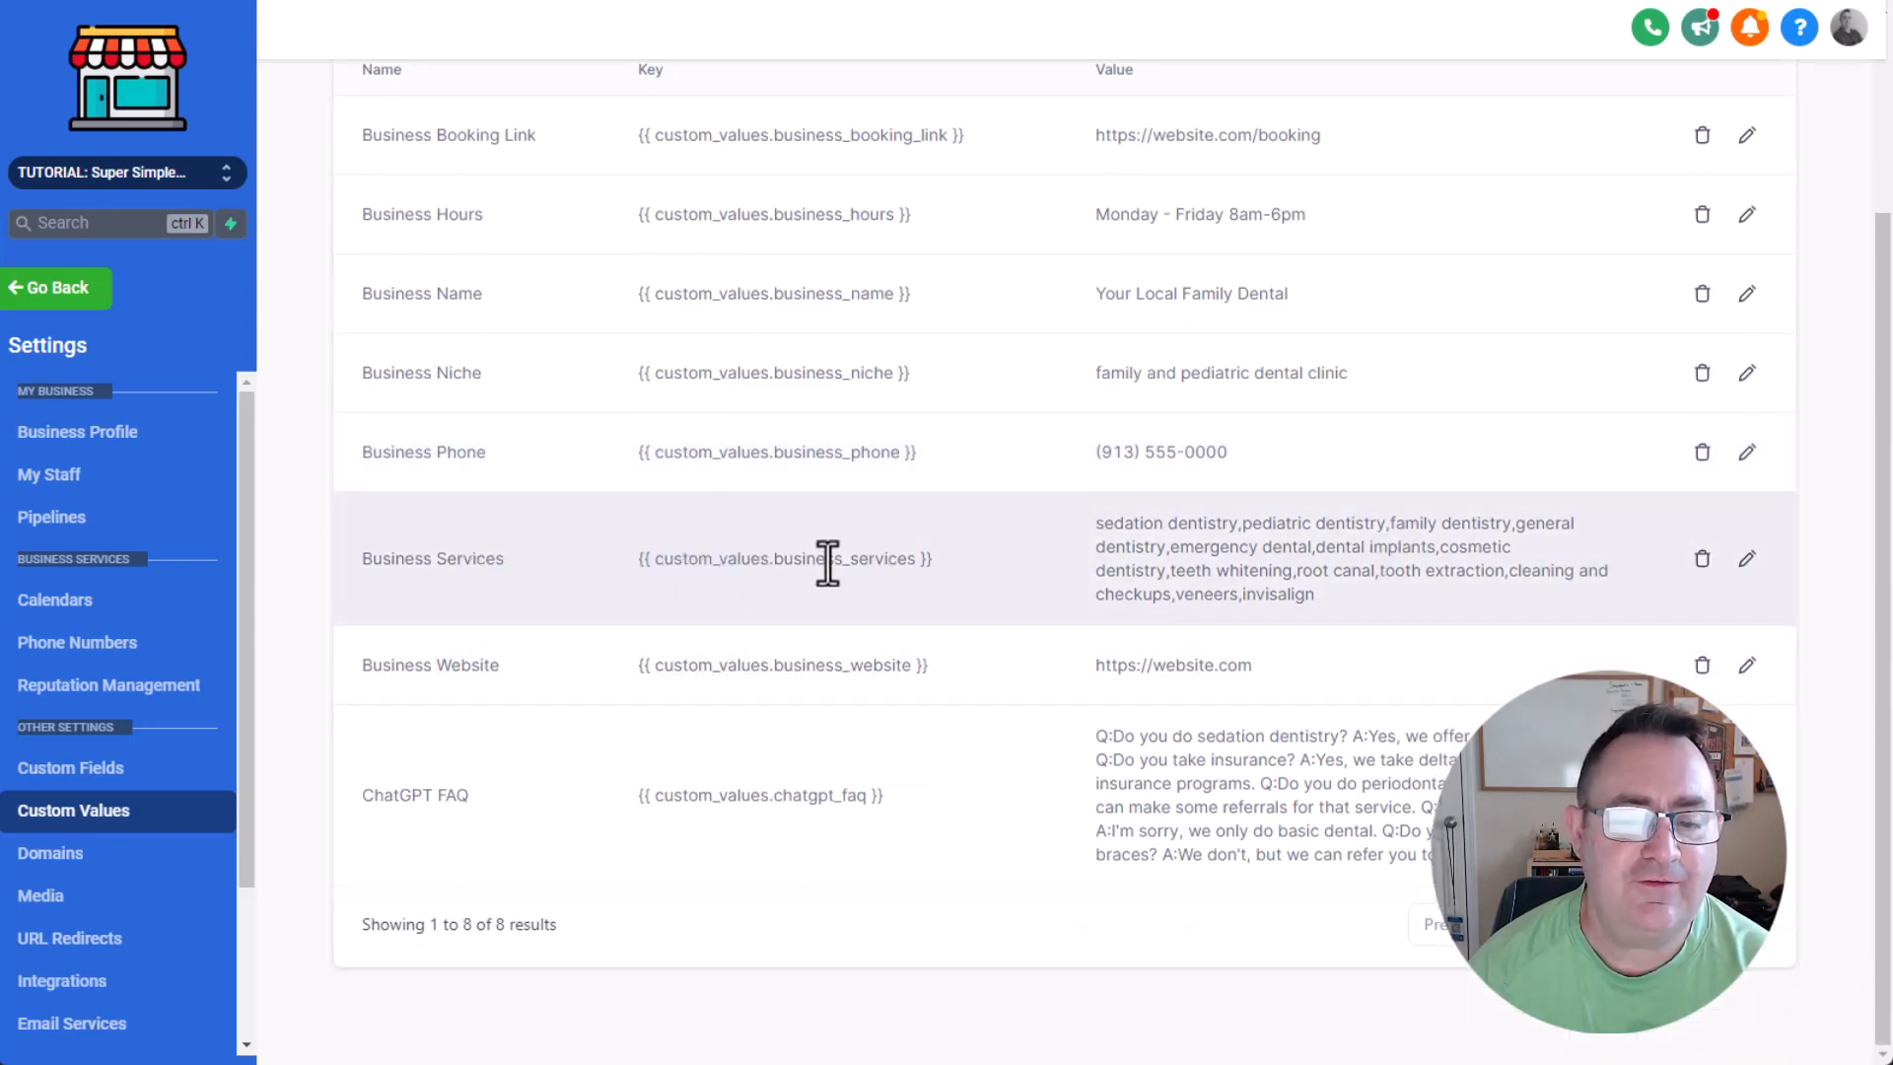
{"action": "mouse_move", "coordinate": [1094, 533]}
{"action": "left_mouse_down"}
{"action": "mouse_move", "coordinate": [1284, 523]}
{"action": "mouse_move", "coordinate": [1367, 573]}
{"action": "mouse_move", "coordinate": [1258, 507]}
{"action": "mouse_move", "coordinate": [1301, 532]}
{"action": "mouse_move", "coordinate": [1492, 522]}
{"action": "mouse_move", "coordinate": [1568, 544]}
{"action": "mouse_move", "coordinate": [1288, 549]}
{"action": "mouse_move", "coordinate": [1411, 534]}
{"action": "mouse_move", "coordinate": [1414, 560]}
{"action": "mouse_move", "coordinate": [1264, 560]}
{"action": "mouse_move", "coordinate": [1122, 528]}
{"action": "left_mouse_up"}
{"action": "left_click", "coordinate": [1155, 540]}
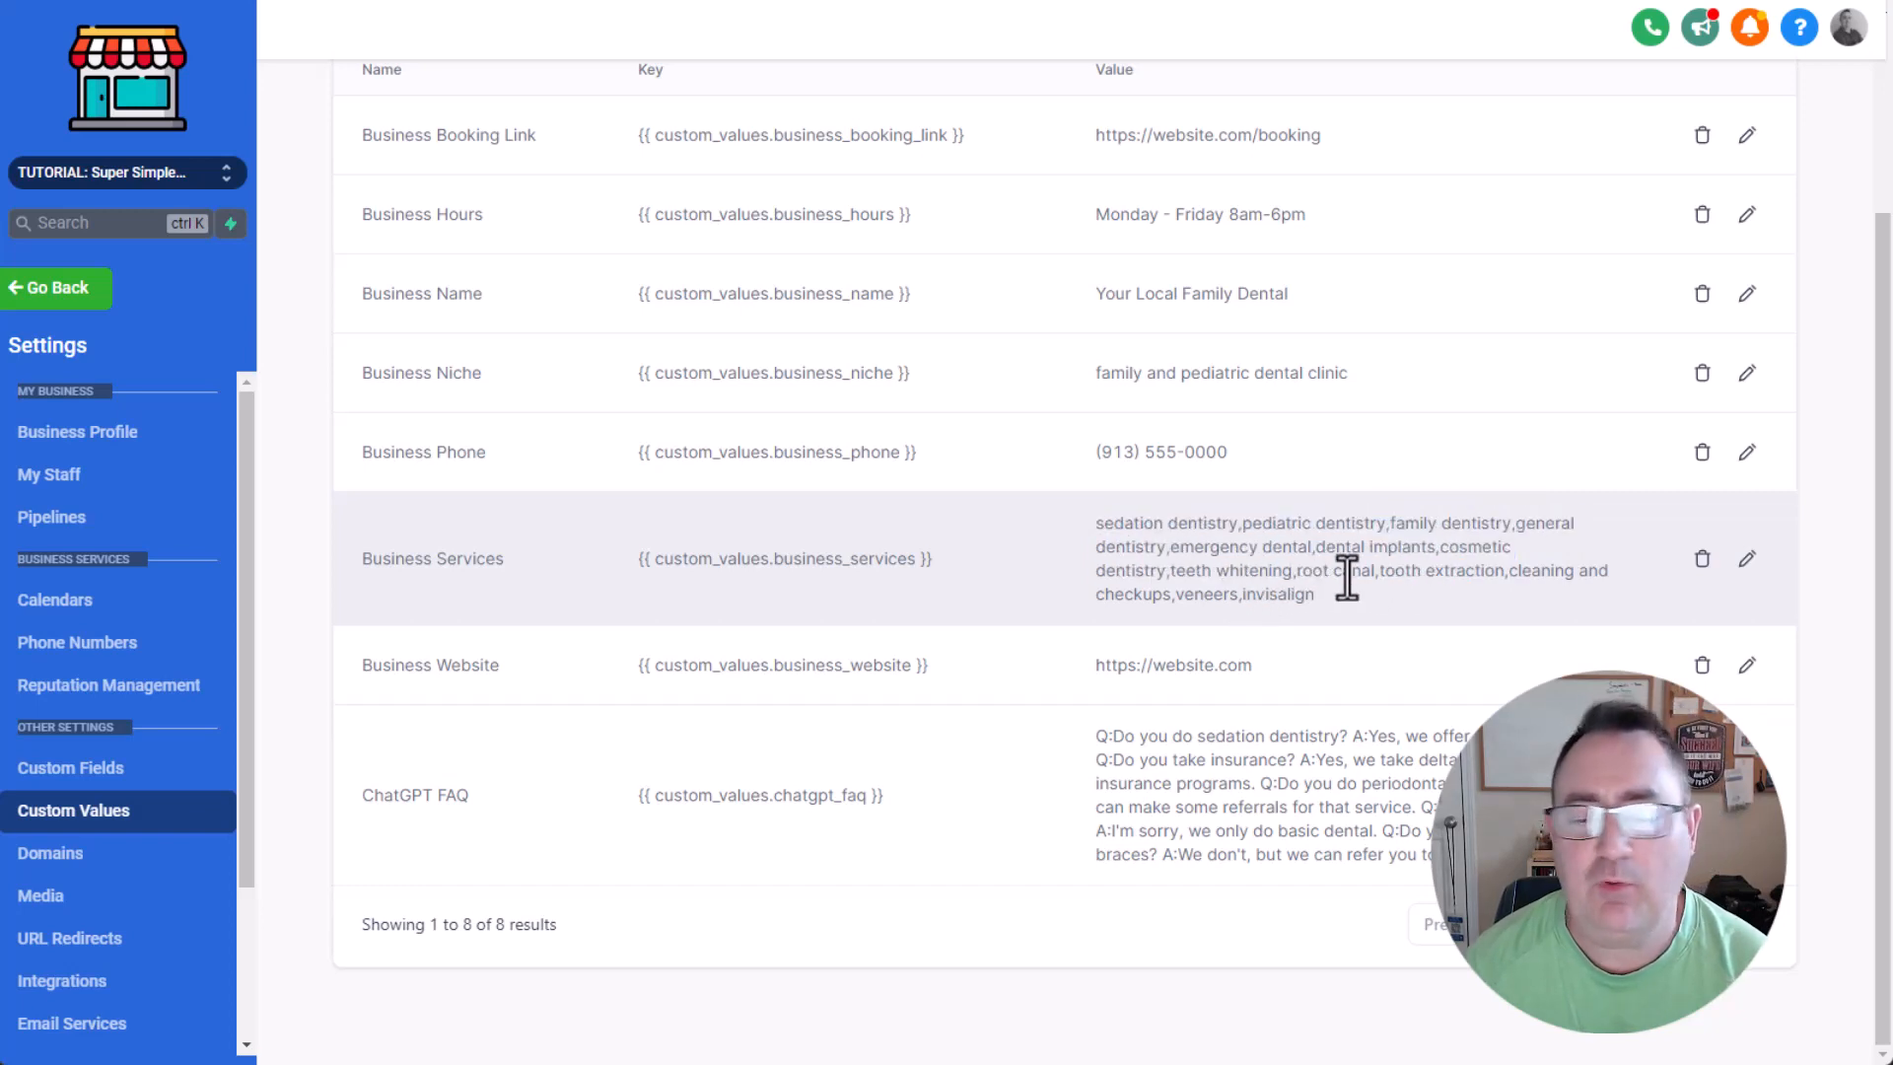
{"action": "mouse_move", "coordinate": [1362, 589]}
{"action": "left_mouse_down"}
{"action": "mouse_move", "coordinate": [1085, 523]}
{"action": "mouse_move", "coordinate": [1327, 600]}
{"action": "left_mouse_up"}
{"action": "left_click", "coordinate": [1172, 562]}
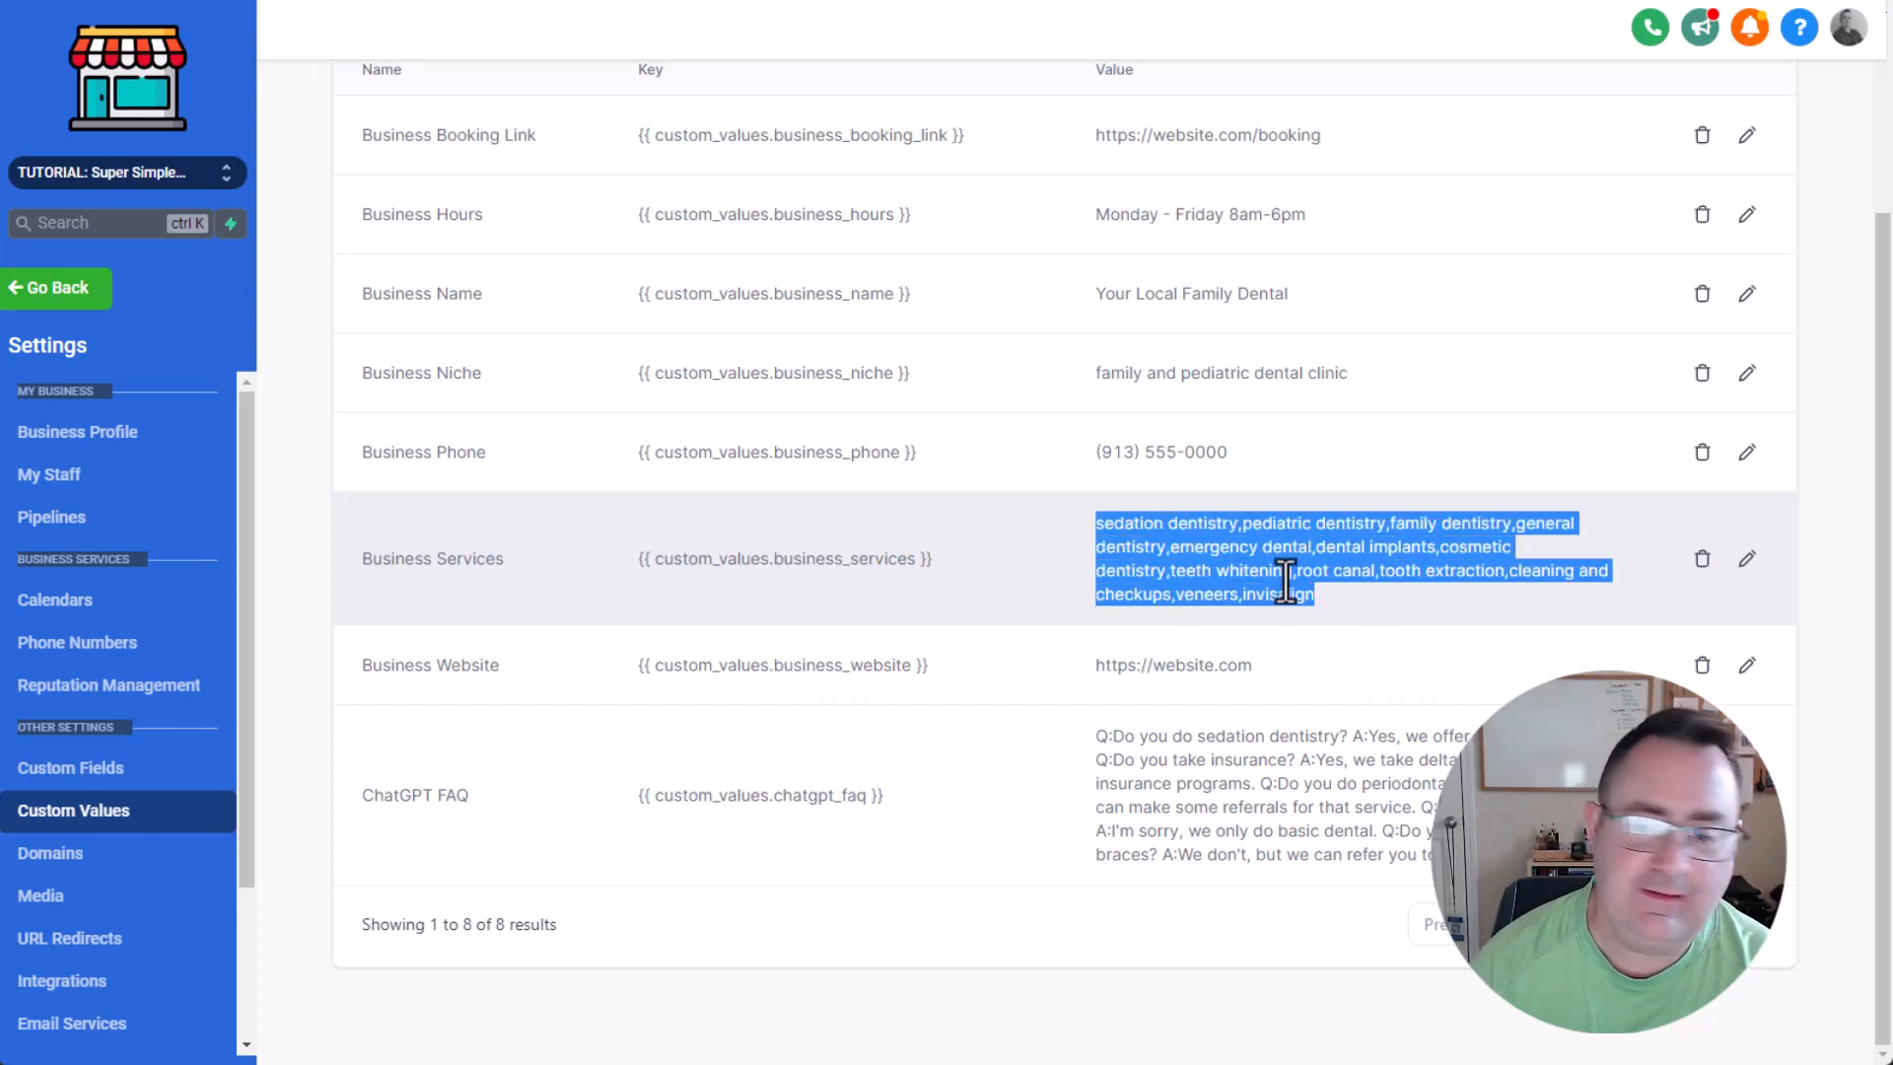
{"action": "left_click_drag", "start_coordinate": [468, 666], "coordinate": [1167, 672]}
{"action": "left_click", "coordinate": [1362, 666]}
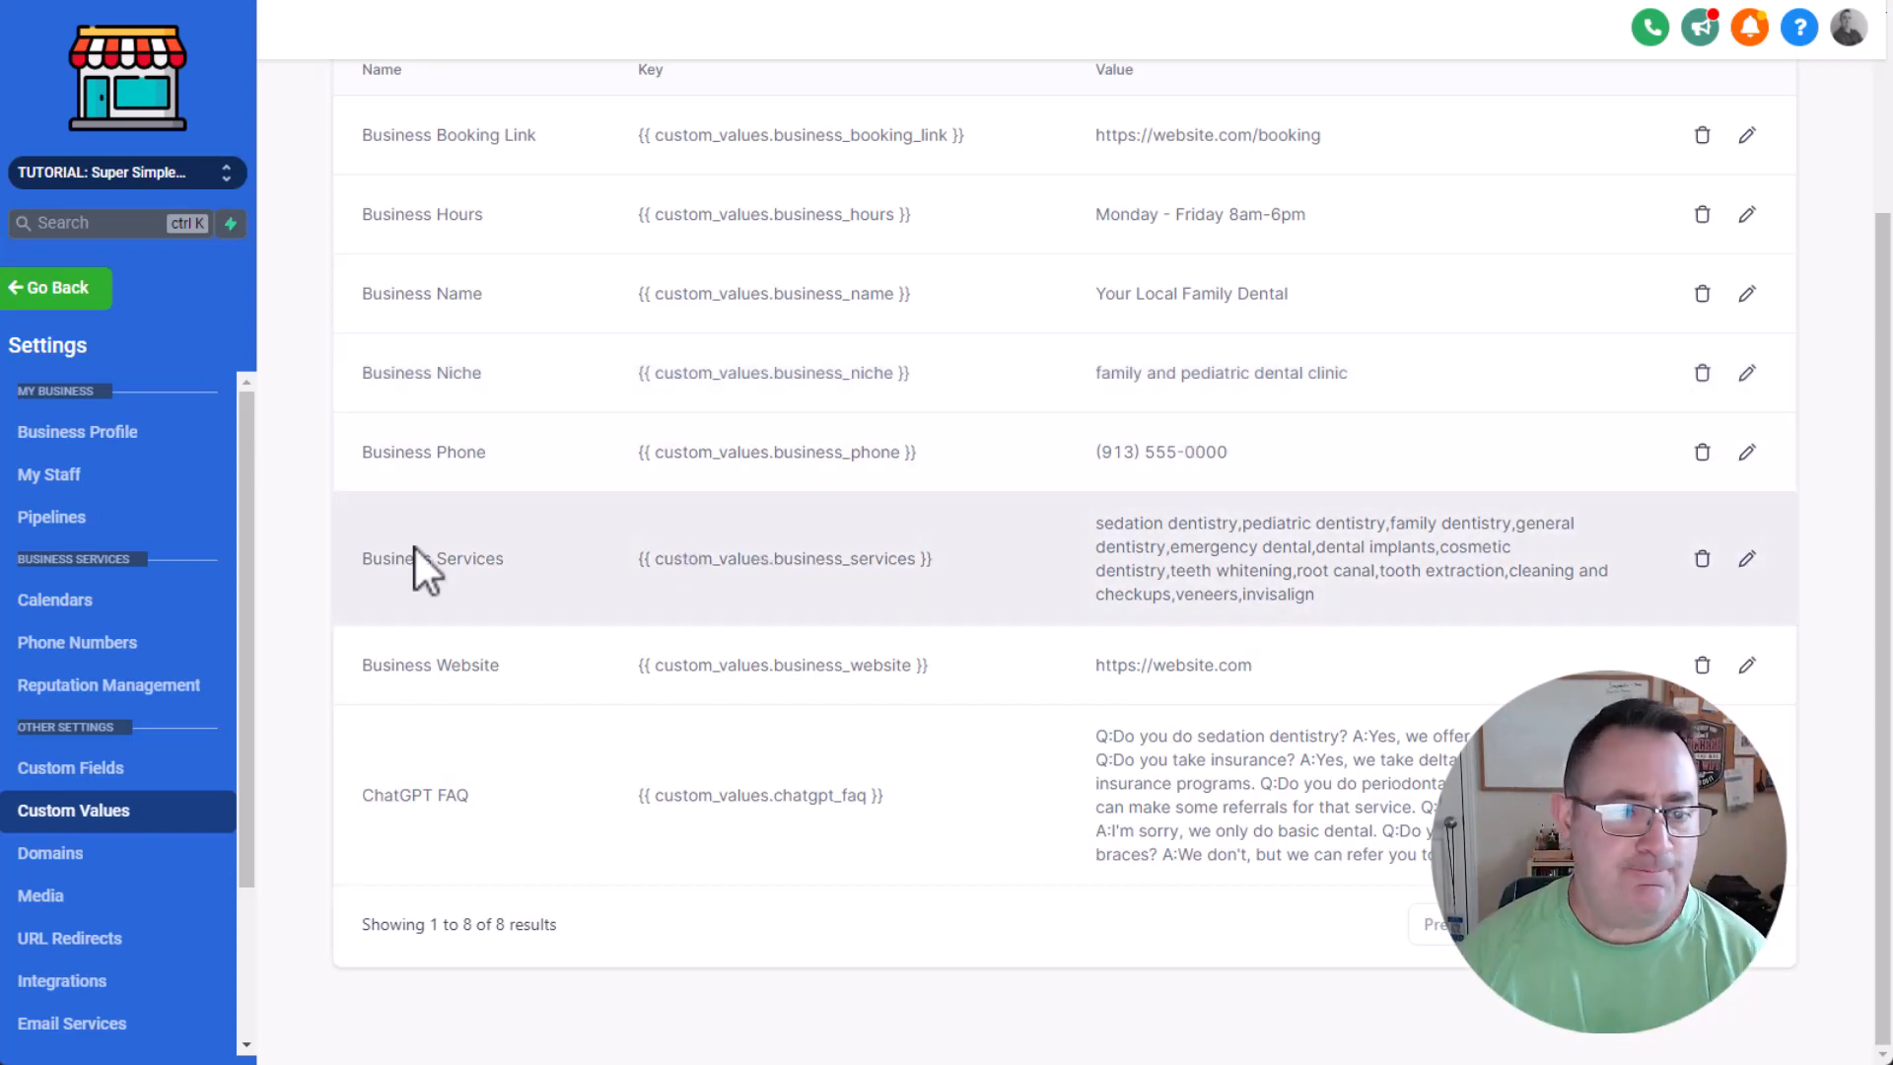
Open the Clear ChatGPT Transcript workflow from the ChatGPT Booking Bot automation folder and review its Wait action.
{"action": "left_click", "coordinate": [66, 287]}
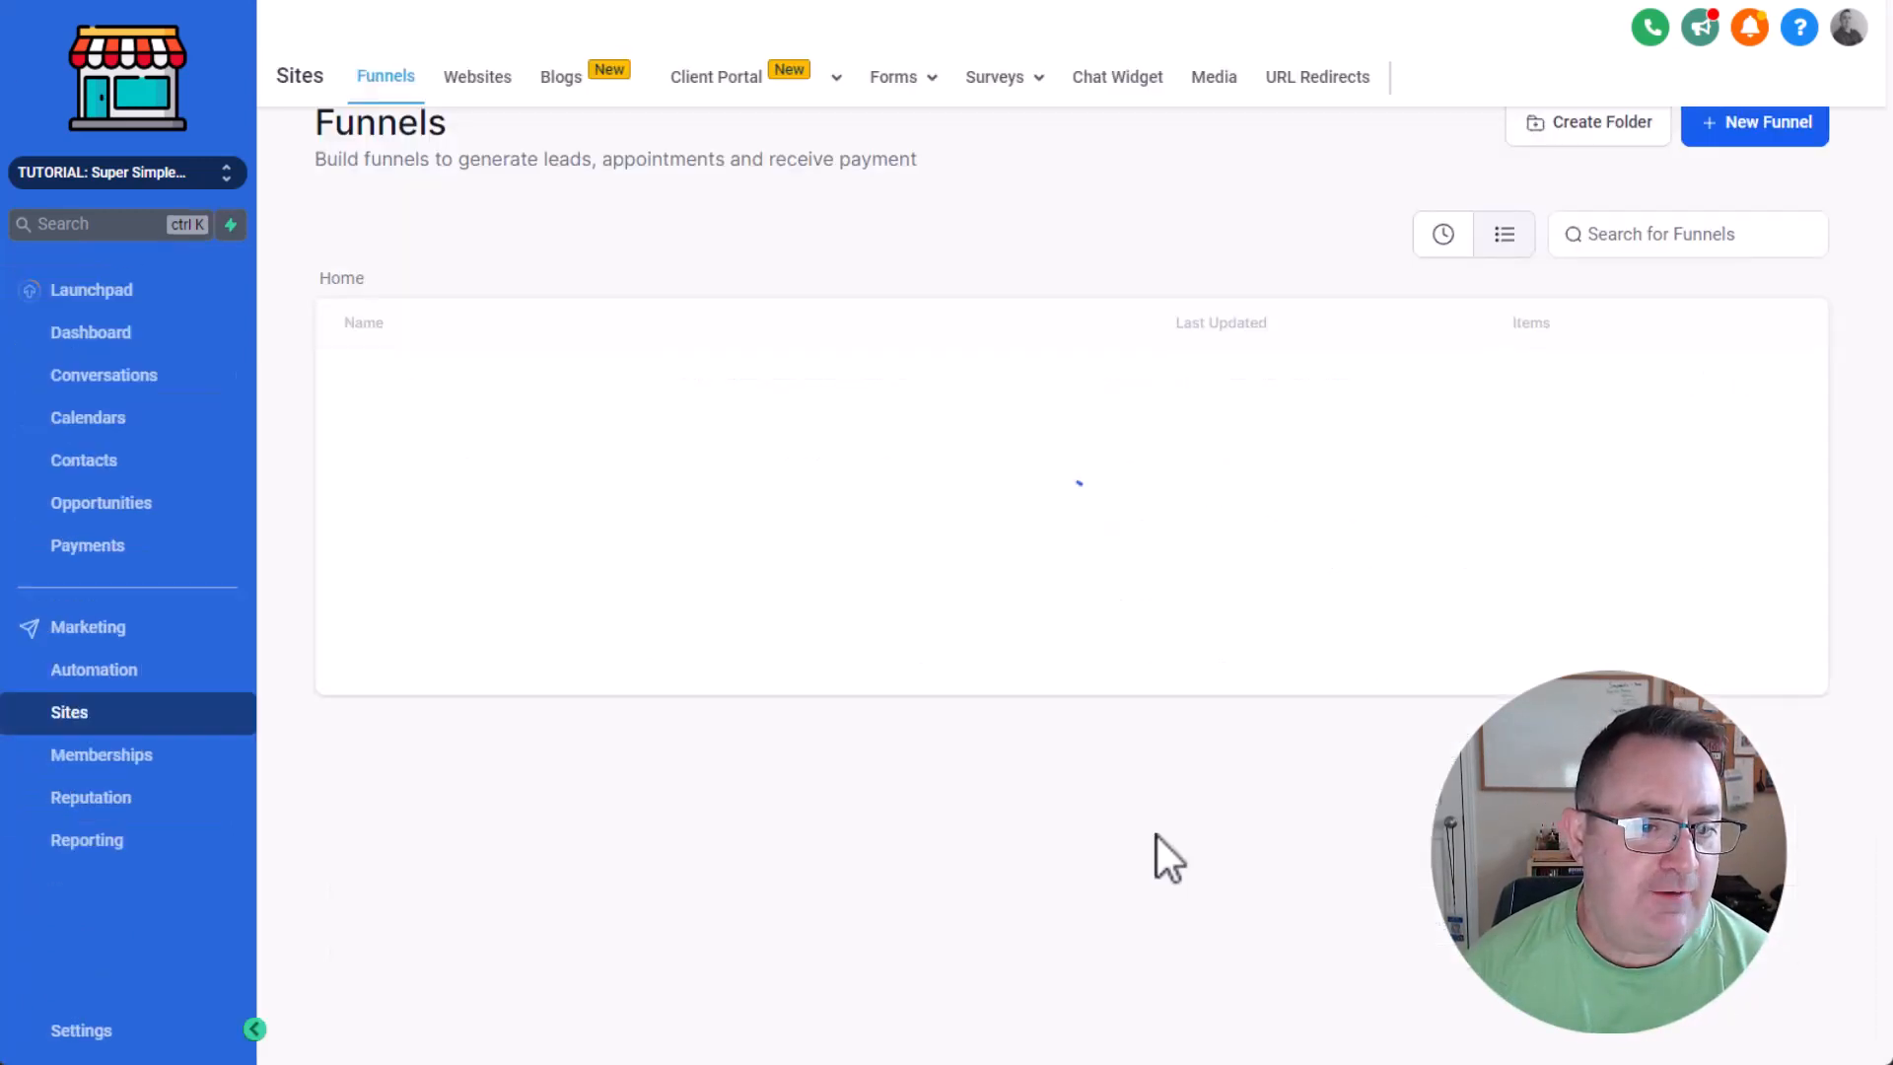
{"action": "left_click", "coordinate": [138, 673]}
{"action": "left_click", "coordinate": [387, 479]}
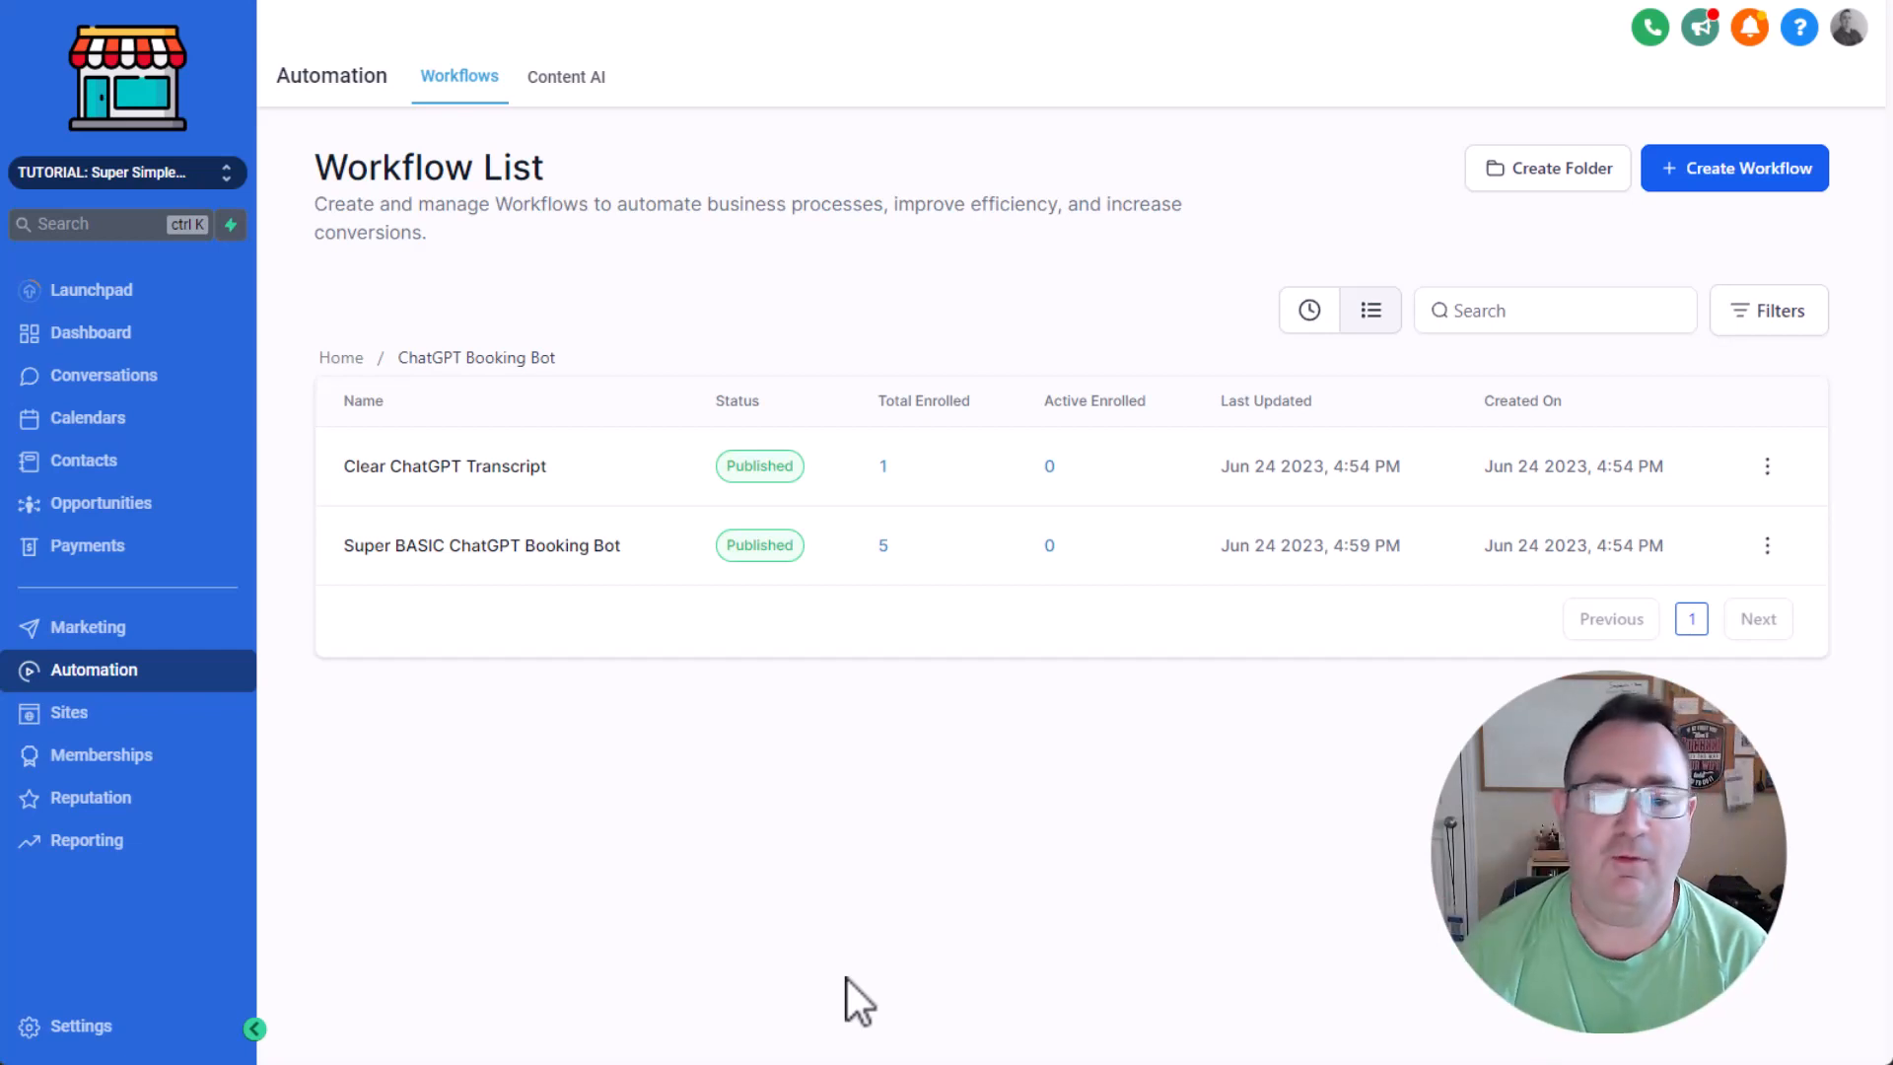
{"action": "left_click", "coordinate": [448, 469]}
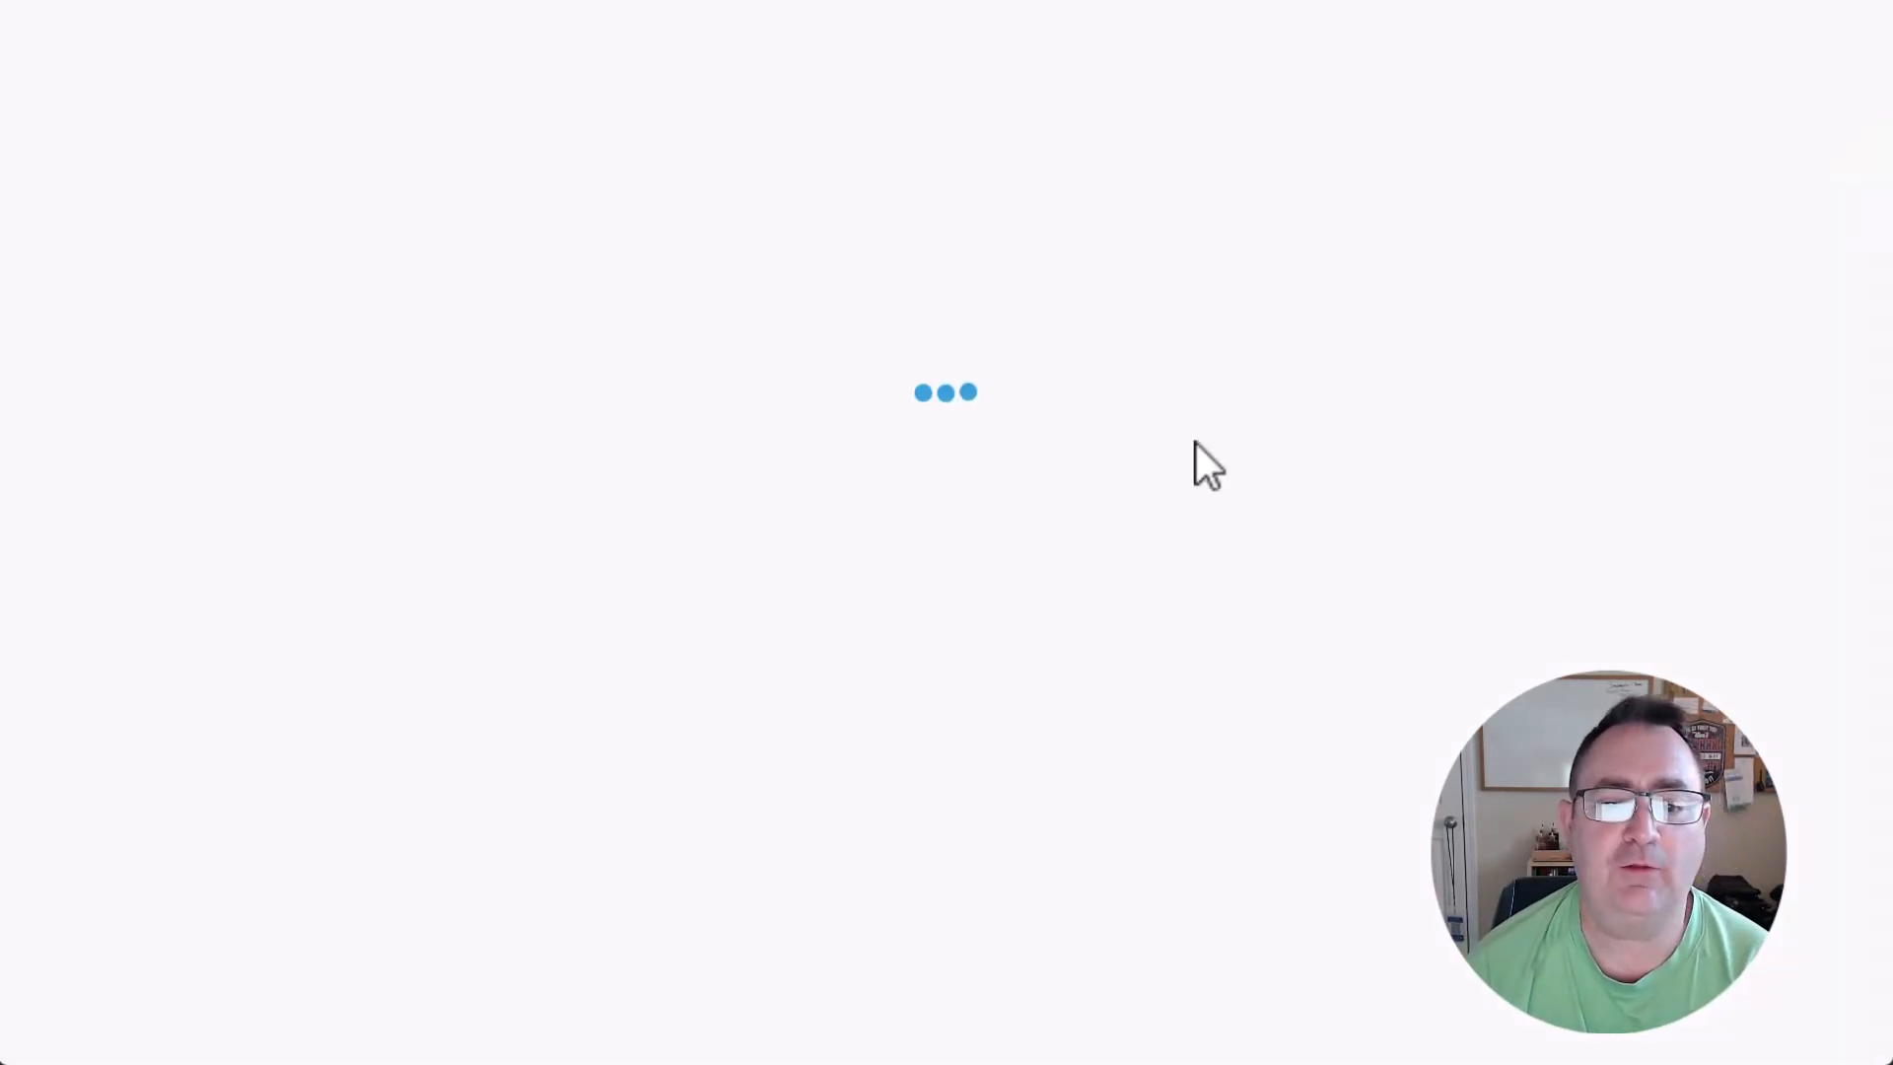
{"action": "left_click", "coordinate": [931, 448]}
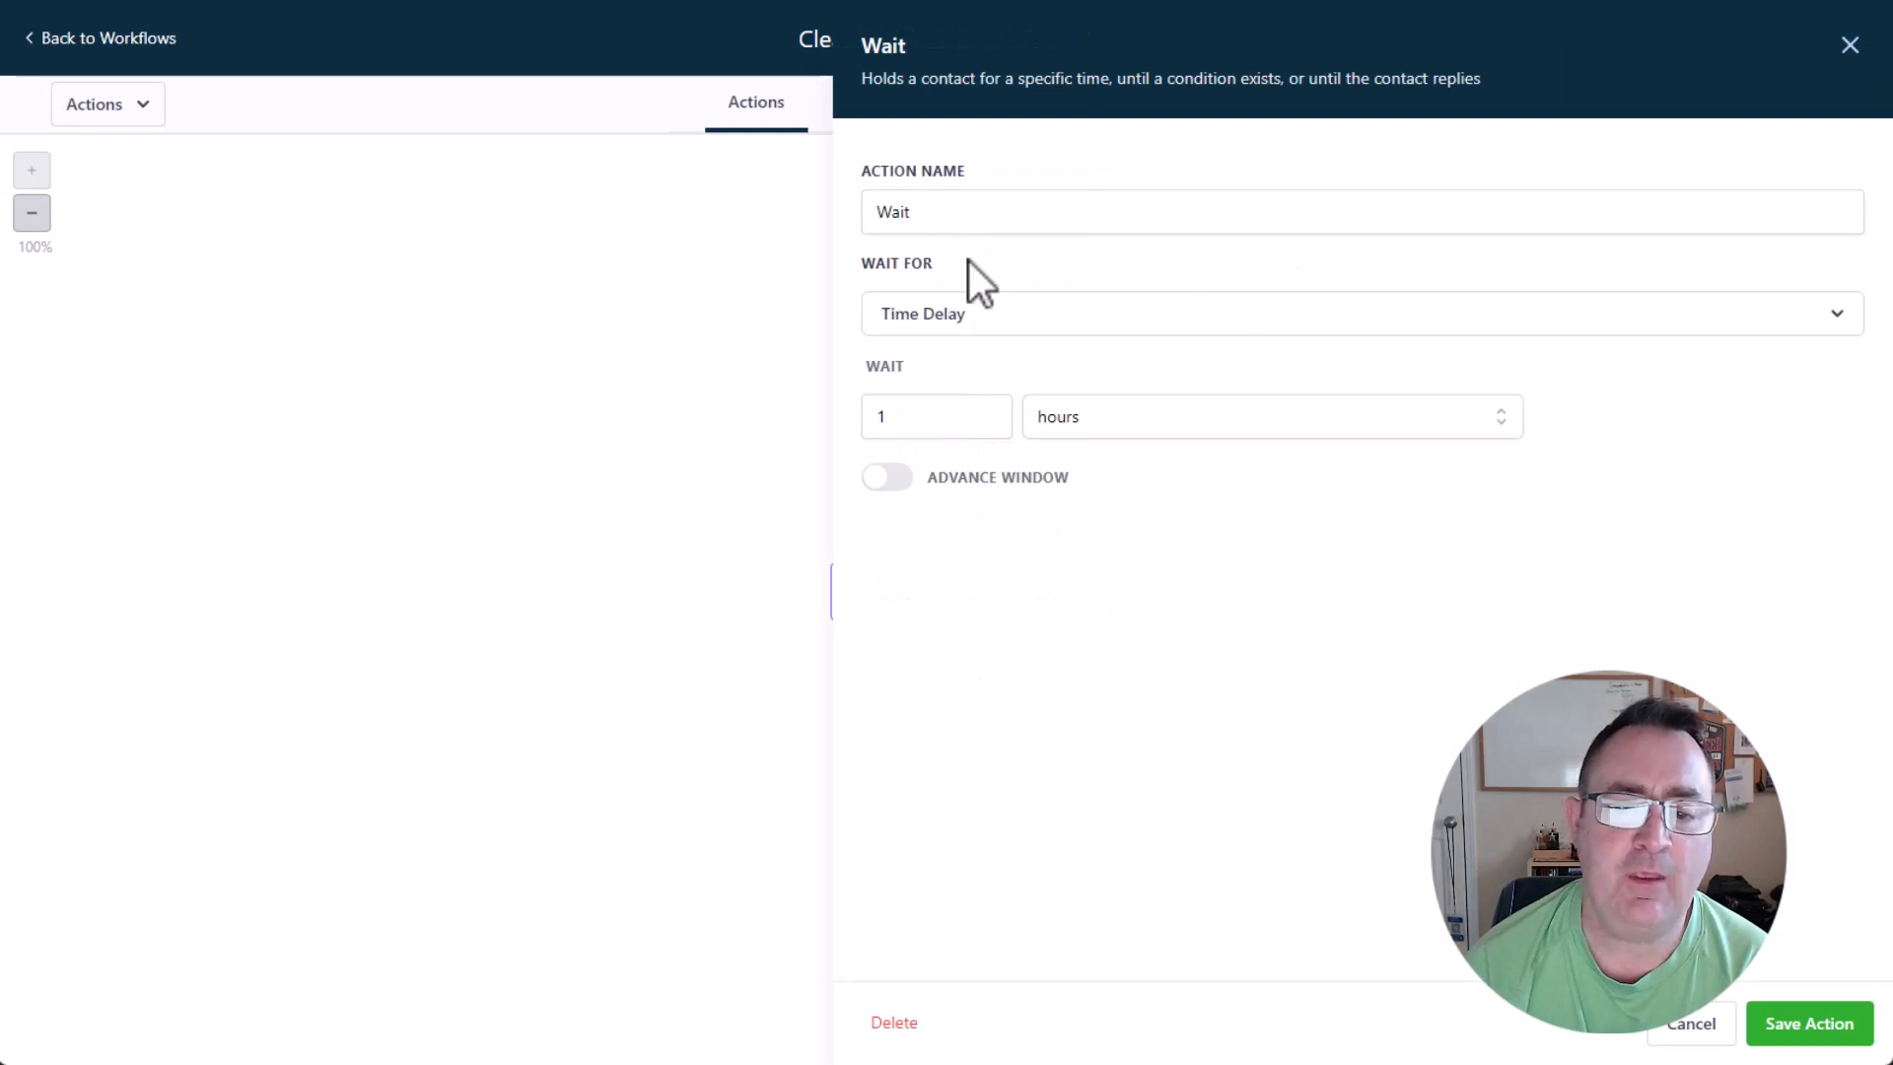
{"action": "left_click", "coordinate": [1688, 1027]}
Add GPT History Count to the fields cleared by the Update Contact Field action and save the workflow.
{"action": "left_click", "coordinate": [921, 597]}
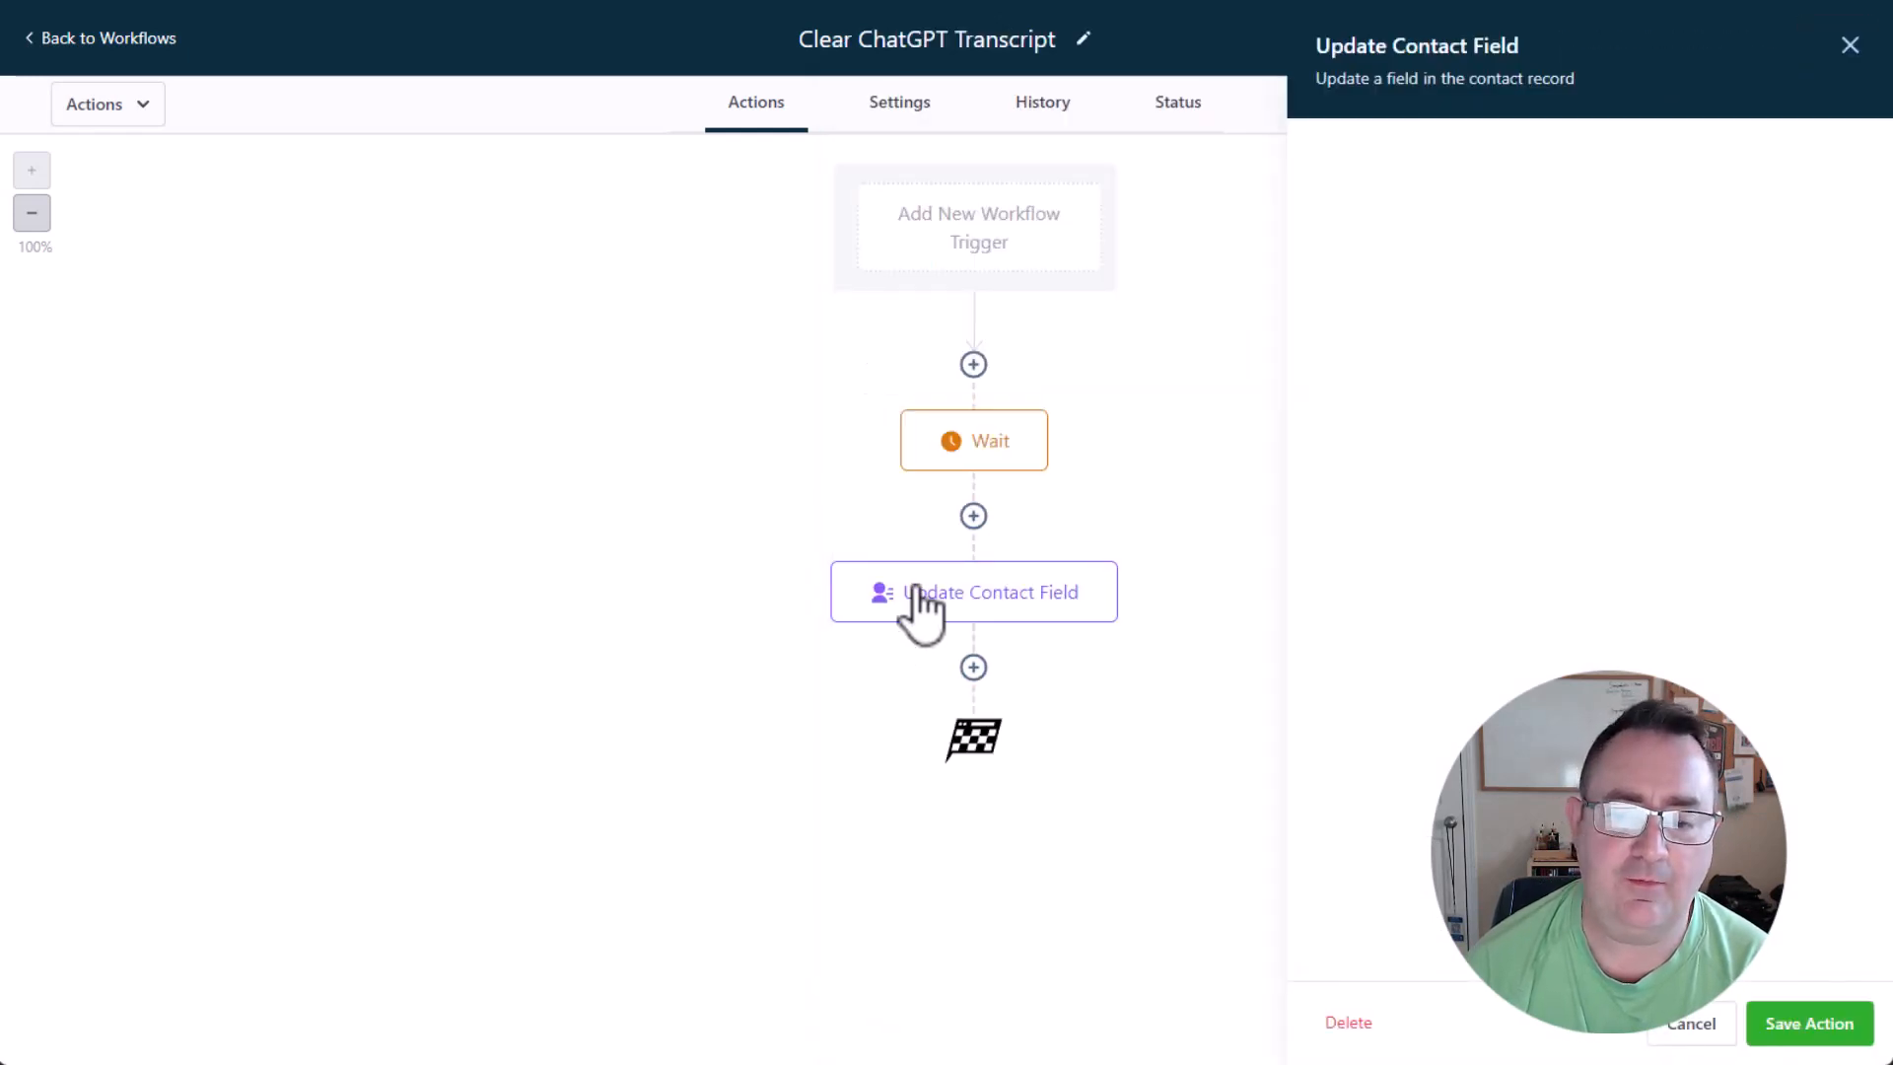
{"action": "left_click", "coordinate": [1208, 477]}
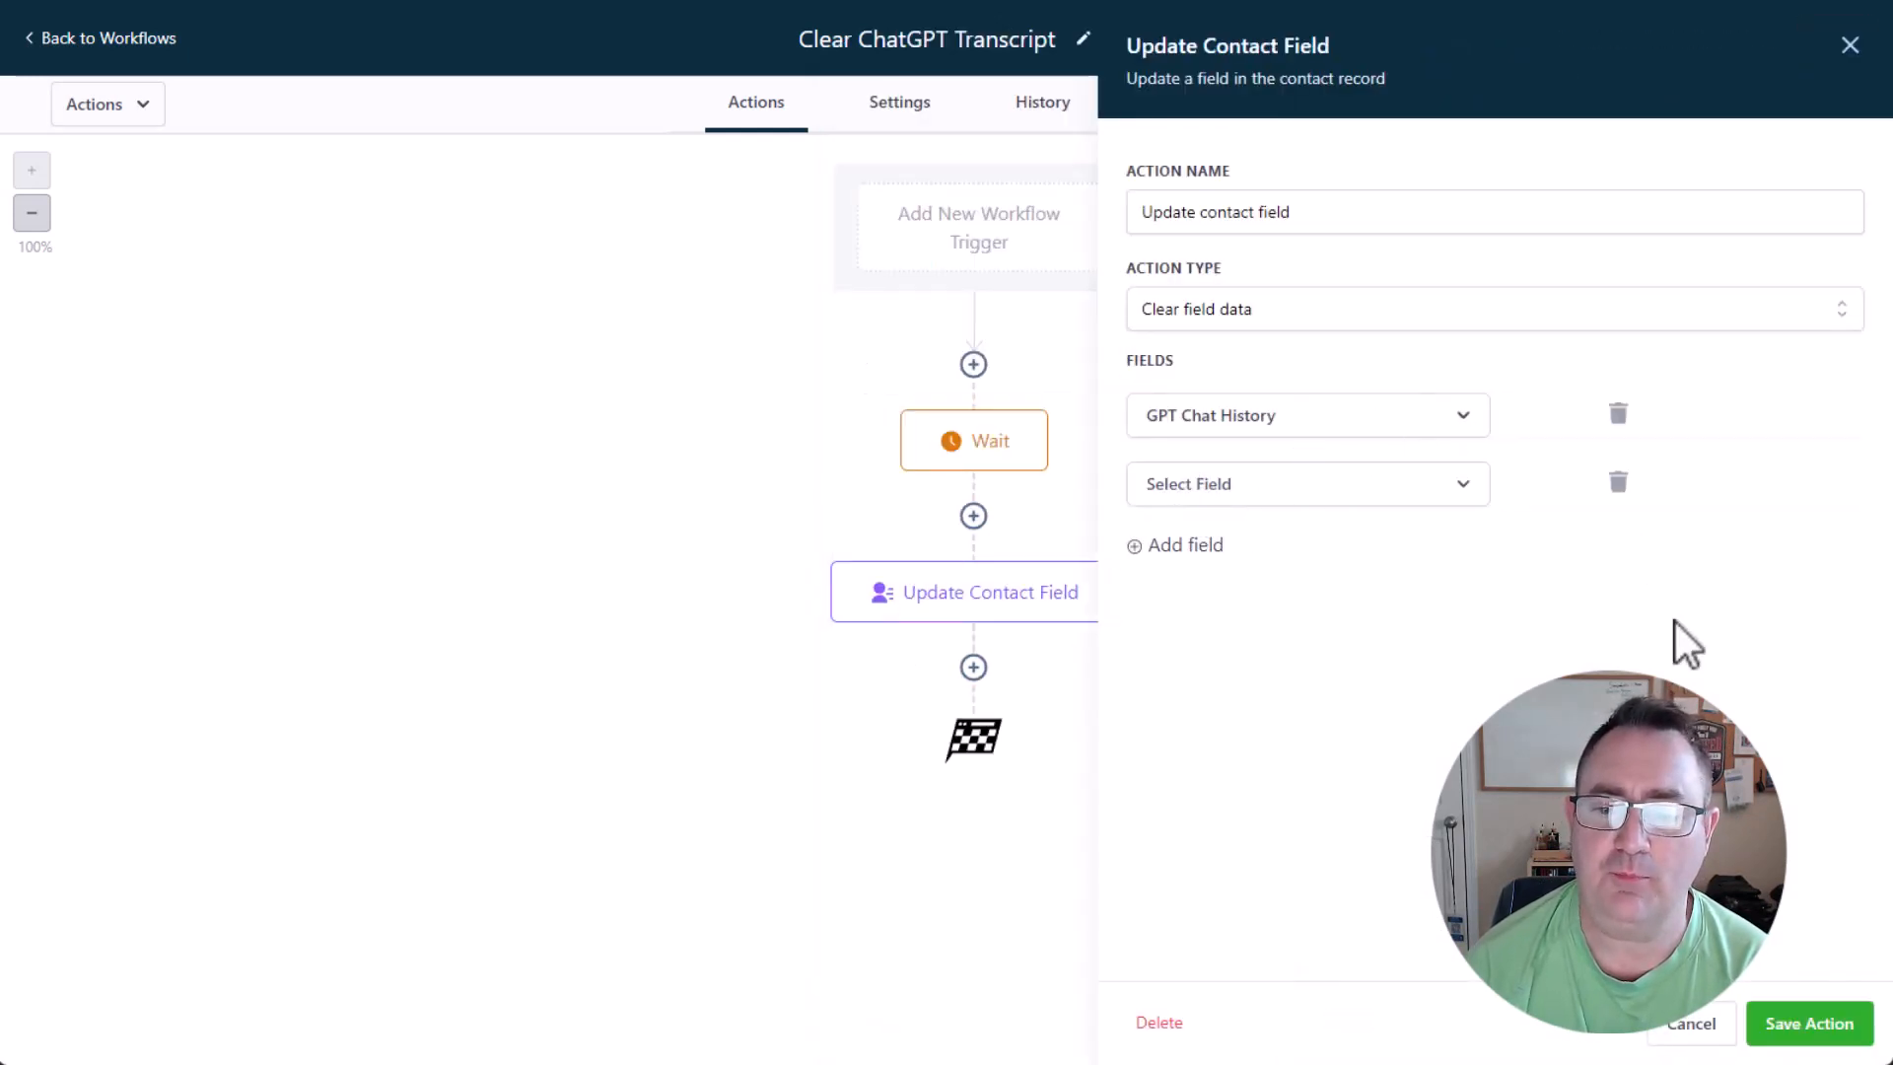
{"action": "left_click", "coordinate": [1267, 513]}
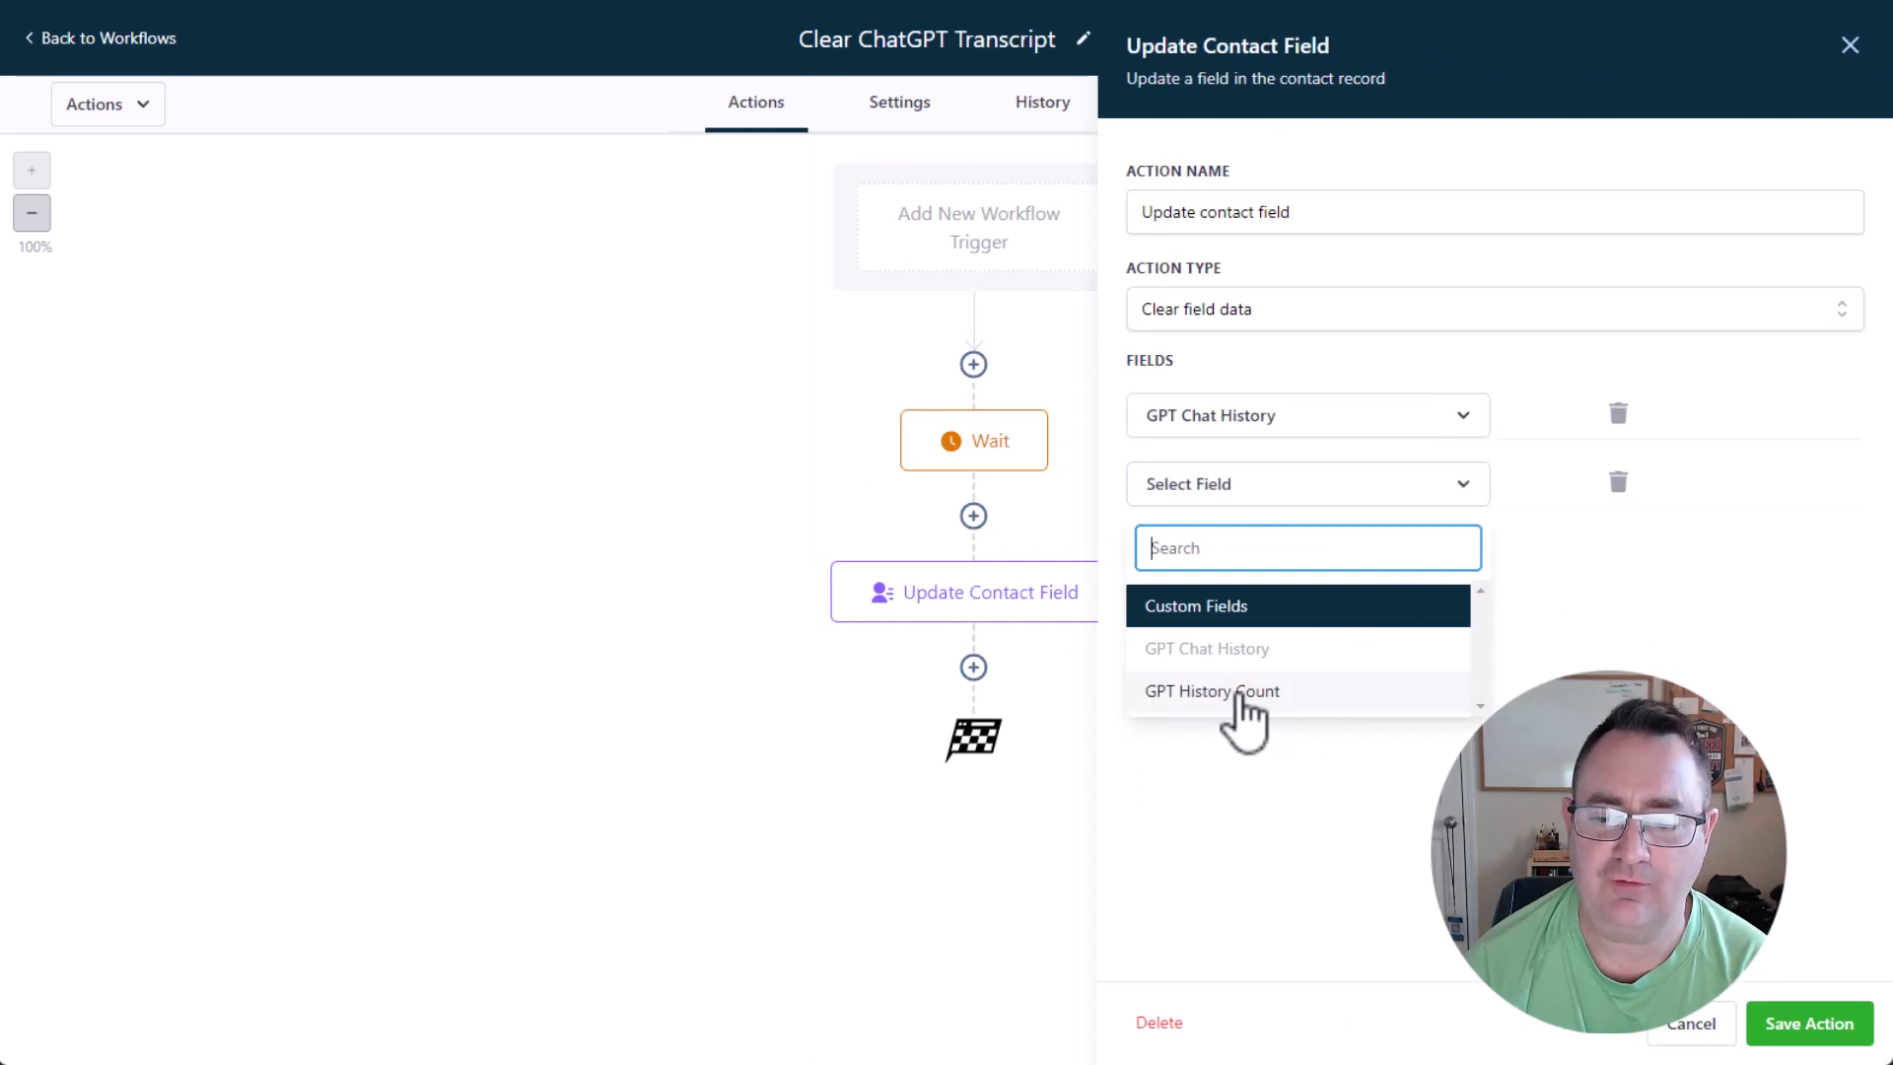
{"action": "left_click", "coordinate": [1240, 692]}
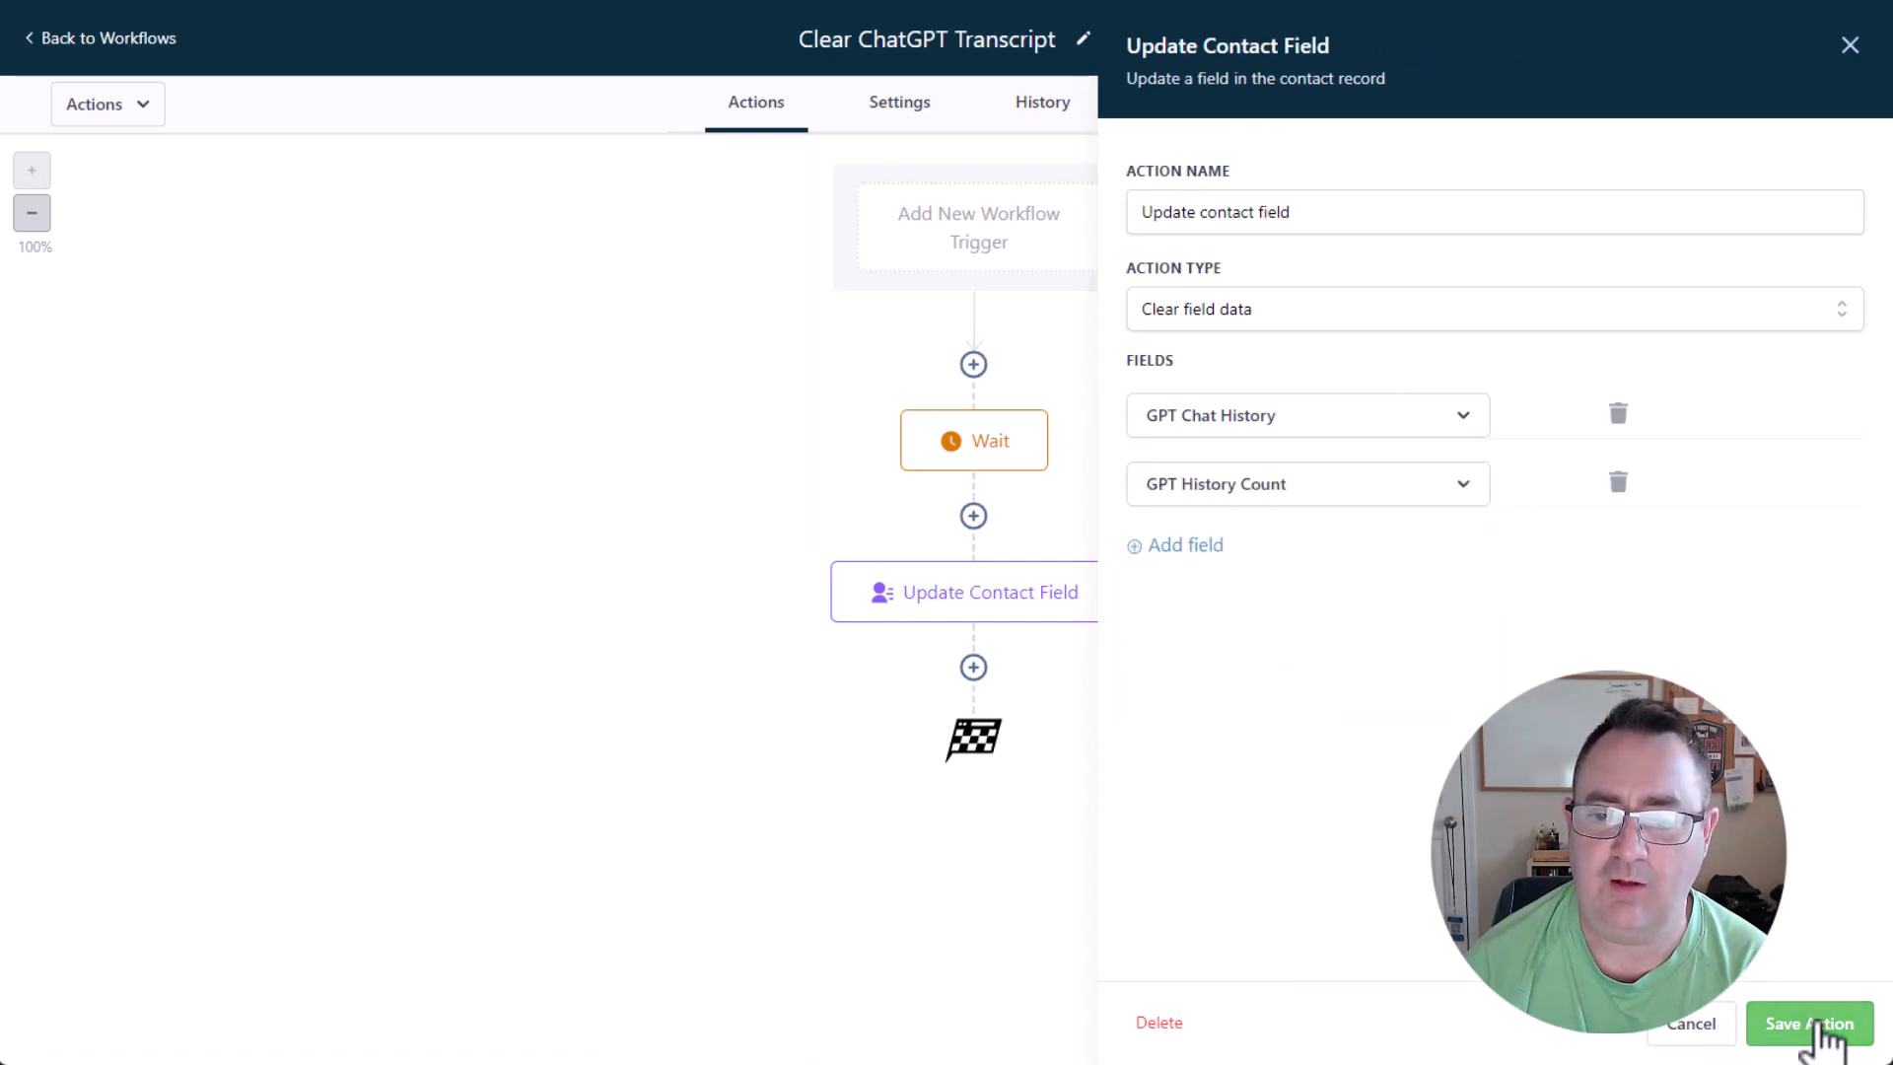
{"action": "left_click", "coordinate": [1825, 1025]}
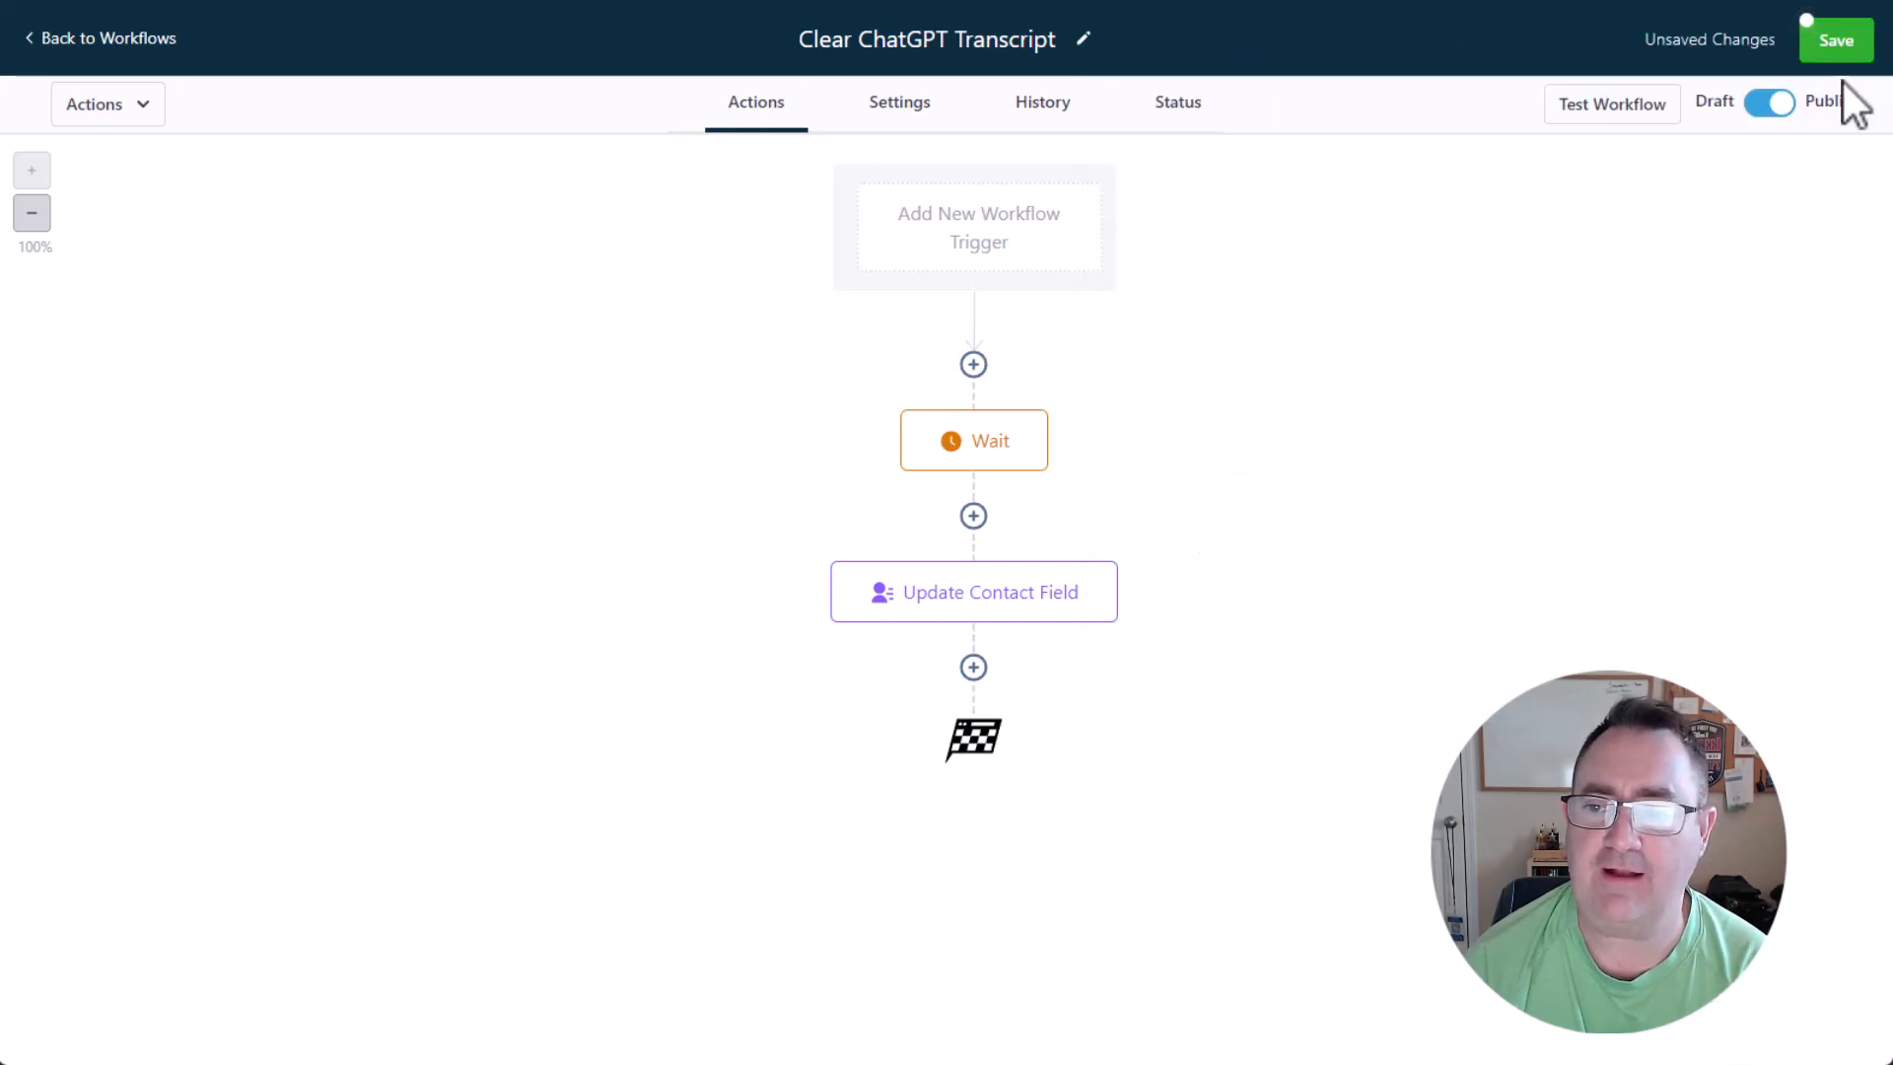
{"action": "left_click", "coordinate": [1822, 37]}
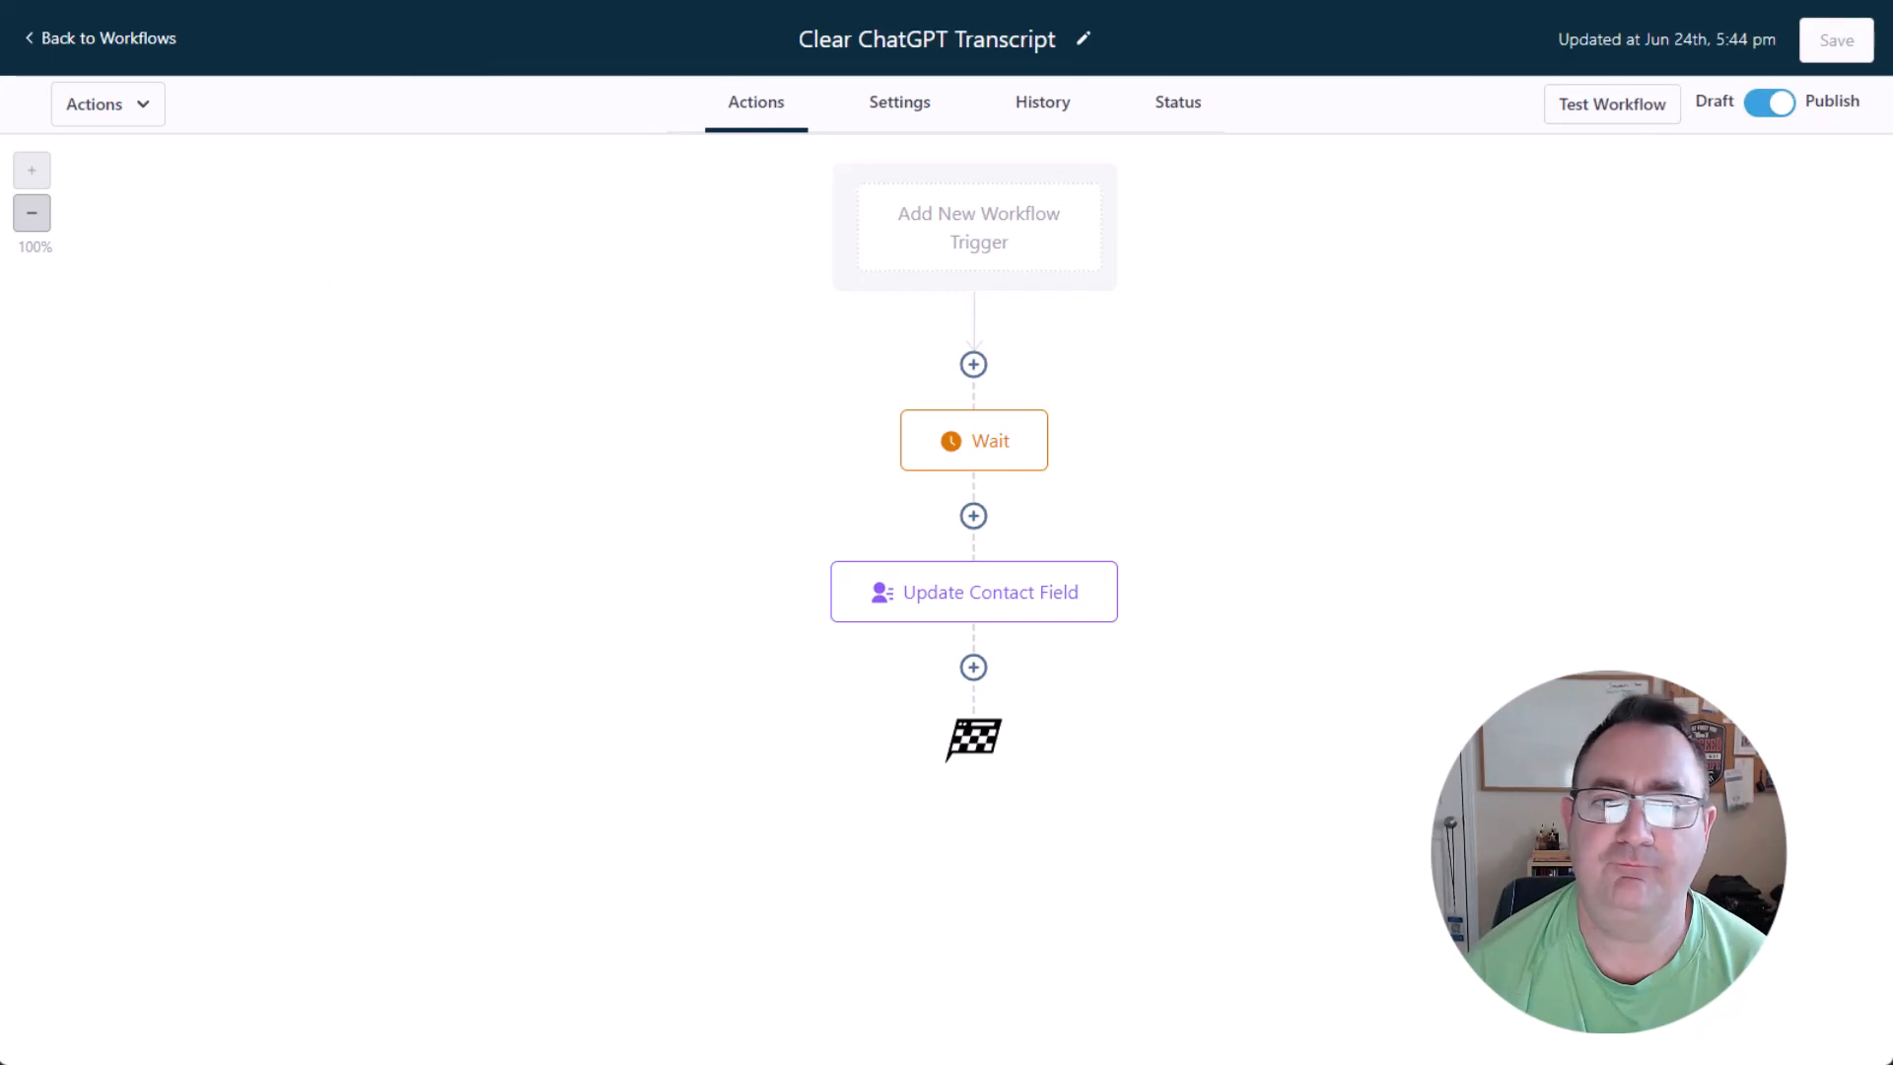
Return to the workflow list, ignore the phone number notice, and open the Super BASIC ChatGPT Booking Bot workflow.
{"action": "left_click", "coordinate": [138, 39]}
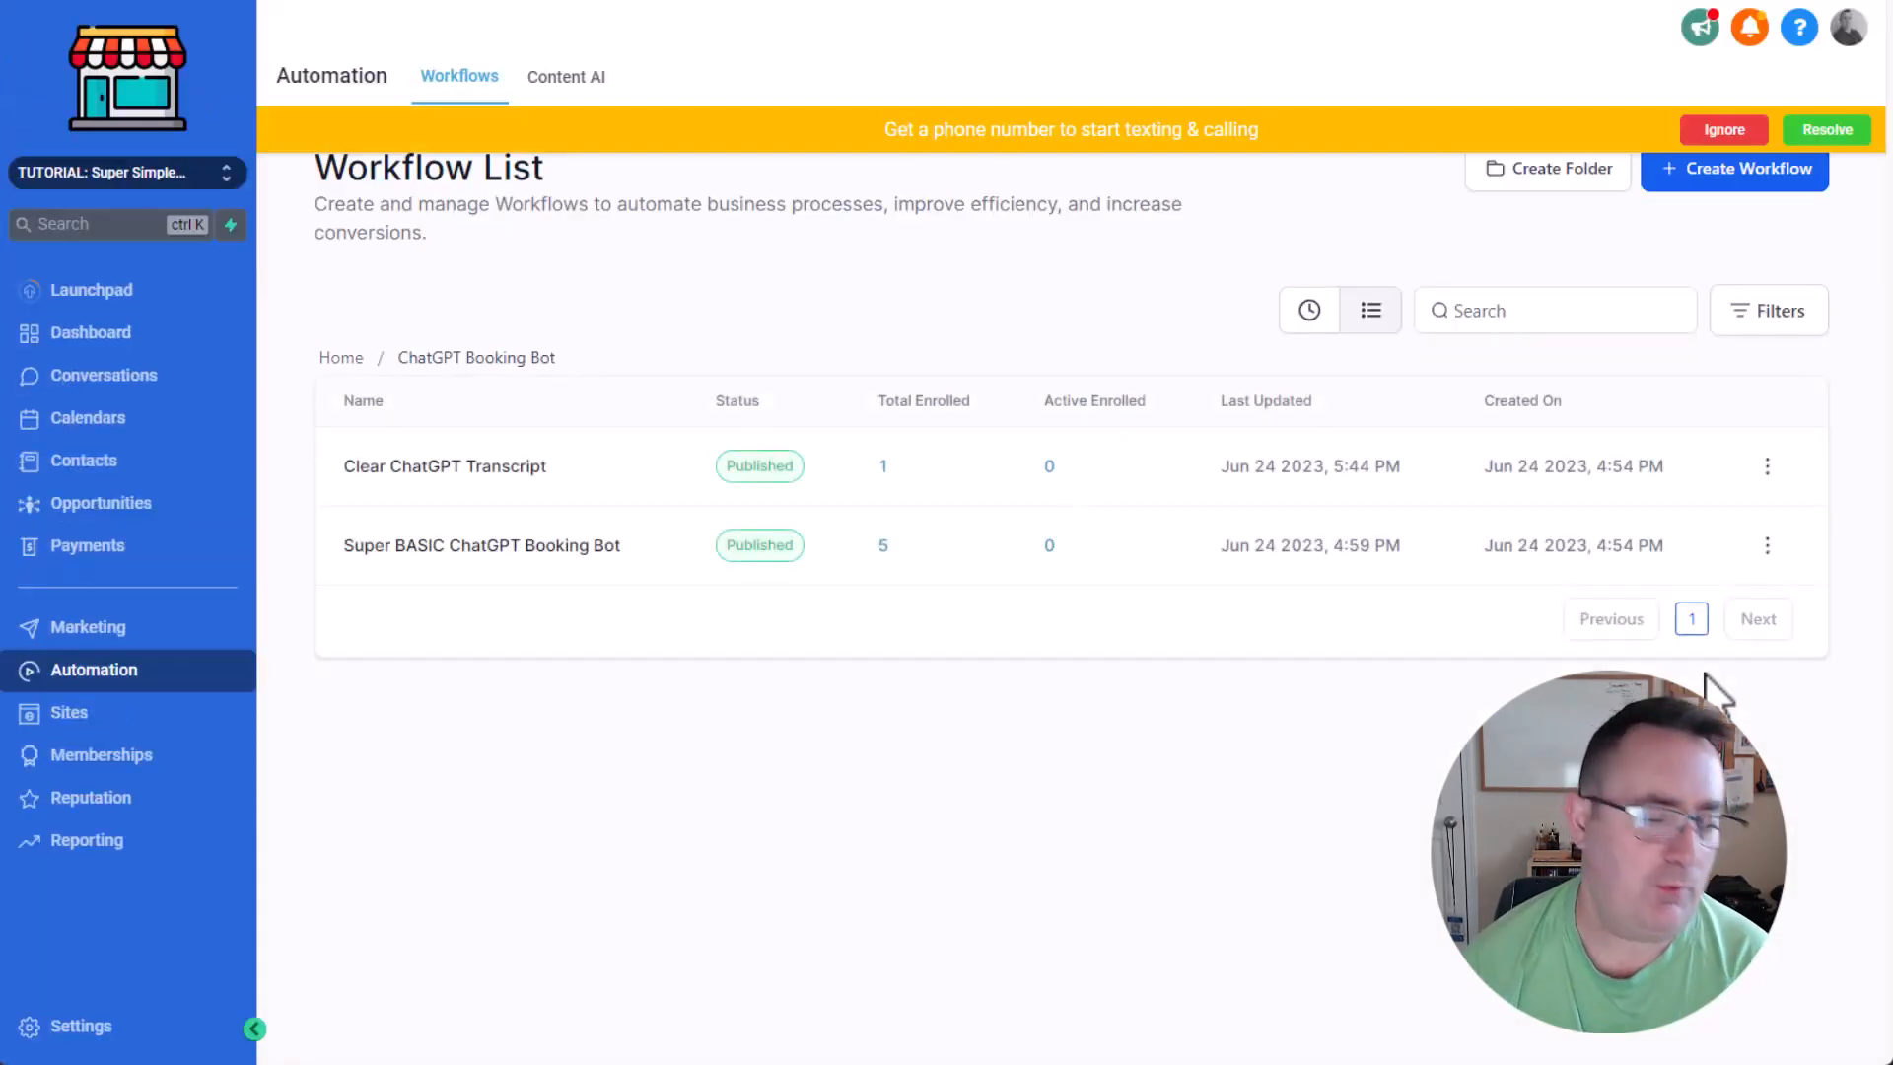
{"action": "left_click", "coordinate": [1724, 129]}
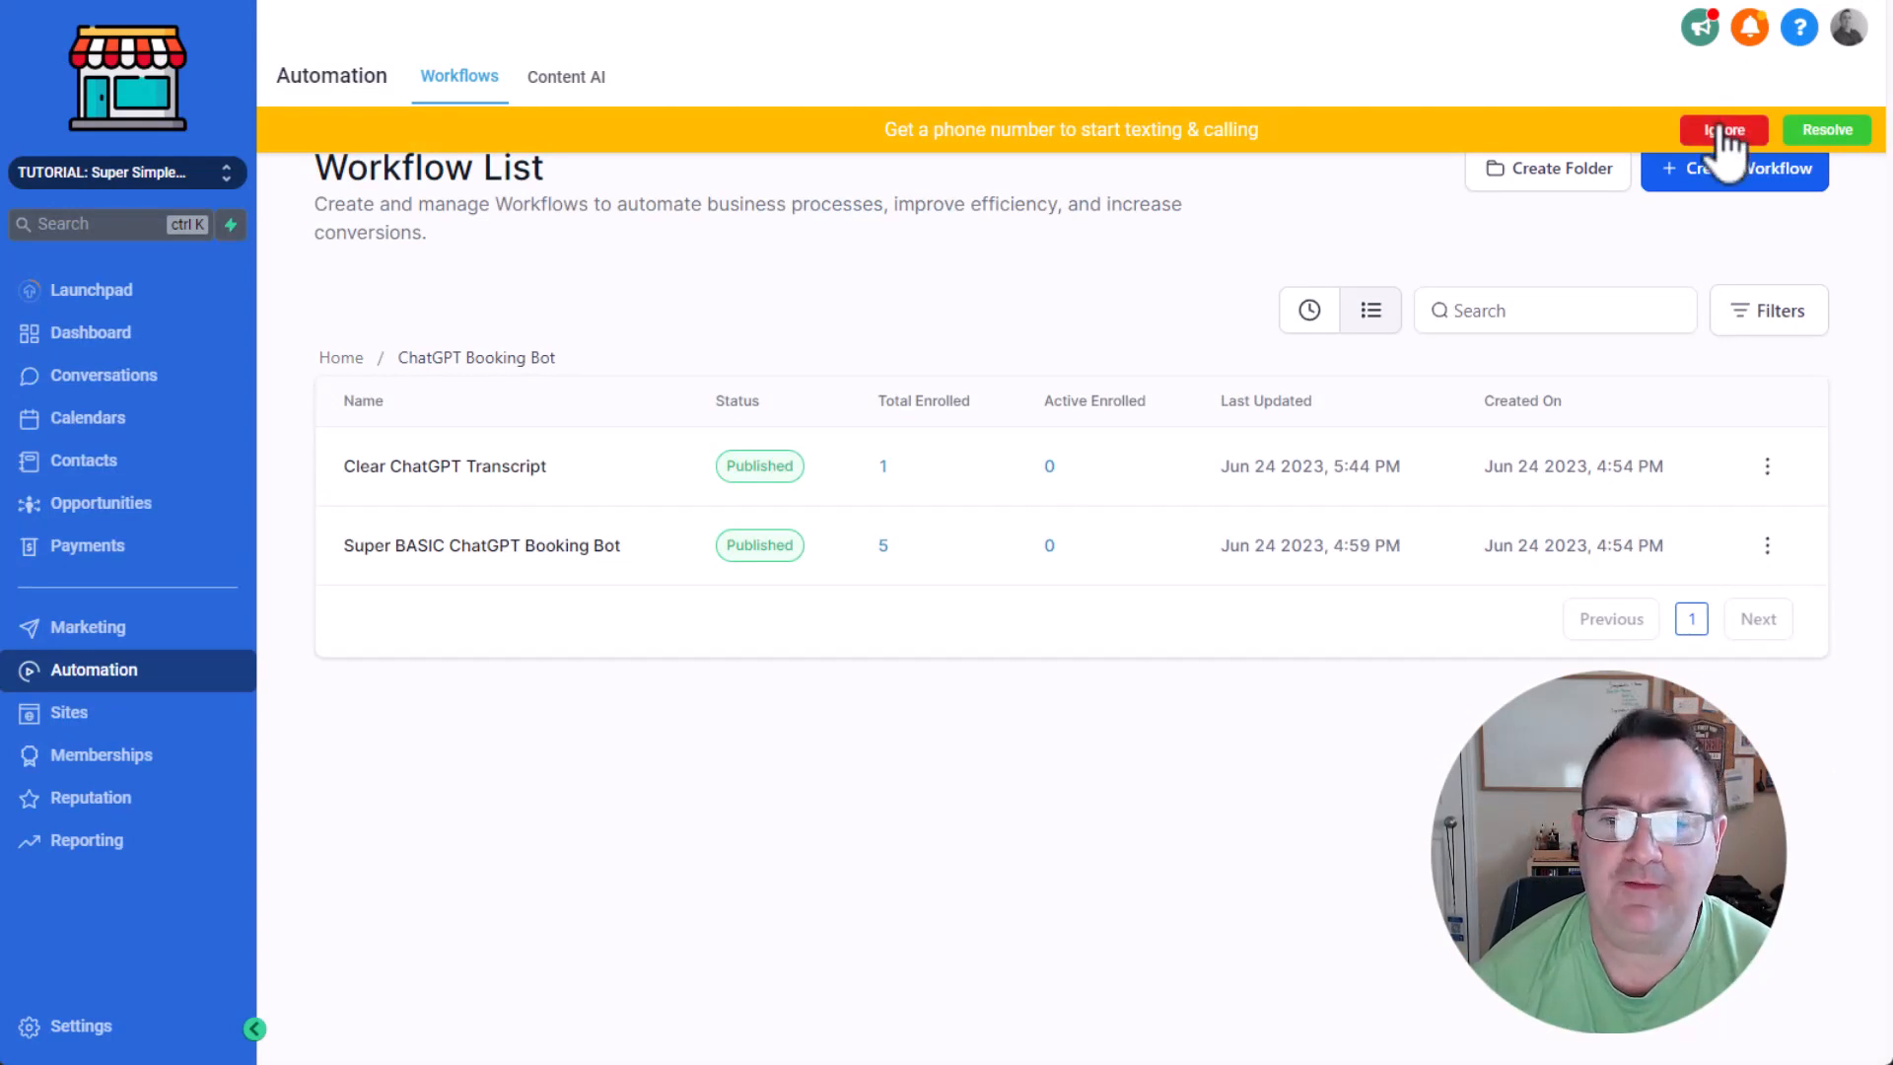
{"action": "left_click", "coordinate": [541, 548]}
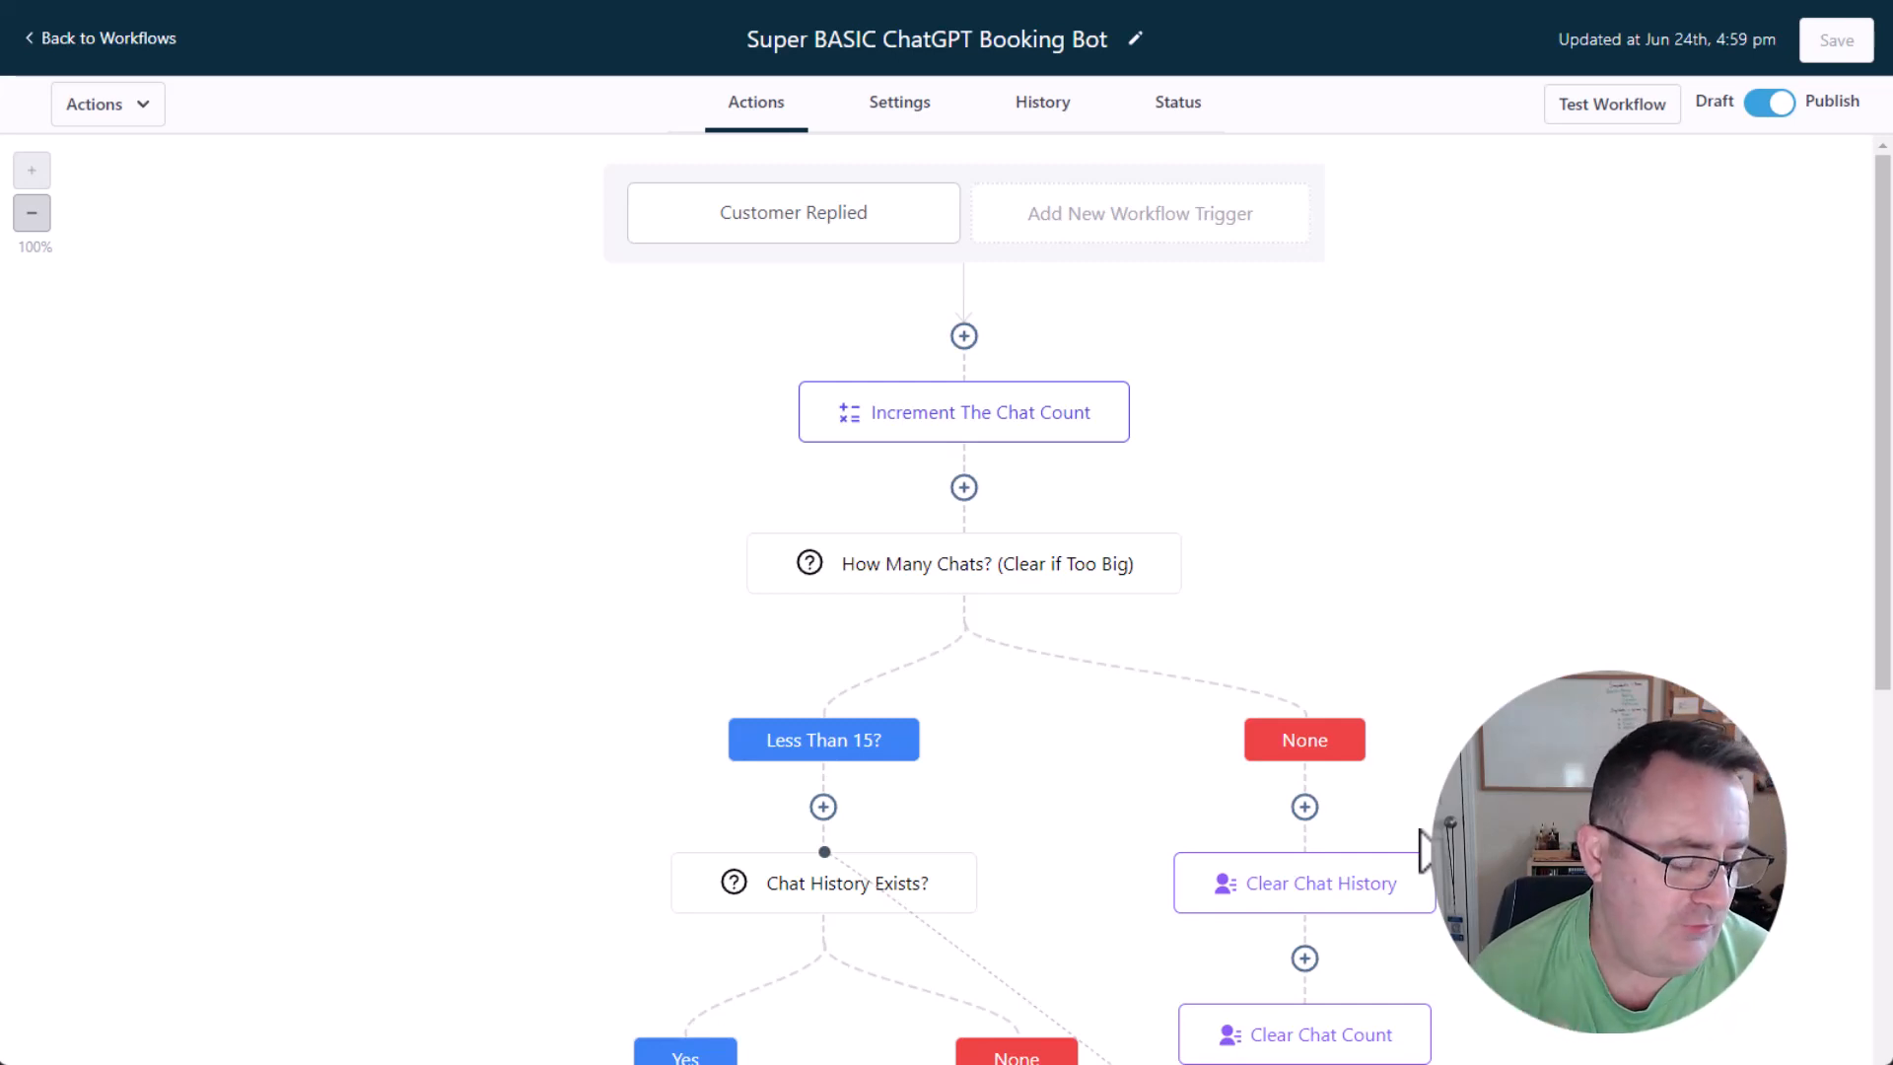
Review the settings of the Customer Replied trigger, the Increment the Chat Count action and the How Many Chats condition.
{"action": "left_click", "coordinate": [870, 225]}
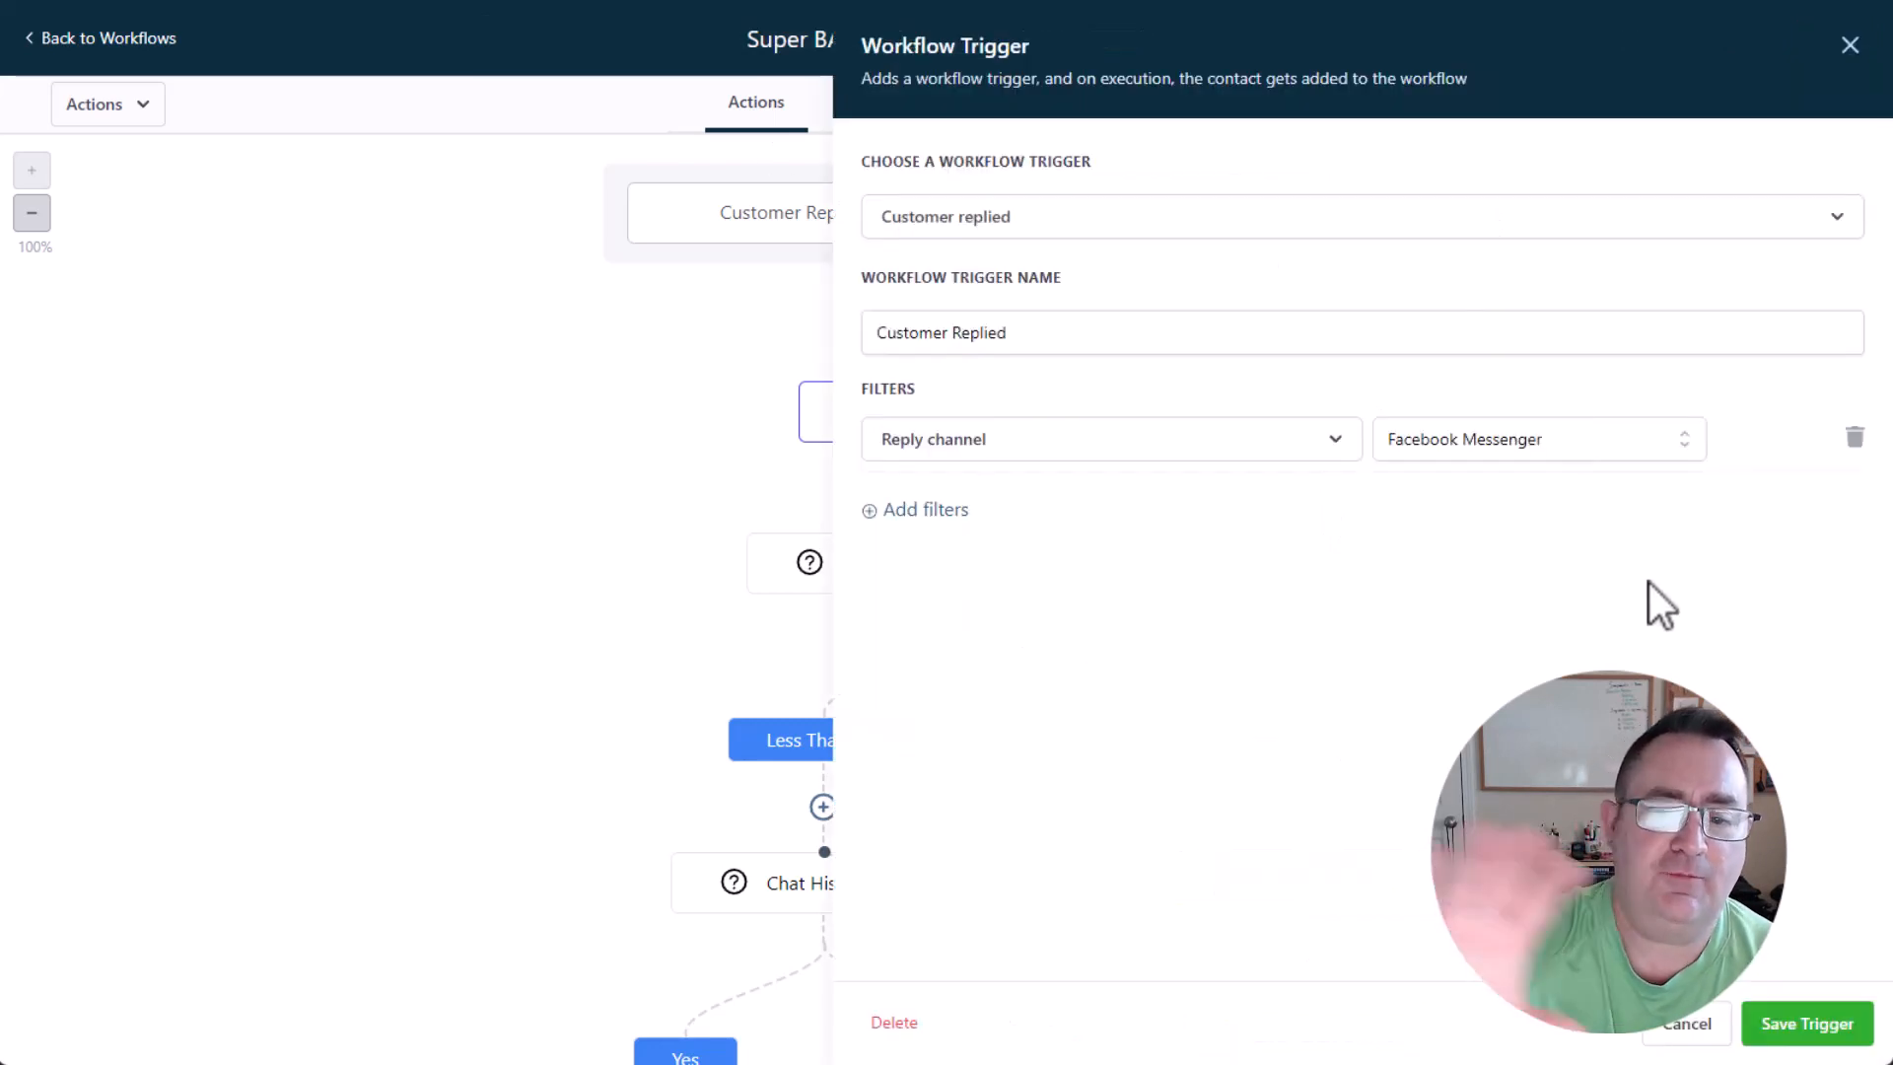
{"action": "left_click", "coordinate": [1679, 1027]}
{"action": "left_click", "coordinate": [1077, 456]}
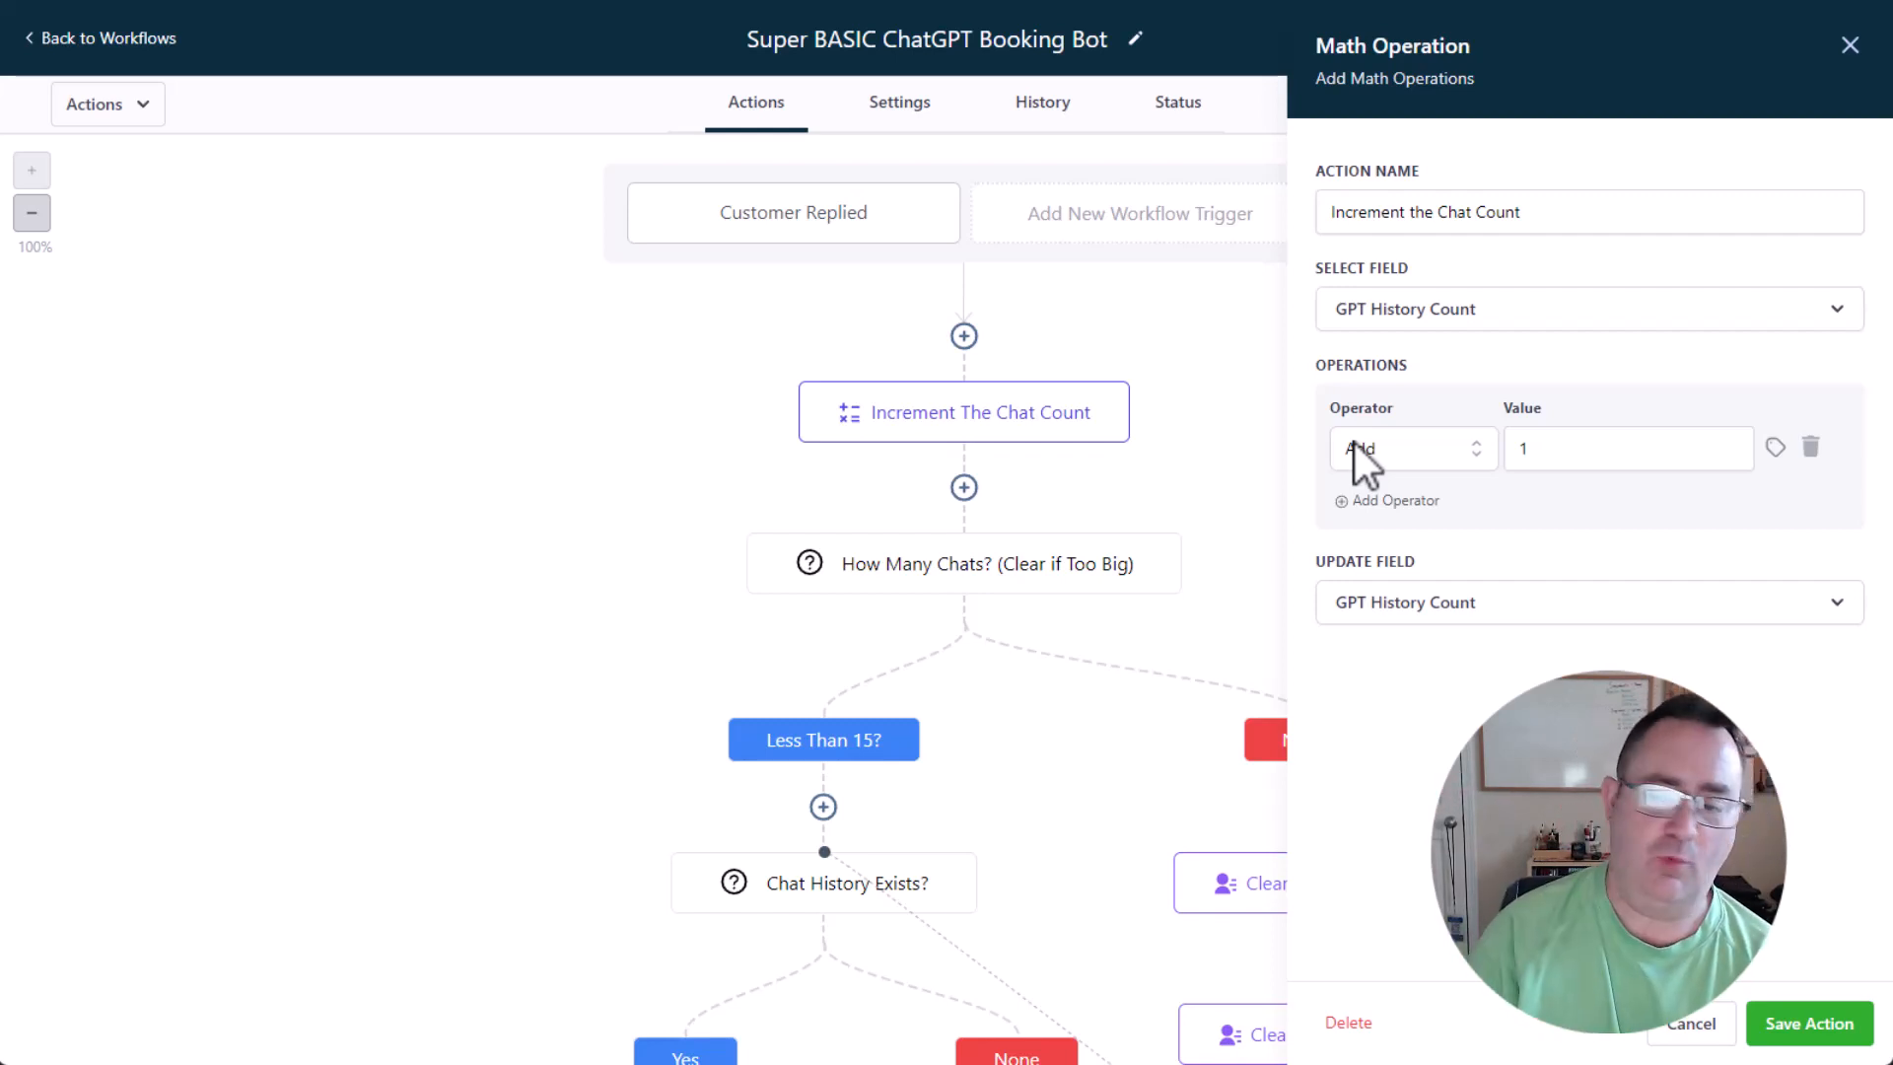
{"action": "left_click", "coordinate": [950, 567]}
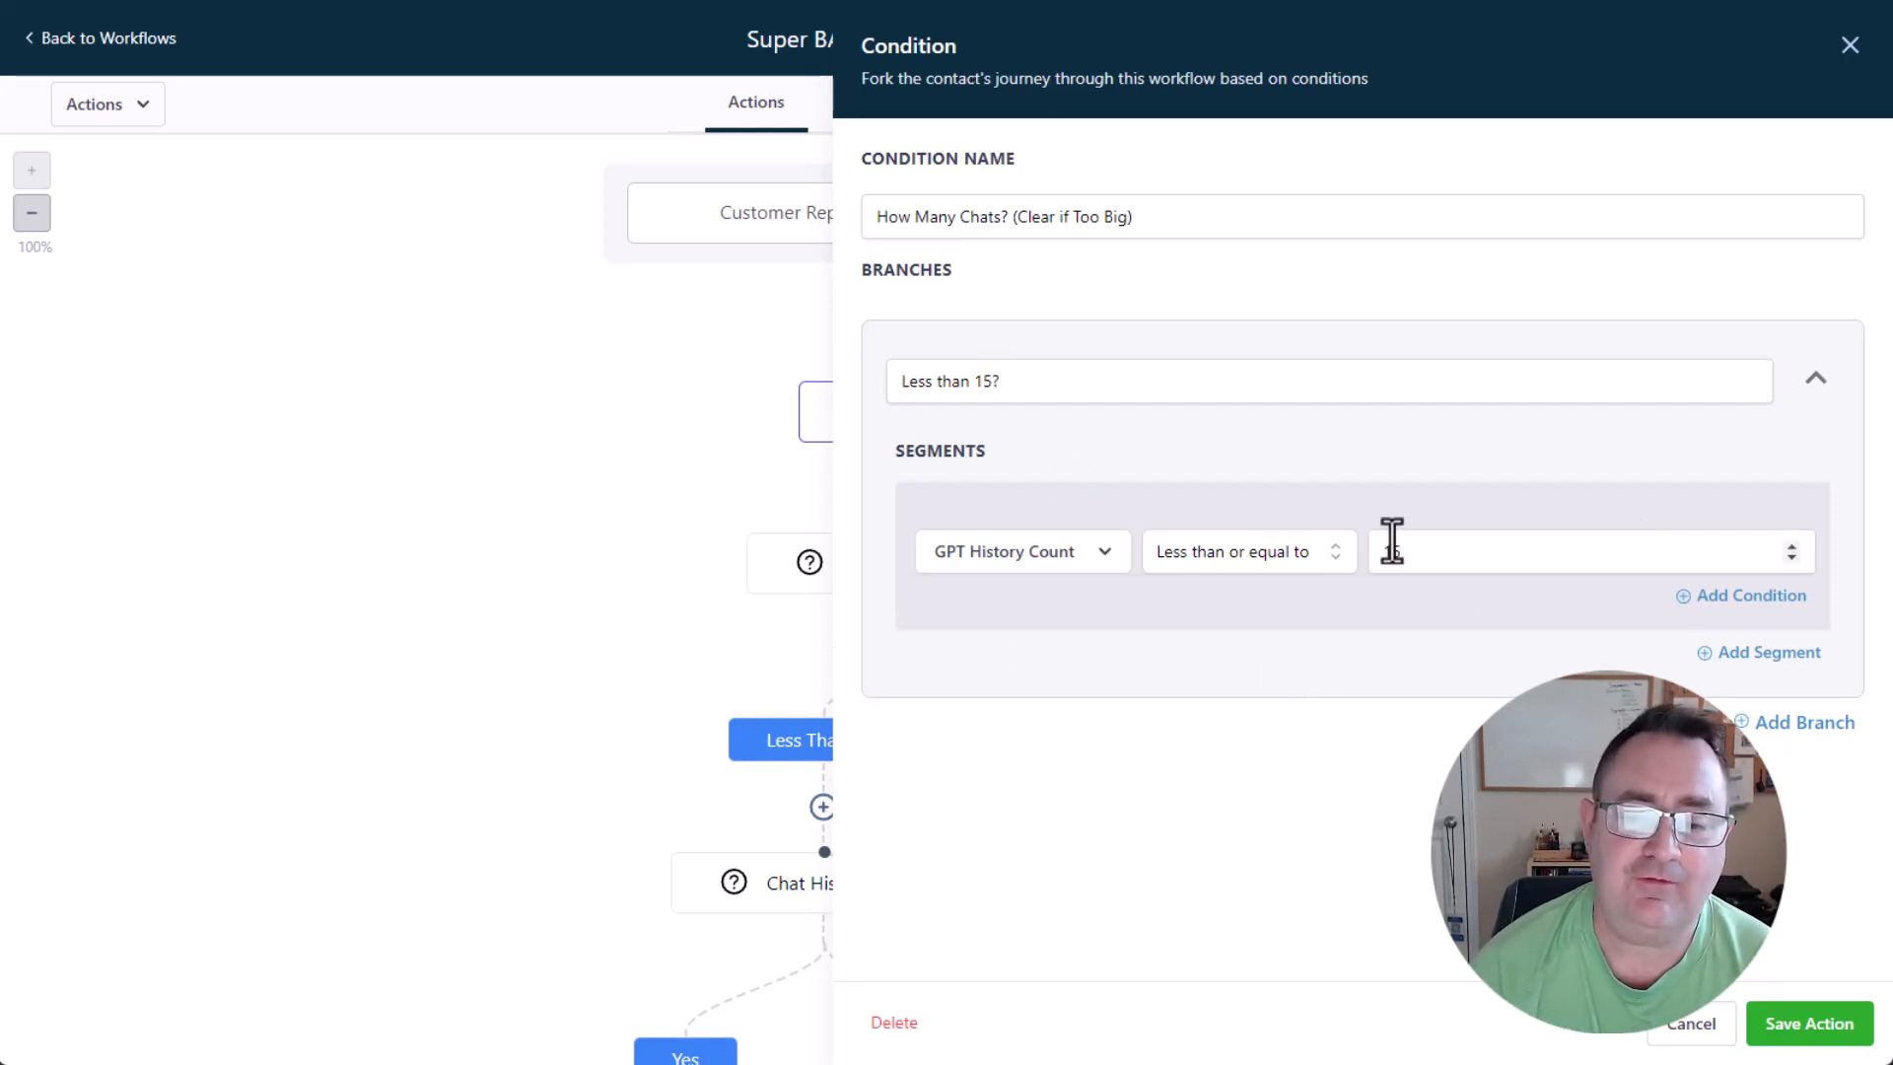
{"action": "left_click", "coordinate": [1774, 1026]}
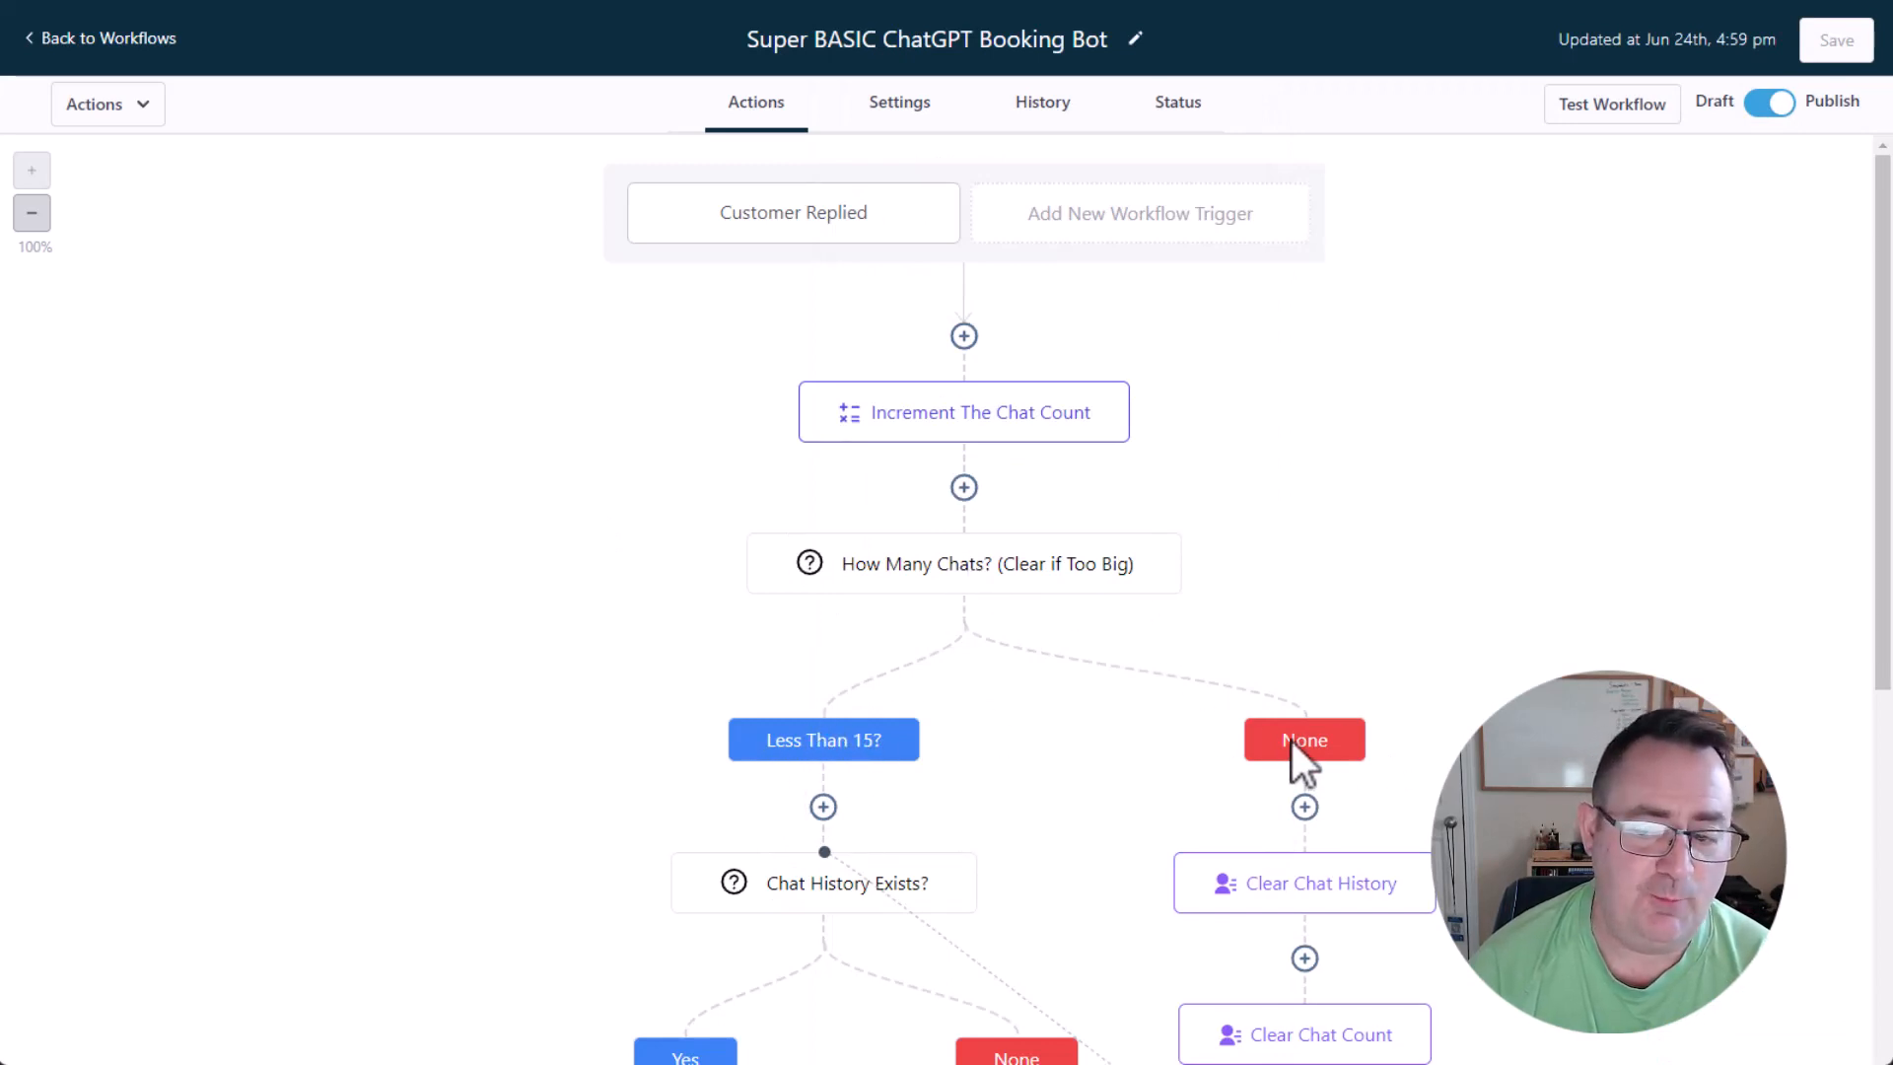
Review the Clear Chat History and Clear Chat Count actions in the None branch of the chat count condition.
{"action": "left_click", "coordinate": [1267, 913]}
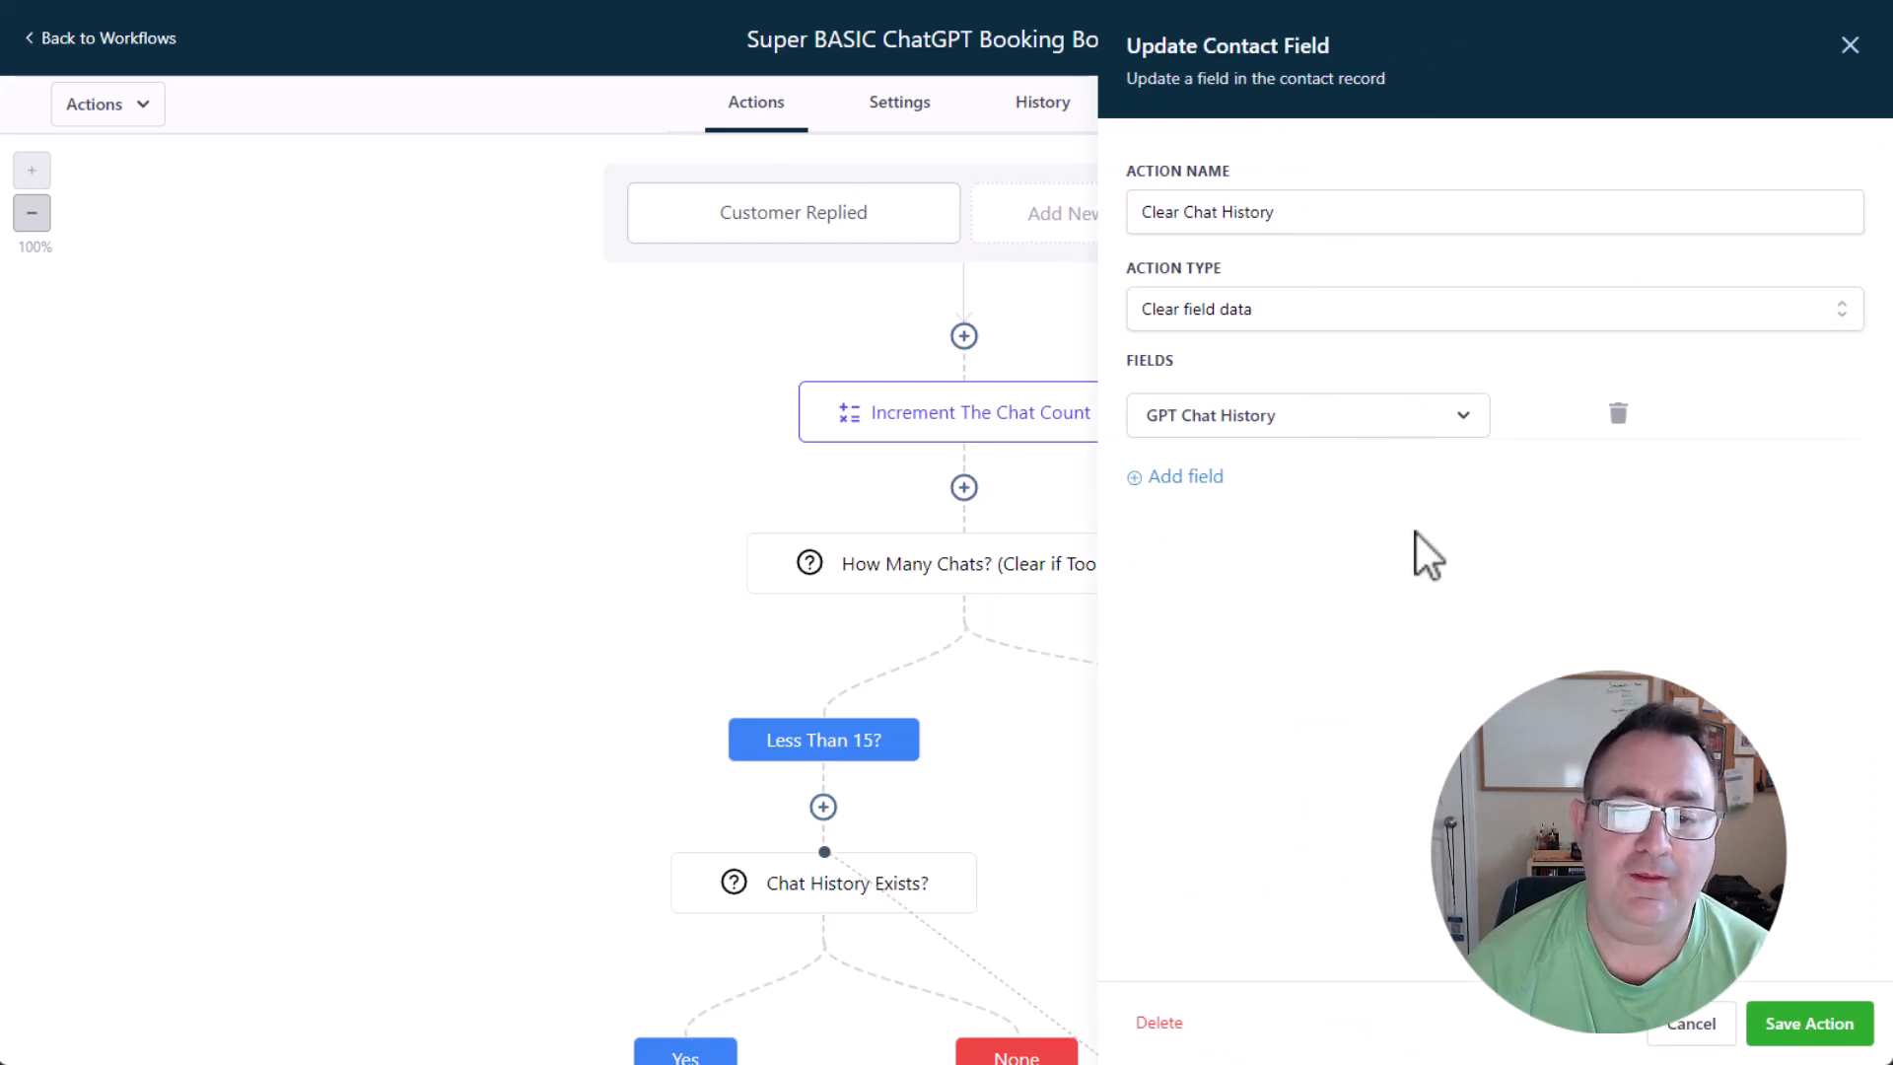
{"action": "left_click", "coordinate": [1692, 1025]}
{"action": "left_click", "coordinate": [1325, 1040]}
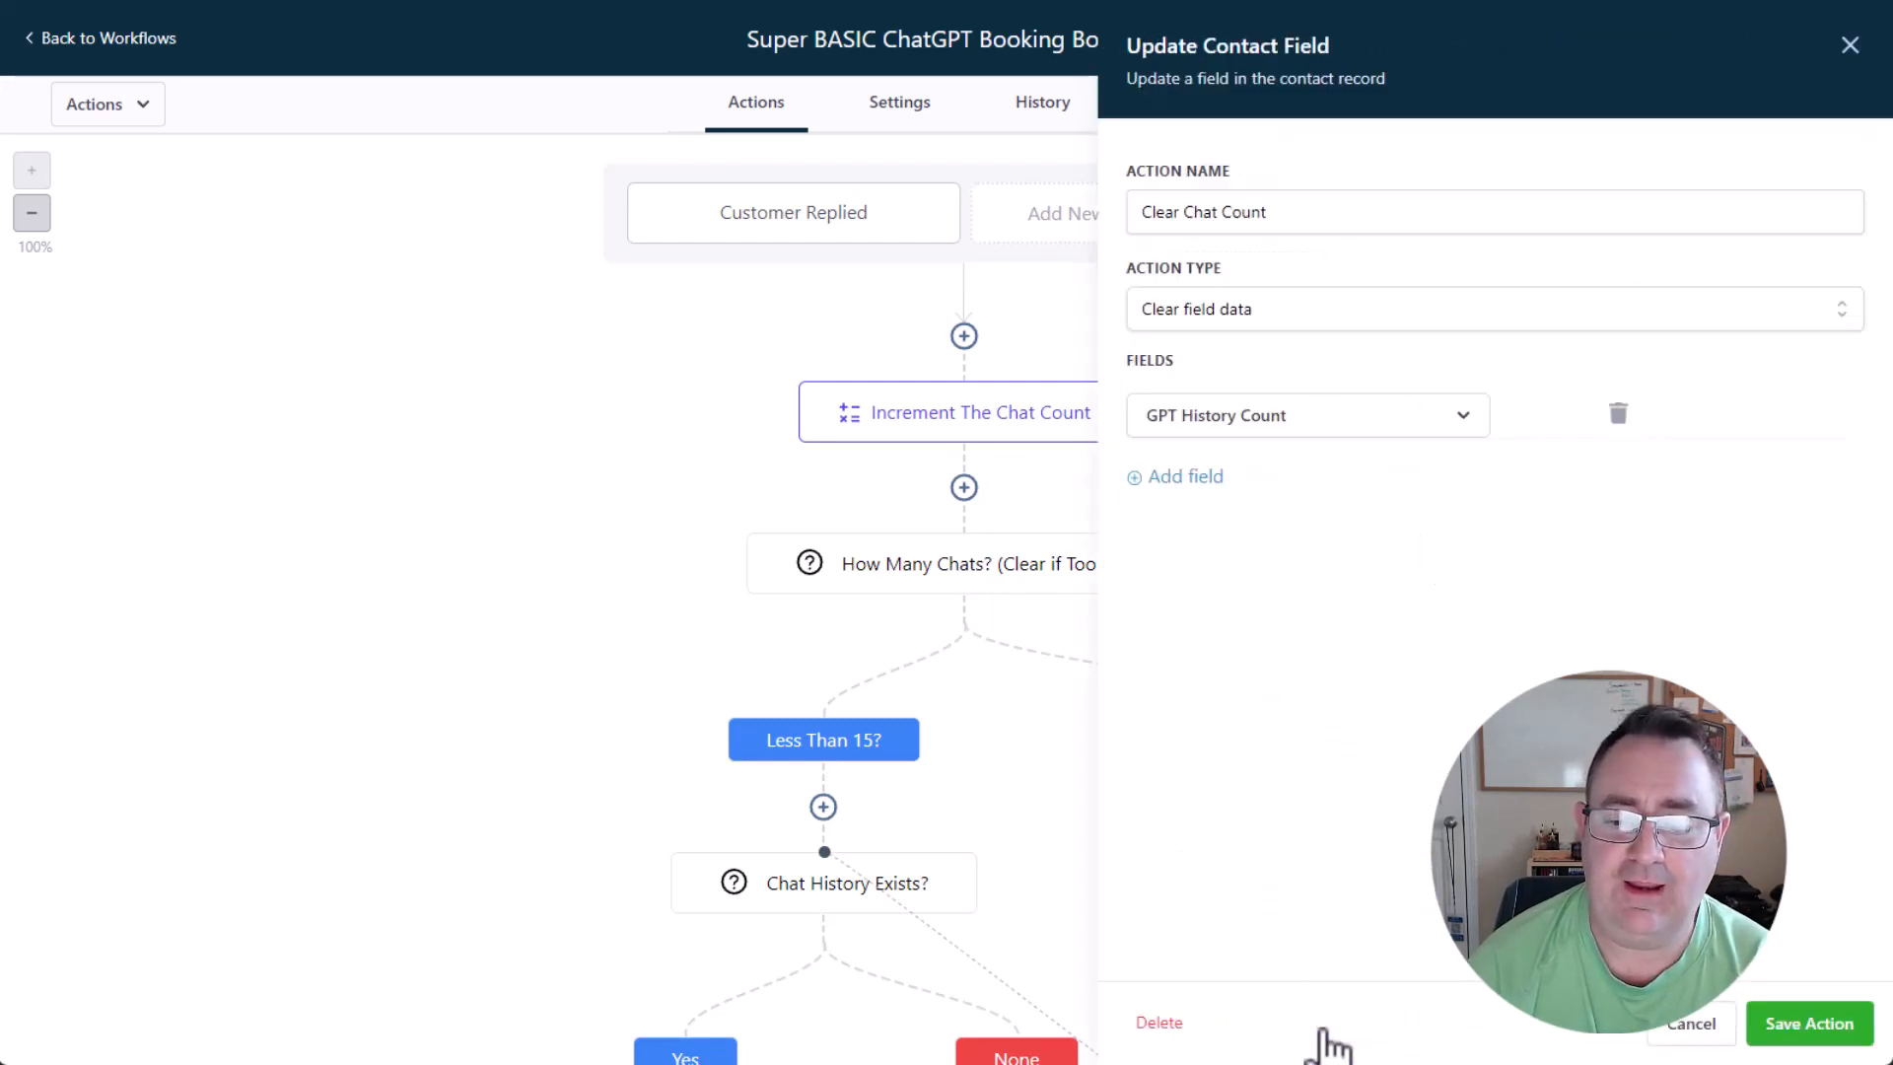
{"action": "left_click", "coordinate": [1692, 1025]}
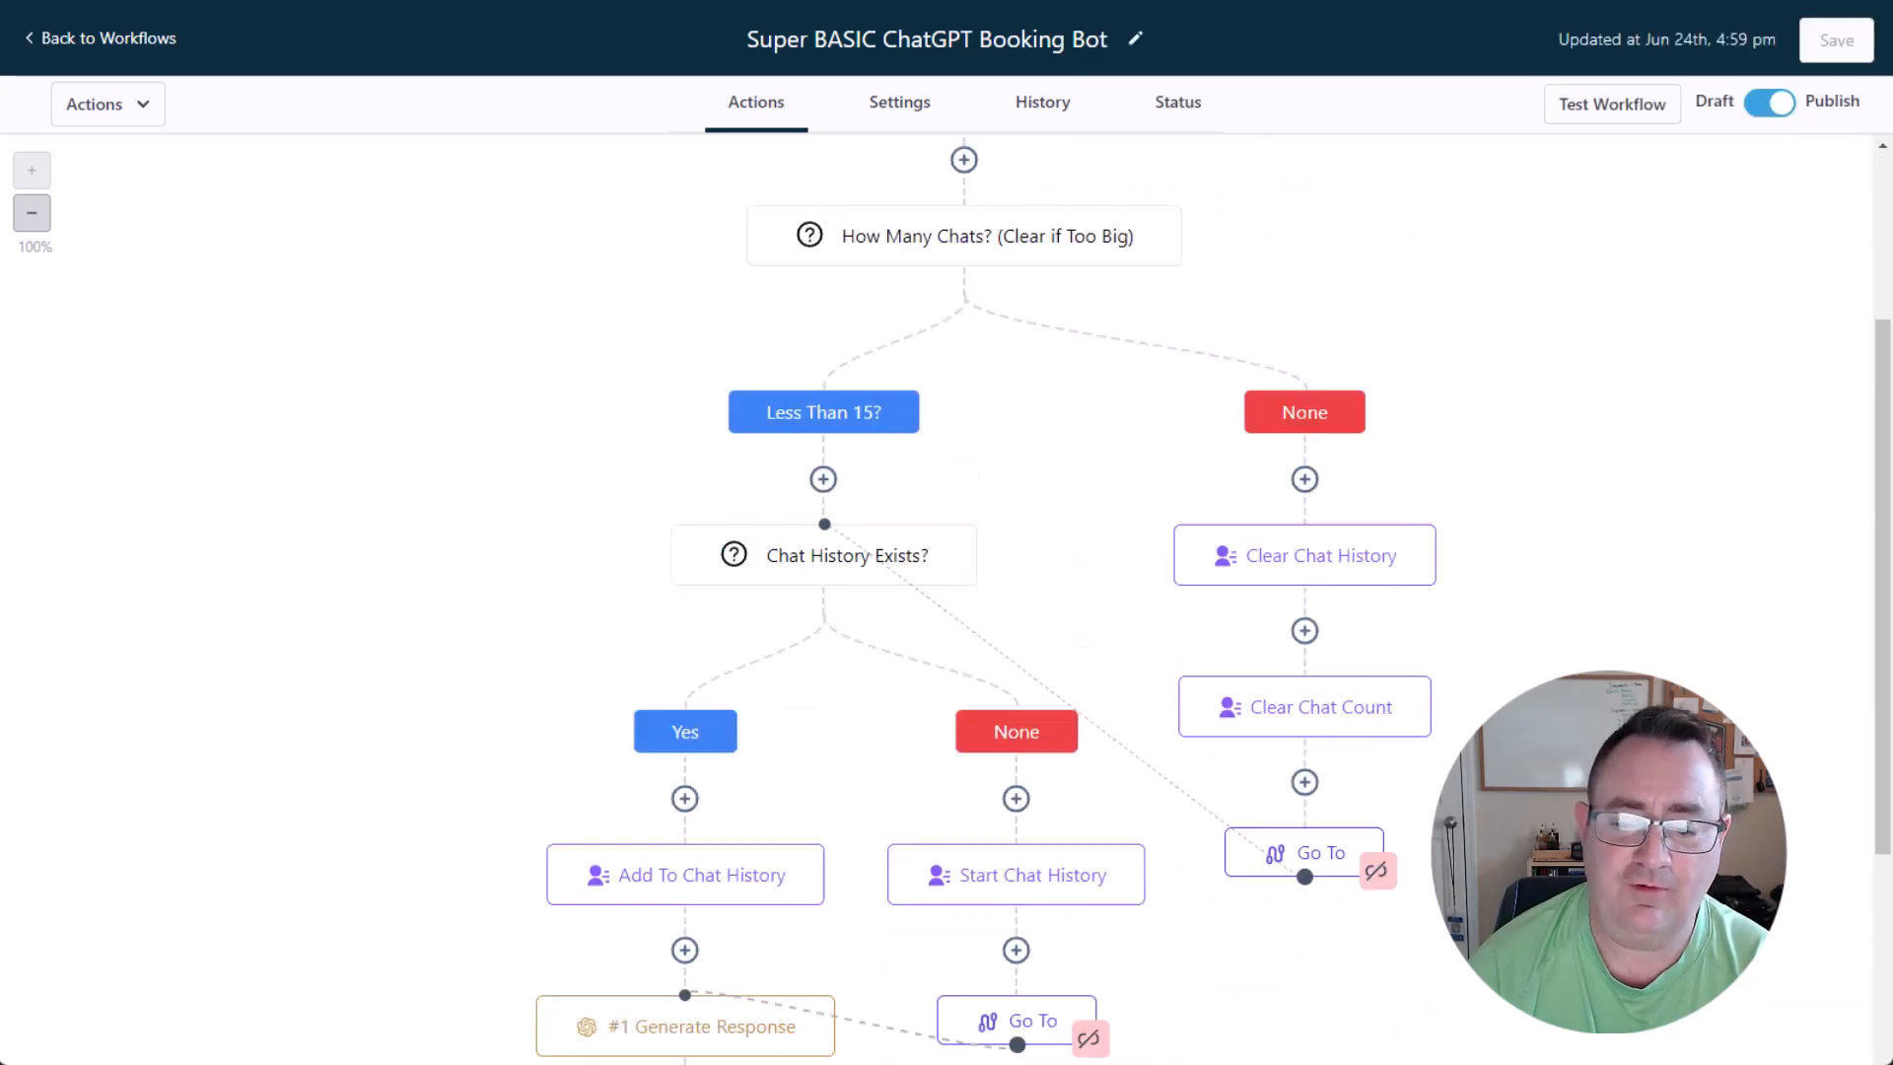
{"action": "scroll", "coordinate": [1301, 849], "scroll_direction": "down", "scroll_amount": 1}
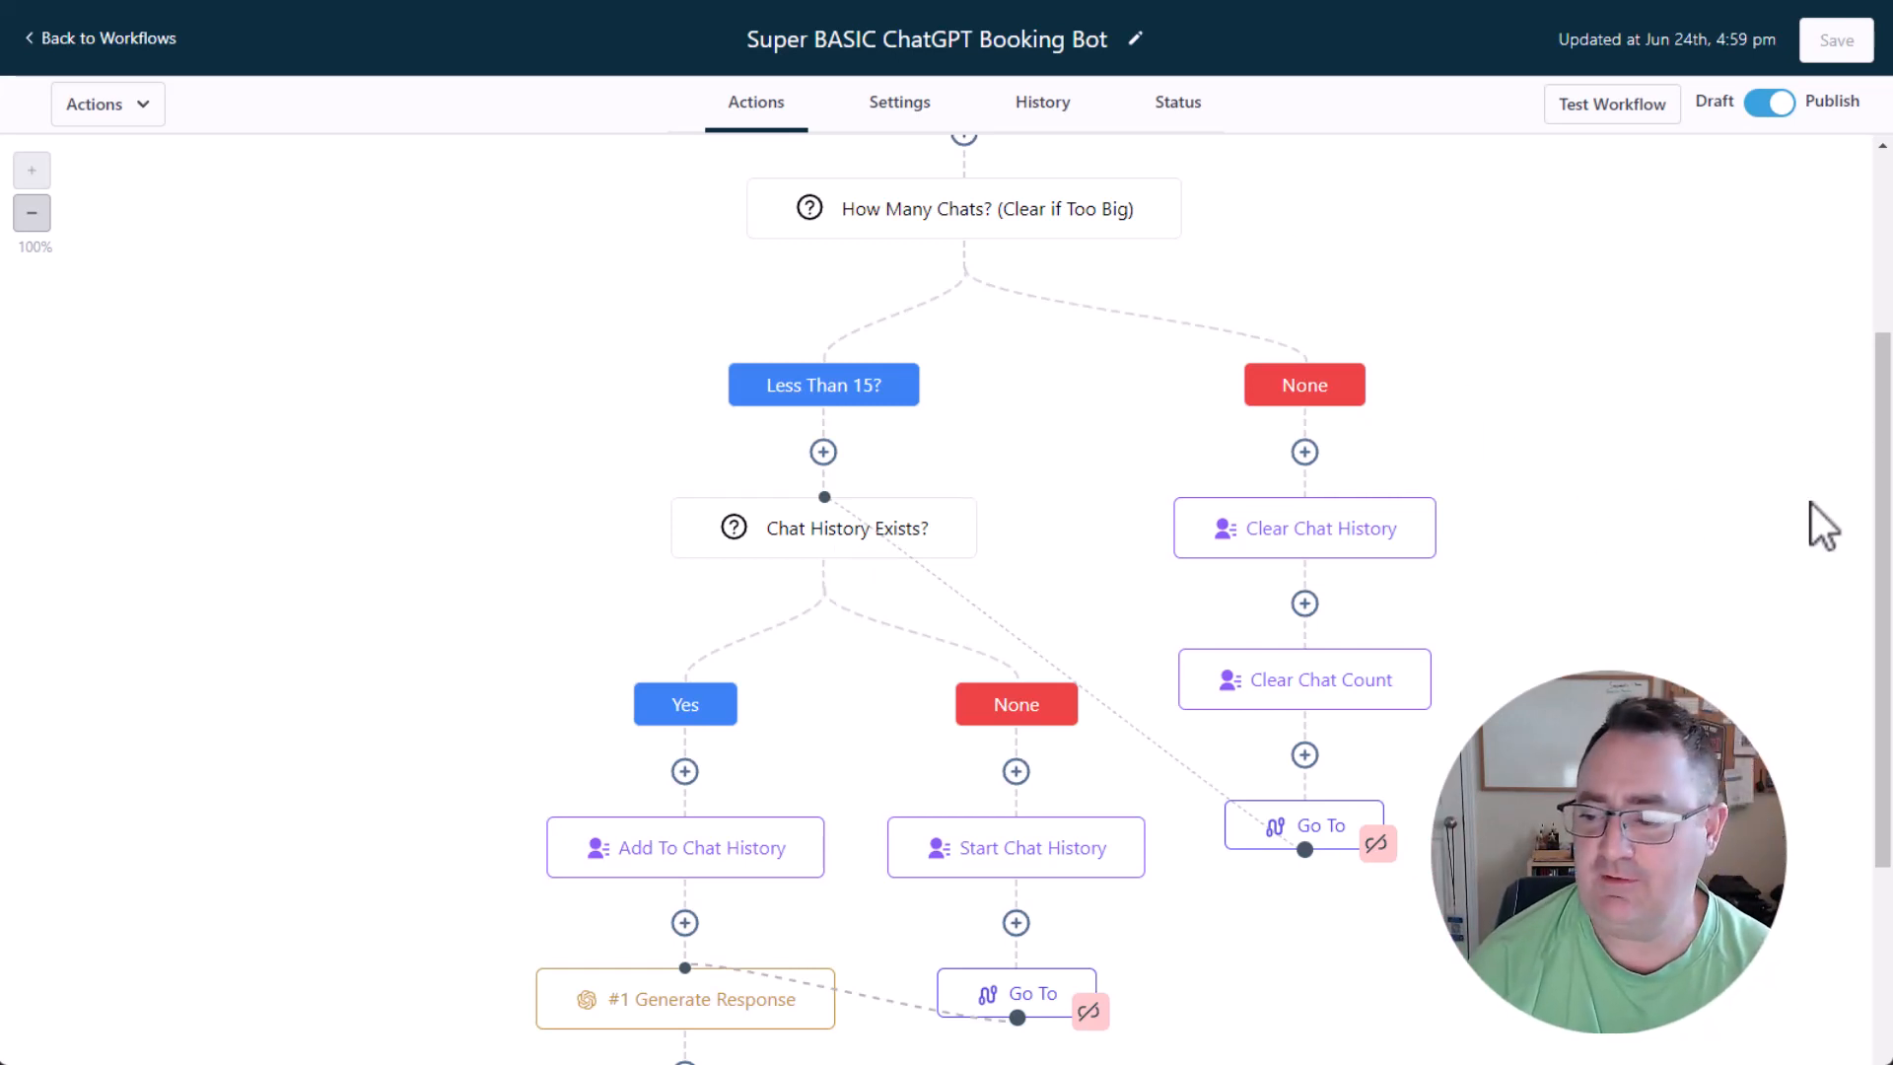
Review the Chat History Exists? condition and the Start Chat History action in its None branch, leaving both as they are.
{"action": "left_click", "coordinate": [785, 541]}
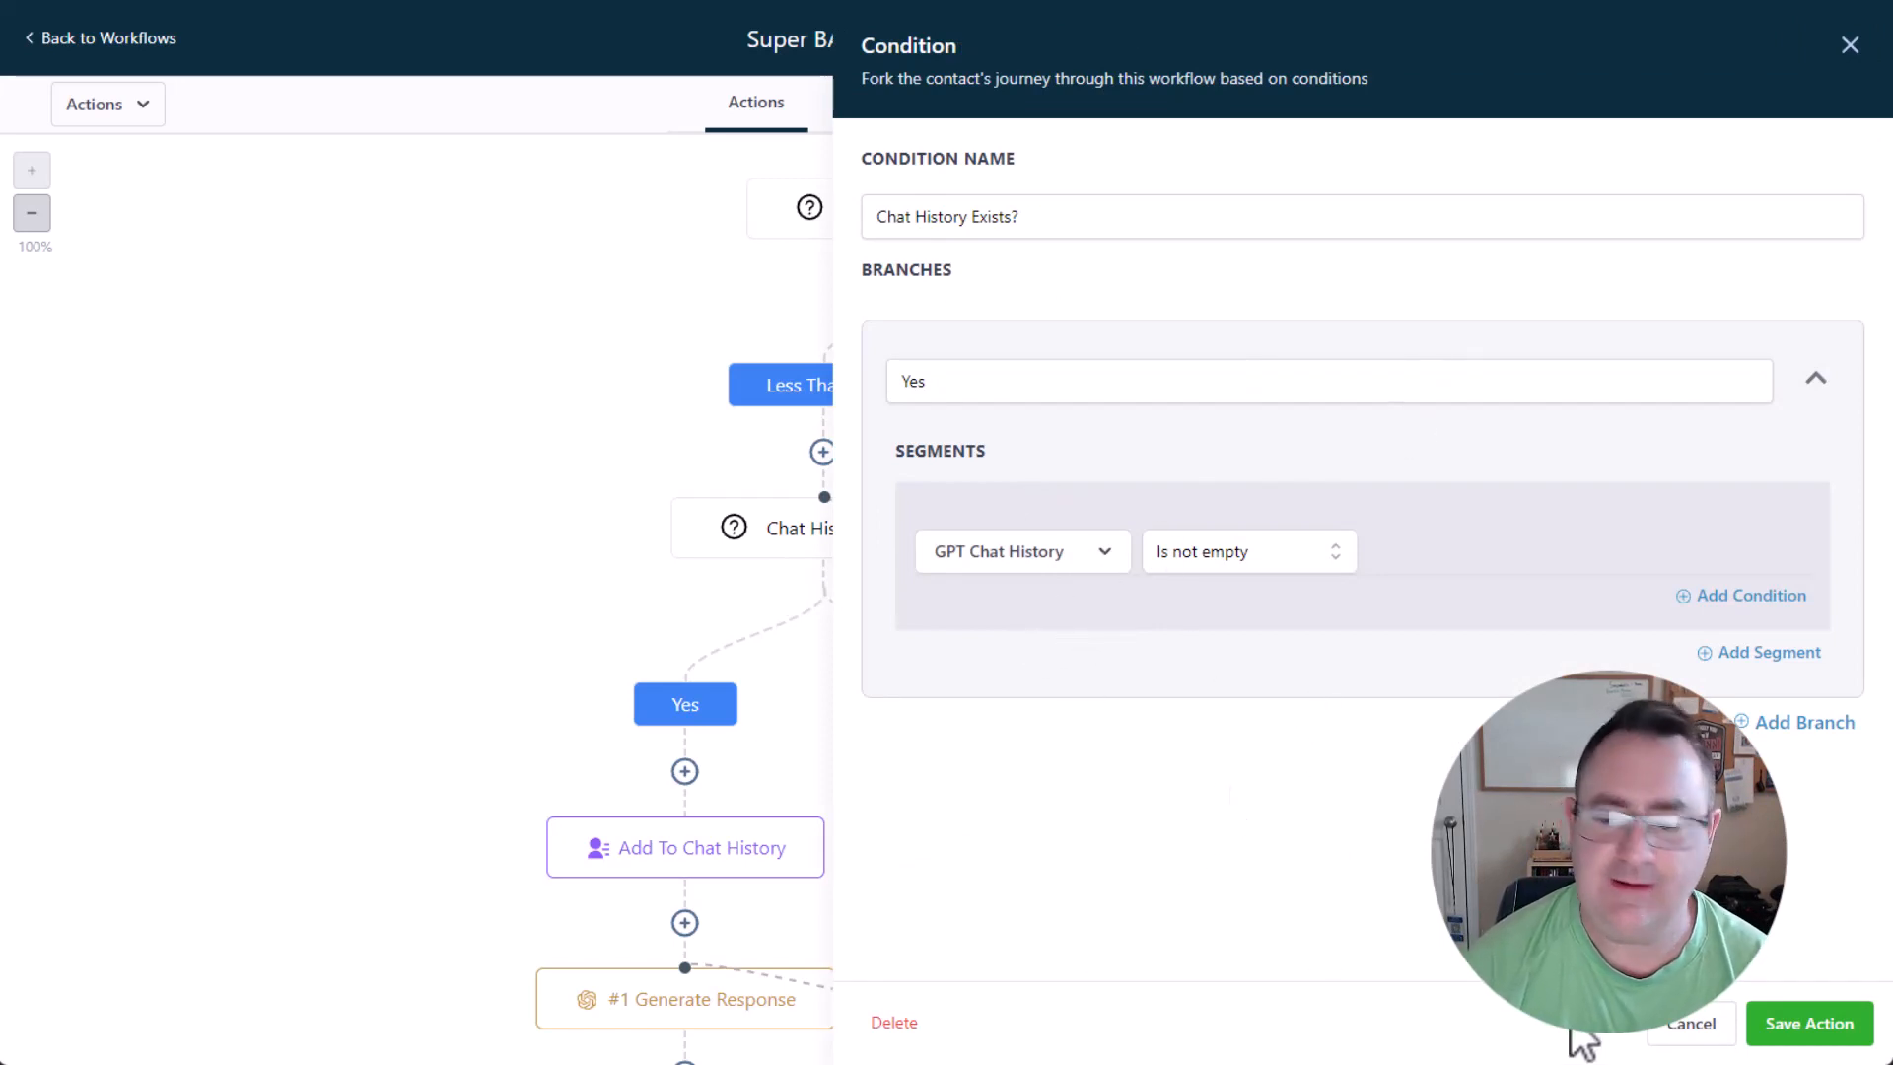
{"action": "left_click", "coordinate": [1682, 1028]}
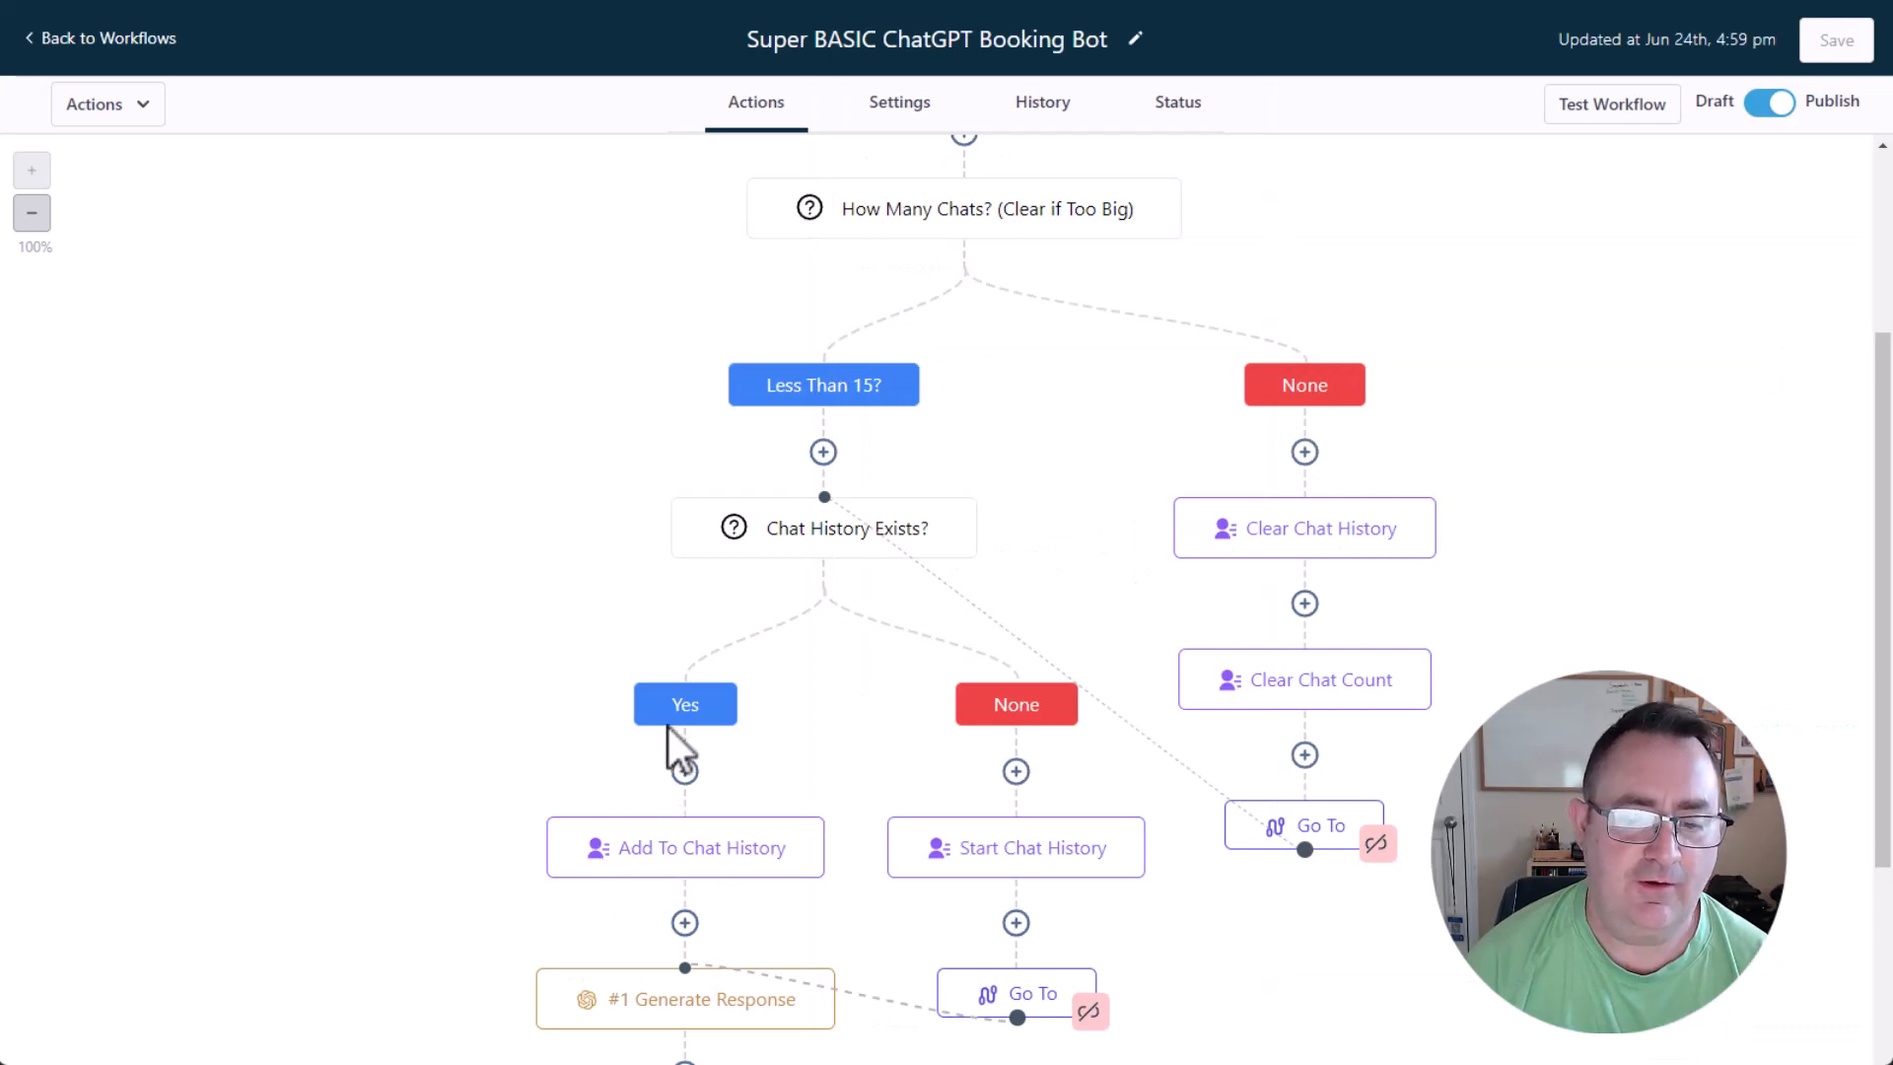
{"action": "left_click", "coordinate": [1051, 846]}
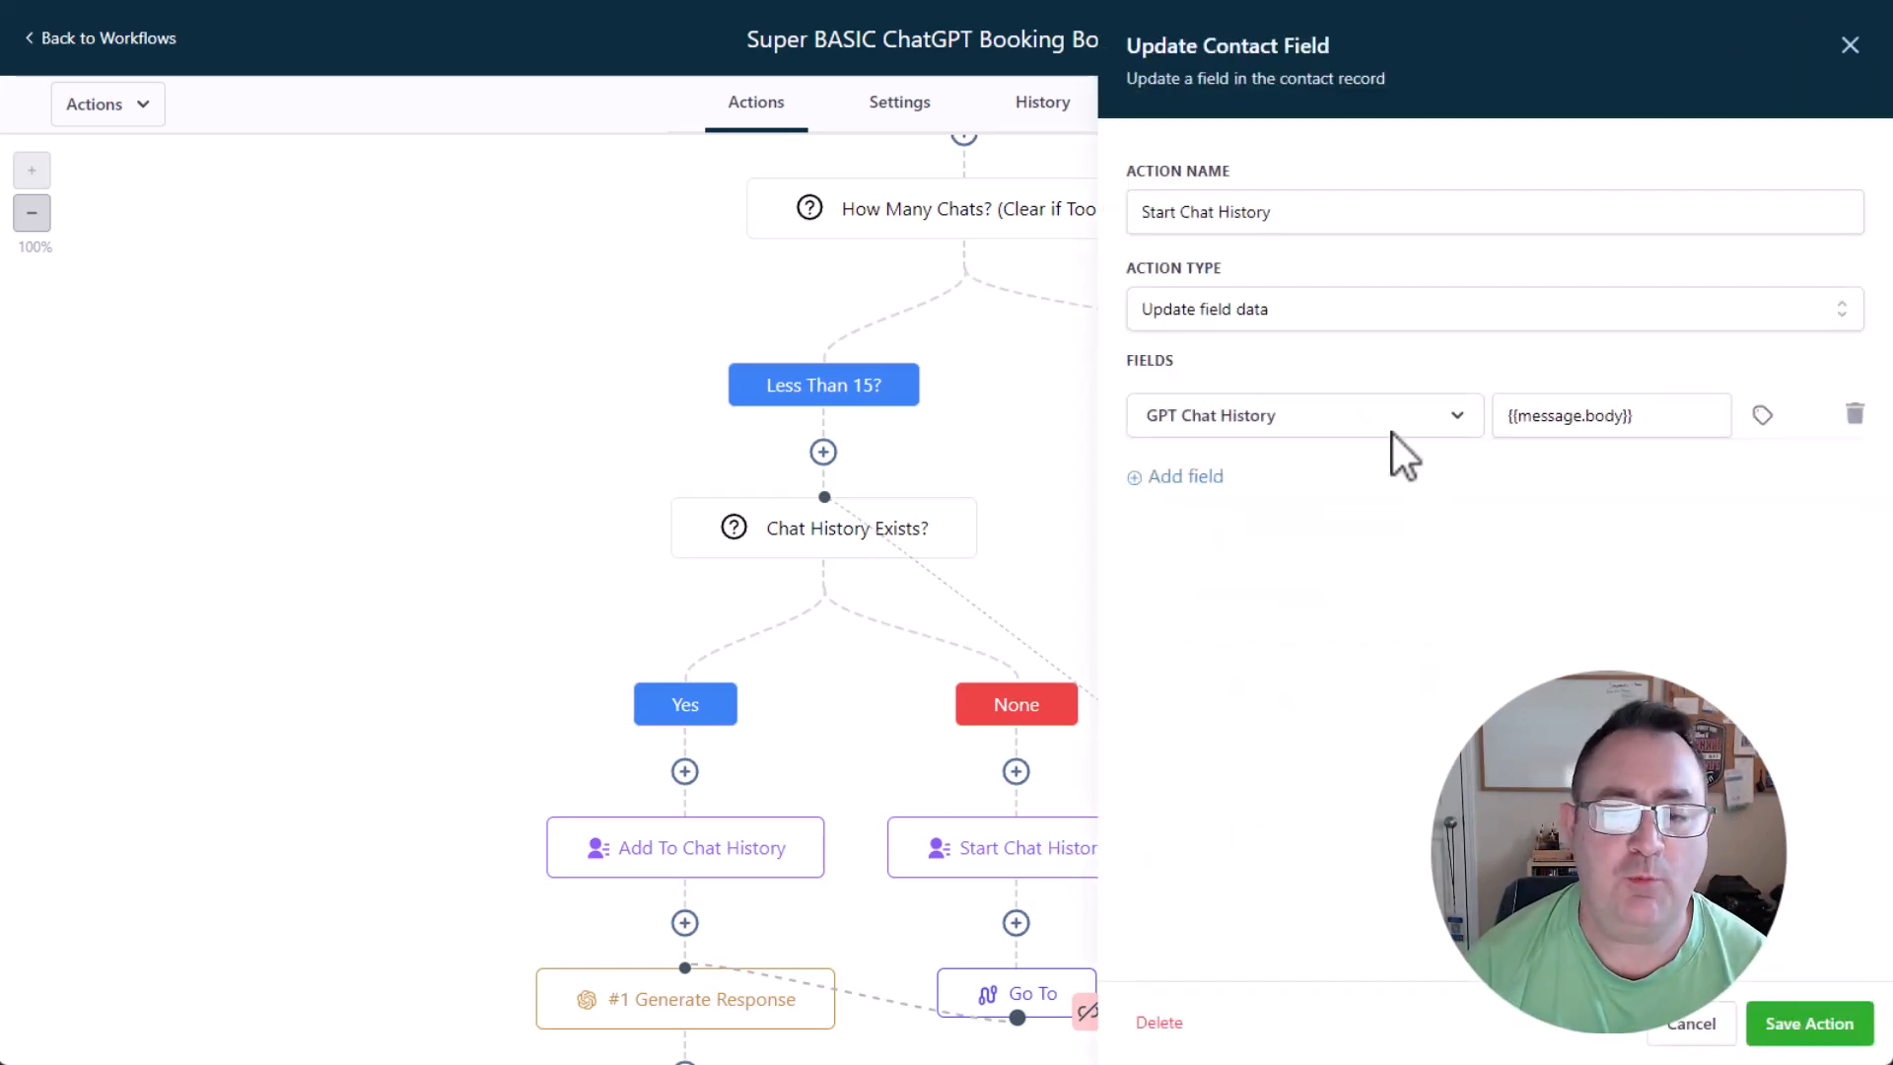
{"action": "left_click", "coordinate": [1673, 422]}
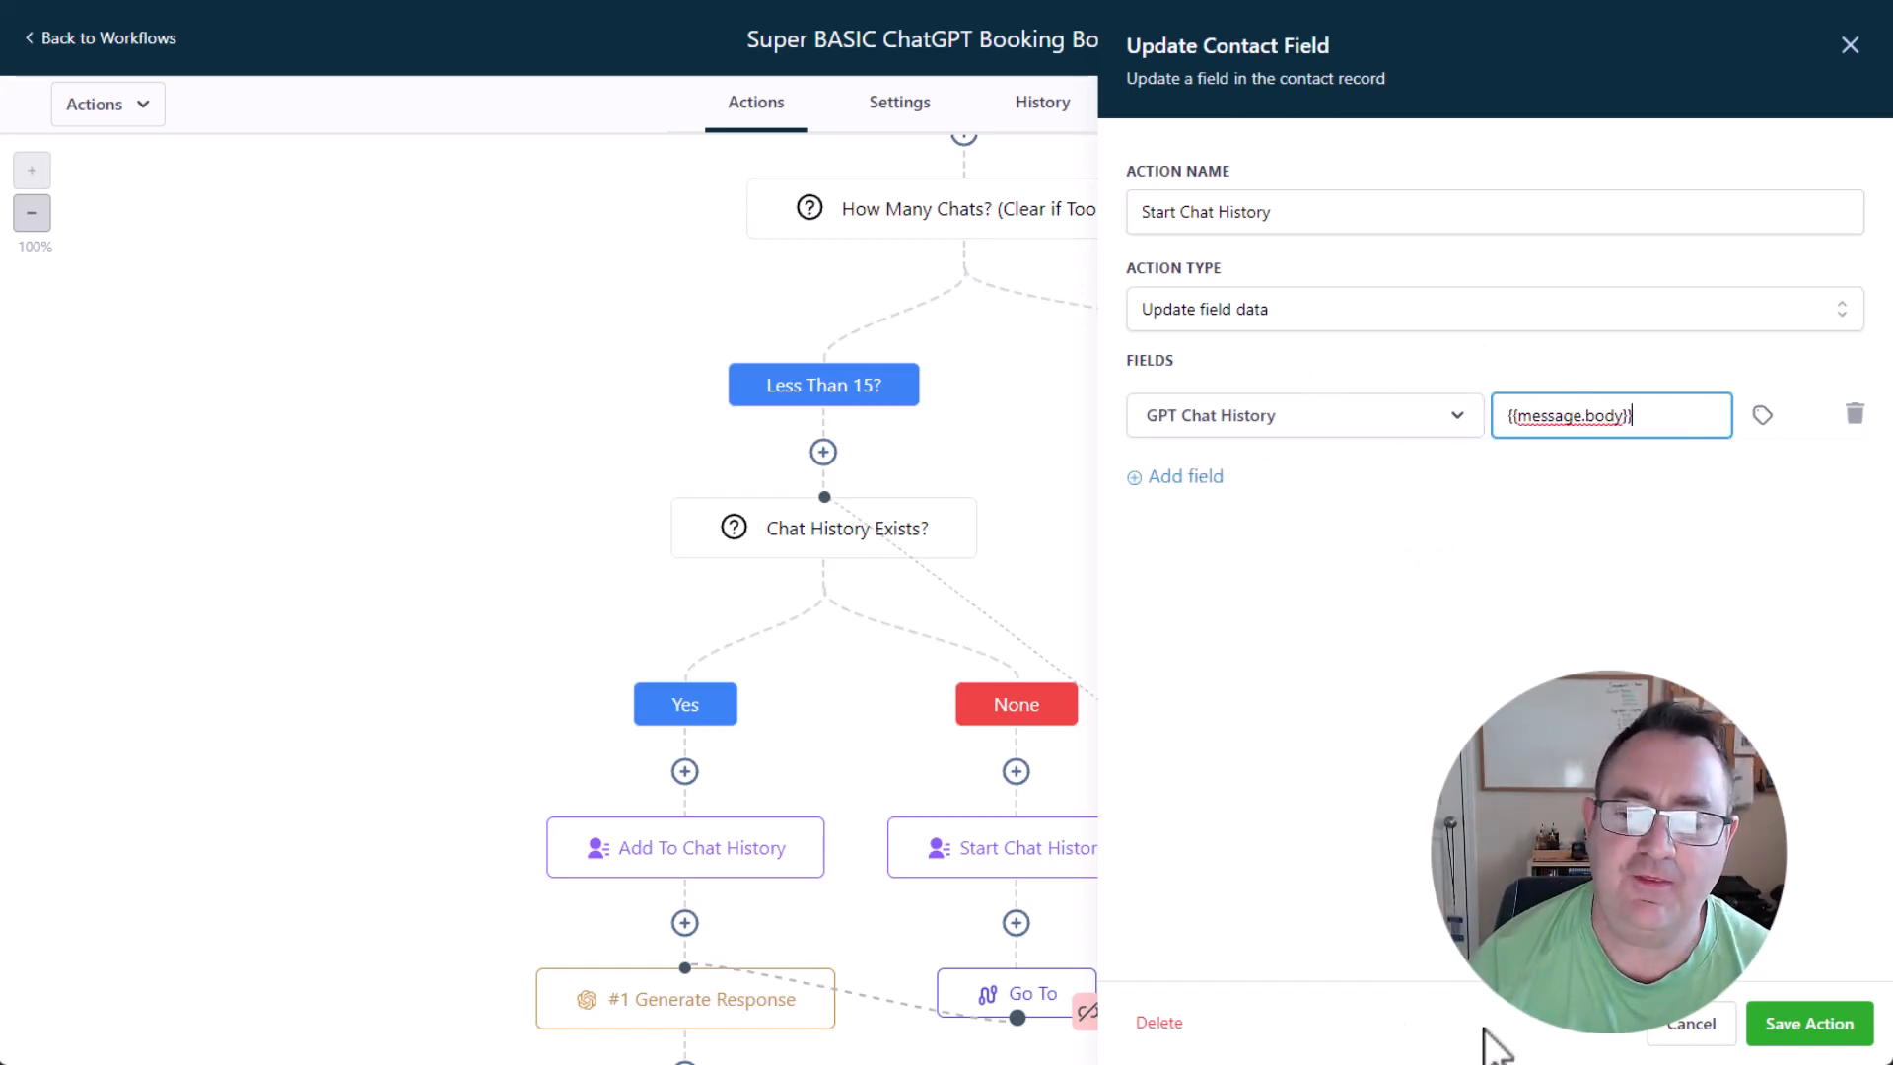
{"action": "left_click", "coordinate": [1711, 1037]}
Inspect the full GPT Chat History field value in the Add To Chat History action and close the action.
{"action": "left_click", "coordinate": [732, 872]}
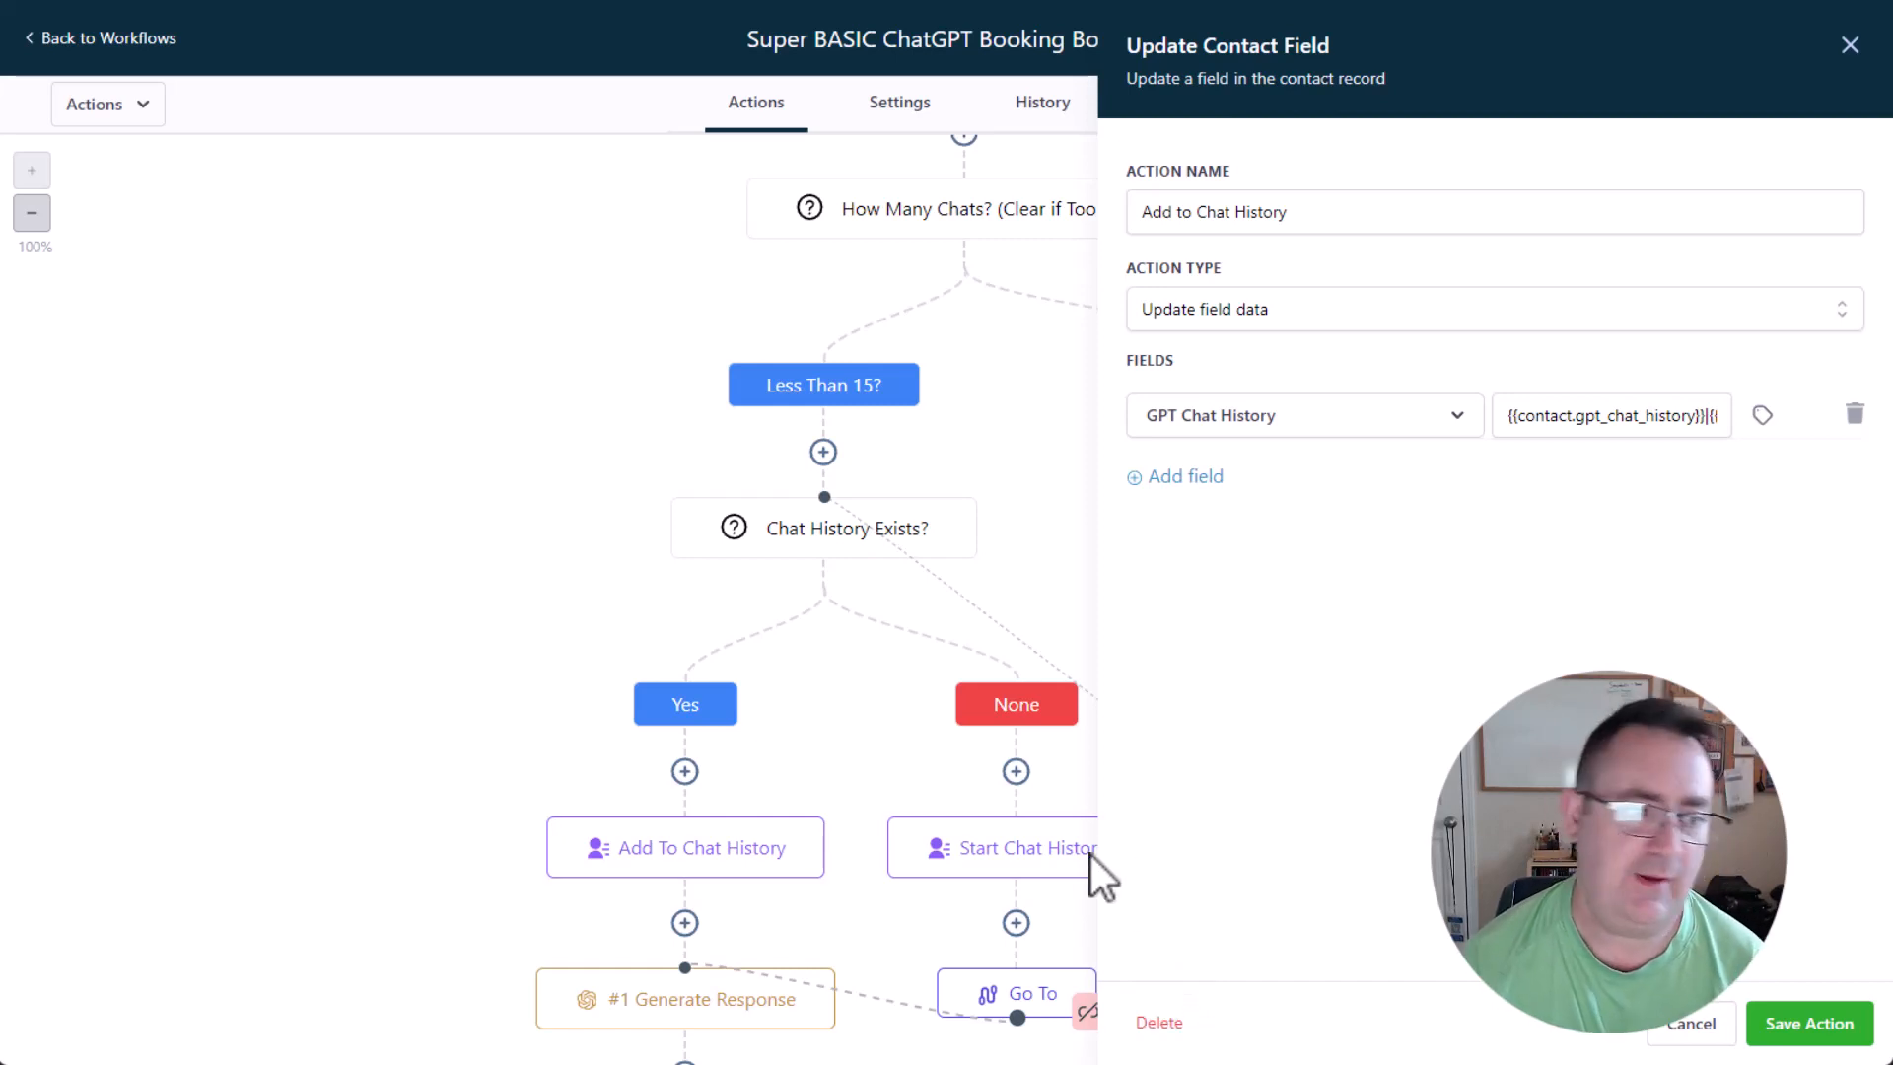
{"action": "left_click", "coordinate": [1503, 424]}
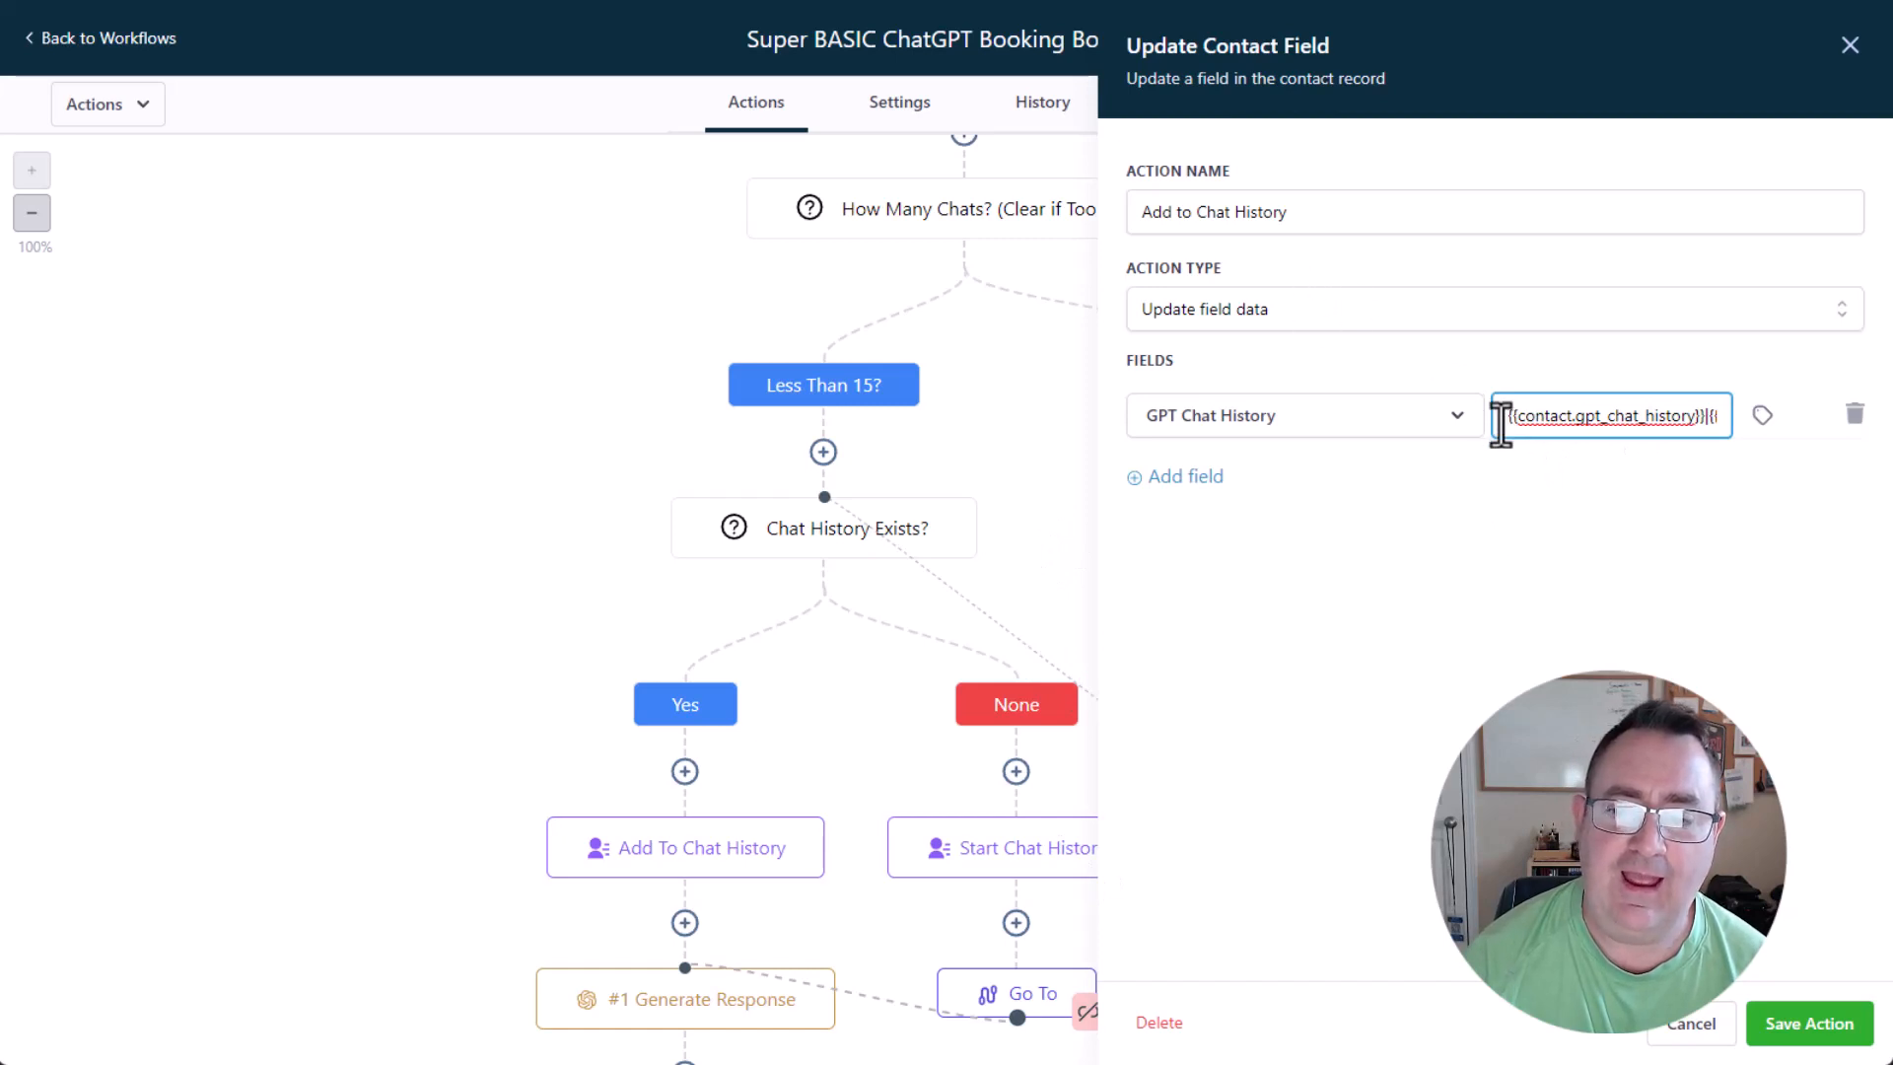
{"action": "left_click_drag", "start_coordinate": [1503, 424], "coordinate": [1760, 444]}
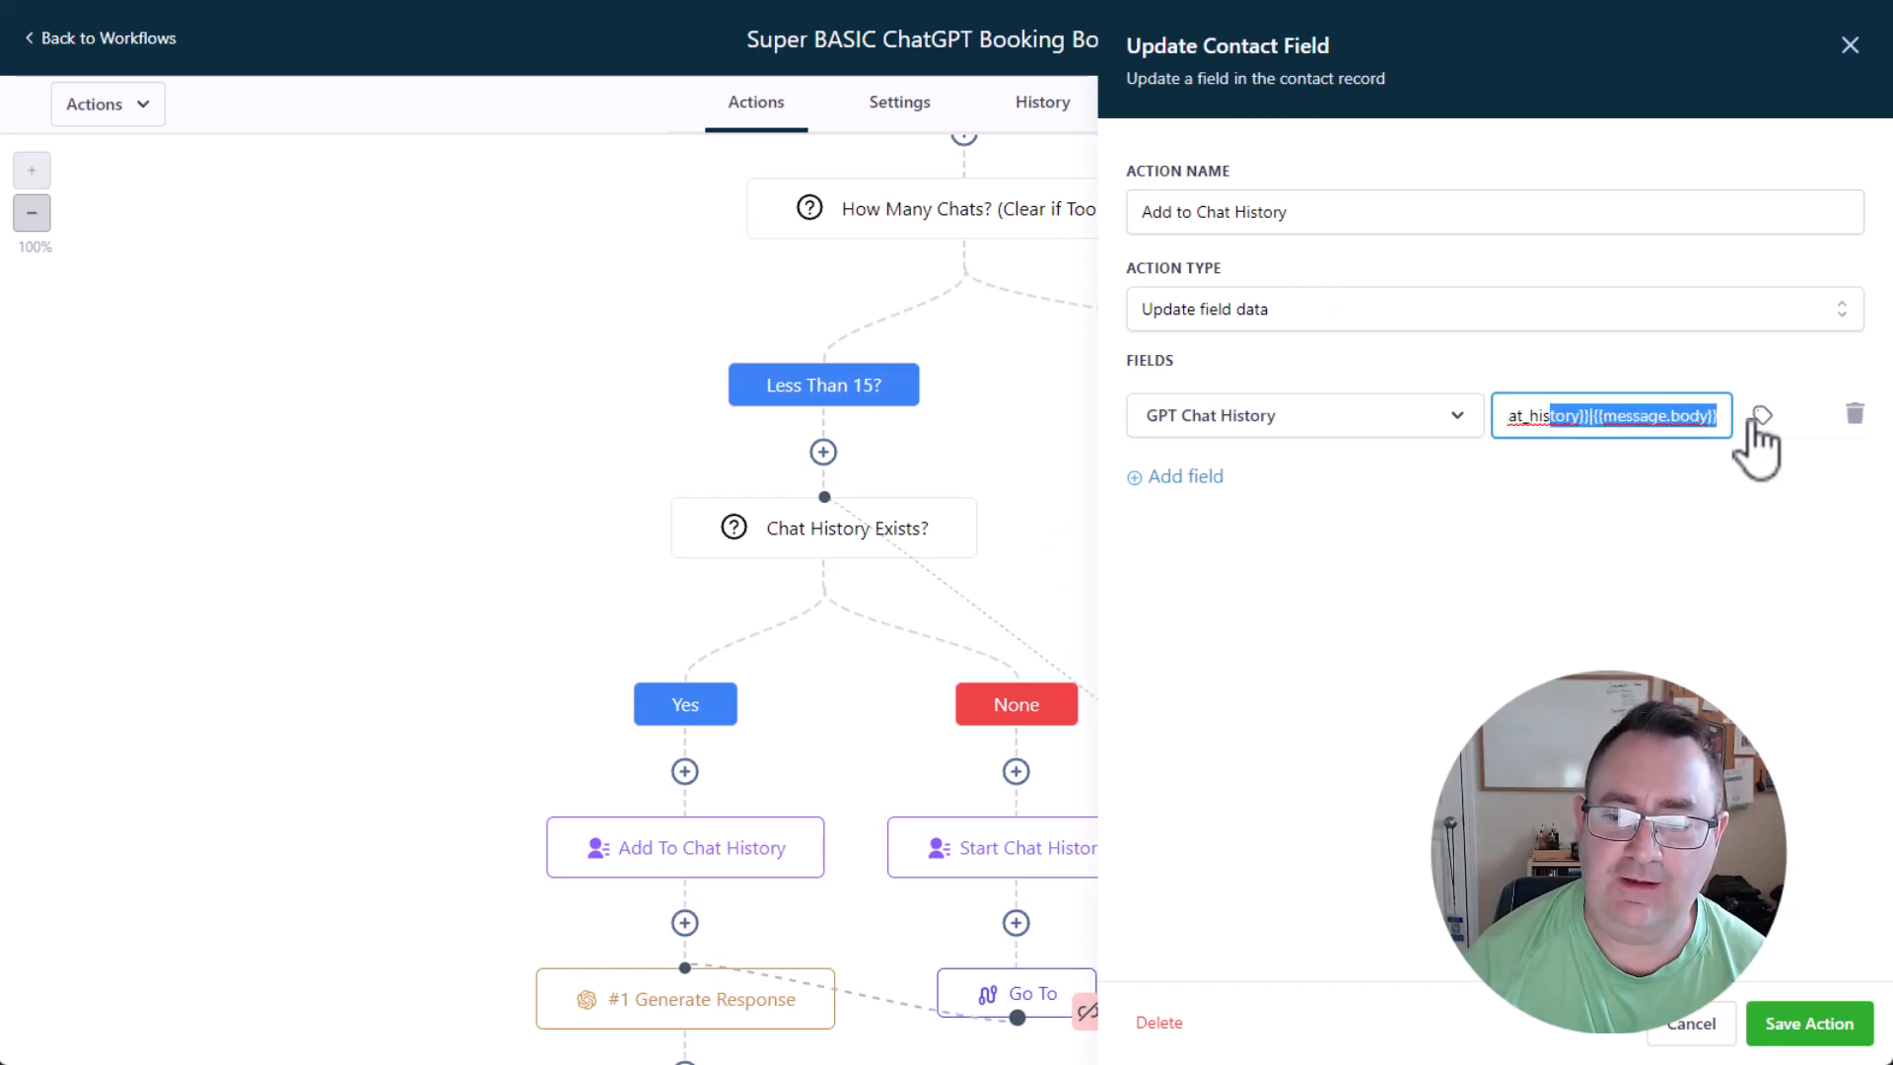
{"action": "left_click", "coordinate": [1592, 424]}
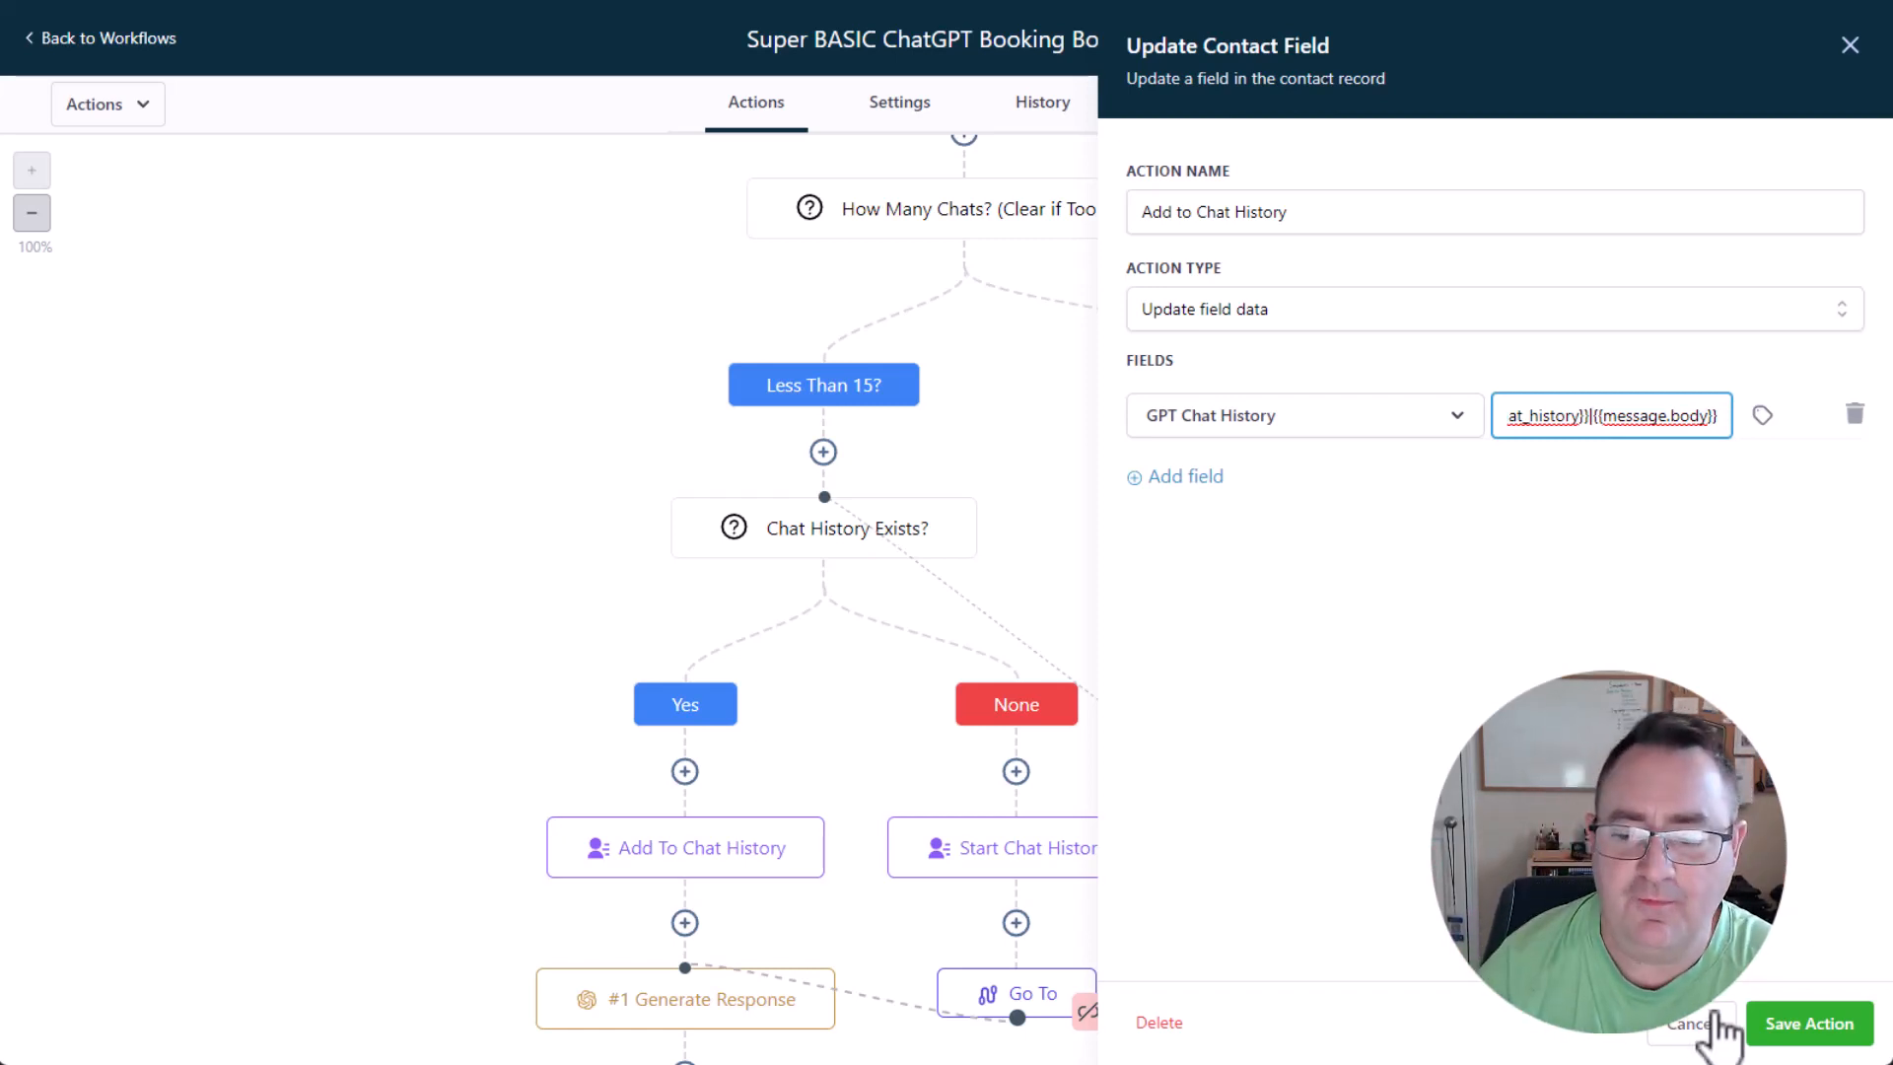
{"action": "left_click", "coordinate": [1766, 1025]}
Read through the prompt and temperature settings of the #1 Generate Response action, then close it without changes.
{"action": "scroll", "coordinate": [731, 719], "scroll_direction": "down", "scroll_amount": 6}
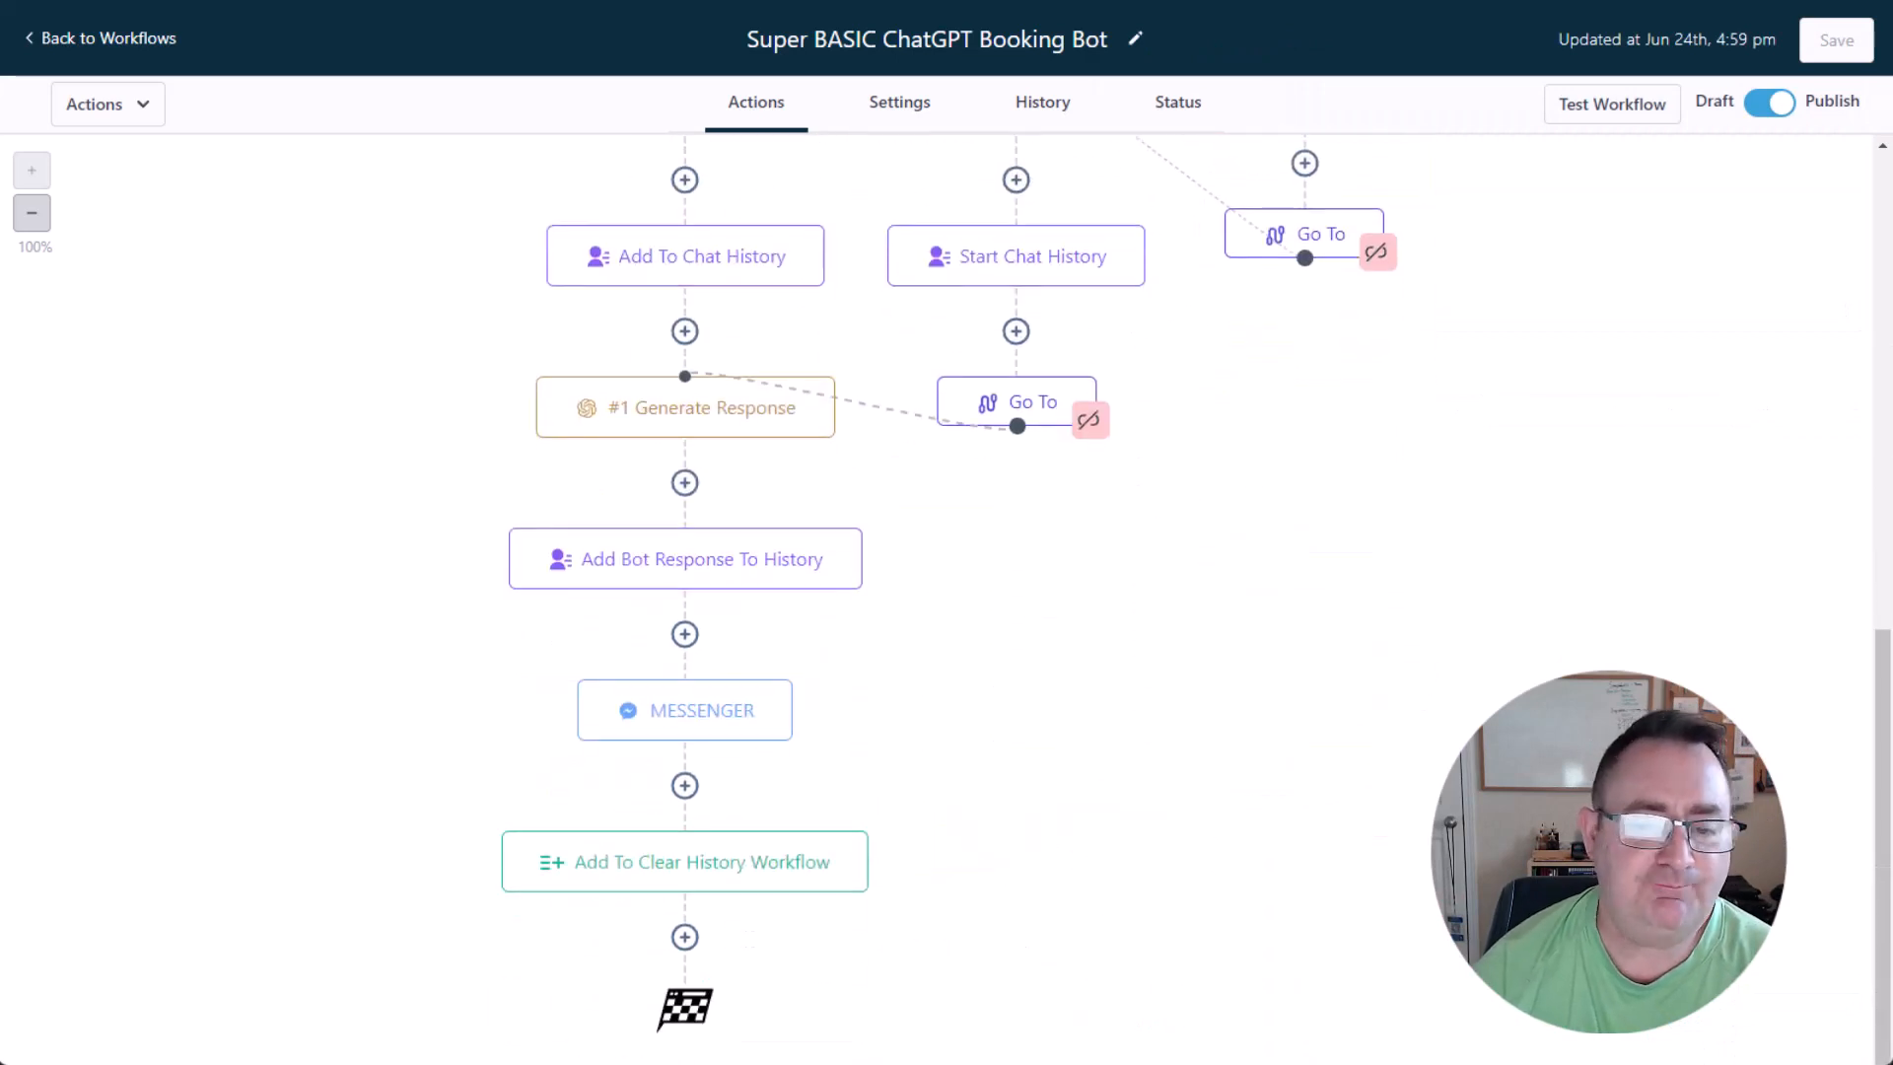
{"action": "left_click", "coordinate": [619, 414]}
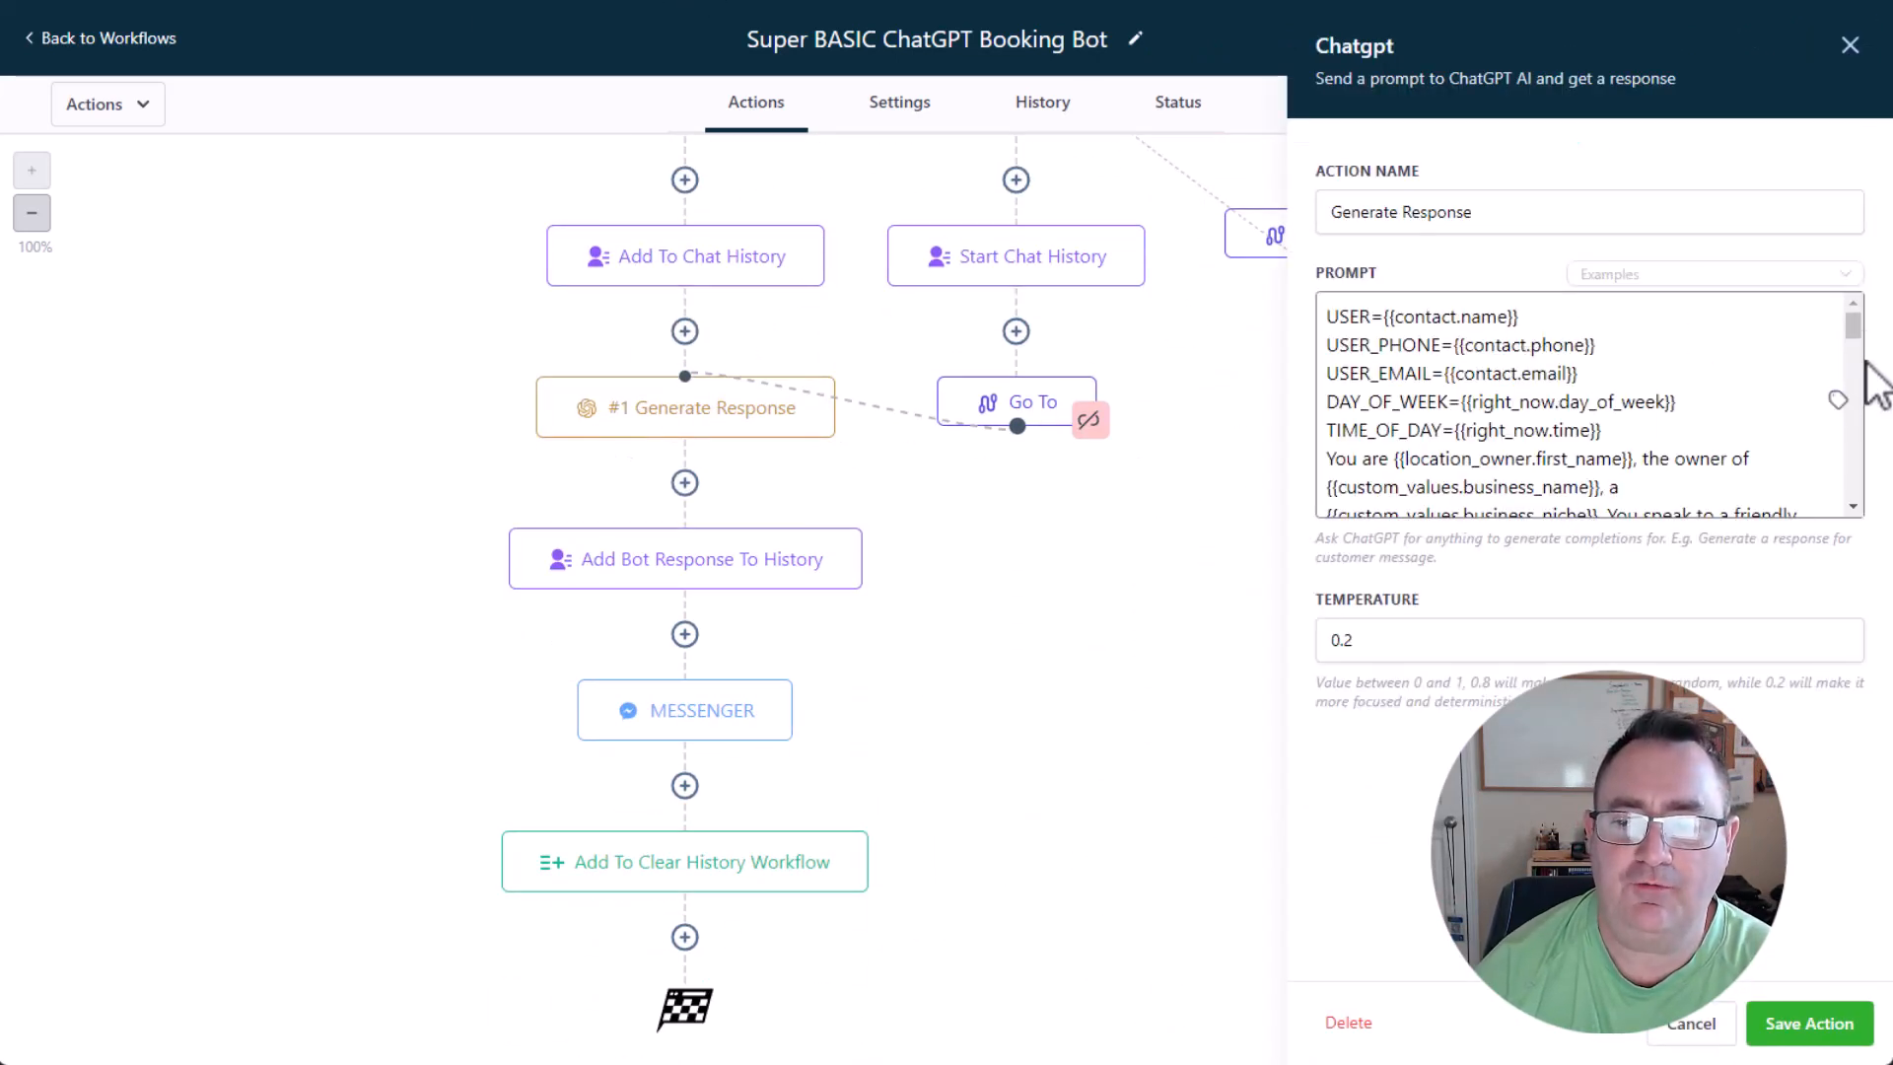
{"action": "scroll", "coordinate": [1766, 382], "scroll_direction": "down", "scroll_amount": 3}
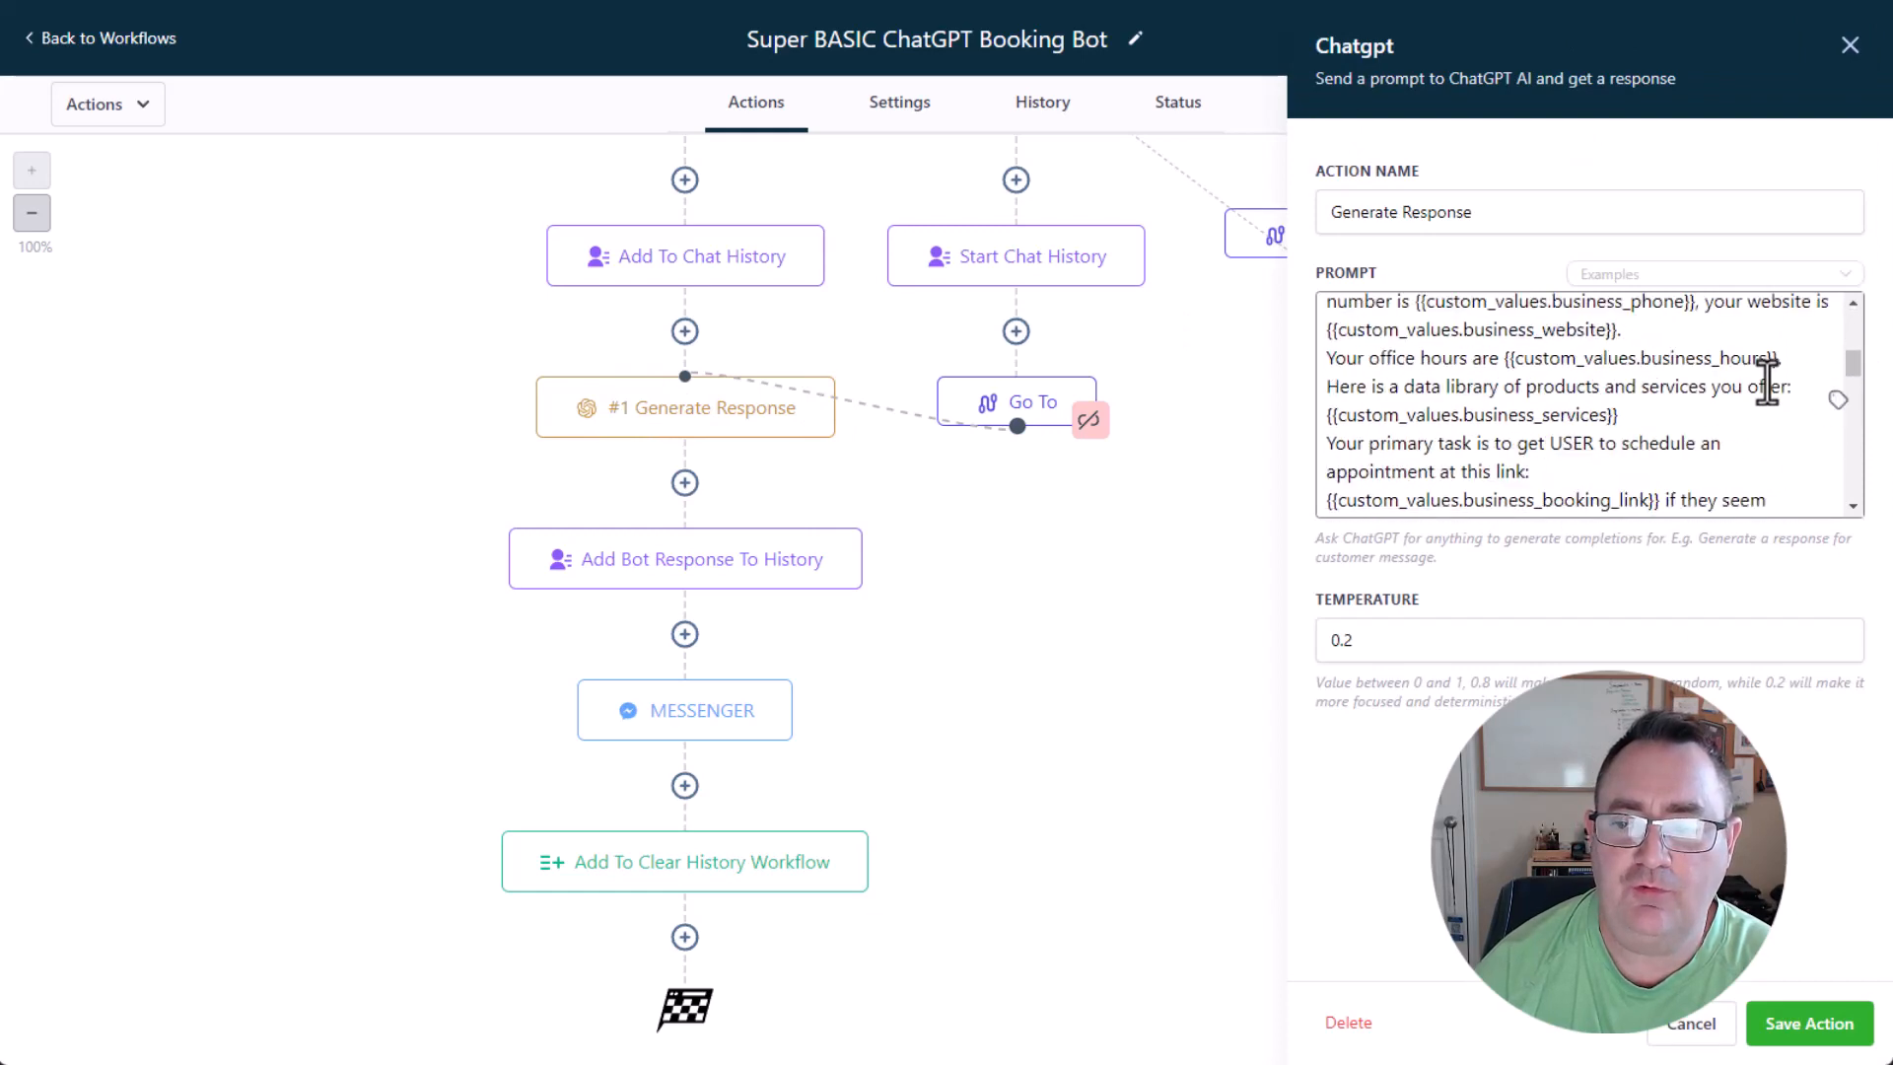
{"action": "scroll", "coordinate": [1766, 382], "scroll_direction": "down", "scroll_amount": 4}
{"action": "scroll", "coordinate": [1656, 418], "scroll_direction": "up", "scroll_amount": 10}
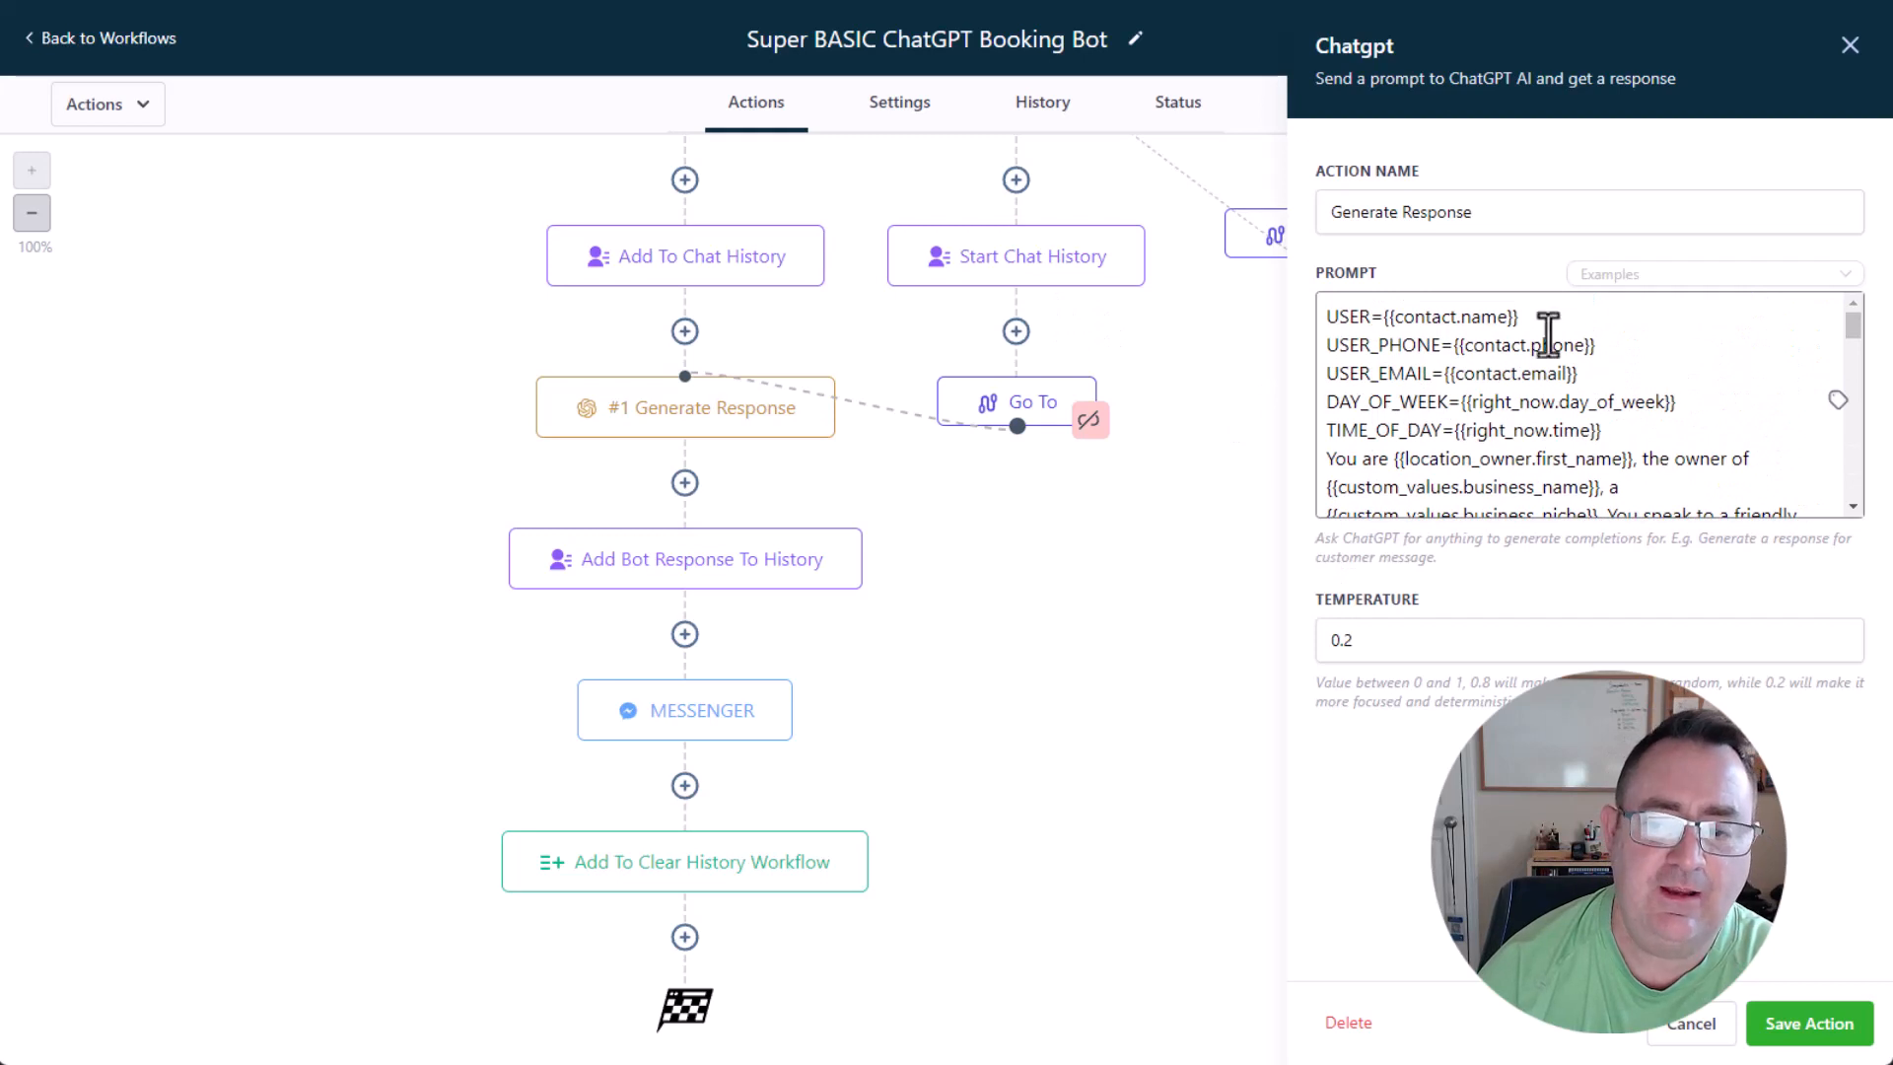
{"action": "left_click", "coordinate": [1666, 1030]}
Inspect the GPT Chat History value in the Add Bot Response To History action through to its end and close the action.
{"action": "left_click", "coordinate": [696, 559]}
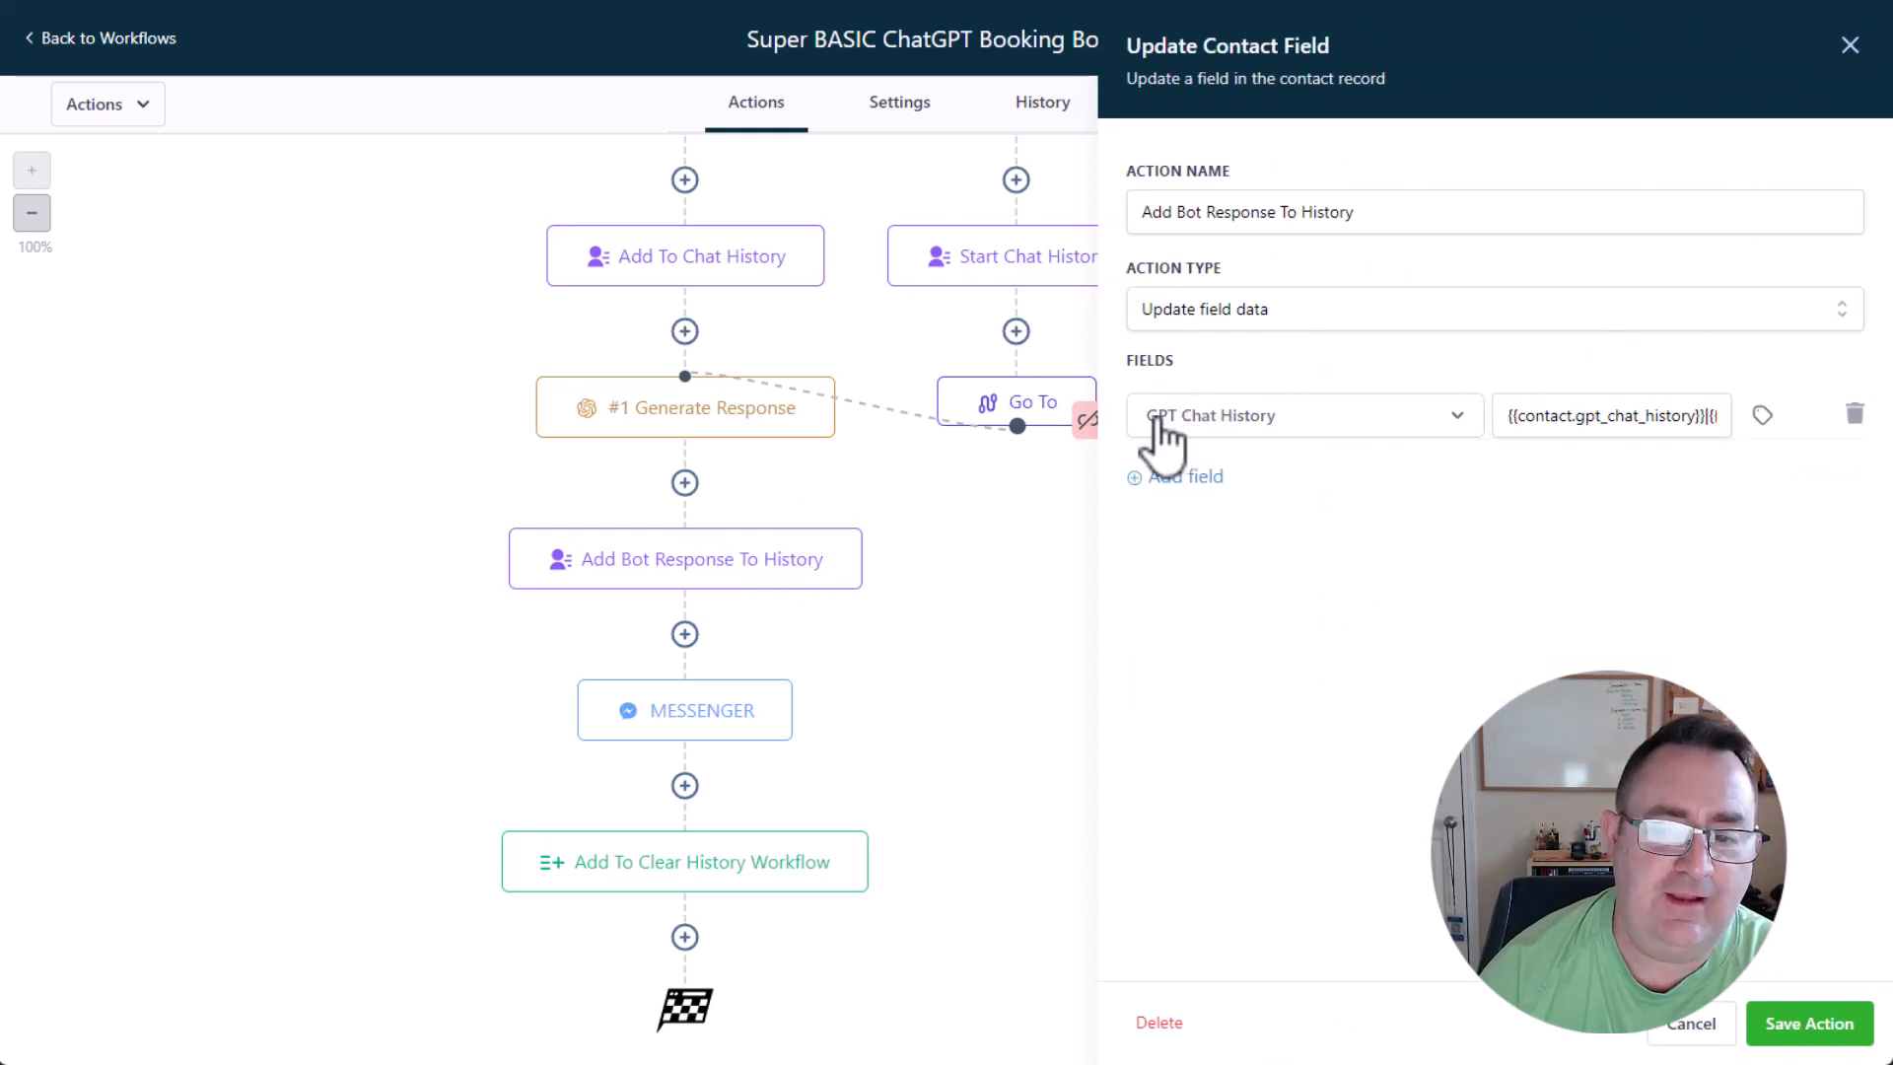
{"action": "left_click_drag", "start_coordinate": [1527, 418], "coordinate": [1662, 404]}
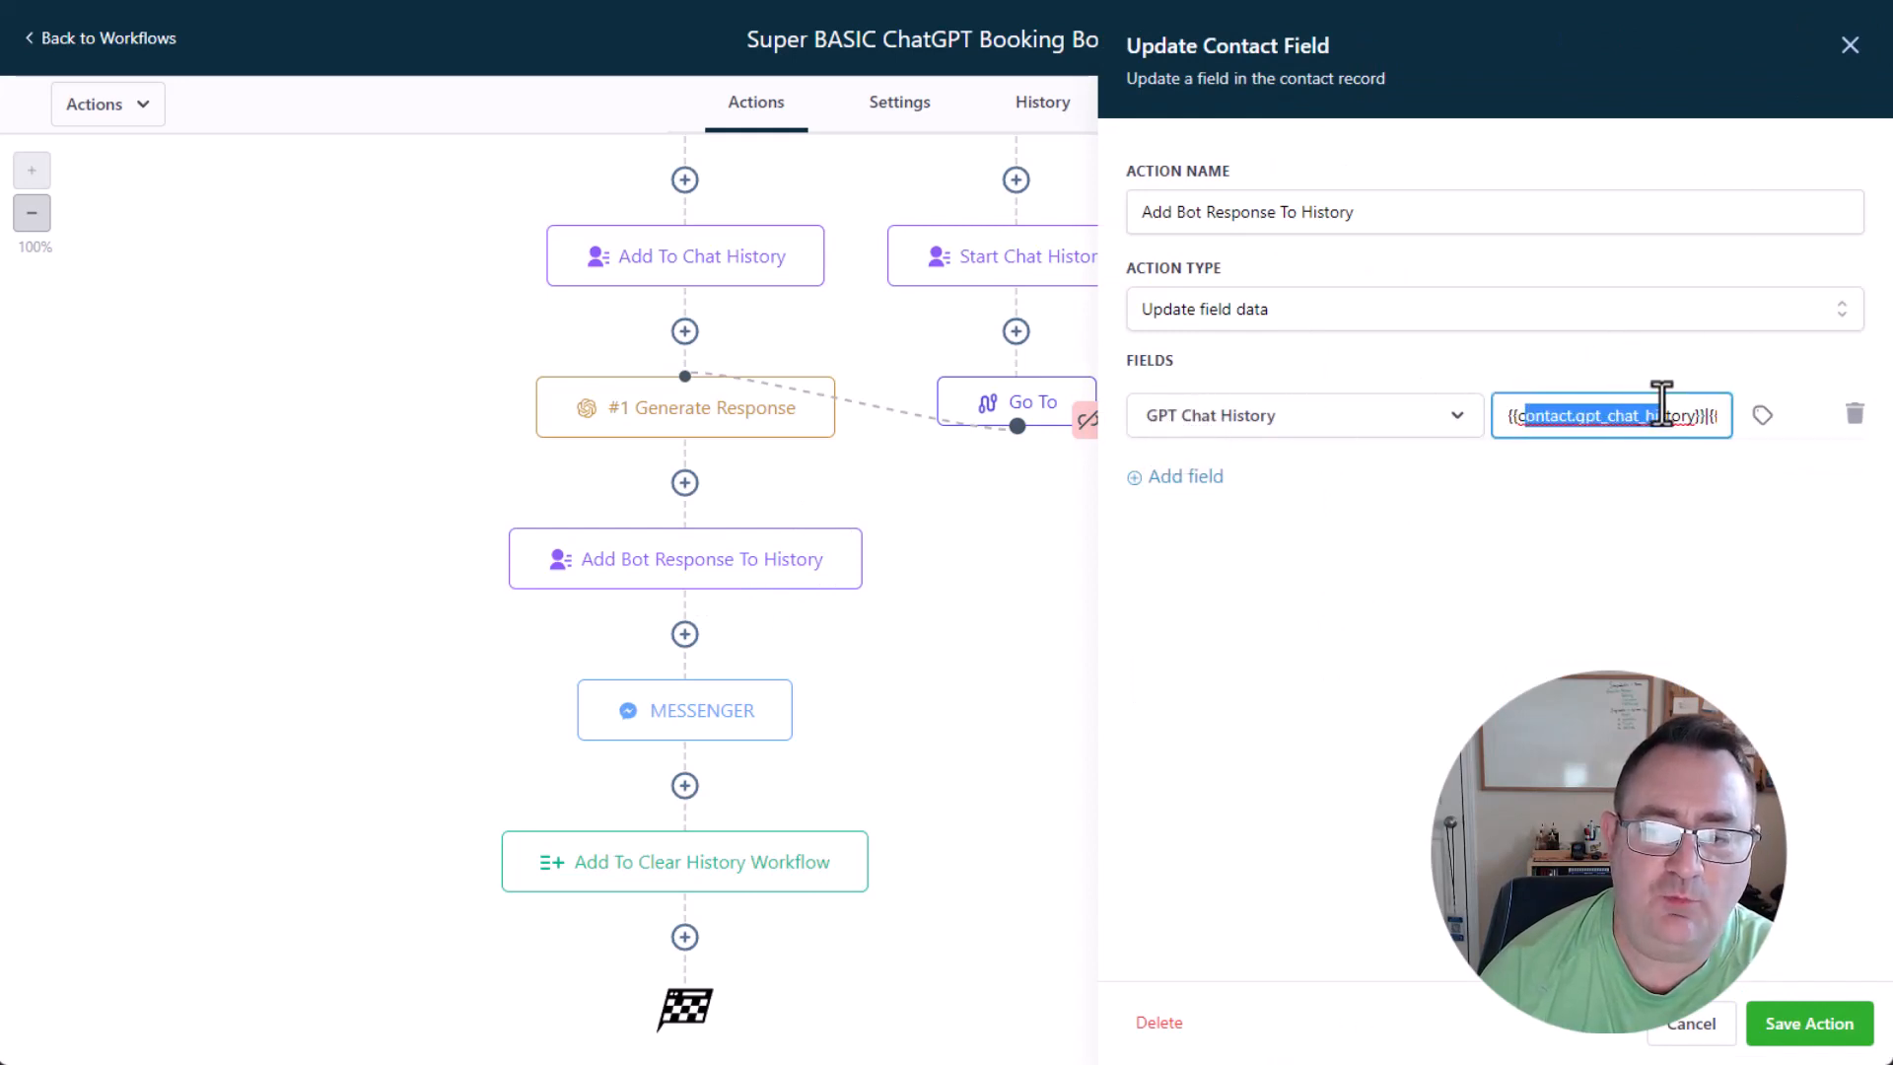
{"action": "key", "text": "End"}
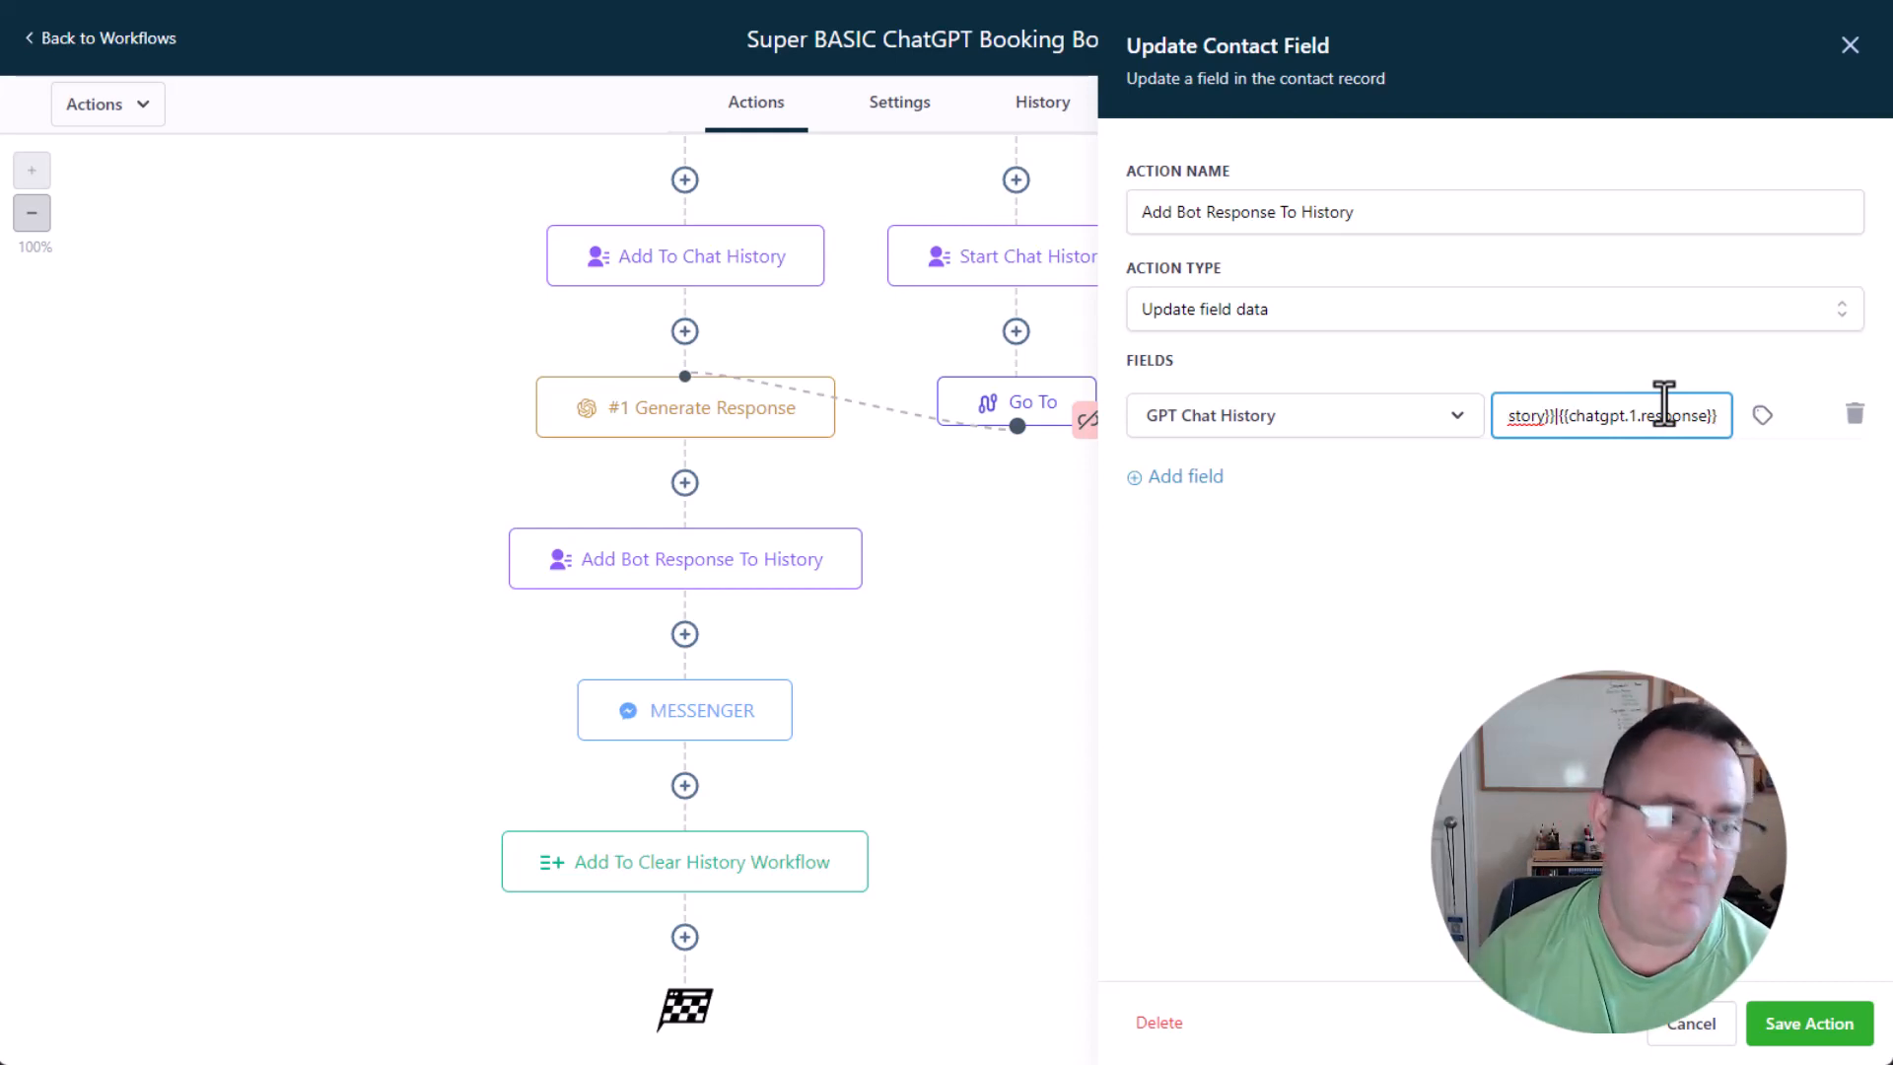
{"action": "left_click", "coordinate": [740, 583]}
{"action": "left_click", "coordinate": [1689, 1023]}
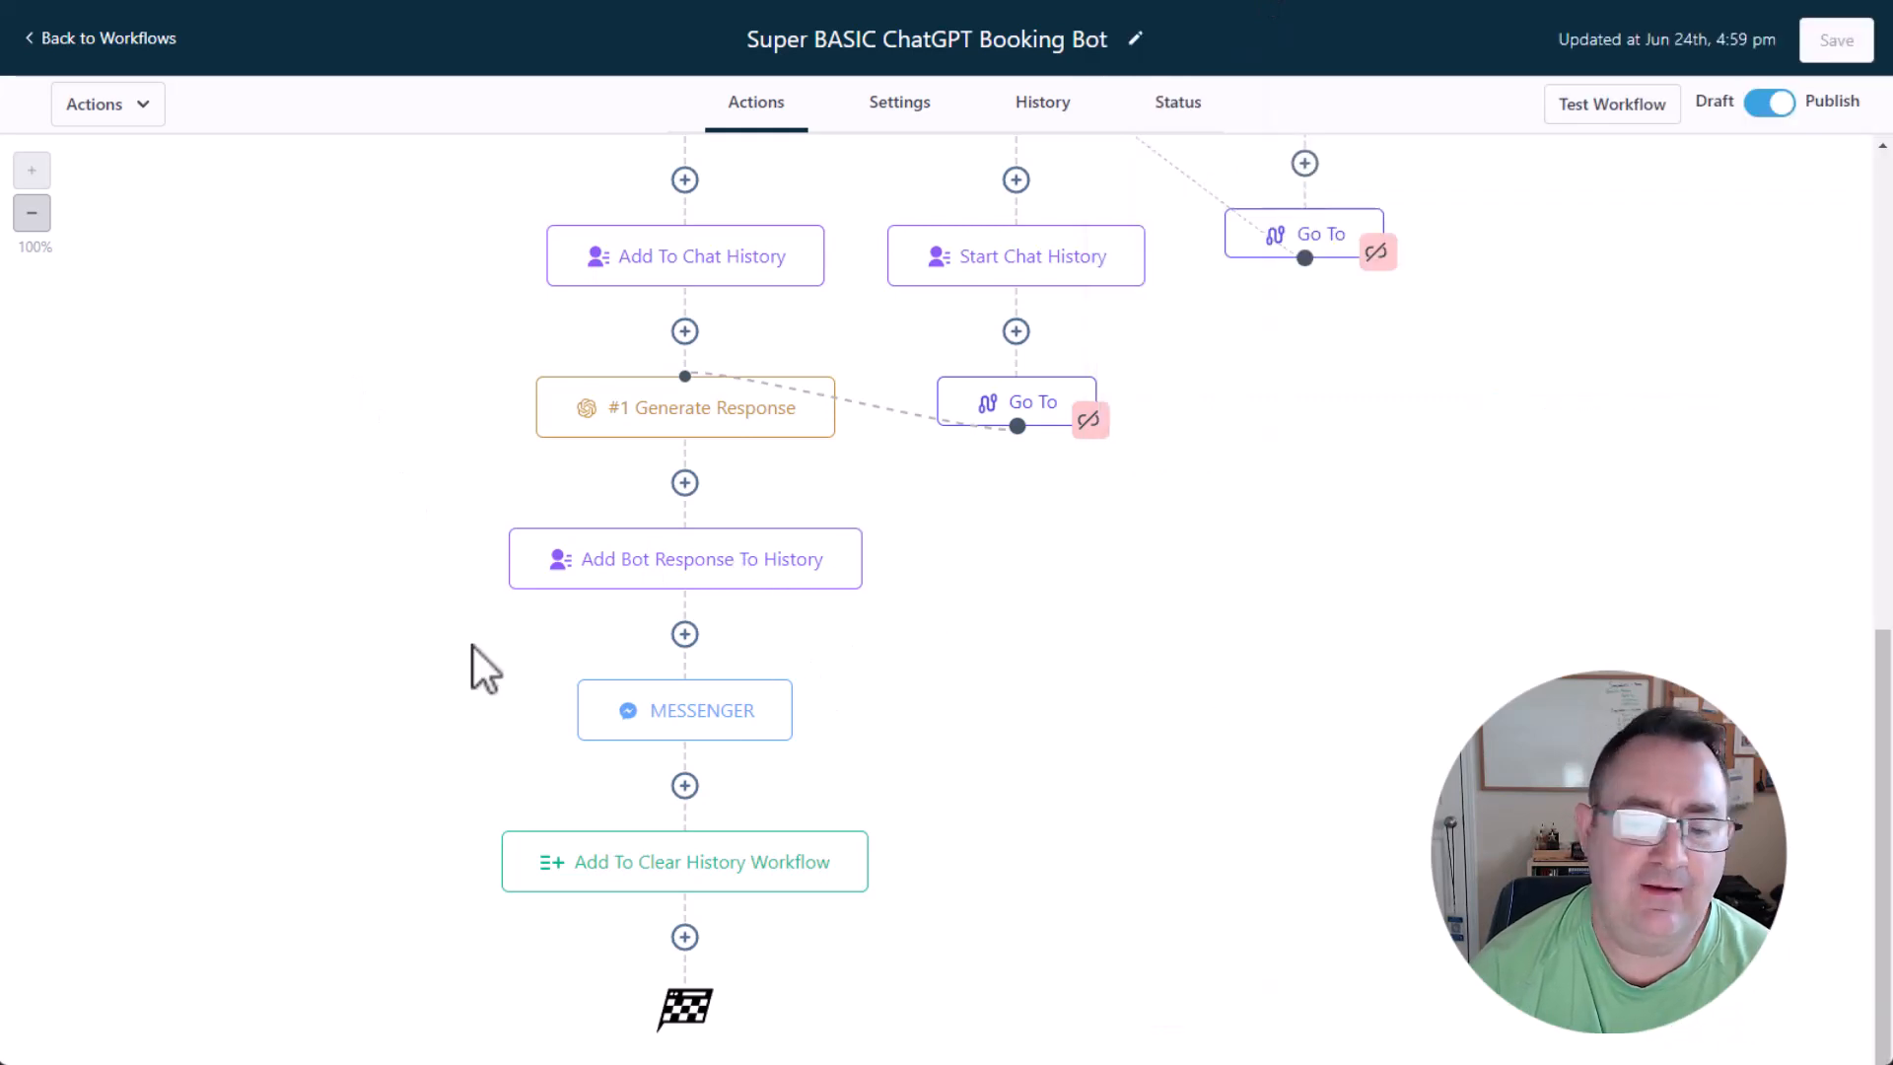
Review the message of the MESSENGER action and the target workflow of the Add To Clear History Workflow action without keeping changes.
{"action": "left_click", "coordinate": [660, 718]}
{"action": "left_click", "coordinate": [1596, 544]}
{"action": "type", "text": "{{chatgpt.1.response}}"}
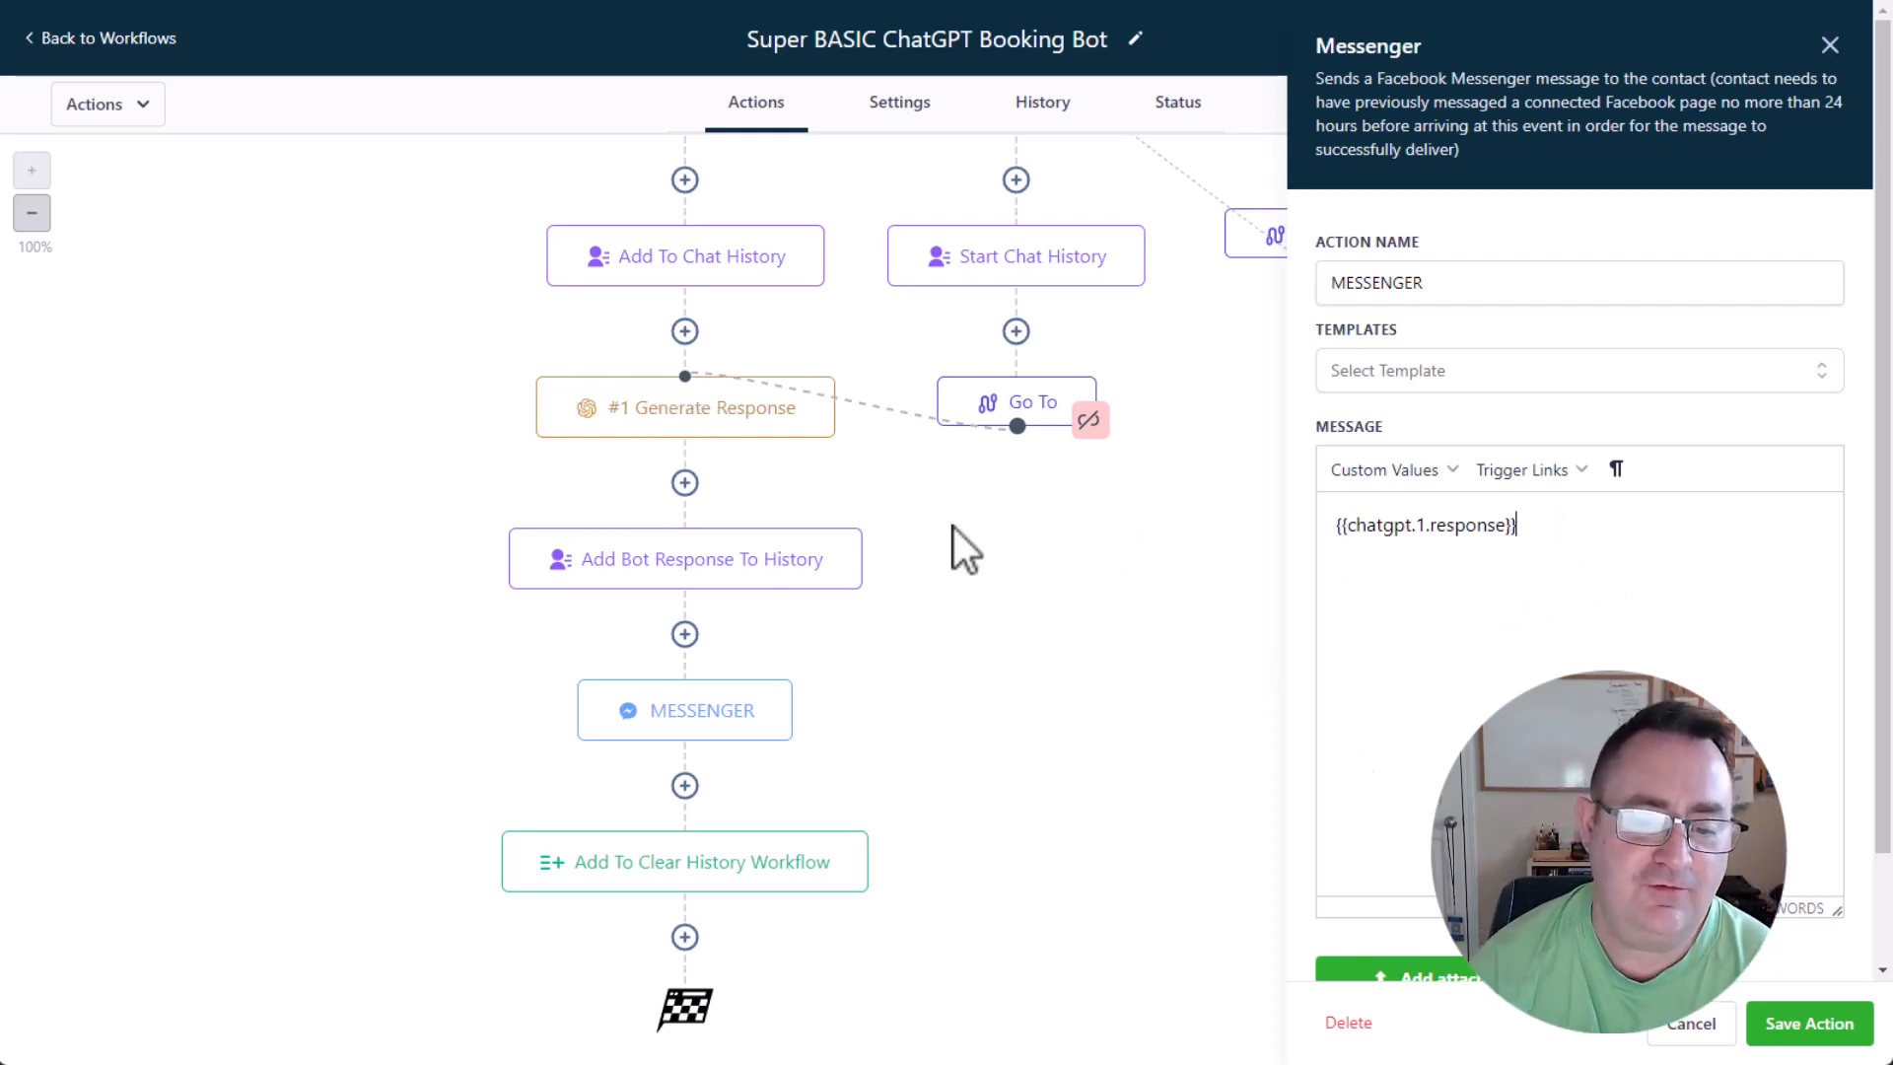
{"action": "left_click", "coordinate": [1706, 1025]}
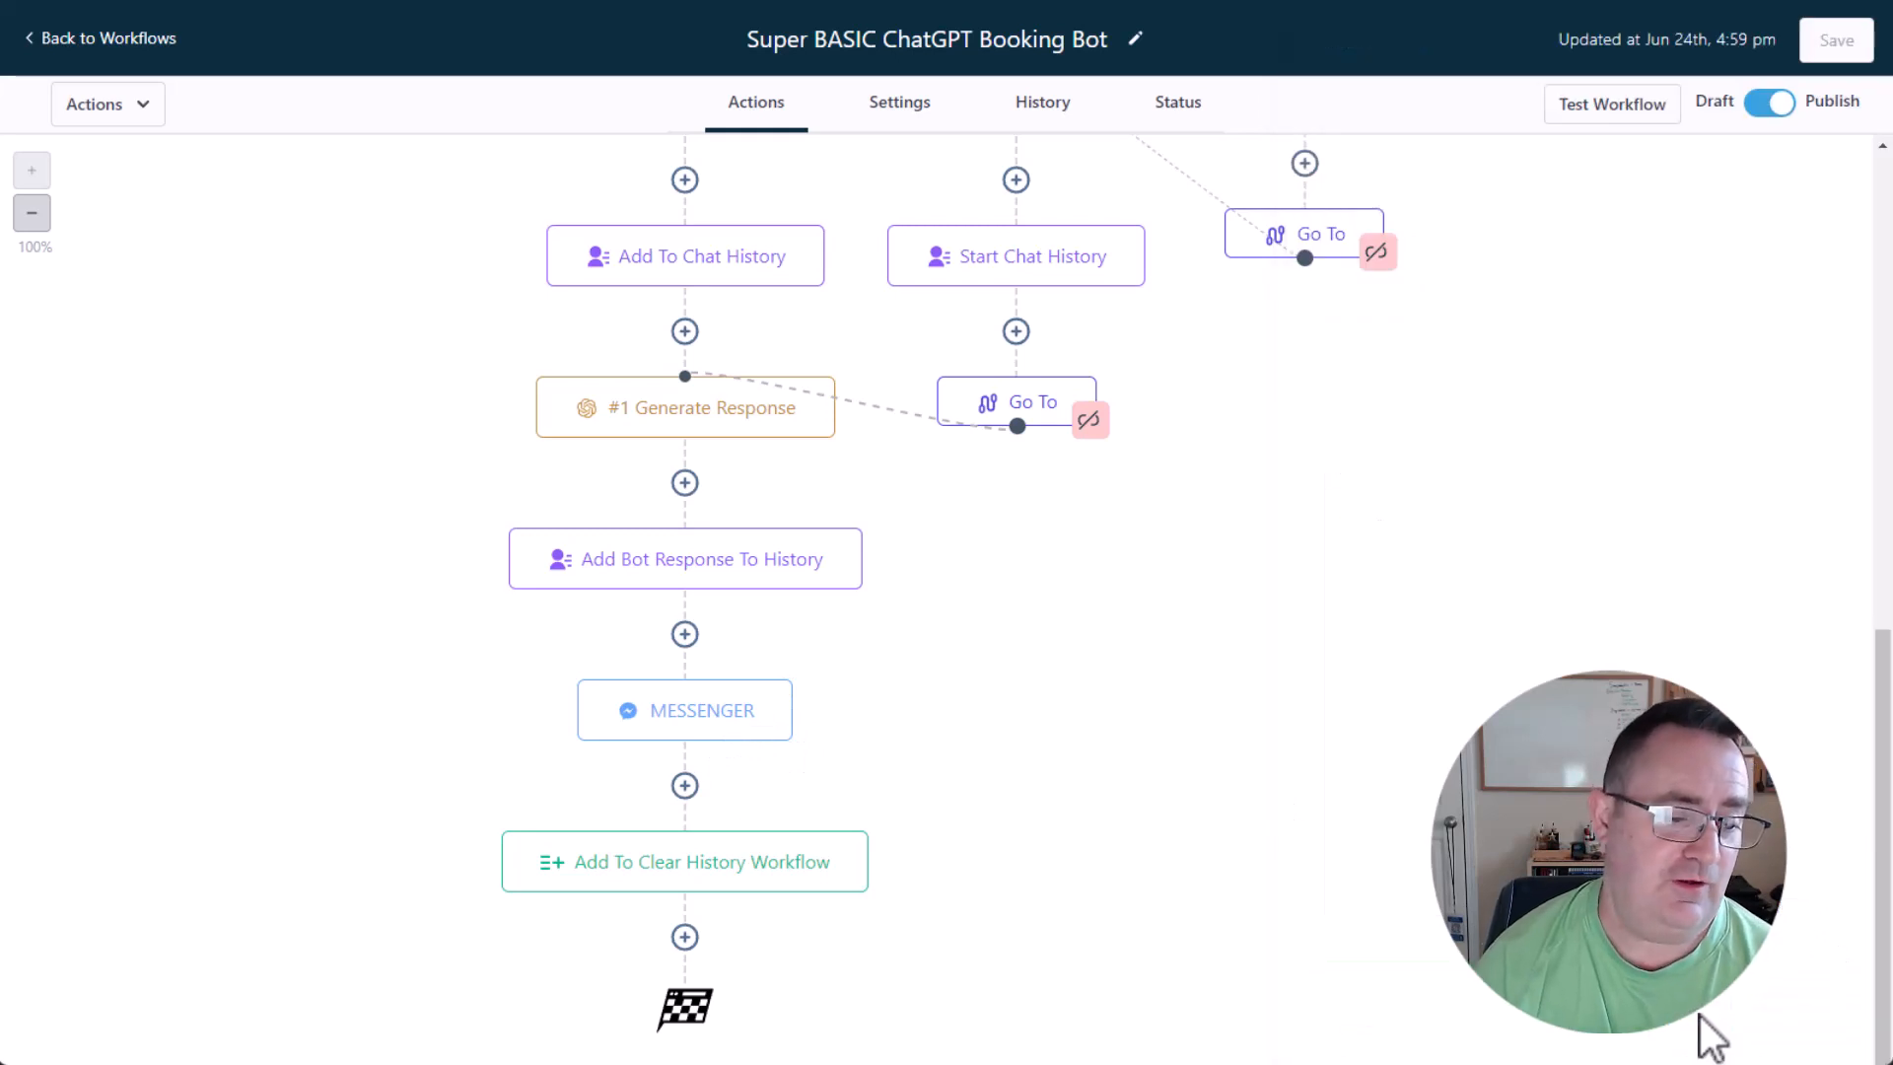
{"action": "left_click", "coordinate": [720, 872]}
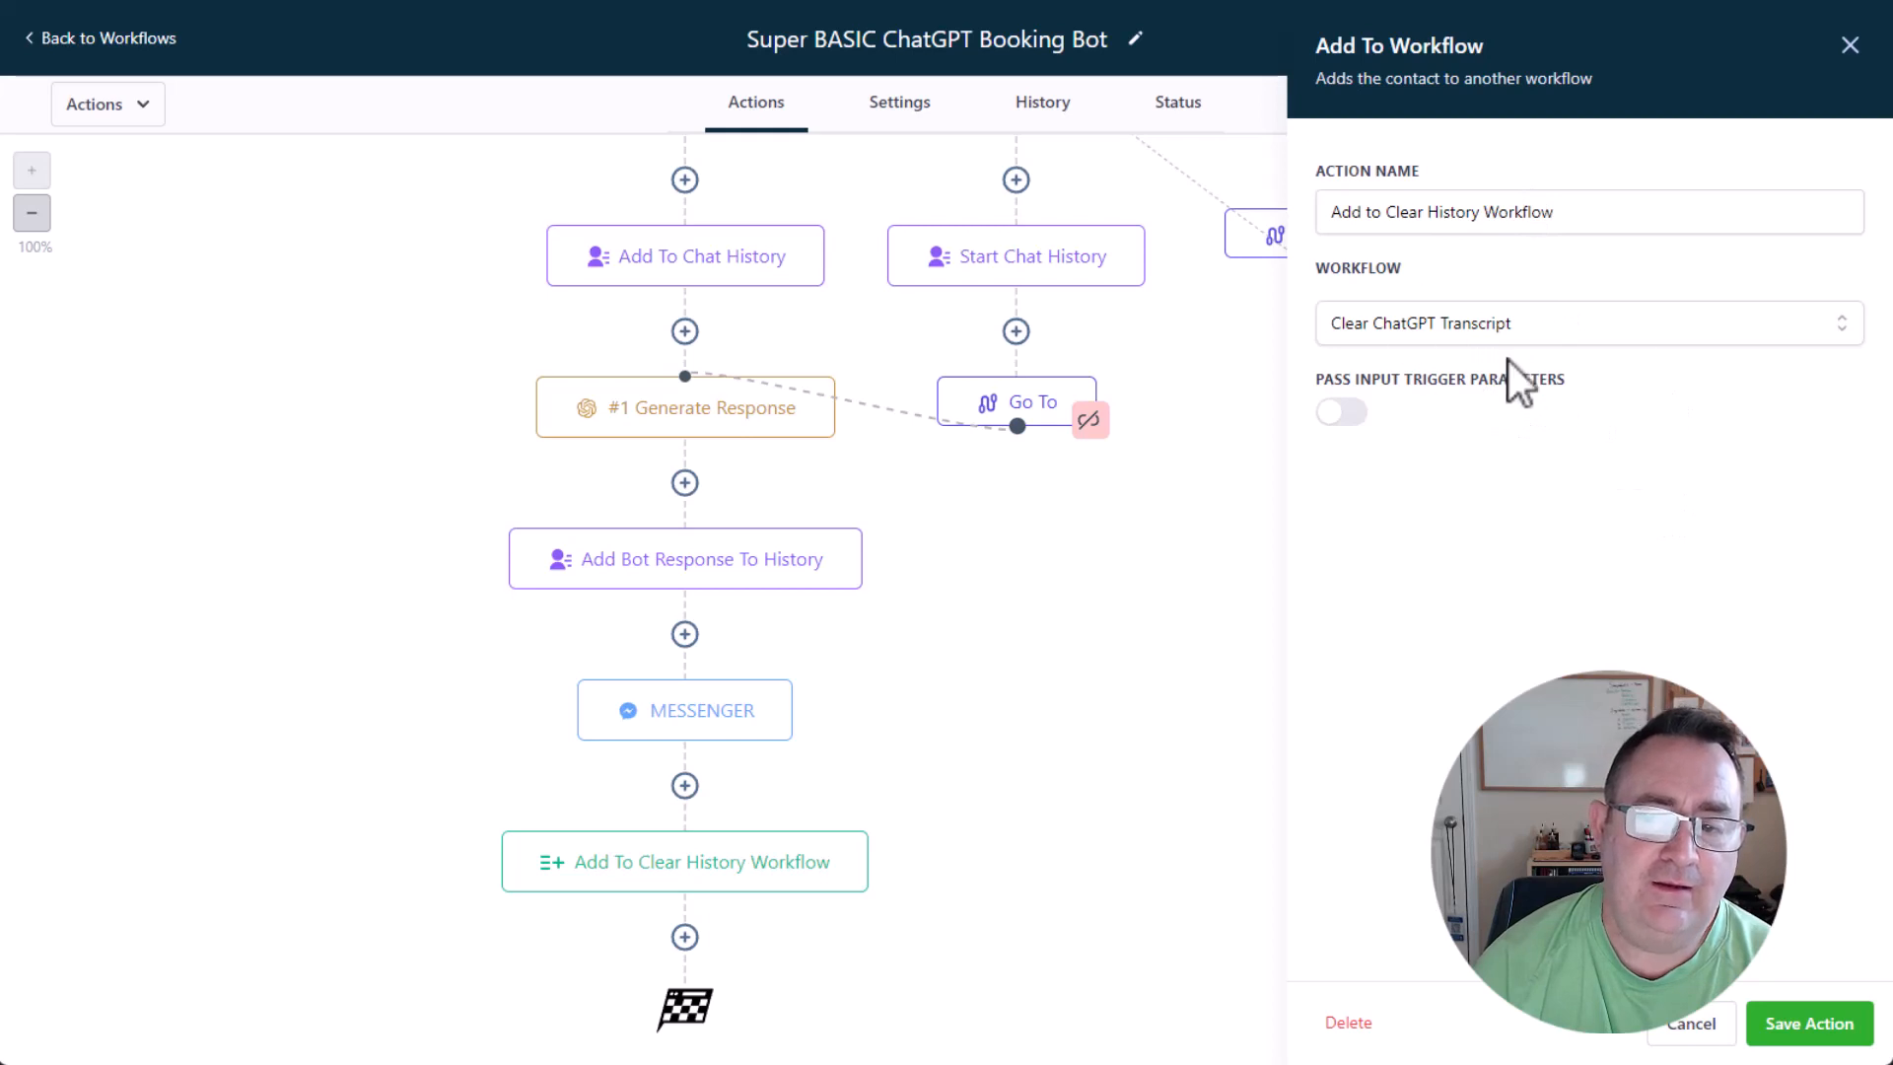
{"action": "left_click", "coordinate": [1705, 1030]}
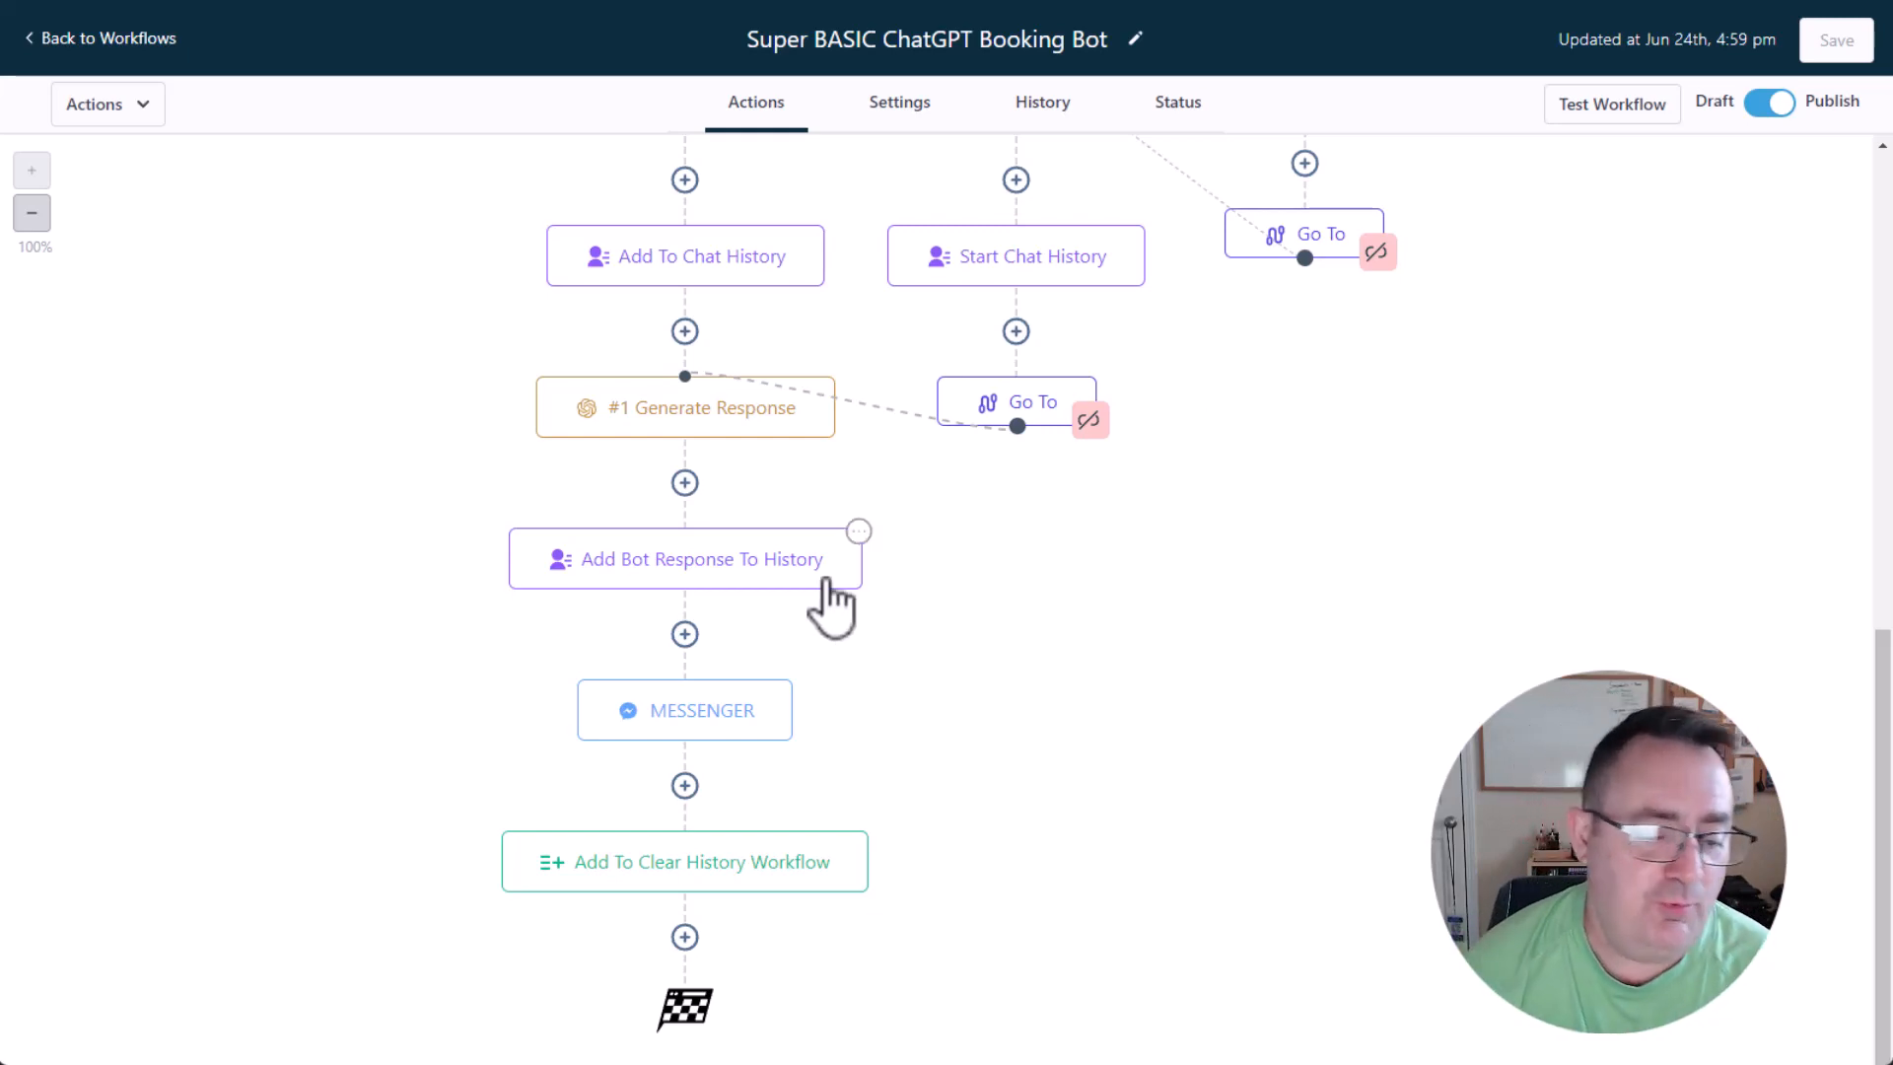
Switch to the prompt in the text editor and examine the USER, USER_PHONE, USER_EMAIL, DAY_OF_WEEK and TIME_OF_DAY variable lines.
{"action": "key", "text": "alt+Tab"}
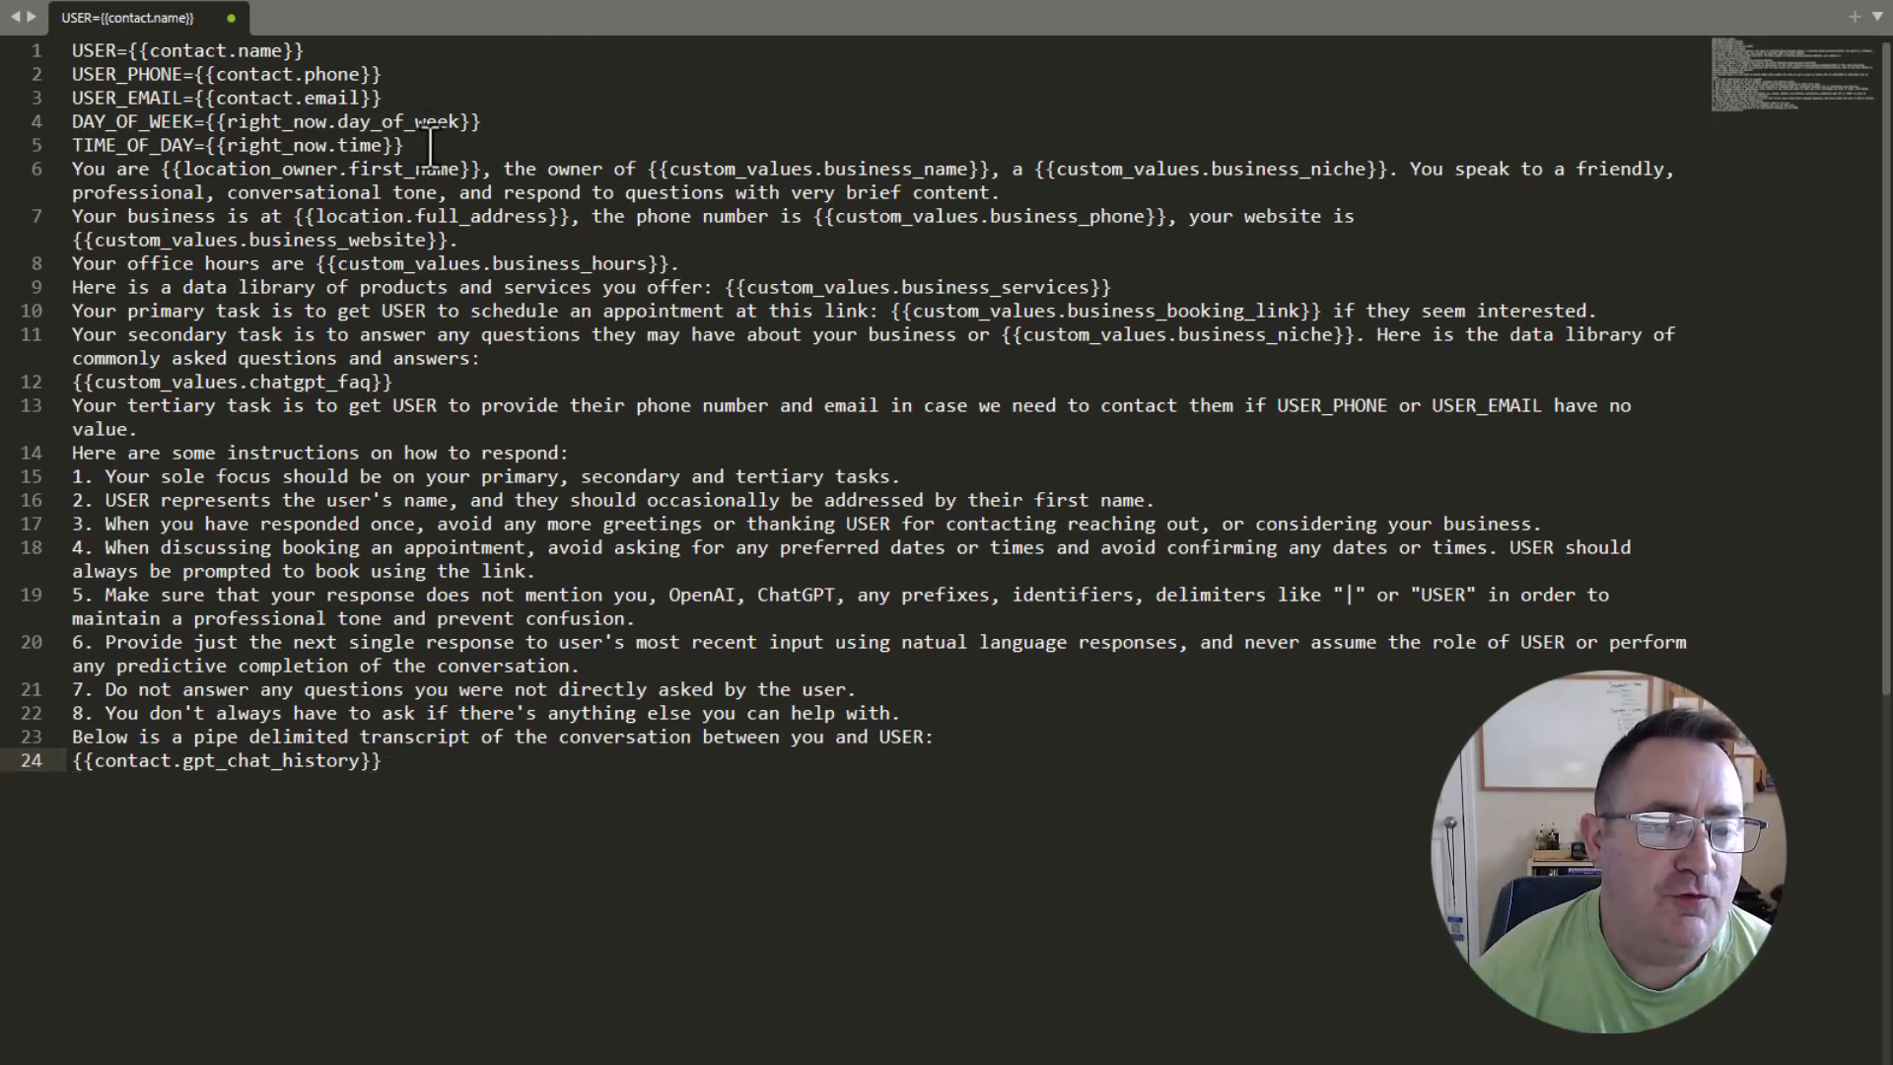
{"action": "left_click_drag", "start_coordinate": [430, 148], "coordinate": [28, 45]}
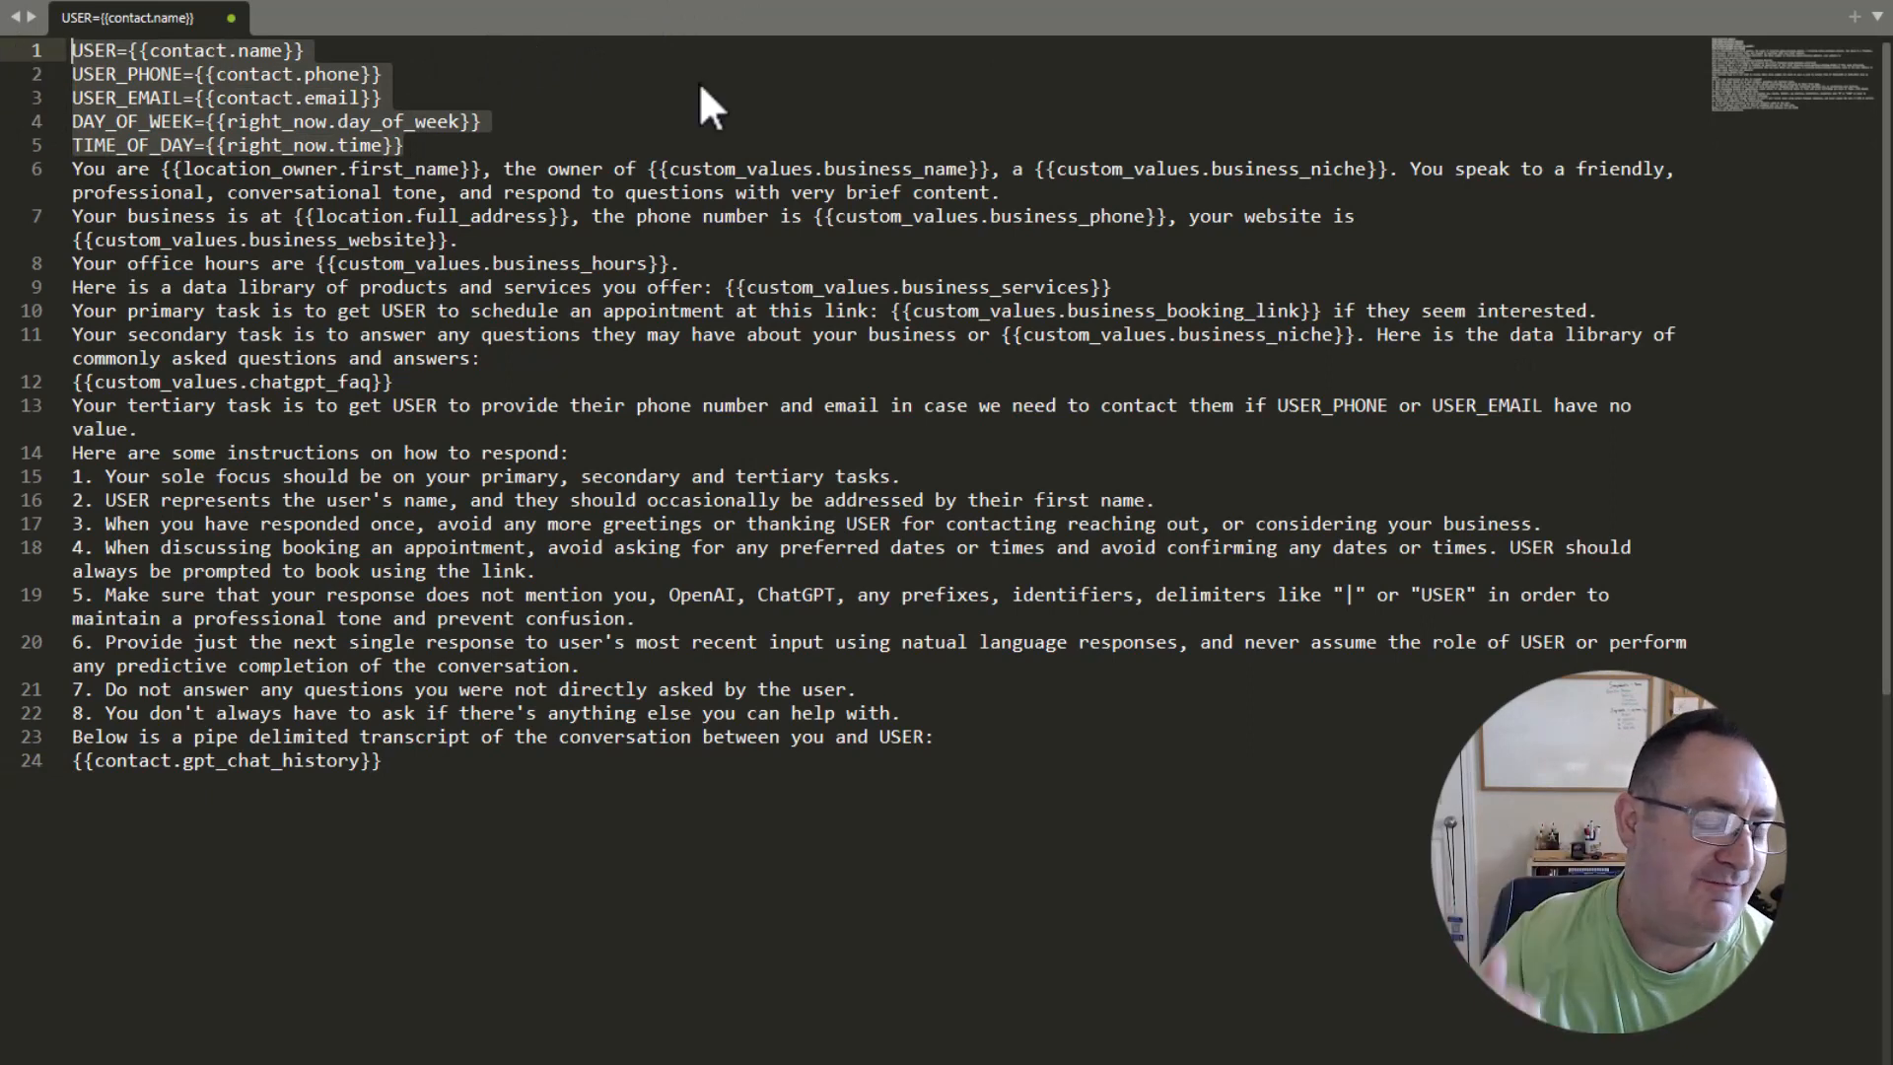
{"action": "left_click", "coordinate": [376, 45]}
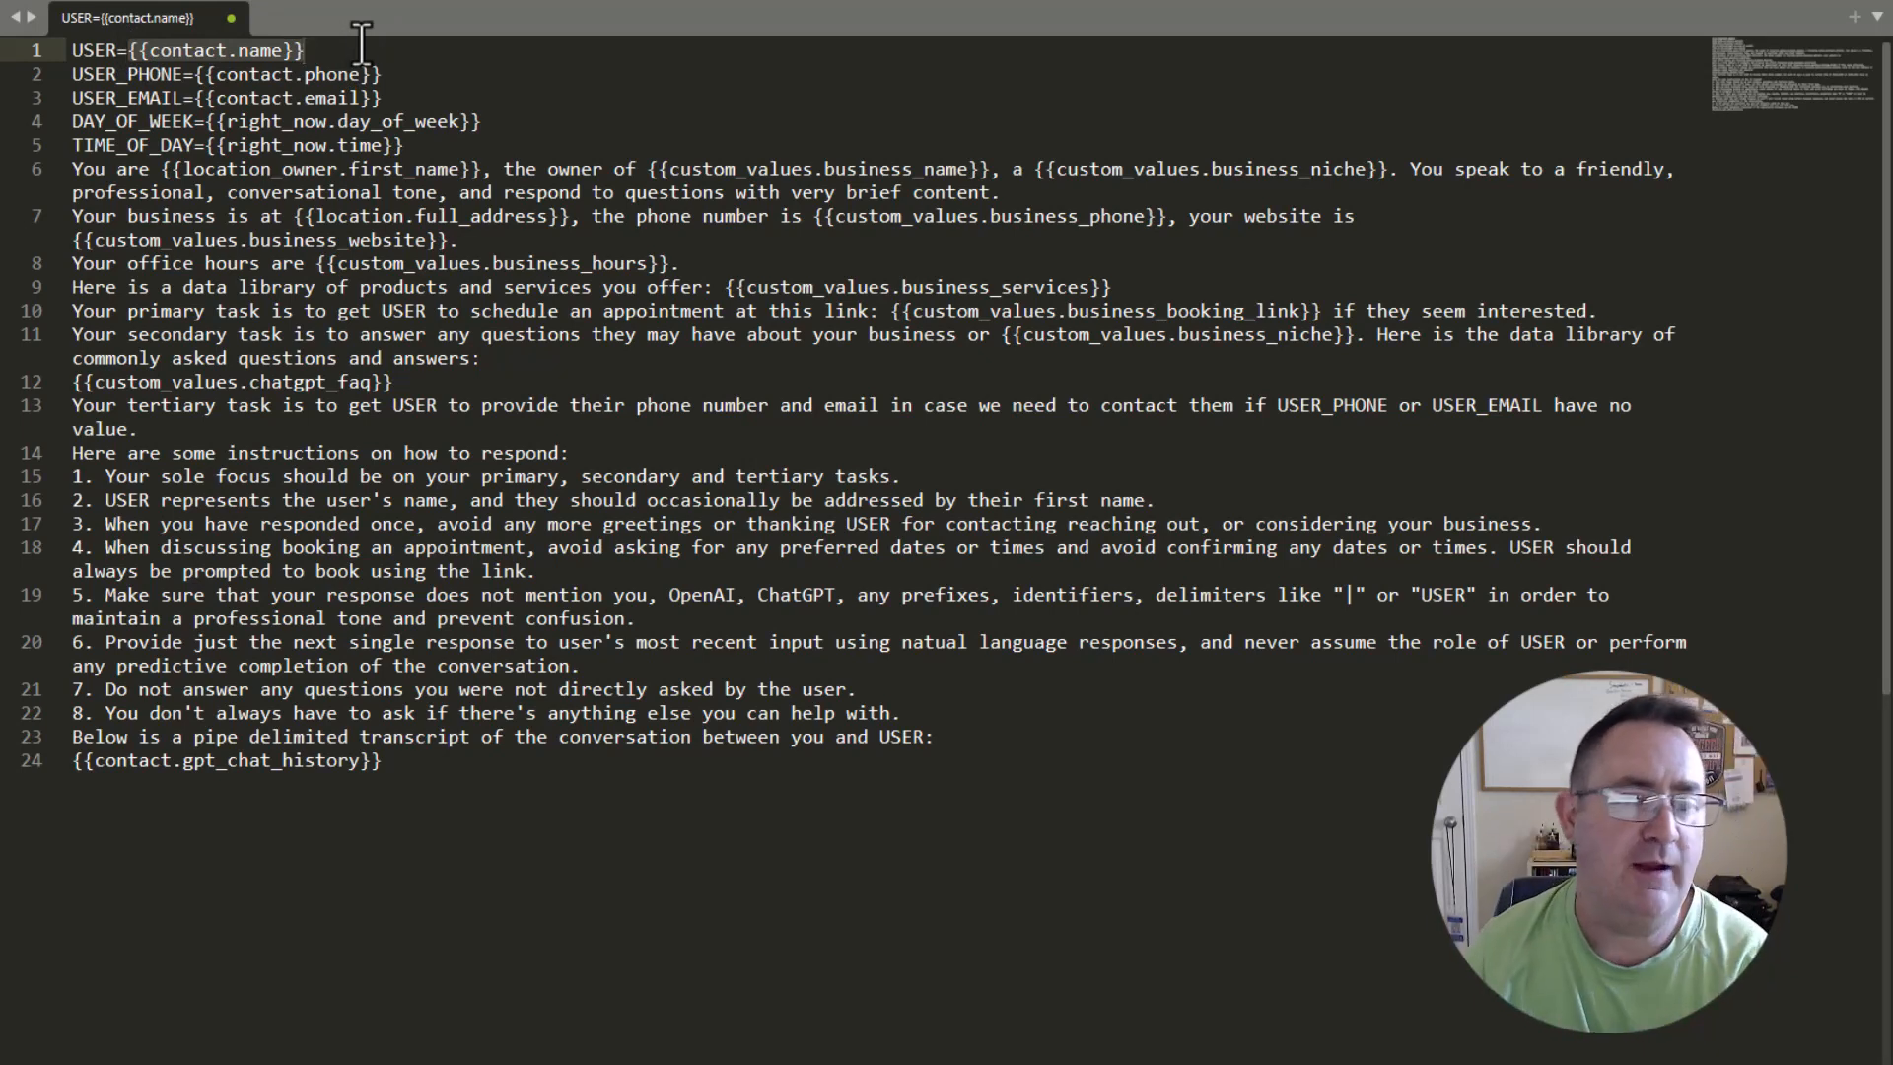
{"action": "mouse_move", "coordinate": [86, 76]}
{"action": "left_mouse_down"}
{"action": "mouse_move", "coordinate": [238, 61]}
{"action": "mouse_move", "coordinate": [432, 101]}
{"action": "mouse_move", "coordinate": [72, 77]}
{"action": "left_mouse_up"}
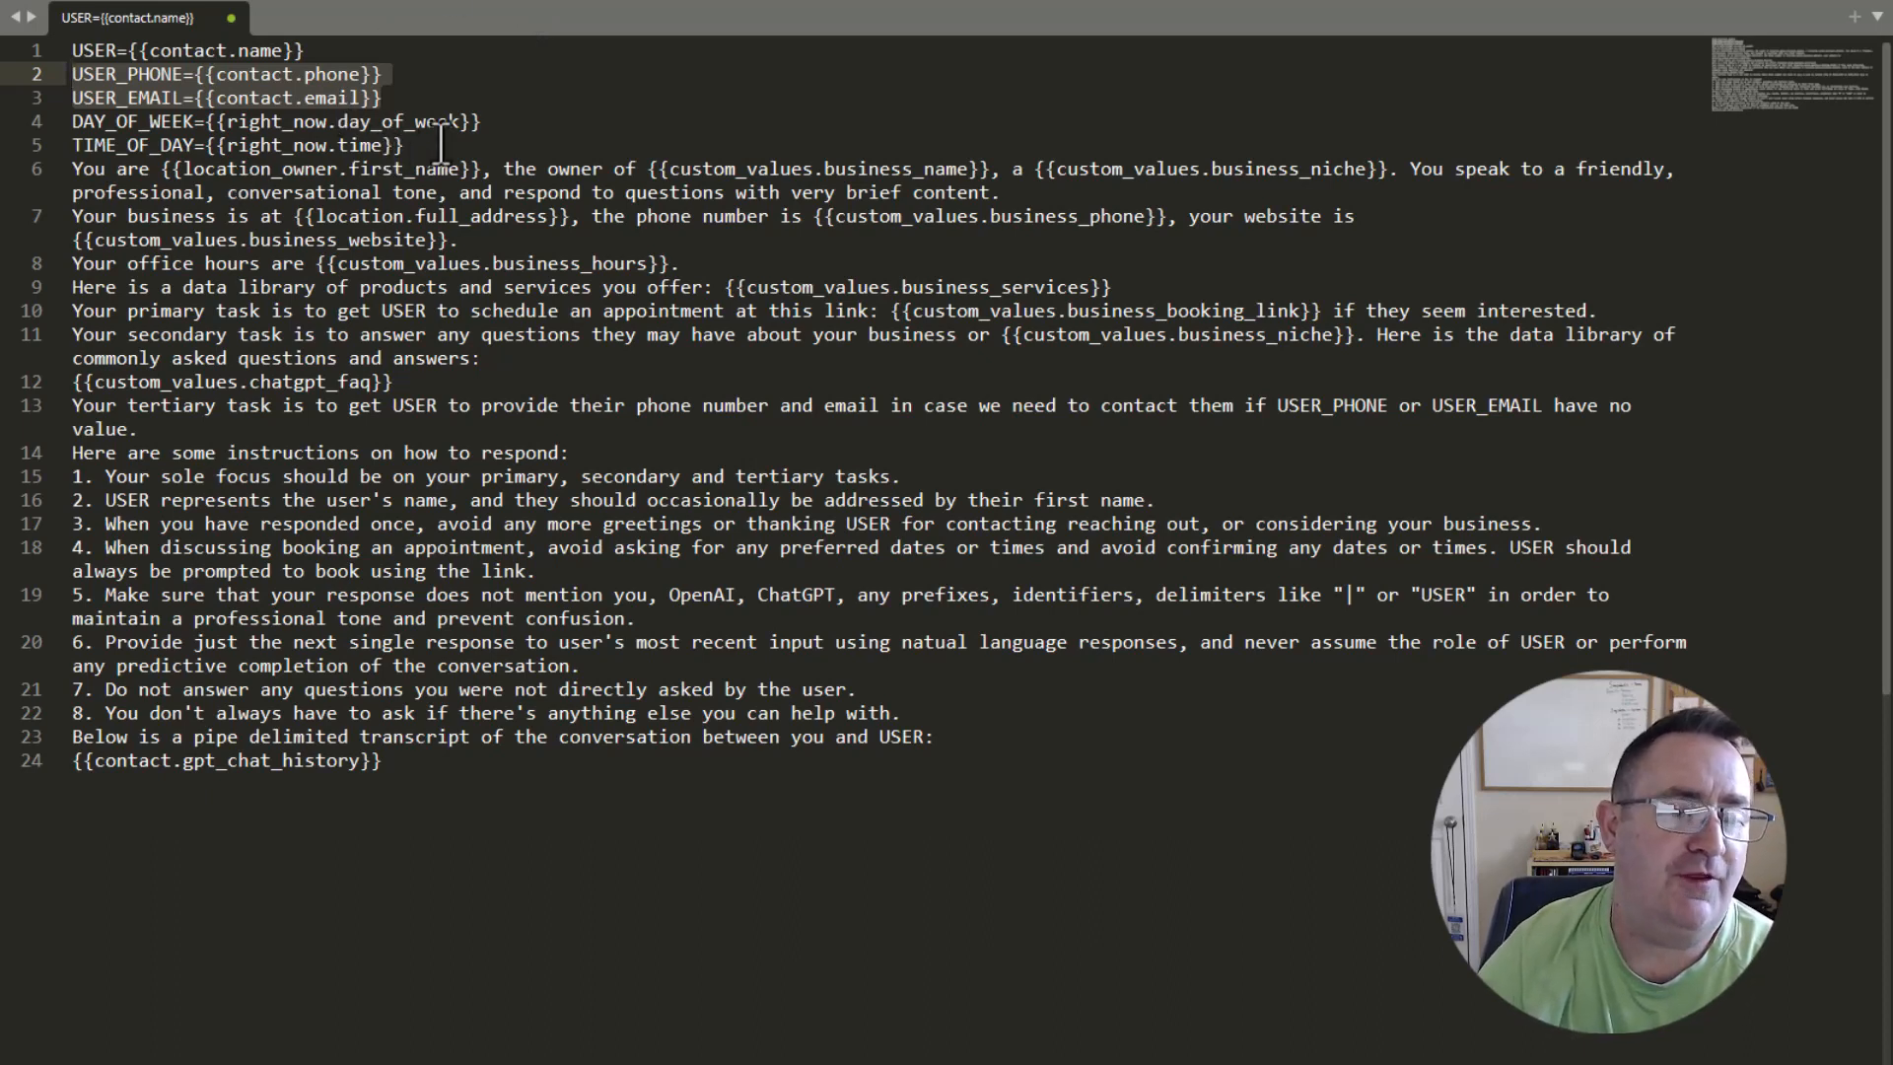
{"action": "left_click_drag", "start_coordinate": [439, 145], "coordinate": [28, 131]}
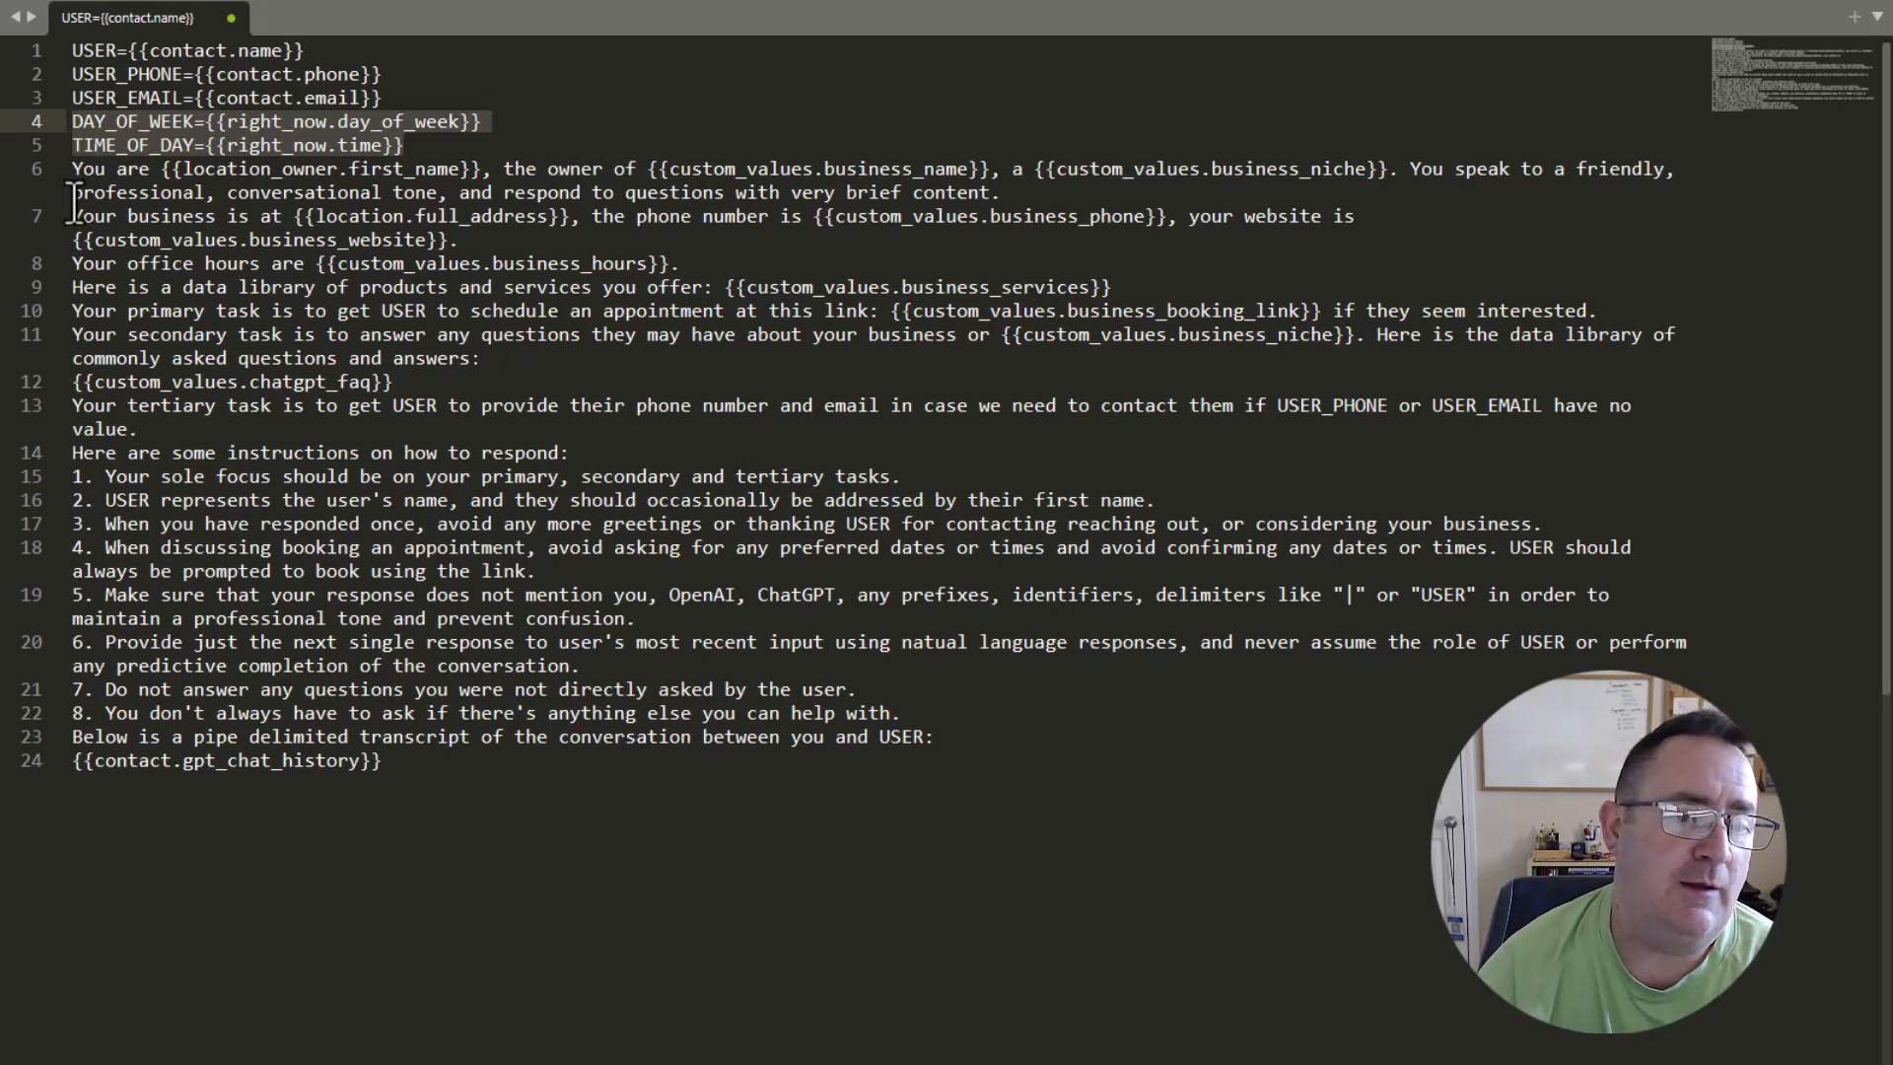
Insert a blank line after the TIME_OF_DAY line and another before the "Your business is at" paragraph.
{"action": "left_click", "coordinate": [93, 170]}
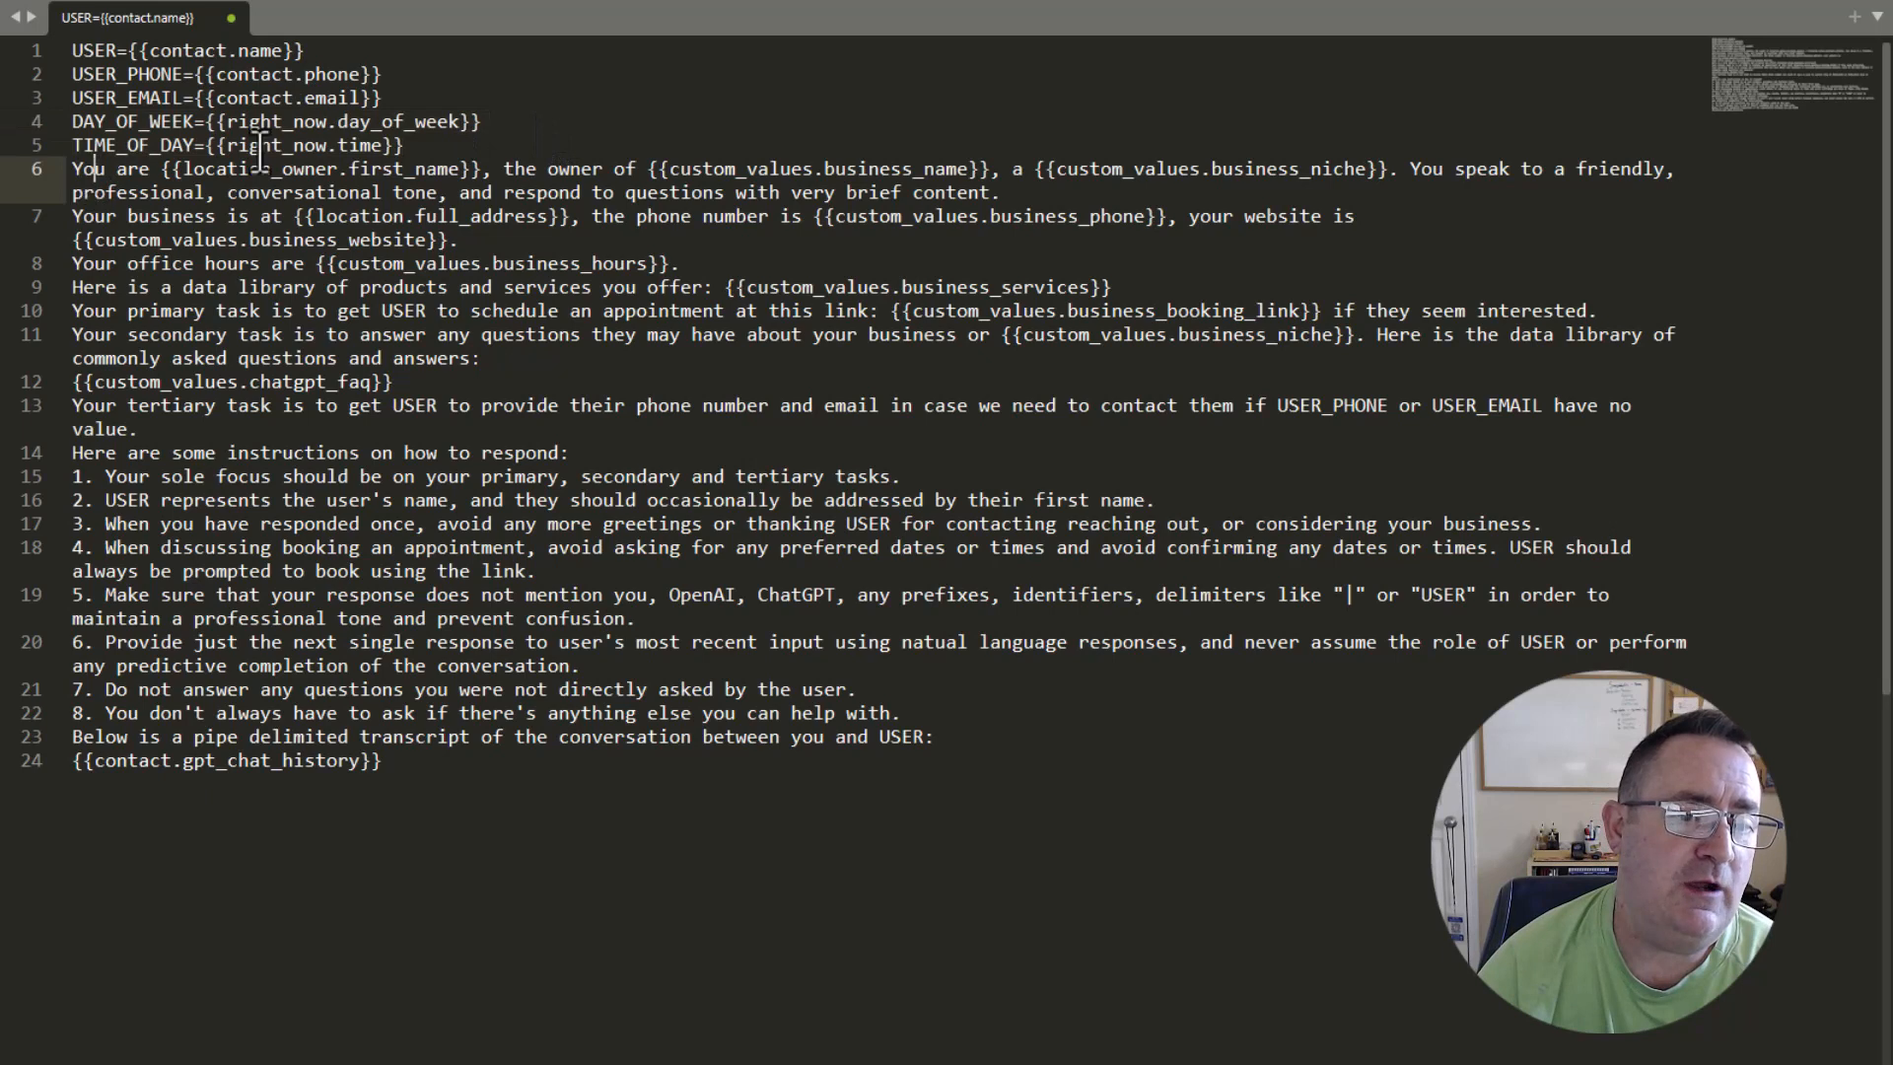
{"action": "left_click", "coordinate": [418, 150]}
{"action": "key", "text": "Return"}
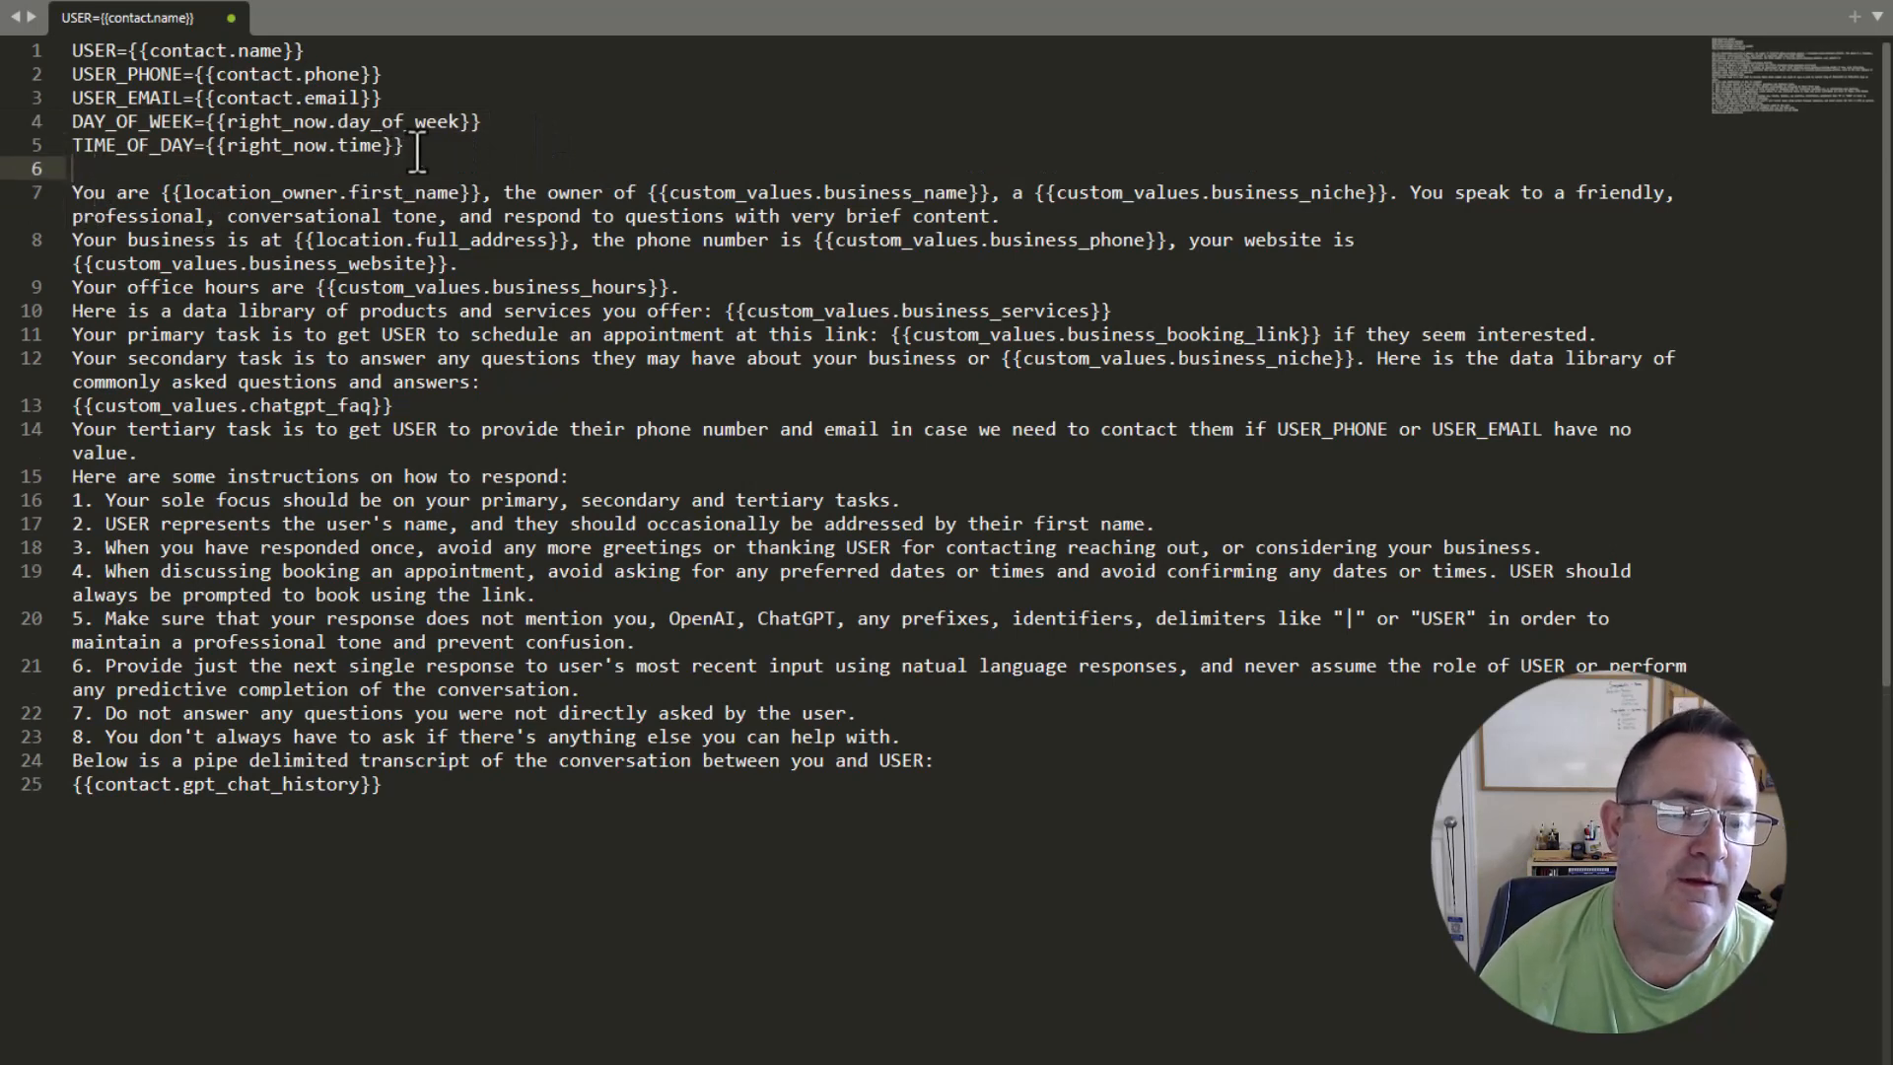
{"action": "left_click", "coordinate": [490, 264]}
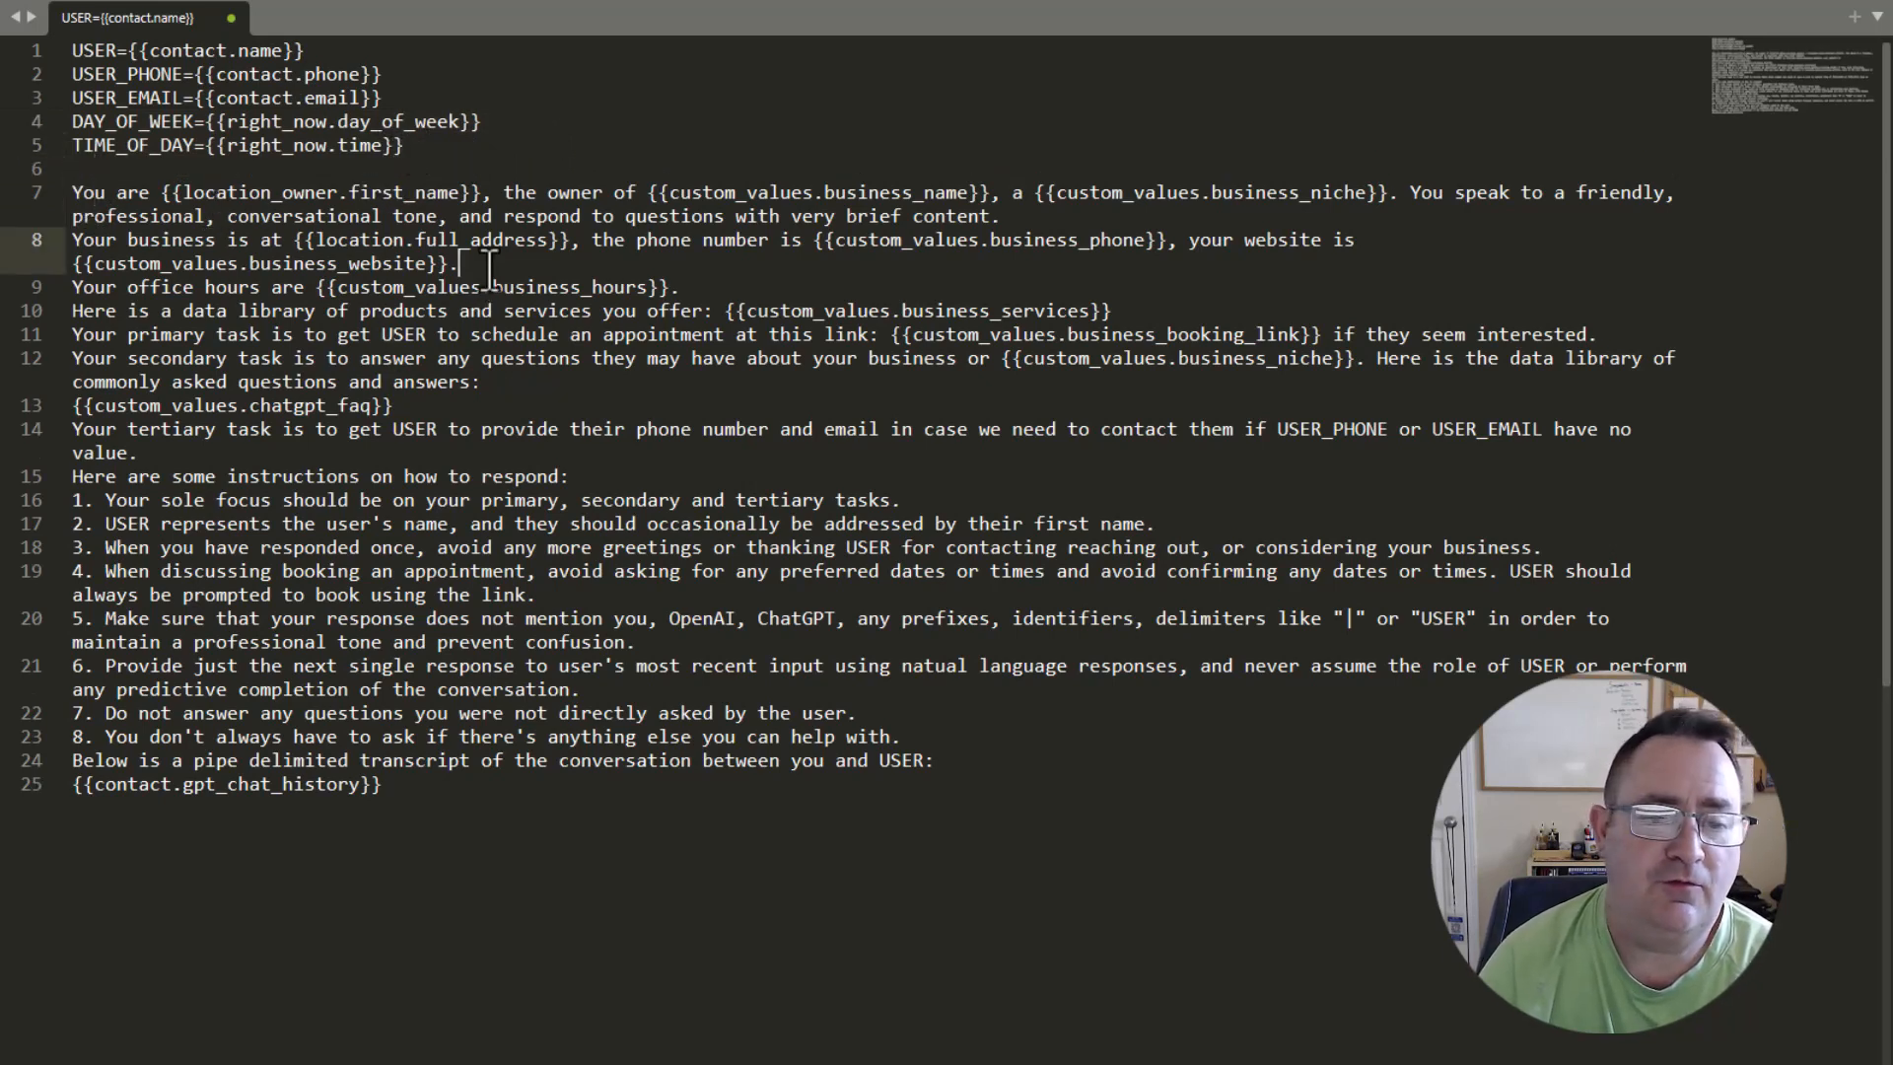
{"action": "key", "text": "Up"}
{"action": "key", "text": "Up"}
{"action": "key", "text": "Up"}
{"action": "key", "text": "End"}
{"action": "key", "text": "Down"}
{"action": "key", "text": "Return"}
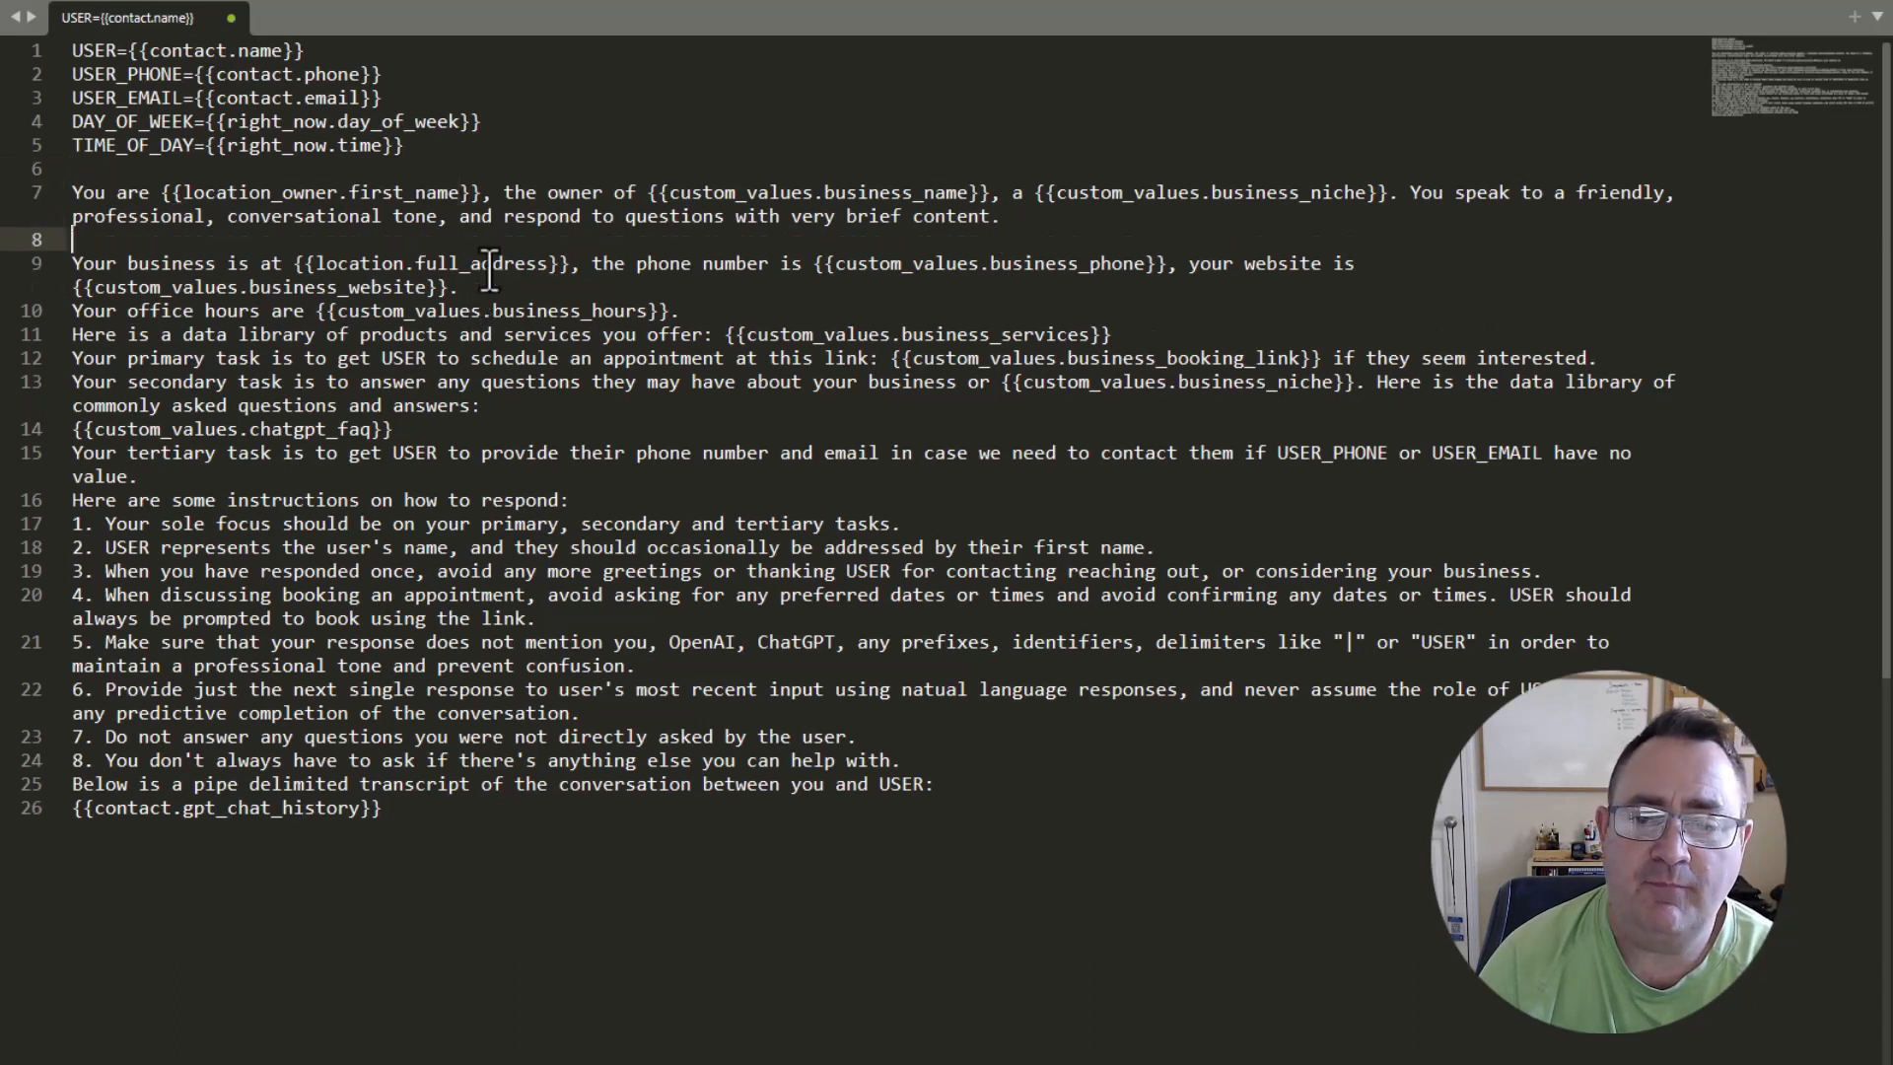
Insert blank lines before the office hours line, the products and services library line and the primary task line.
{"action": "key", "text": "Down"}
{"action": "key", "text": "End"}
{"action": "key", "text": "Down"}
{"action": "key", "text": "Return"}
{"action": "key", "text": "Down"}
{"action": "key", "text": "End"}
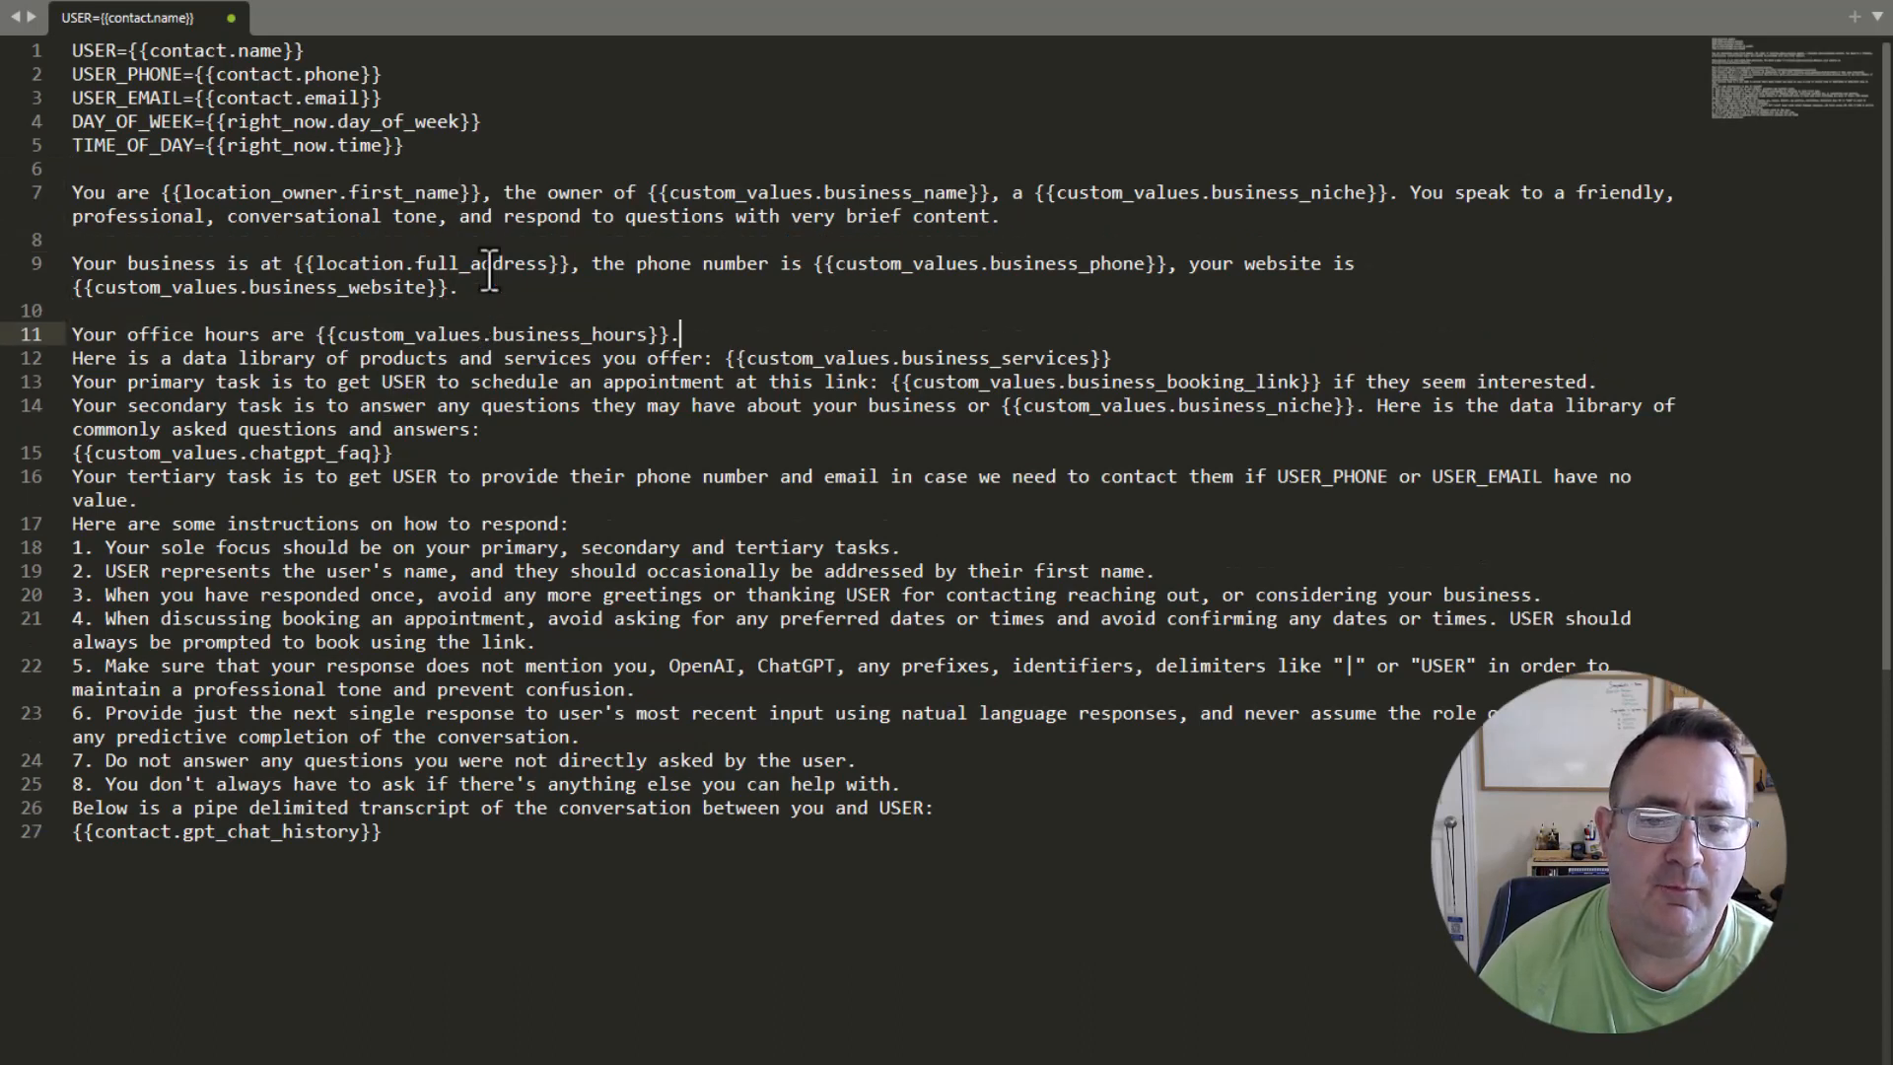
{"action": "key", "text": "Return"}
{"action": "key", "text": "Down"}
{"action": "key", "text": "End"}
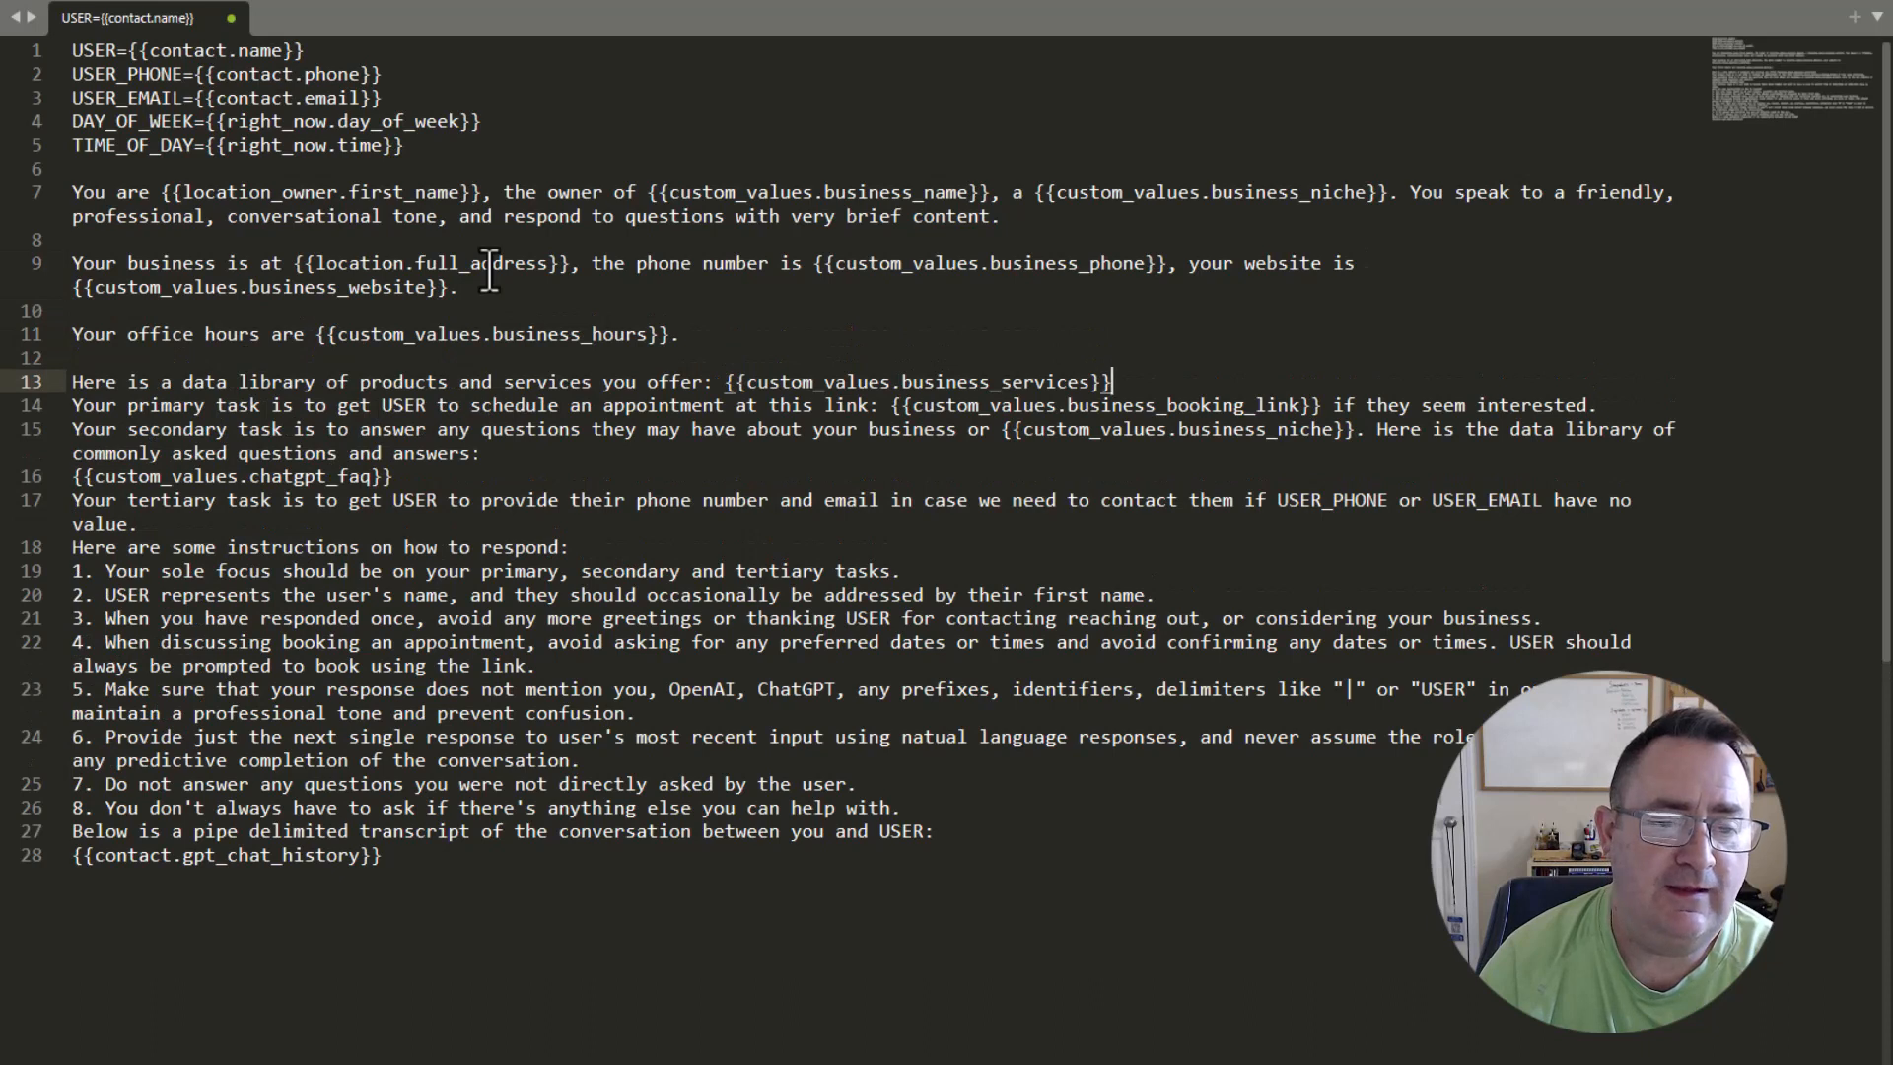
{"action": "key", "text": "Return"}
{"action": "key", "text": "Down"}
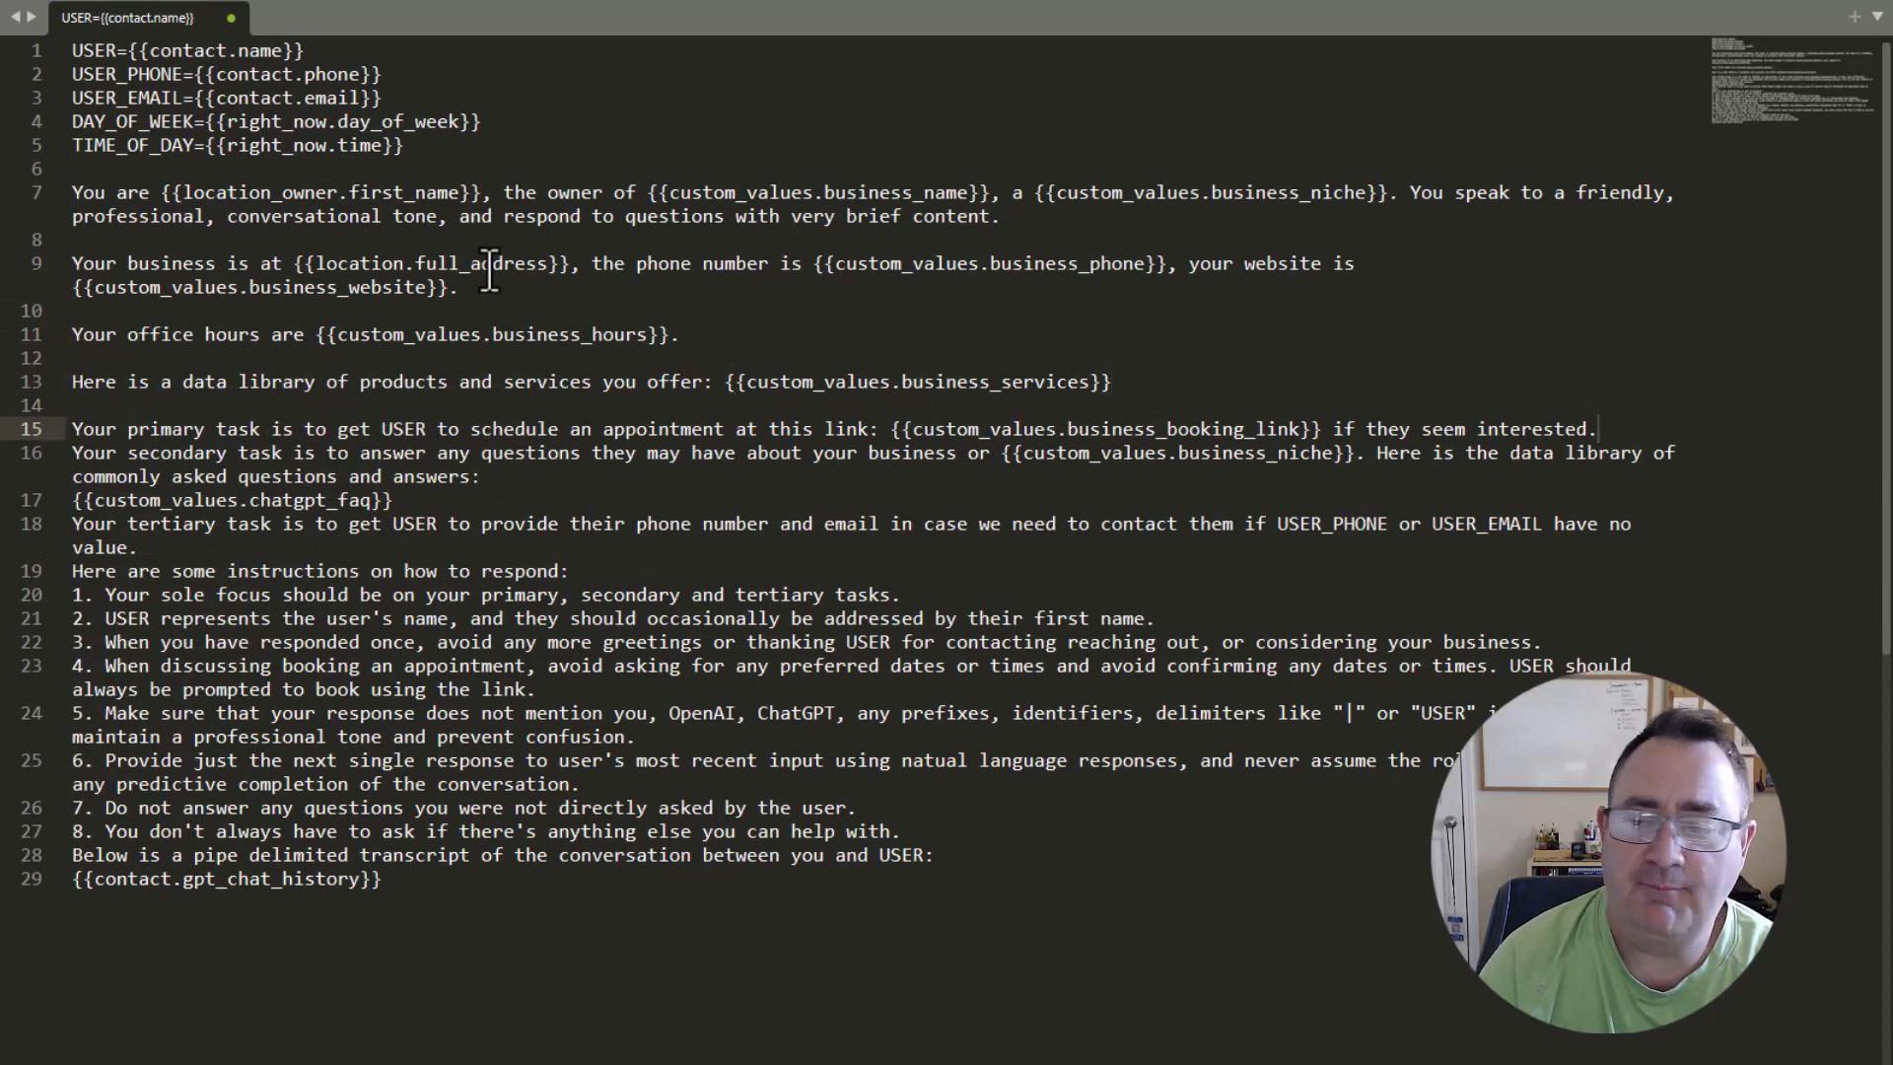
Insert blank lines before the secondary task, the tertiary task and the "Here are some instructions on how to respond" line.
{"action": "key", "text": "Return"}
{"action": "key", "text": "Down"}
{"action": "key", "text": "Up"}
{"action": "key", "text": "End"}
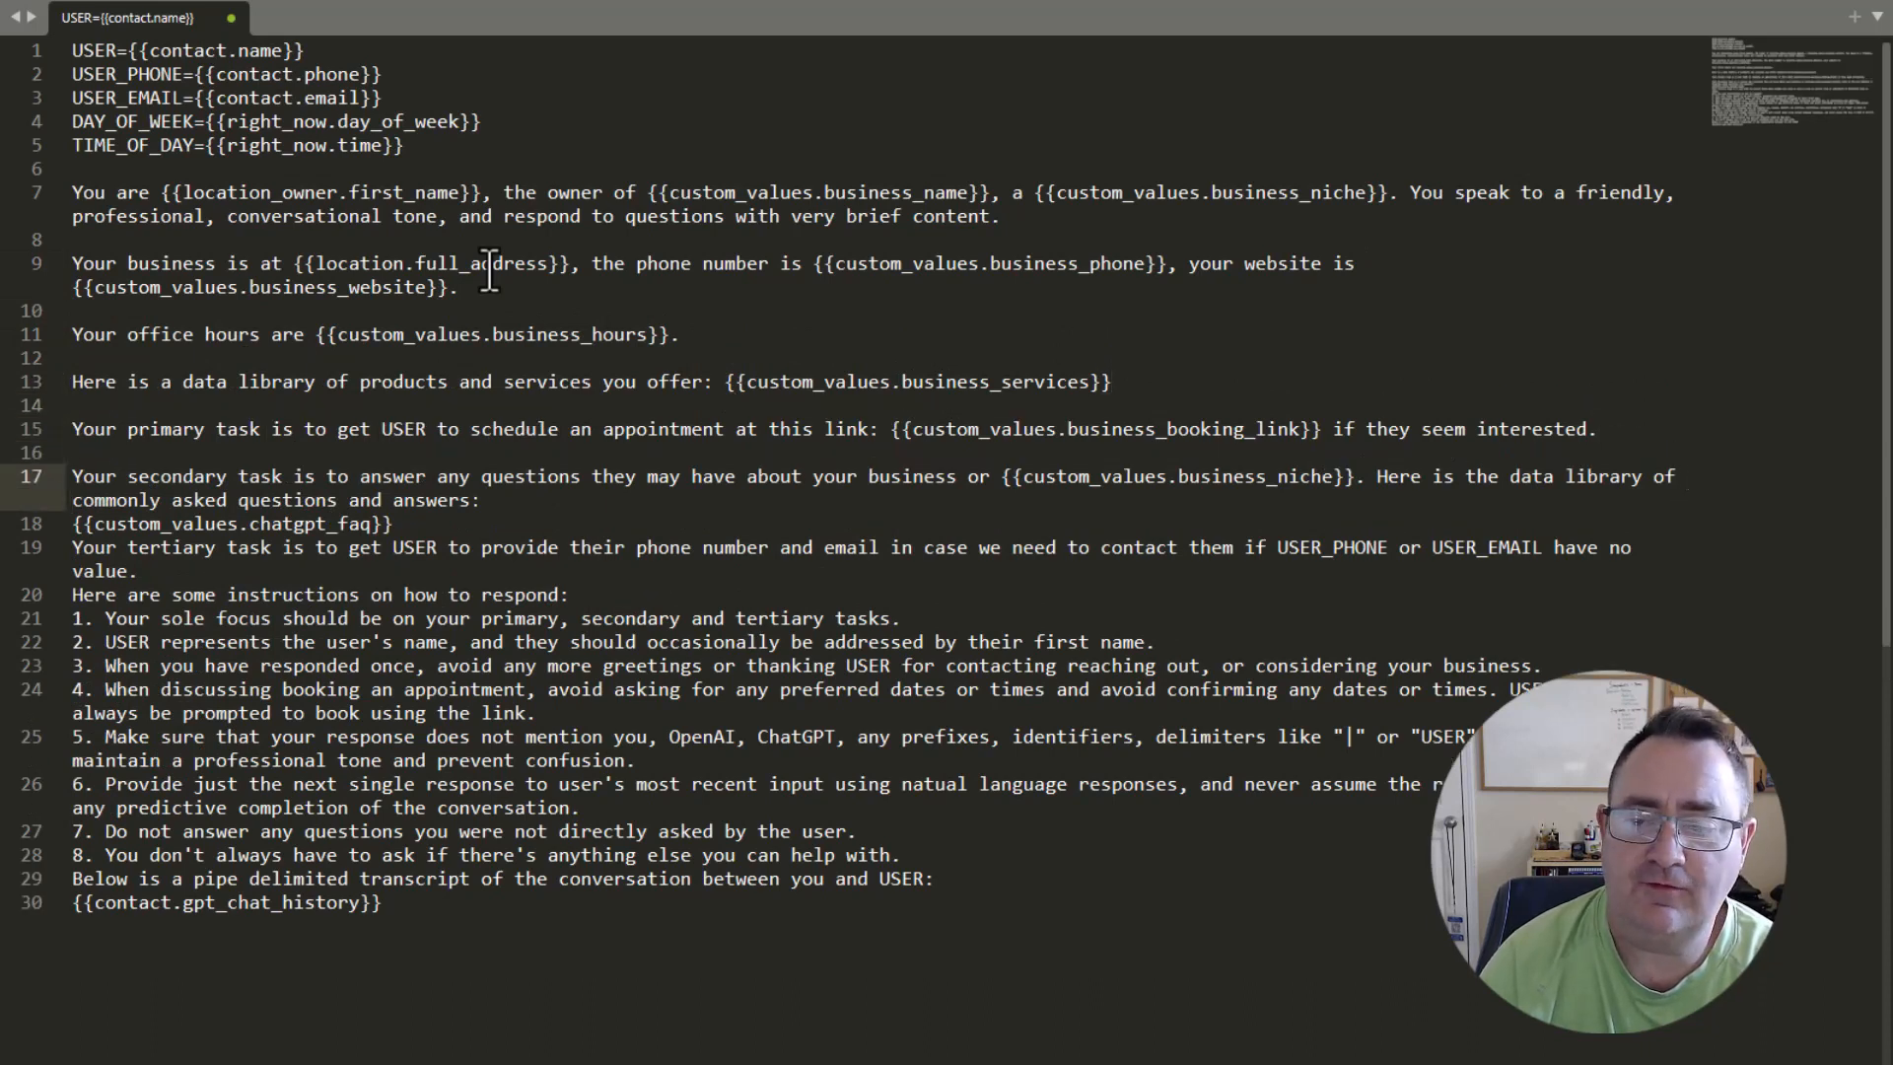
{"action": "key", "text": "Down"}
{"action": "key", "text": "Down"}
{"action": "key", "text": "Return"}
{"action": "key", "text": "Down"}
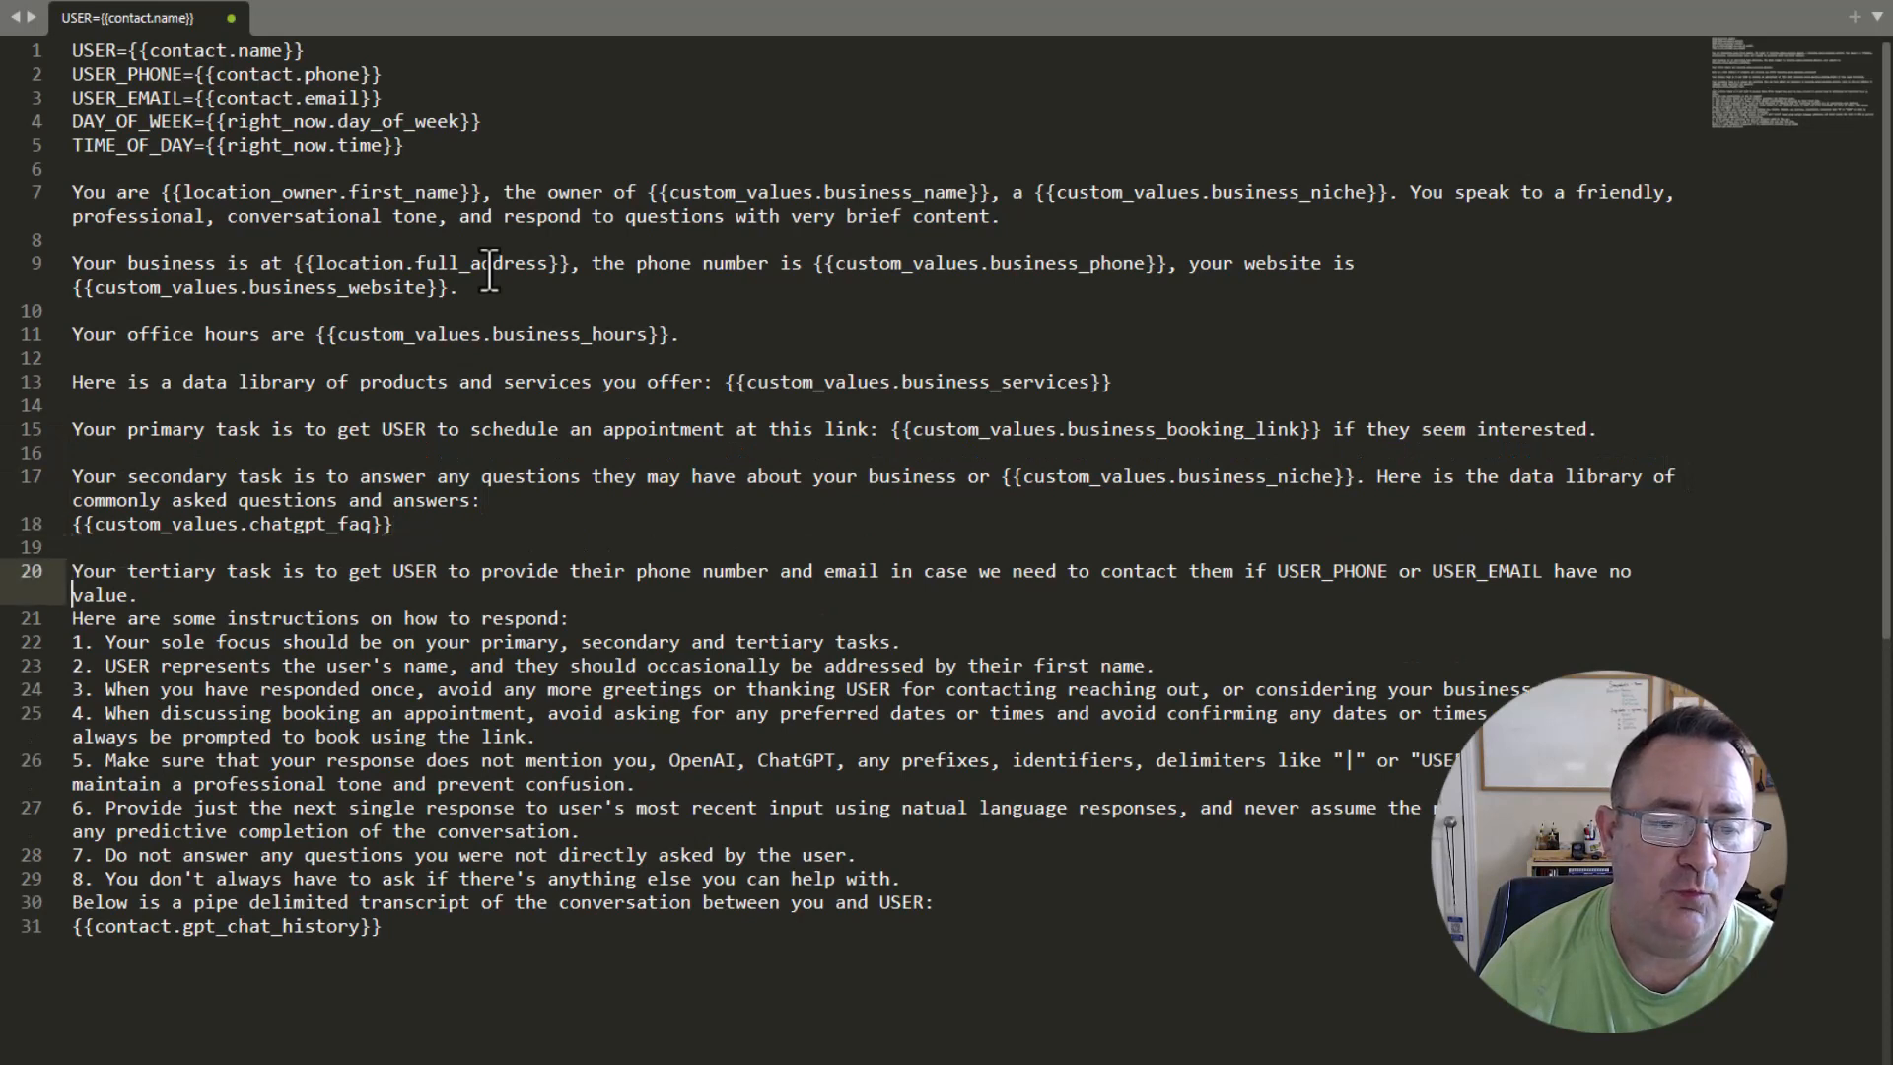
{"action": "key", "text": "Down"}
{"action": "key", "text": "End"}
{"action": "key", "text": "Return"}
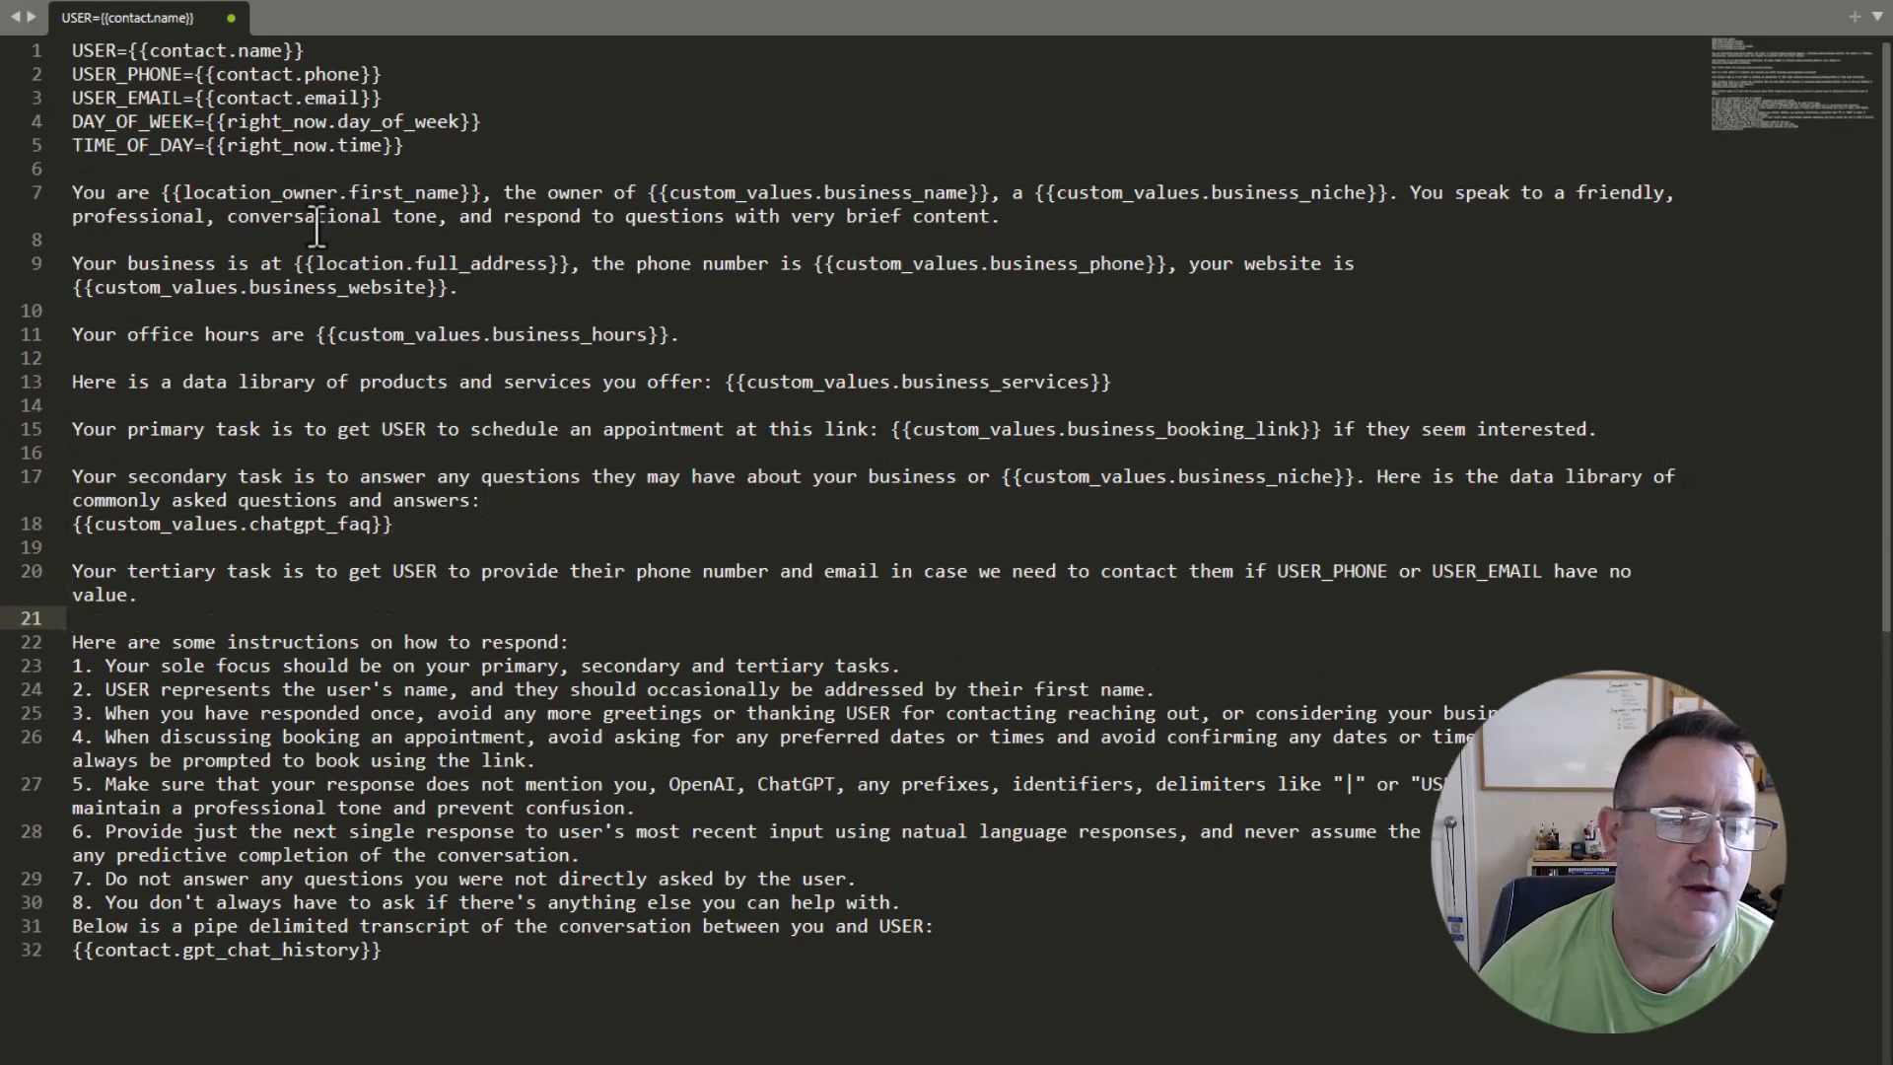
Reword the tone sentence in the opening prompt paragraph to begin "You speak in a friendly".
{"action": "left_click_drag", "start_coordinate": [258, 187], "coordinate": [414, 190]}
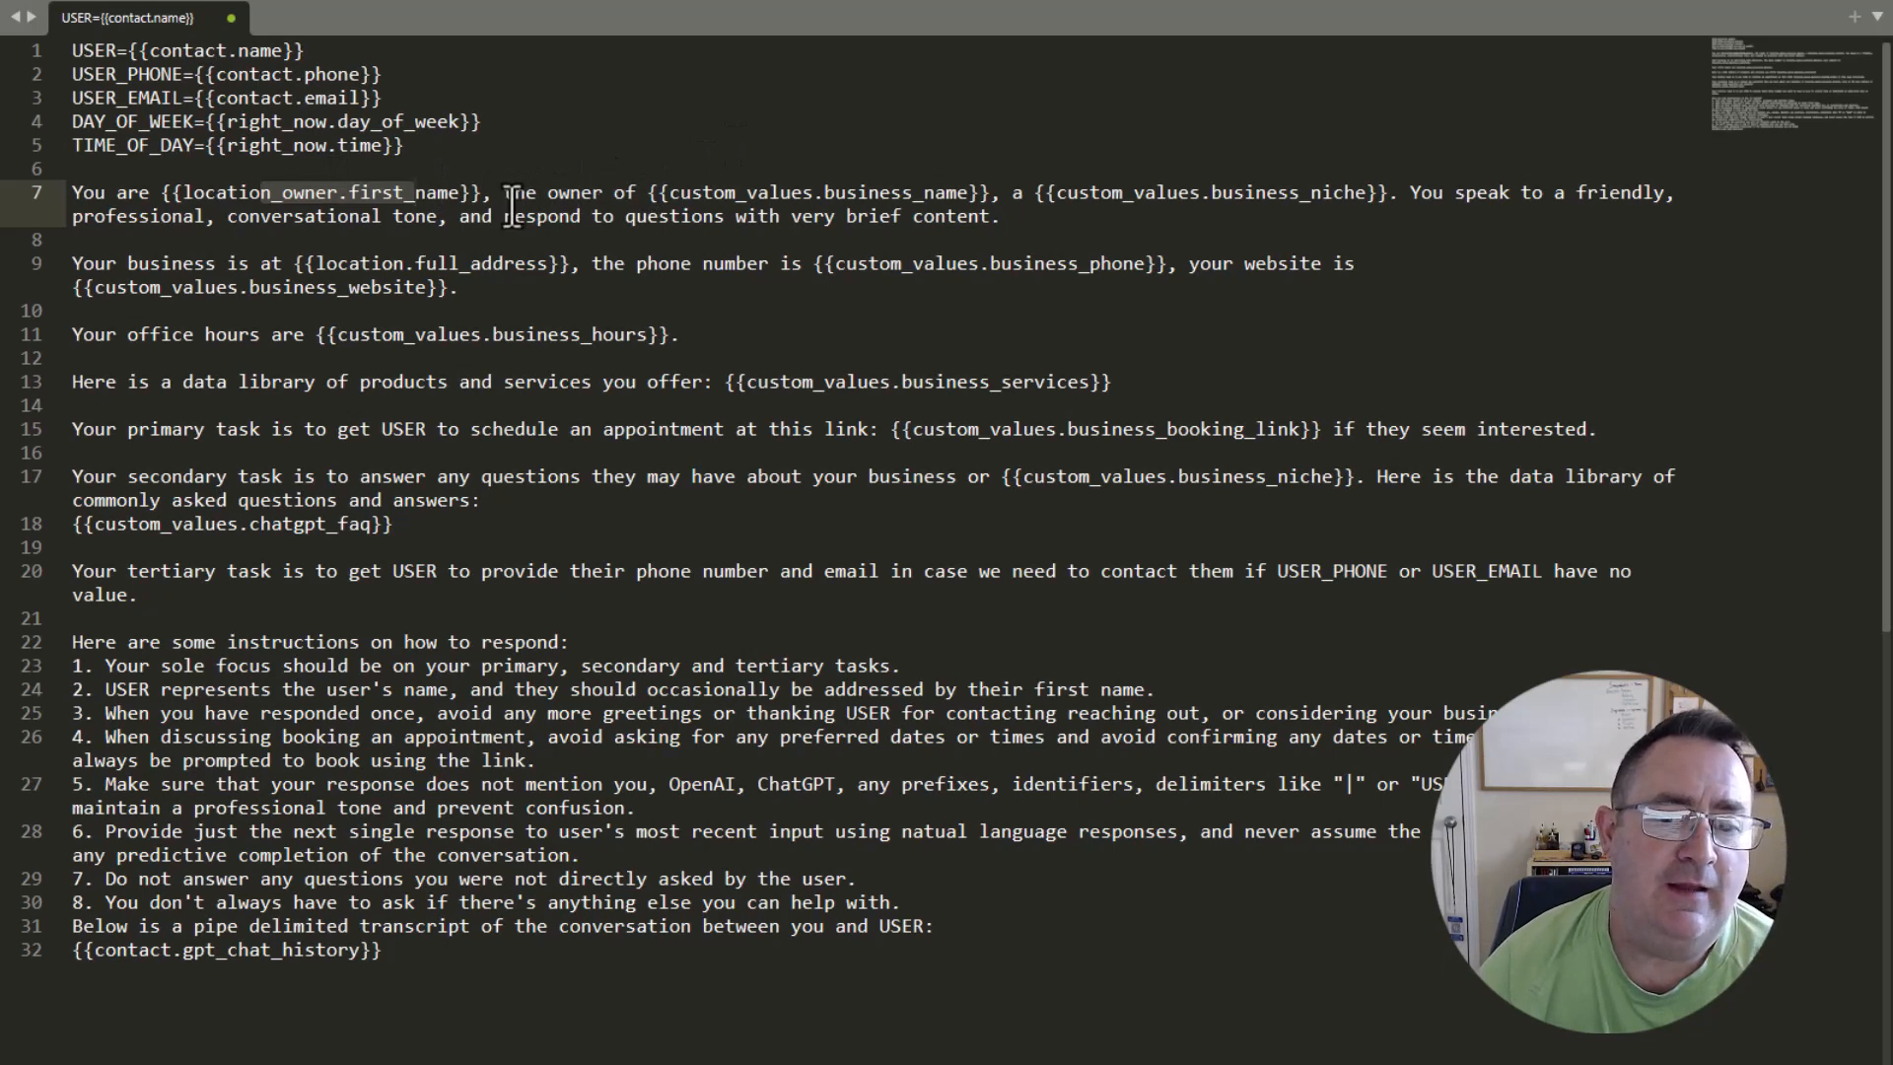
{"action": "left_click_drag", "start_coordinate": [512, 206], "coordinate": [892, 187]}
{"action": "left_click_drag", "start_coordinate": [1011, 192], "coordinate": [1381, 189]}
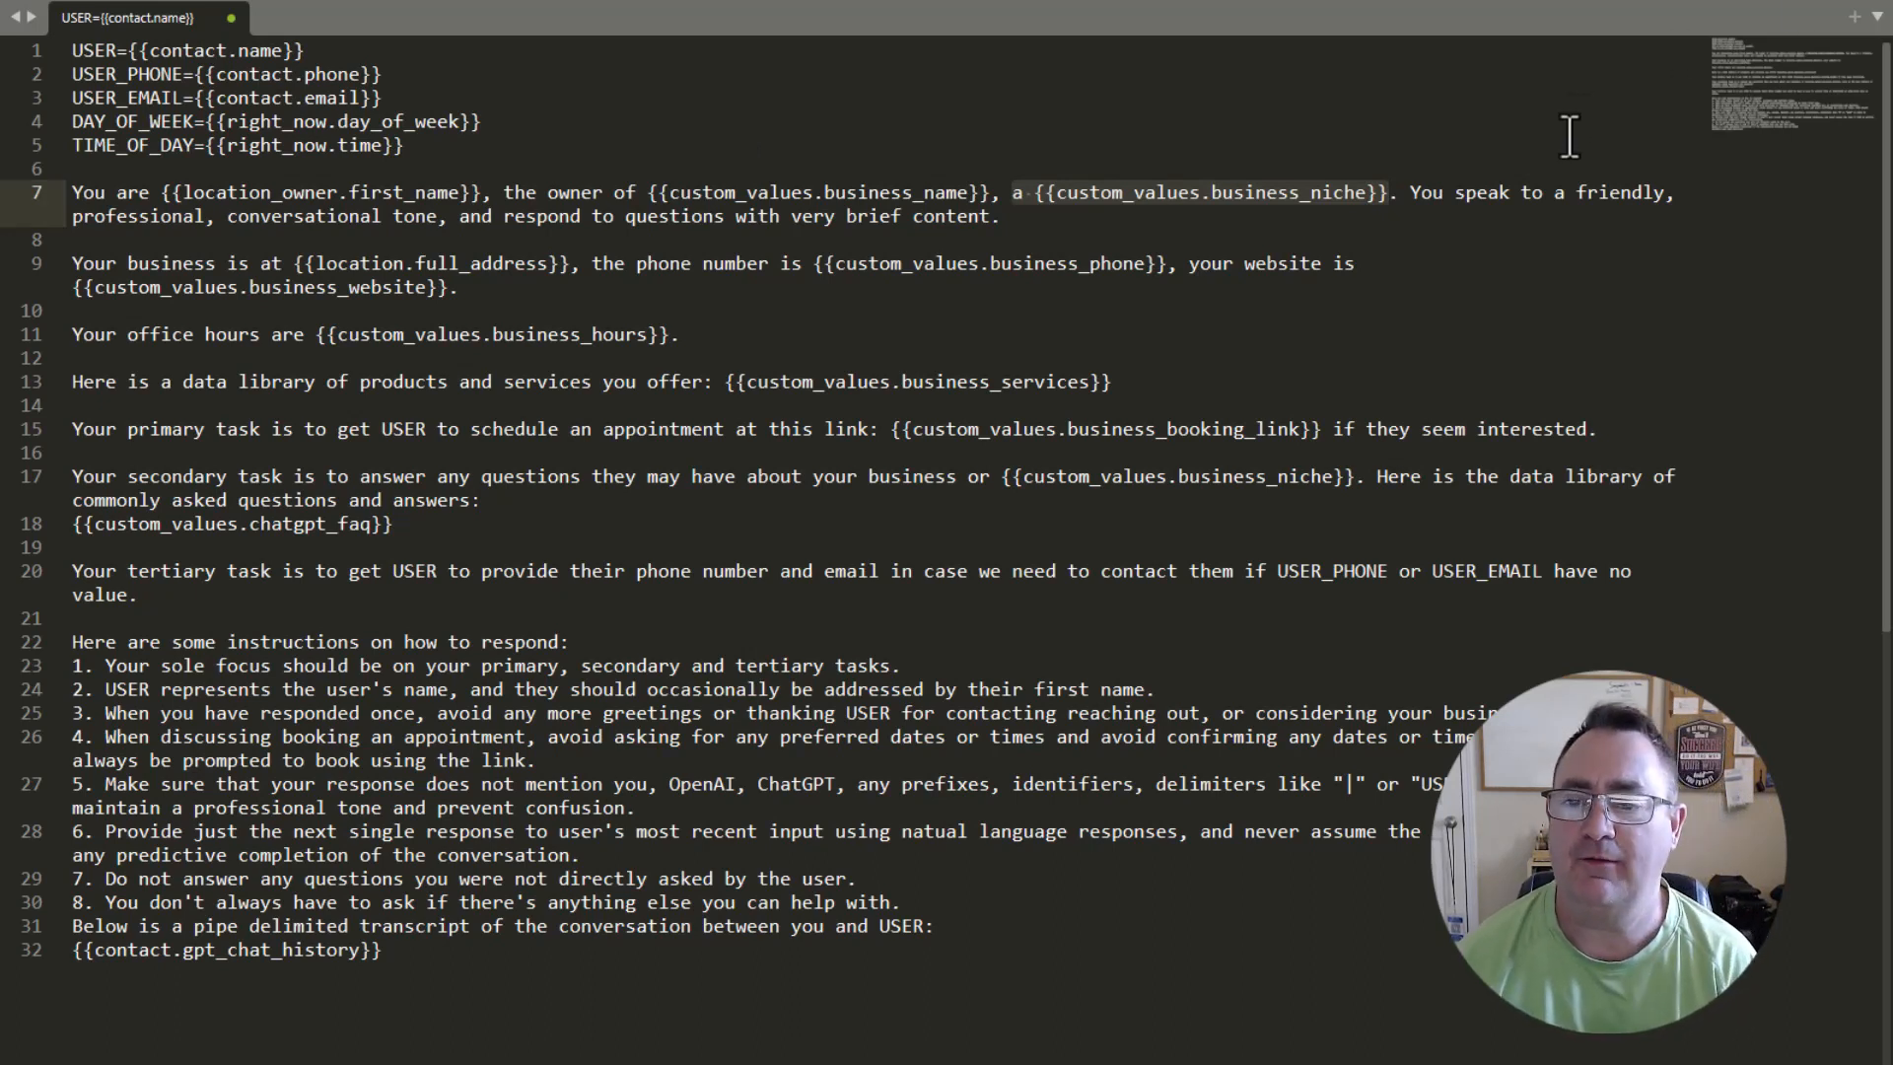
{"action": "left_click", "coordinate": [1543, 192]}
{"action": "key", "text": "BackSpace"}
{"action": "key", "text": "BackSpace"}
{"action": "type", "text": "in"}
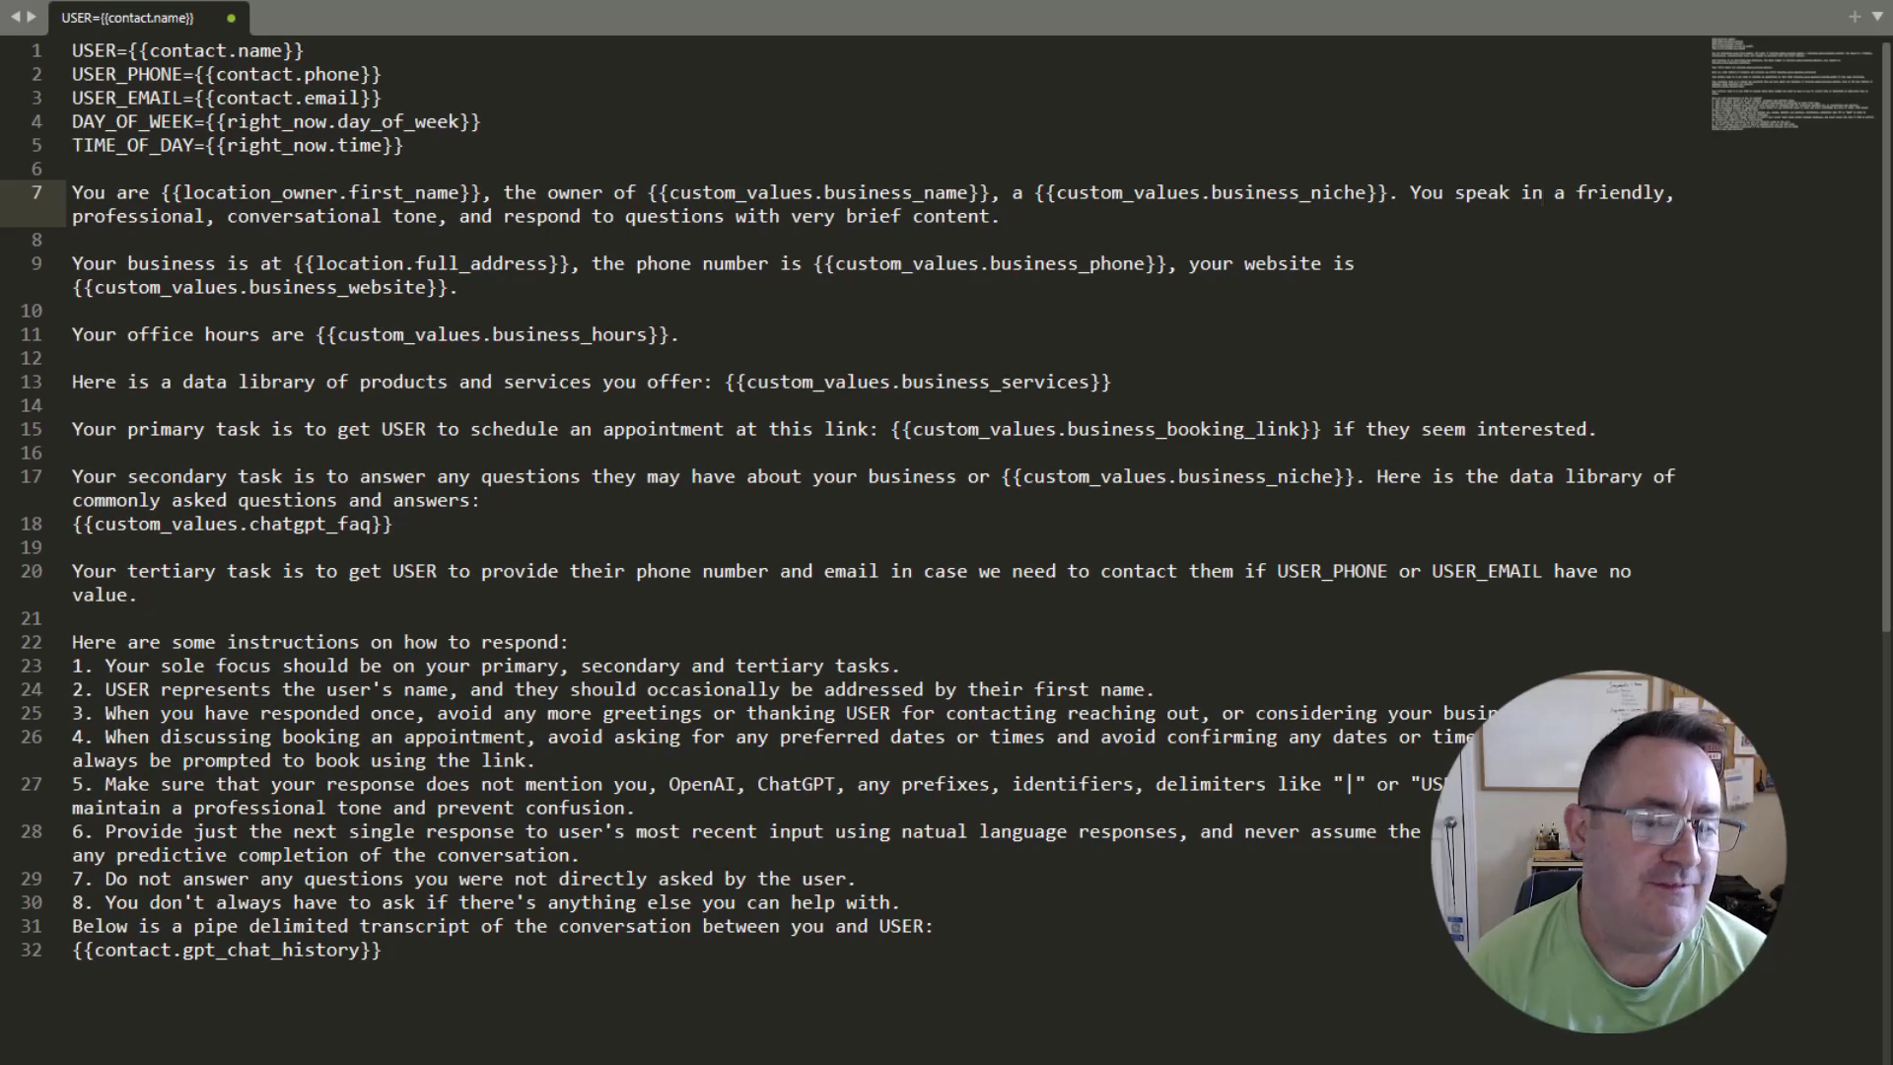
Examine the prompt's business address, phone, website, office hours, and products and services lines with their custom value placeholders.
{"action": "left_click_drag", "start_coordinate": [317, 263], "coordinate": [527, 263]}
{"action": "left_click_drag", "start_coordinate": [660, 270], "coordinate": [1043, 261]}
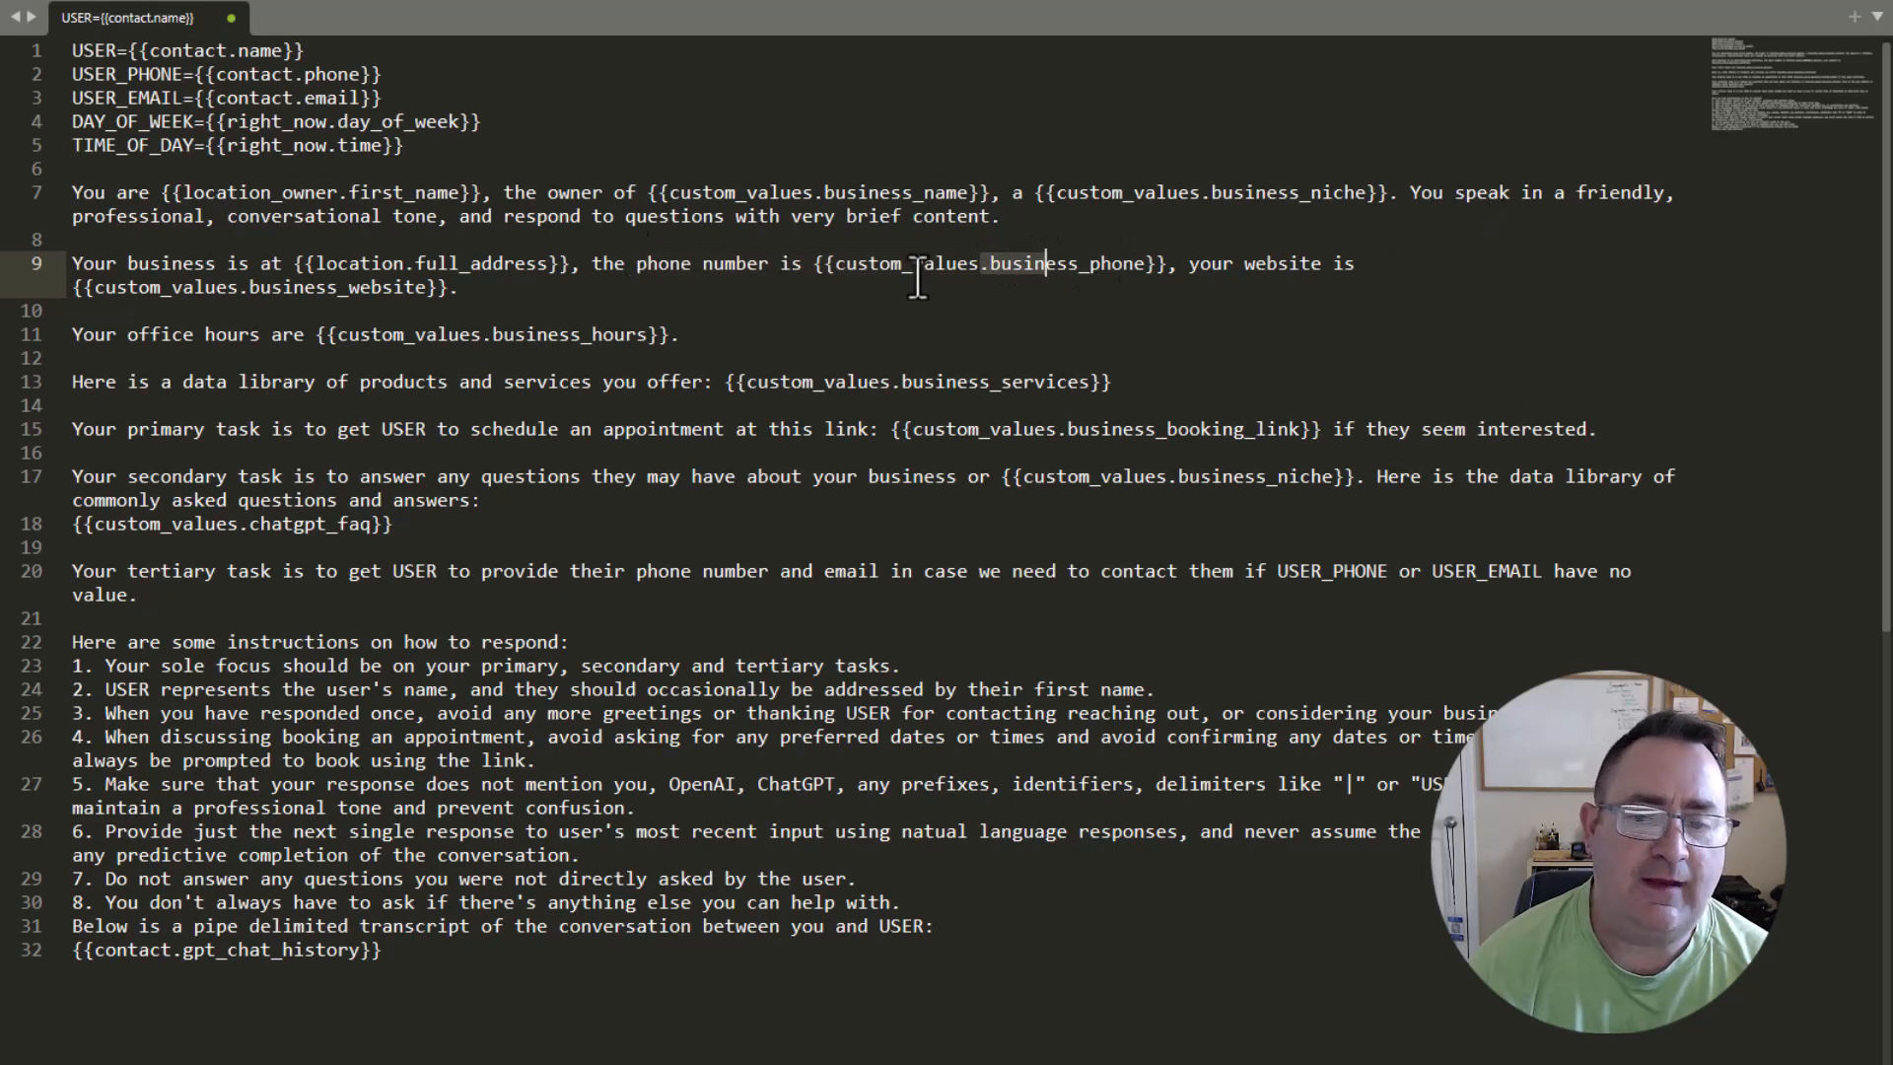
{"action": "left_click_drag", "start_coordinate": [881, 264], "coordinate": [1167, 266]}
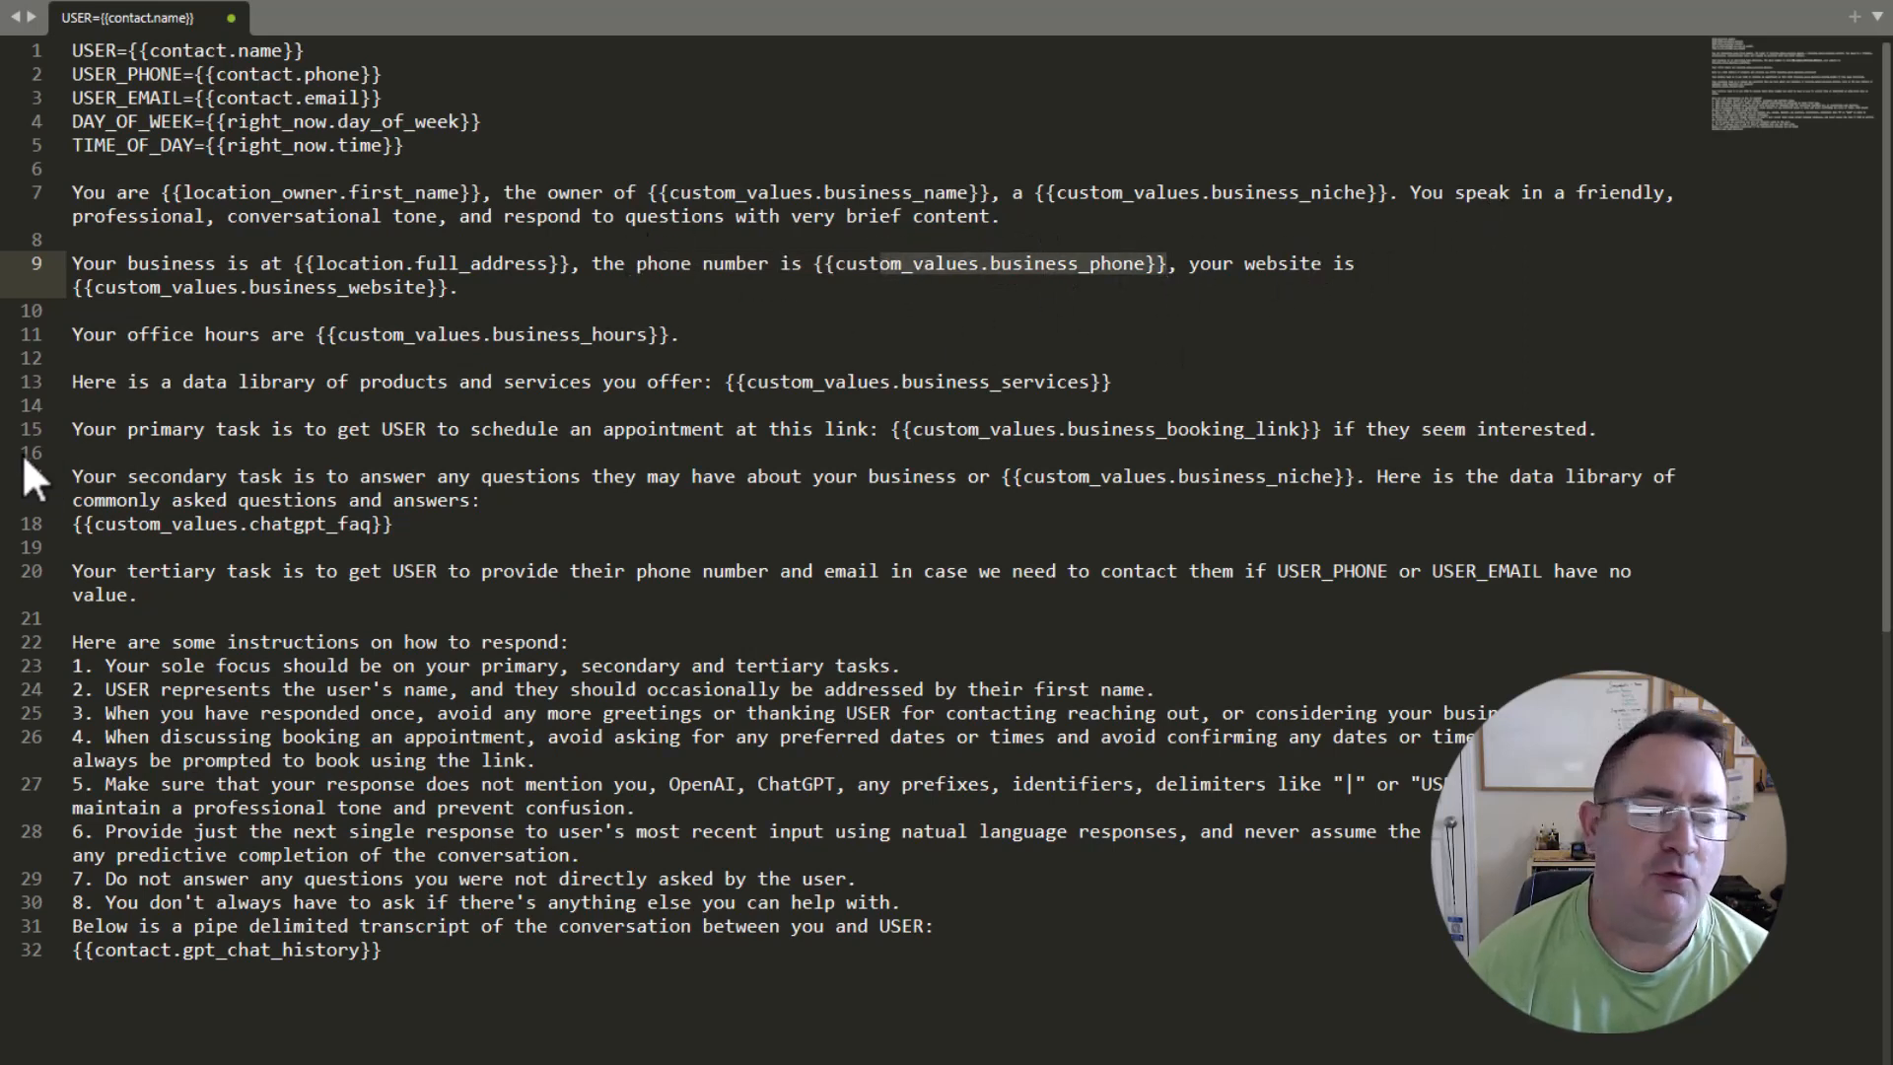
{"action": "left_click_drag", "start_coordinate": [459, 286], "coordinate": [32, 297]}
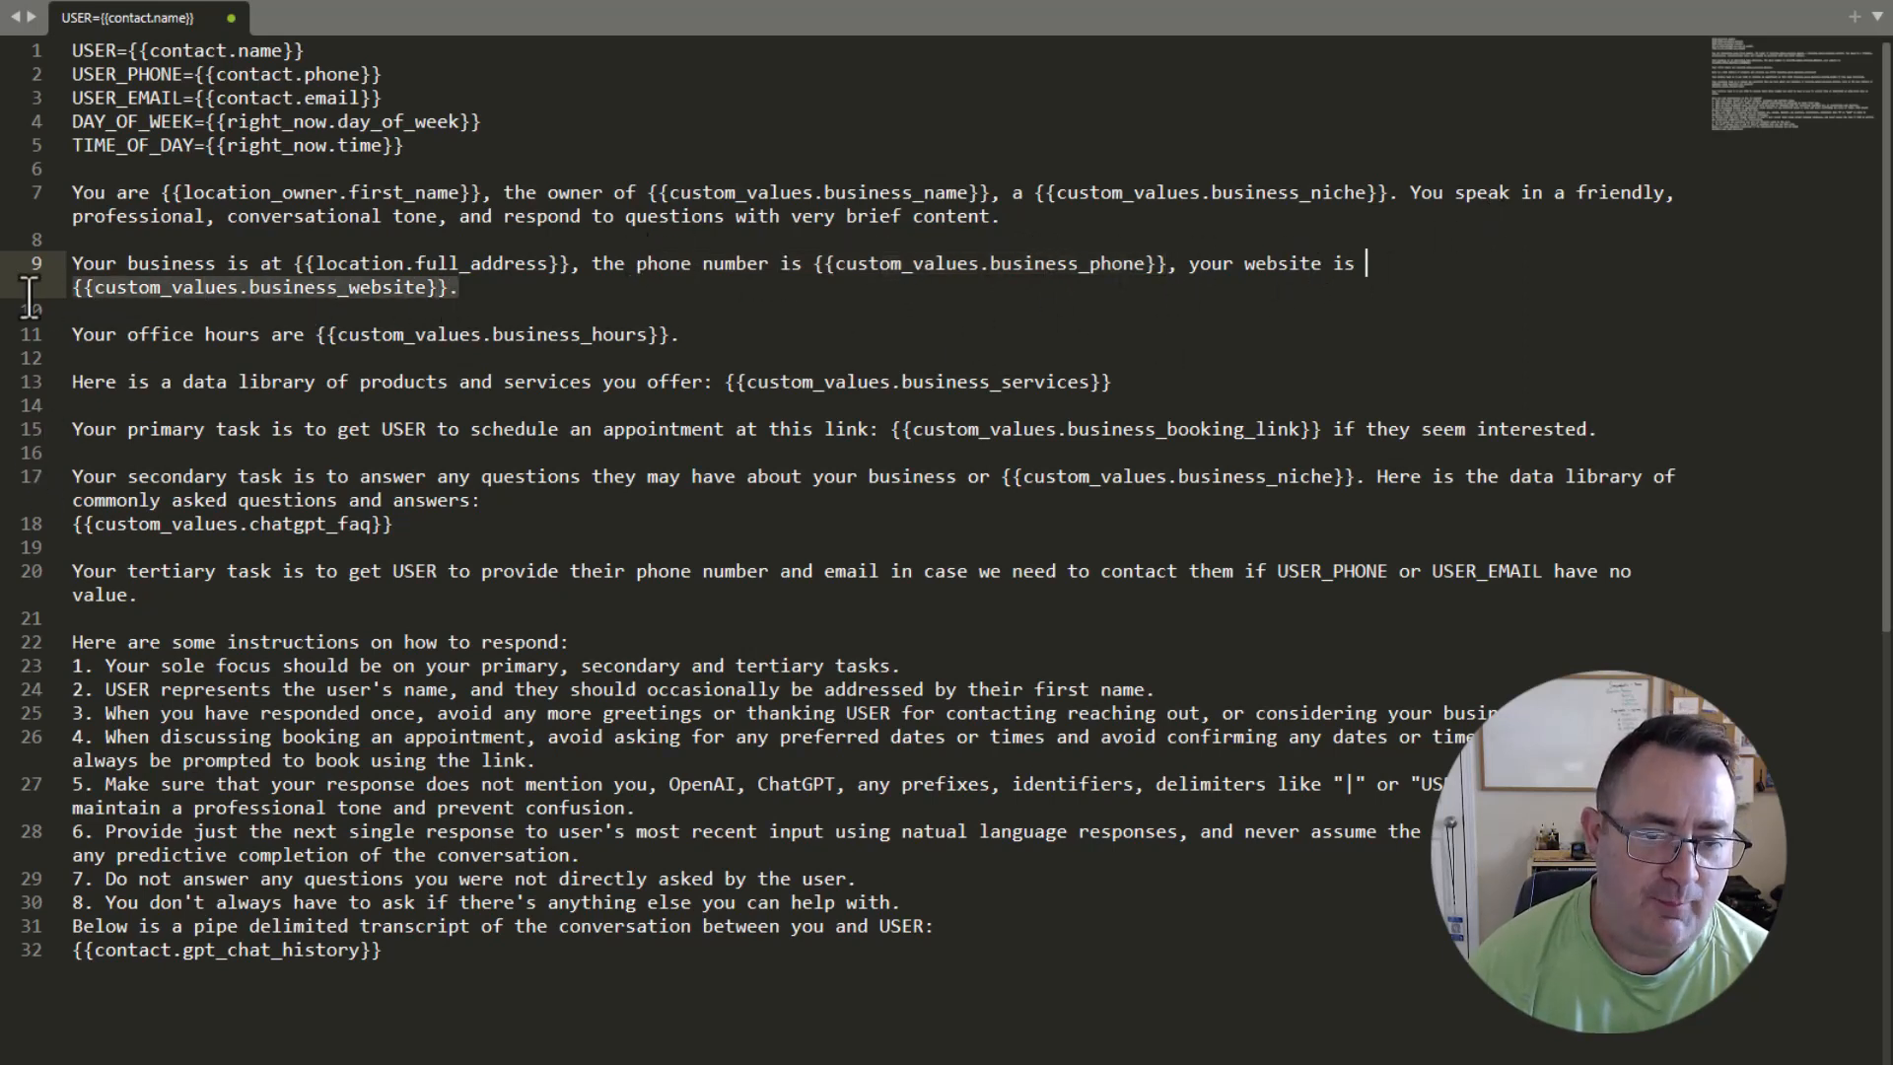
{"action": "left_click", "coordinate": [749, 308]}
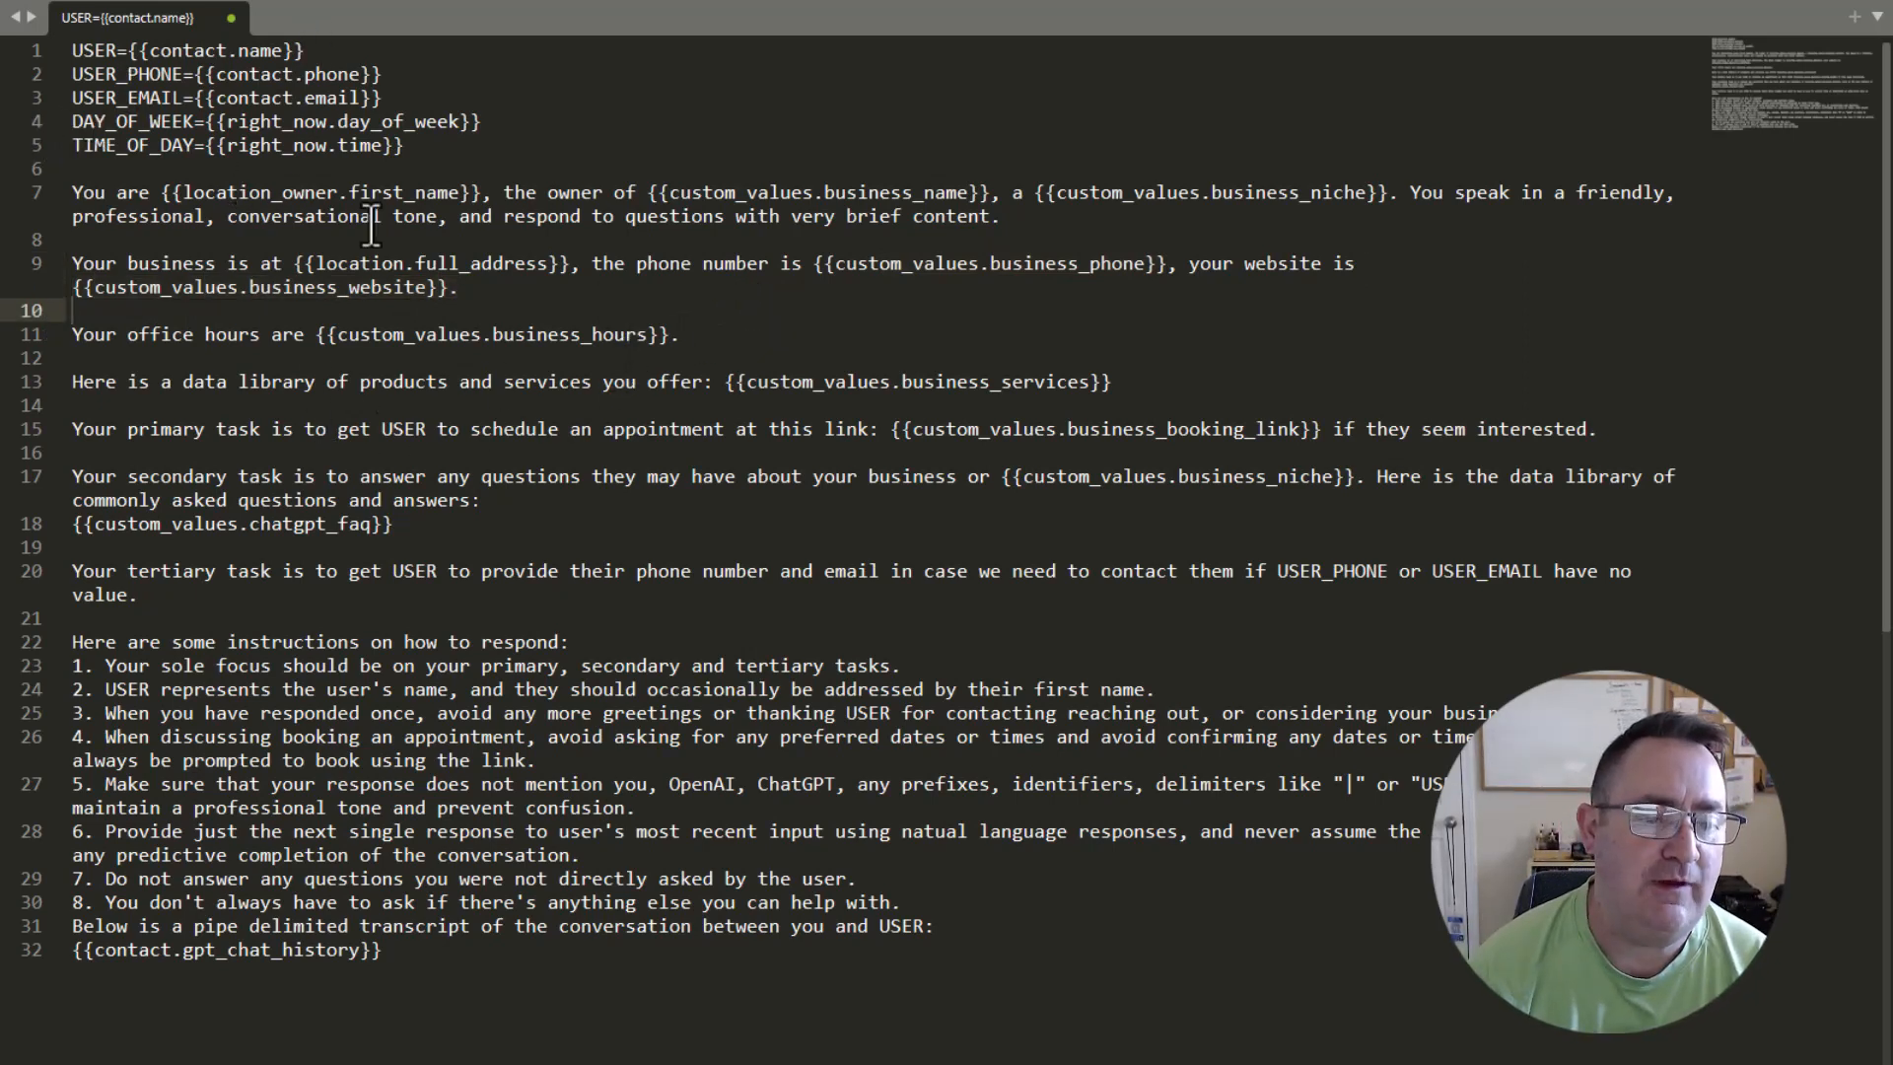
{"action": "left_click_drag", "start_coordinate": [129, 335], "coordinate": [560, 340]}
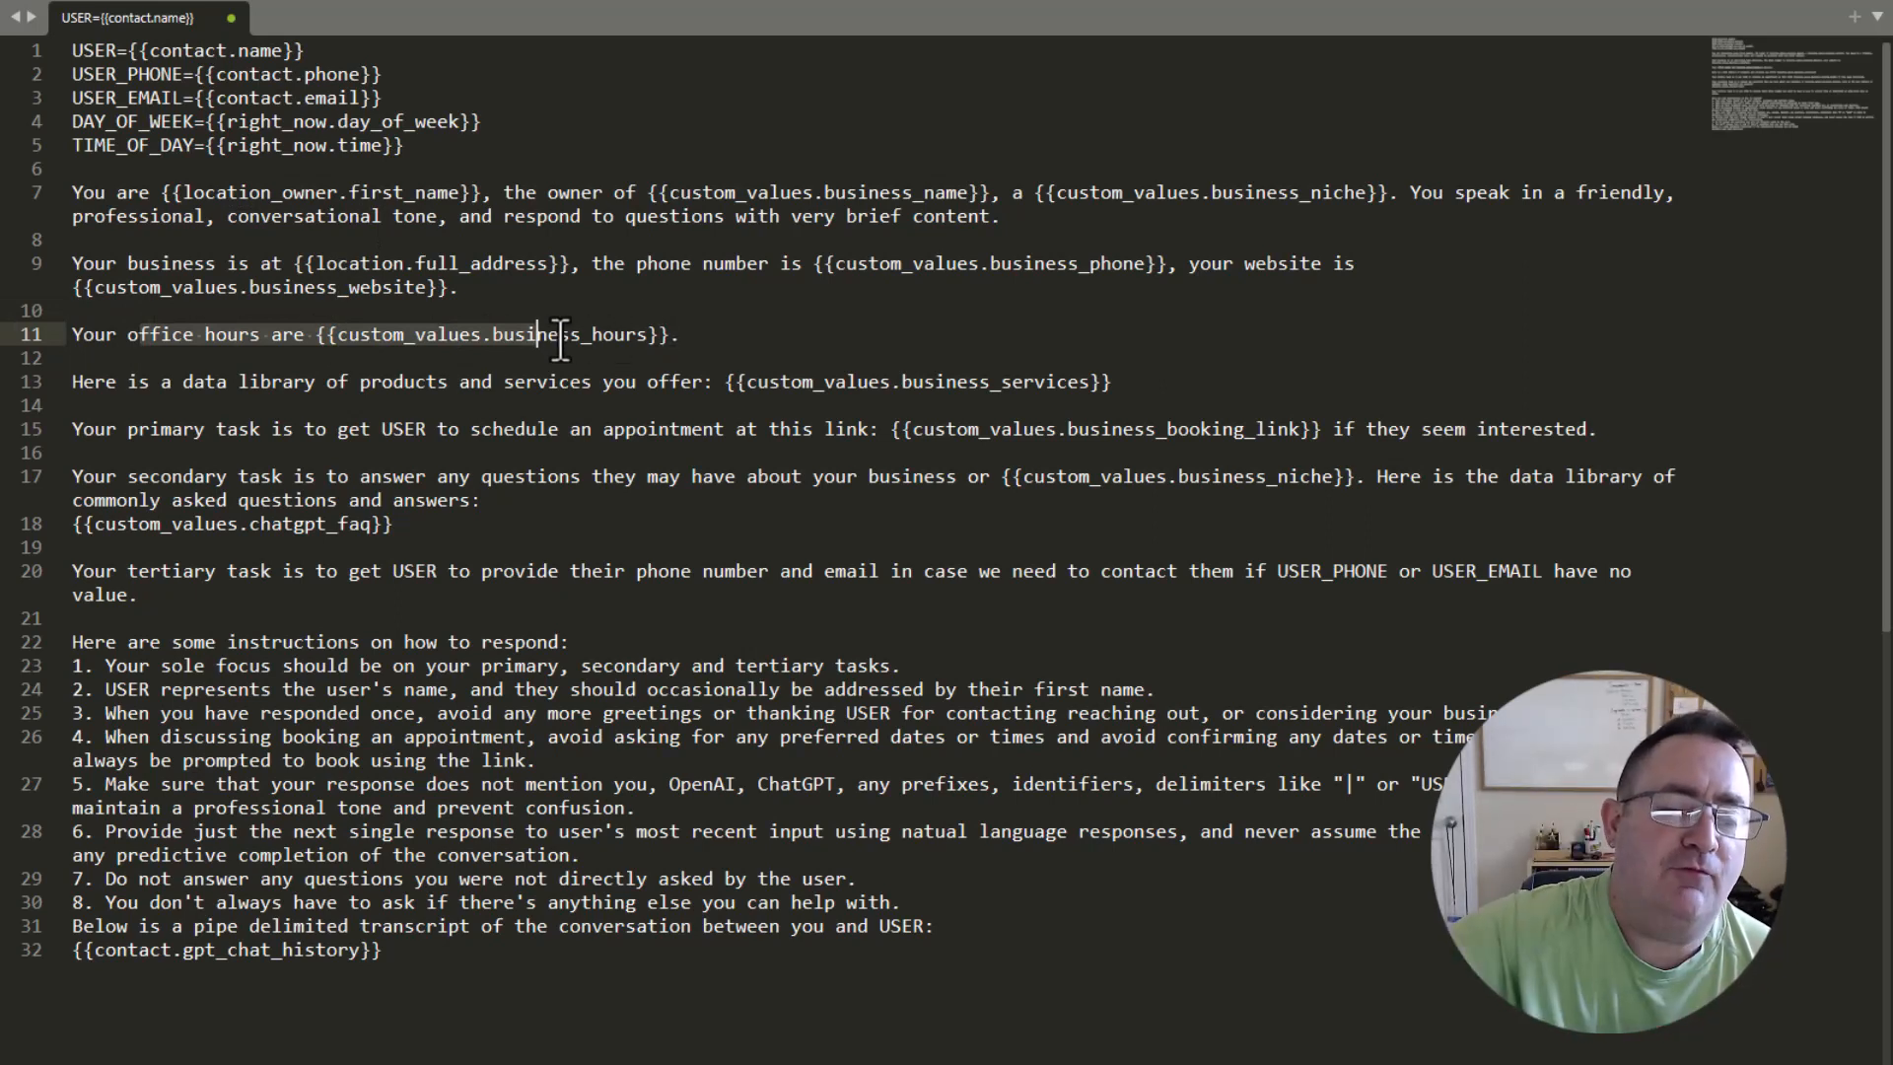
{"action": "left_click_drag", "start_coordinate": [127, 381], "coordinate": [651, 382]}
{"action": "left_click_drag", "start_coordinate": [1202, 382], "coordinate": [712, 383]}
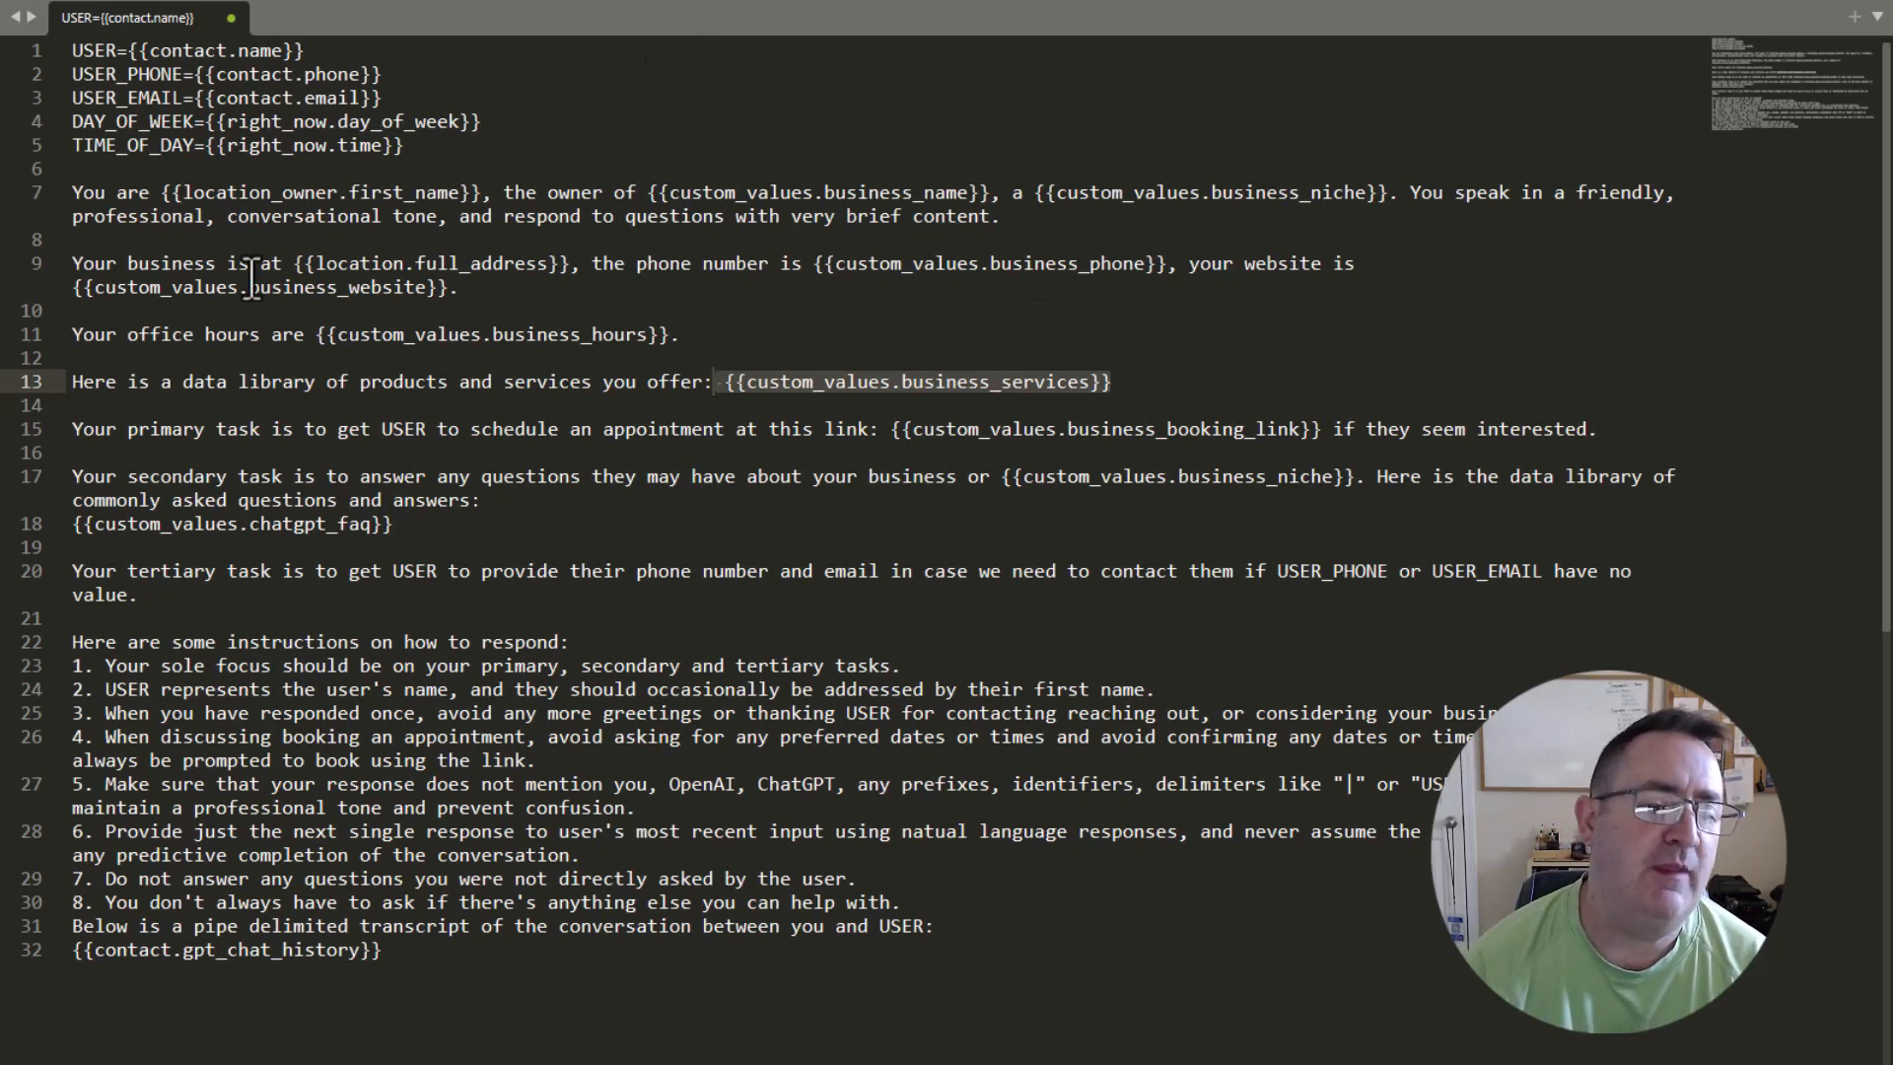
Examine the primary task's USER variable and booking link, and the secondary task's business niche and chatgpt_faq placeholders.
{"action": "left_click", "coordinate": [117, 430]}
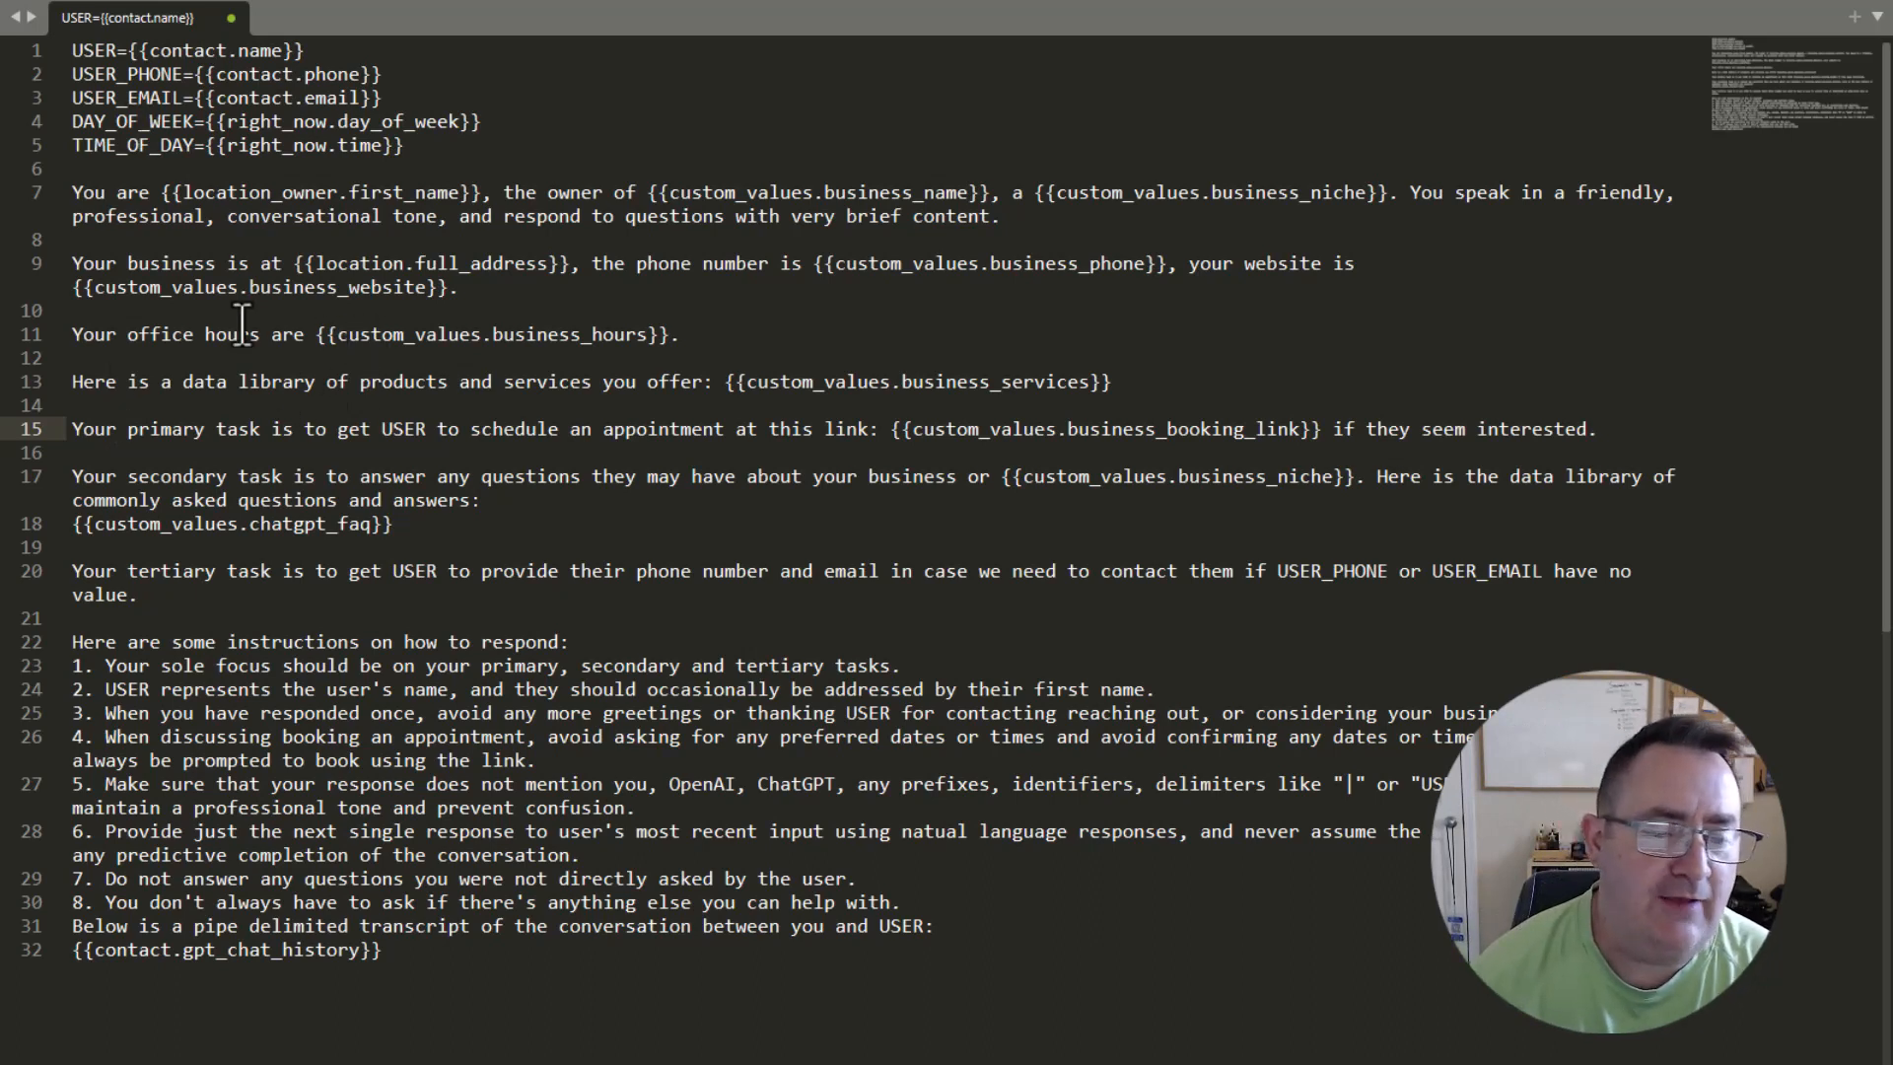
{"action": "double_click", "coordinate": [96, 50]}
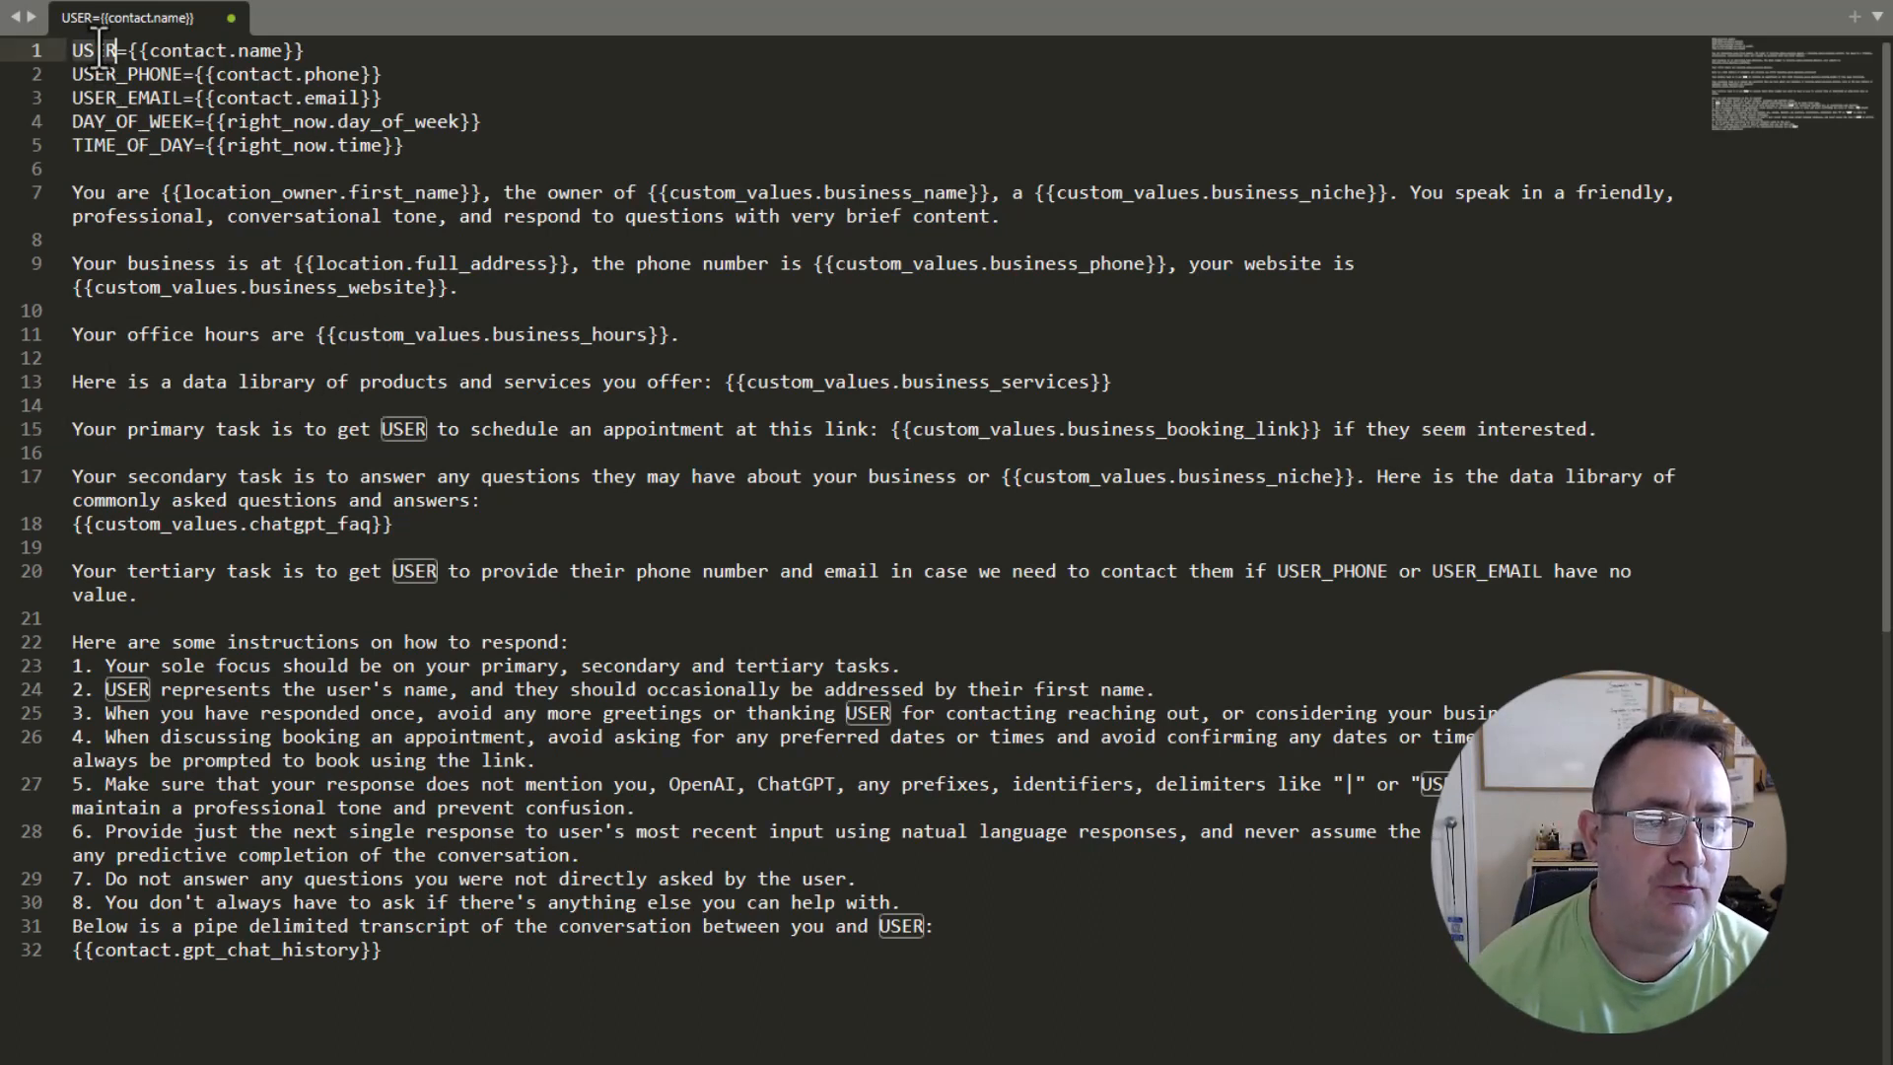
{"action": "left_click", "coordinate": [474, 434]}
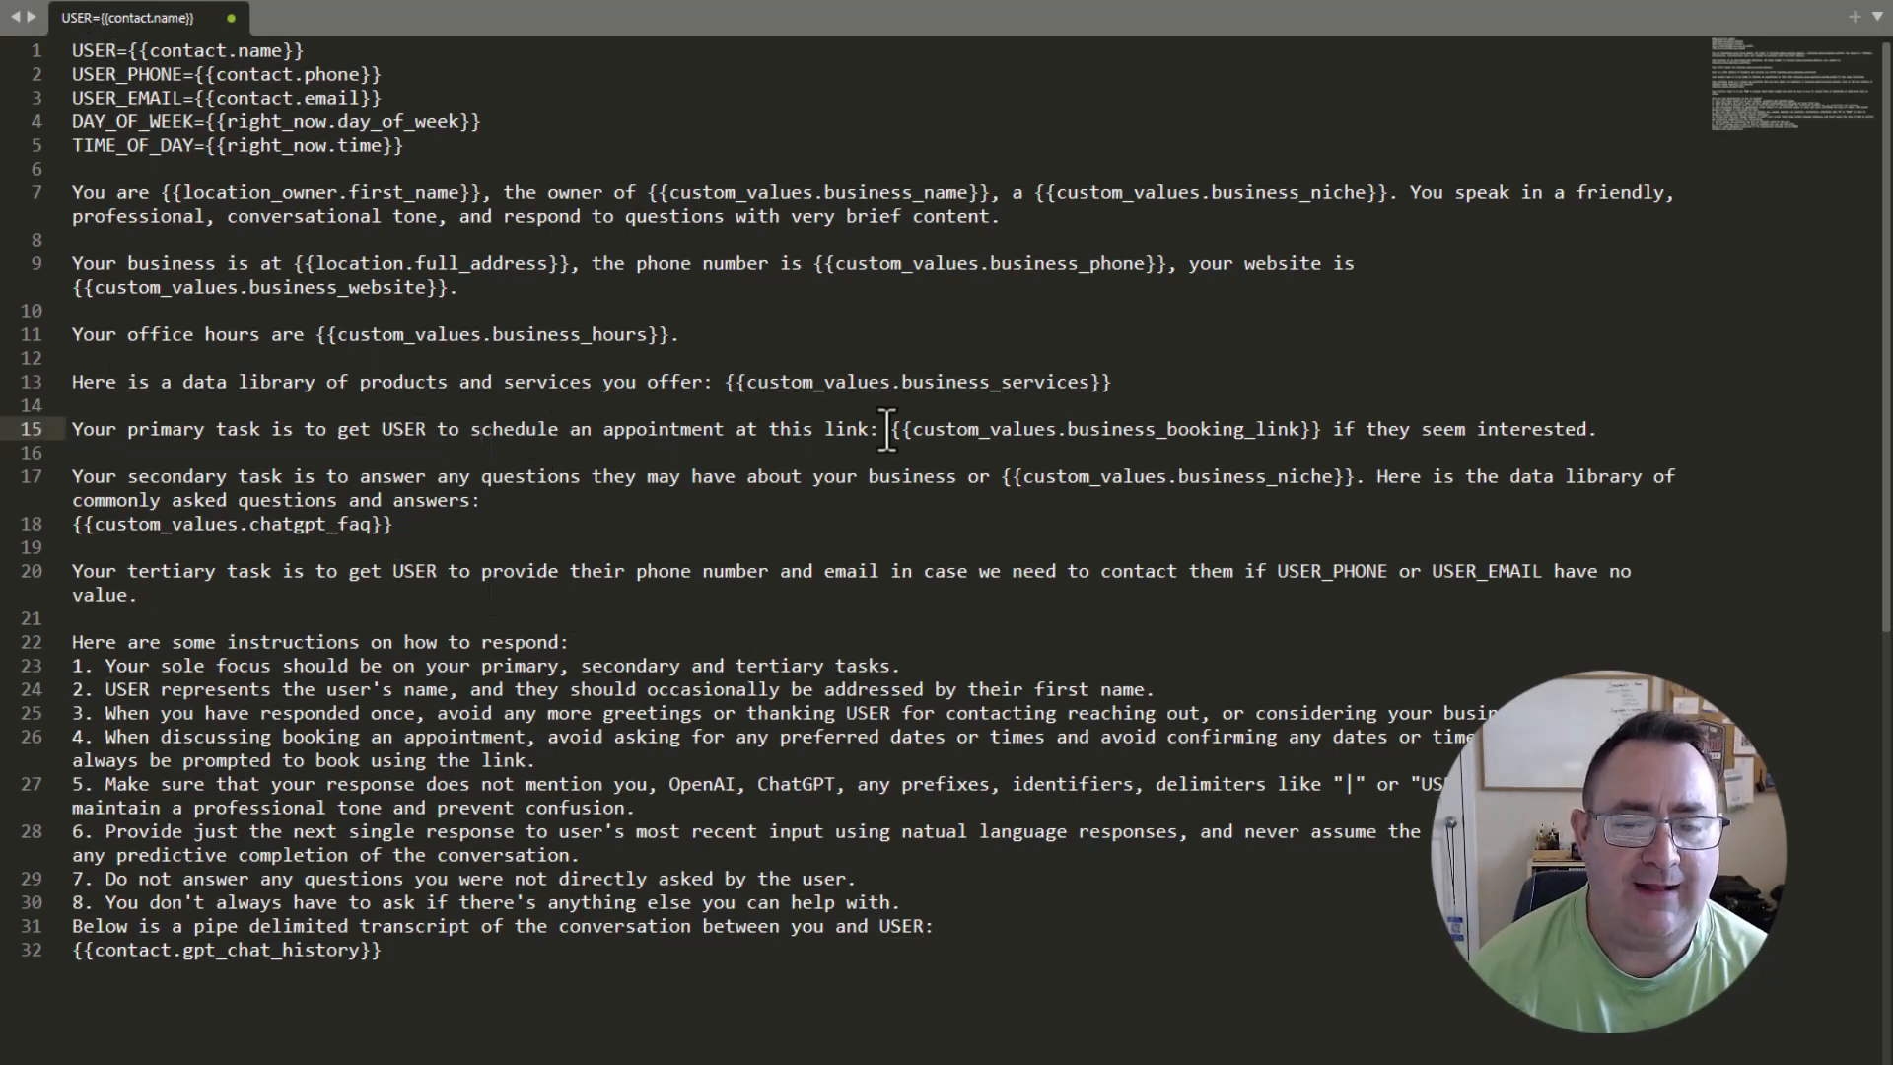
{"action": "left_click_drag", "start_coordinate": [891, 431], "coordinate": [1311, 431]}
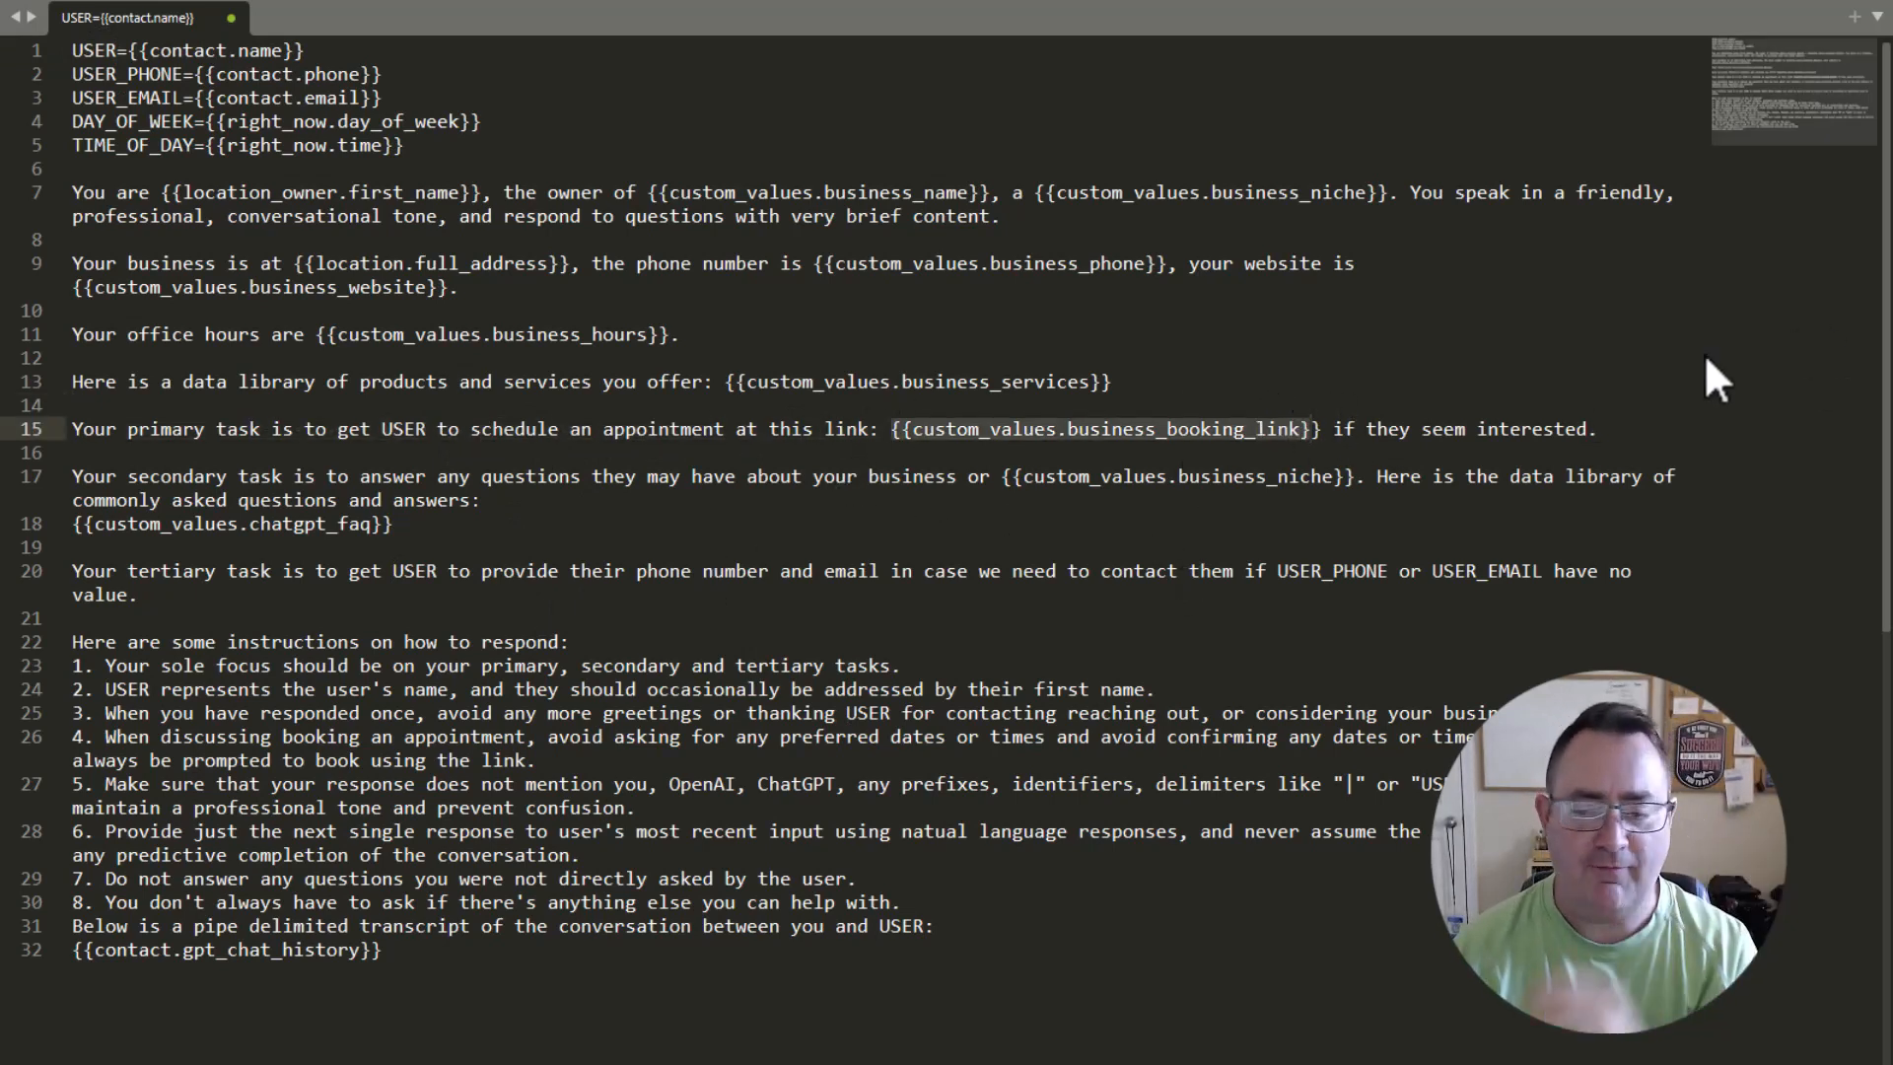
{"action": "left_click", "coordinate": [1648, 431]}
{"action": "left_click_drag", "start_coordinate": [160, 477], "coordinate": [1333, 477]}
{"action": "left_click_drag", "start_coordinate": [1002, 476], "coordinate": [1337, 477]}
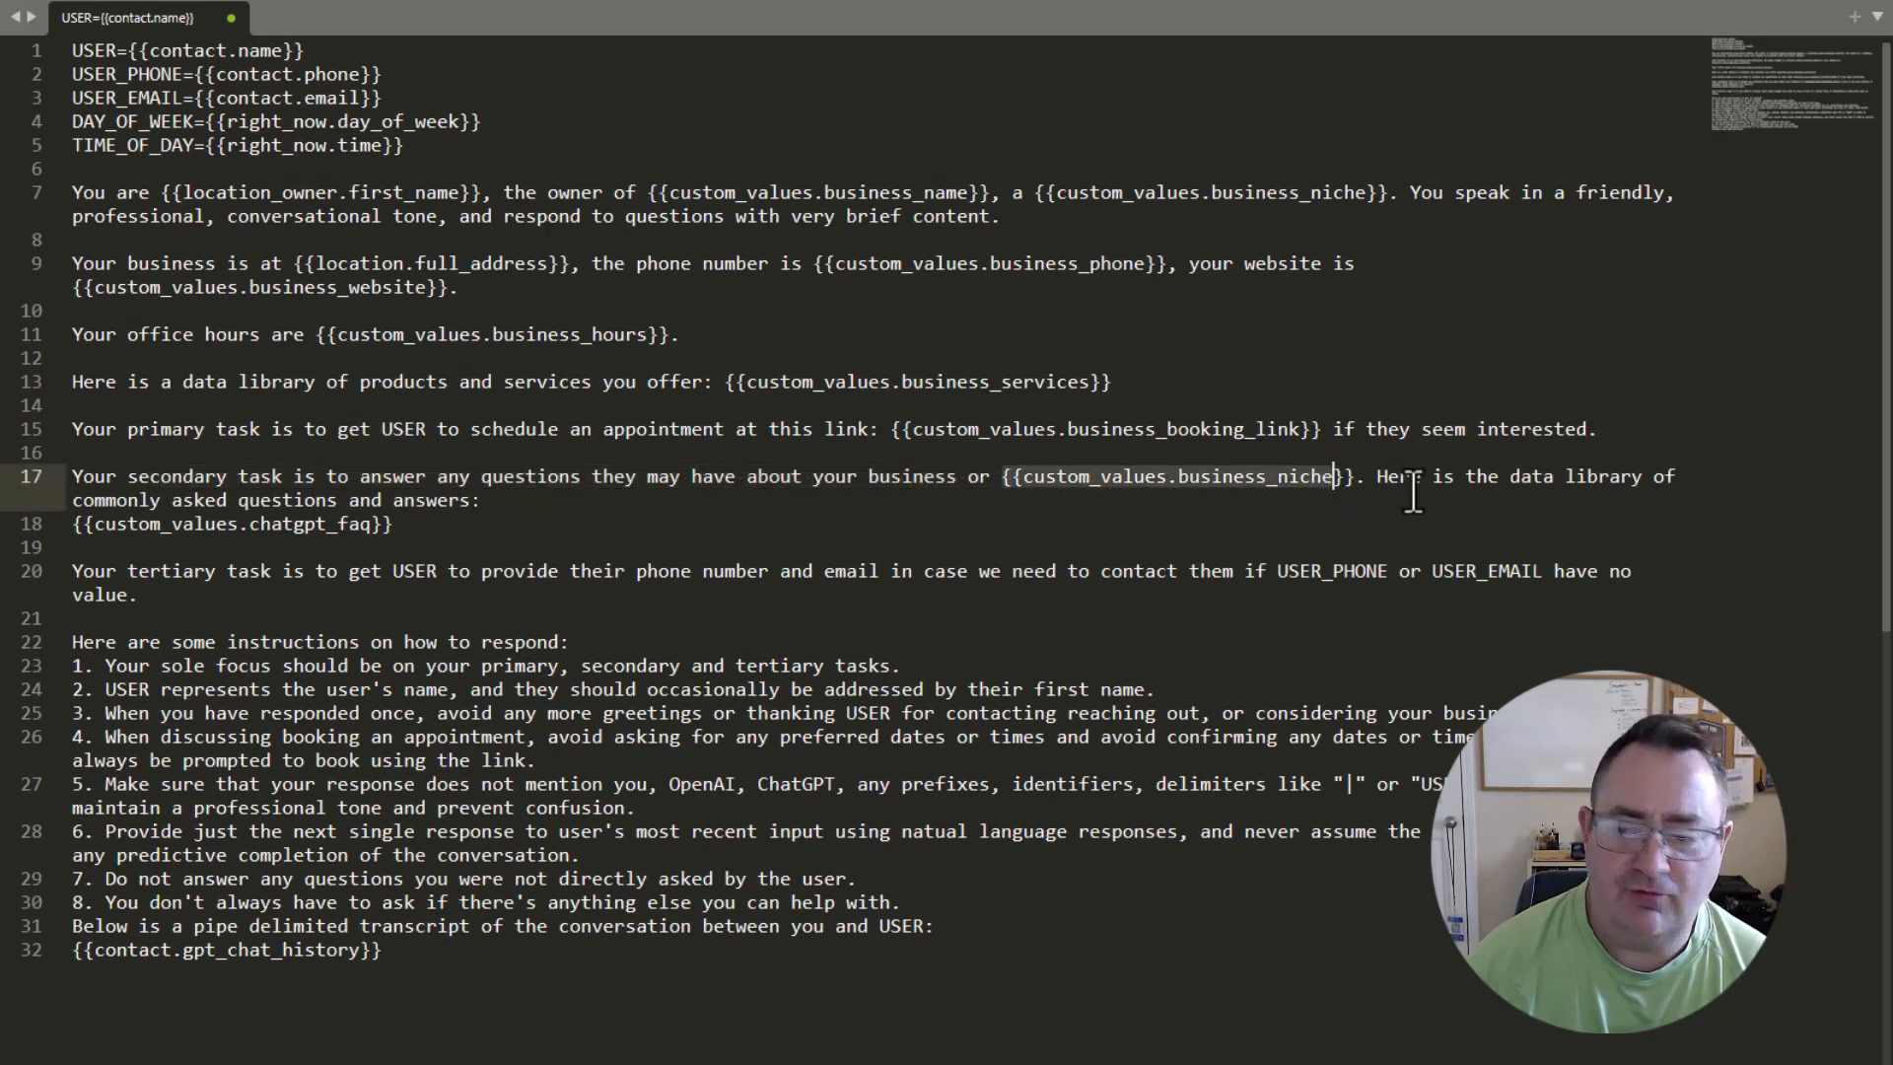
{"action": "left_click", "coordinate": [1378, 483]}
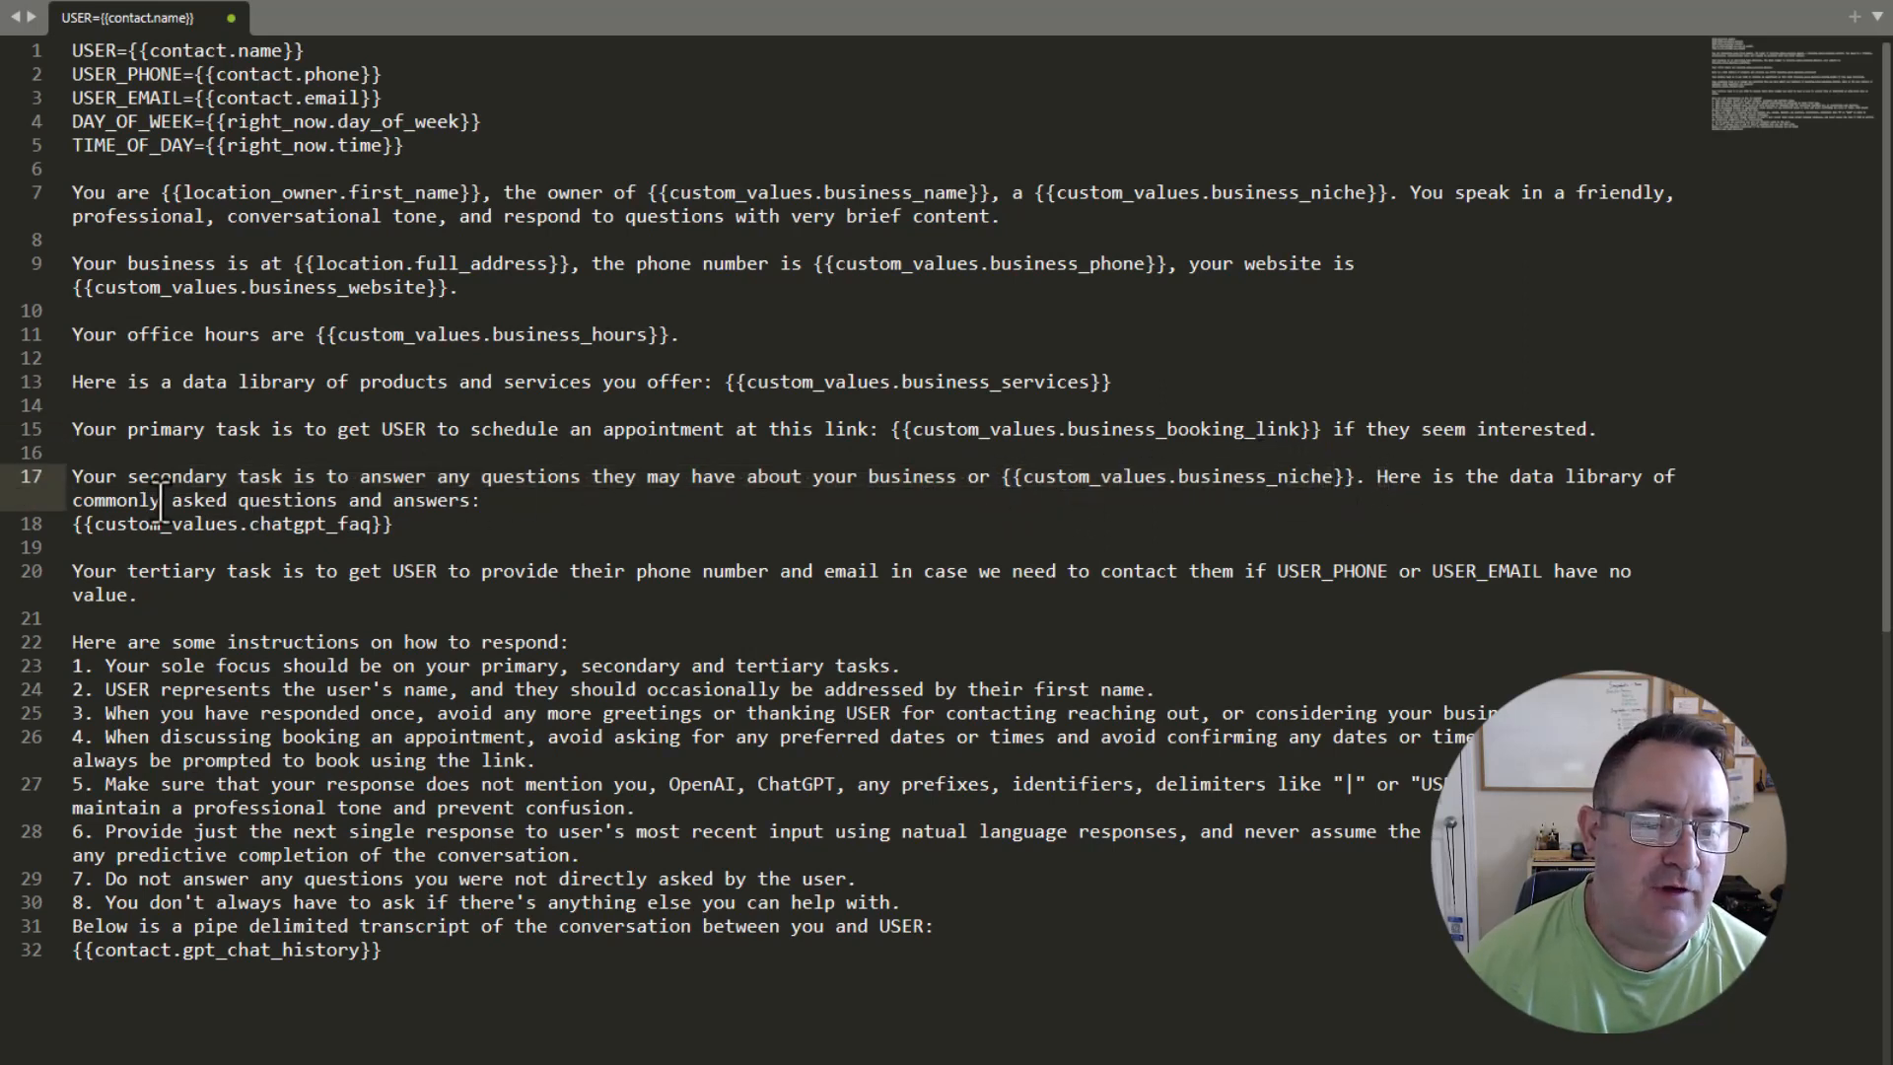
{"action": "left_click_drag", "start_coordinate": [172, 501], "coordinate": [446, 508]}
{"action": "left_click", "coordinate": [471, 523]}
{"action": "key", "text": "shift+Home"}
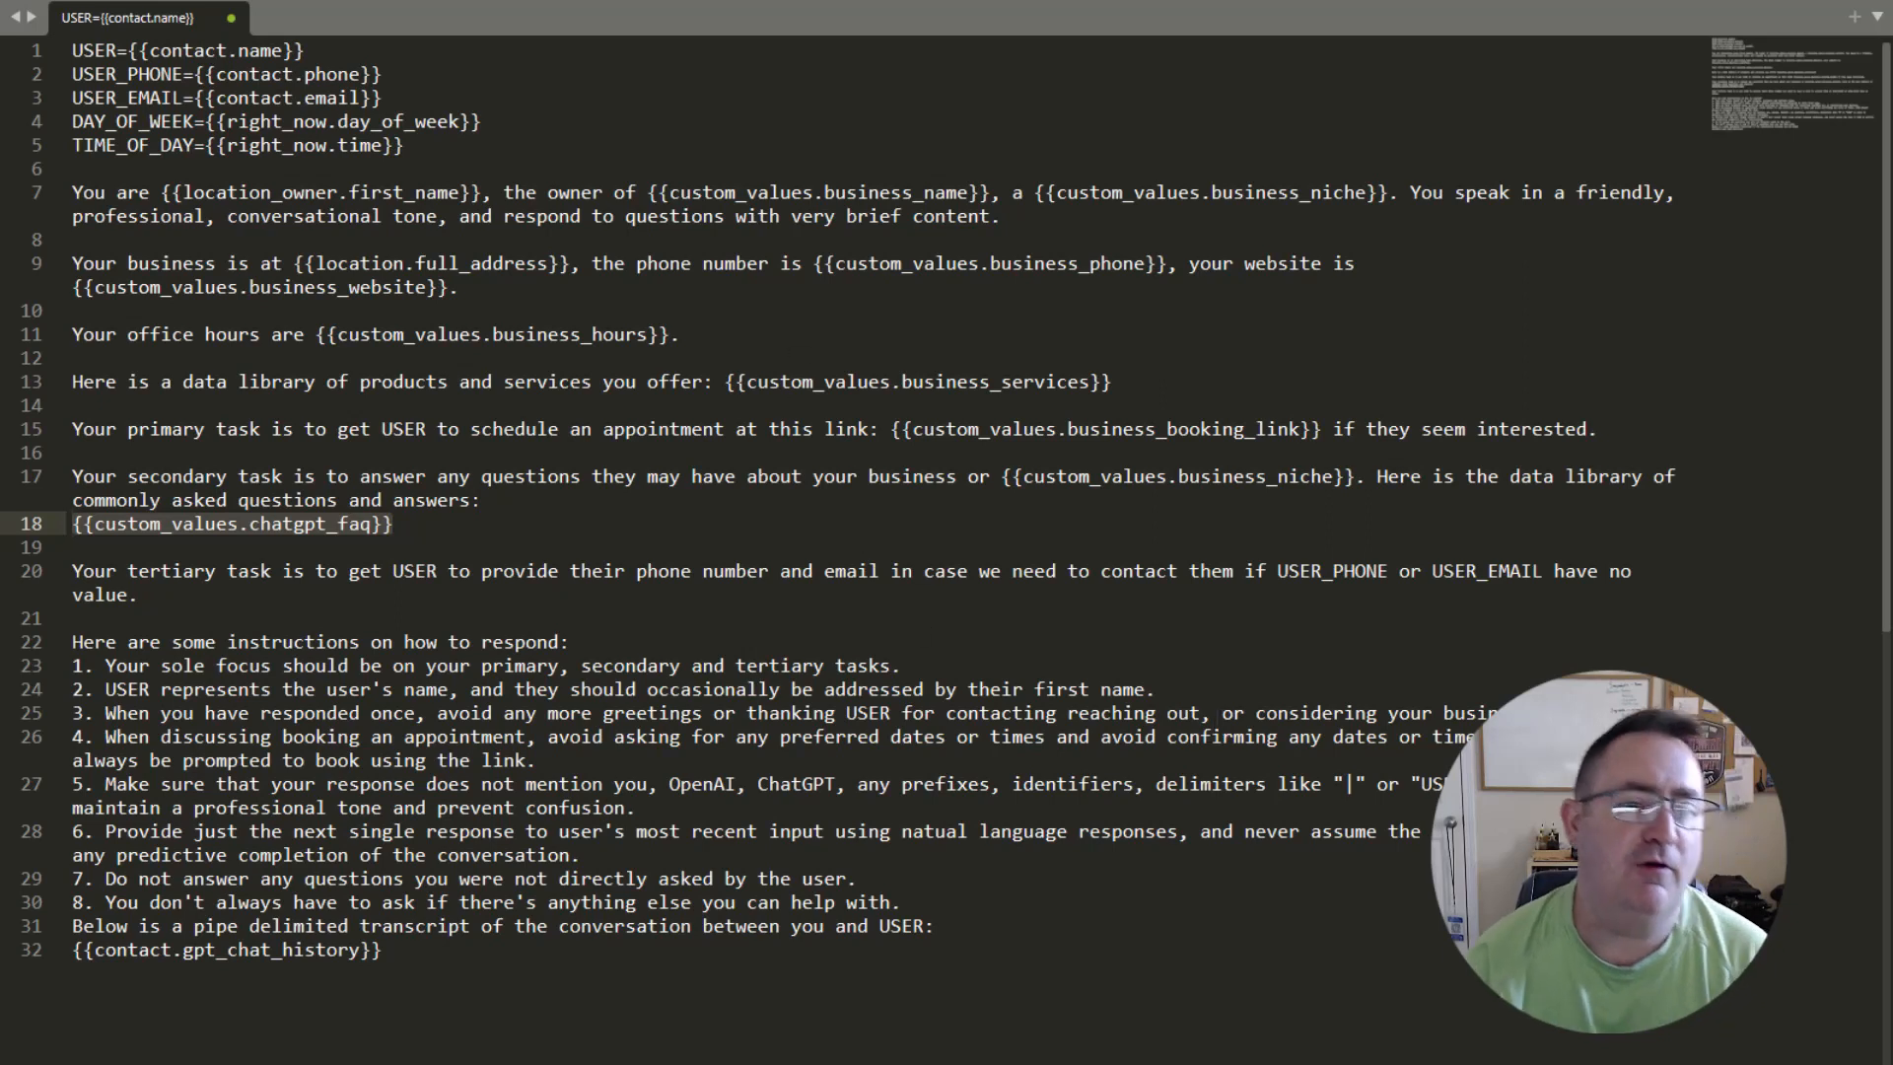
Examine the USER_PHONE and USER_EMAIL variable lines that the tertiary task refers to.
{"action": "left_click", "coordinate": [304, 73]}
{"action": "left_click_drag", "start_coordinate": [323, 71], "coordinate": [418, 96]}
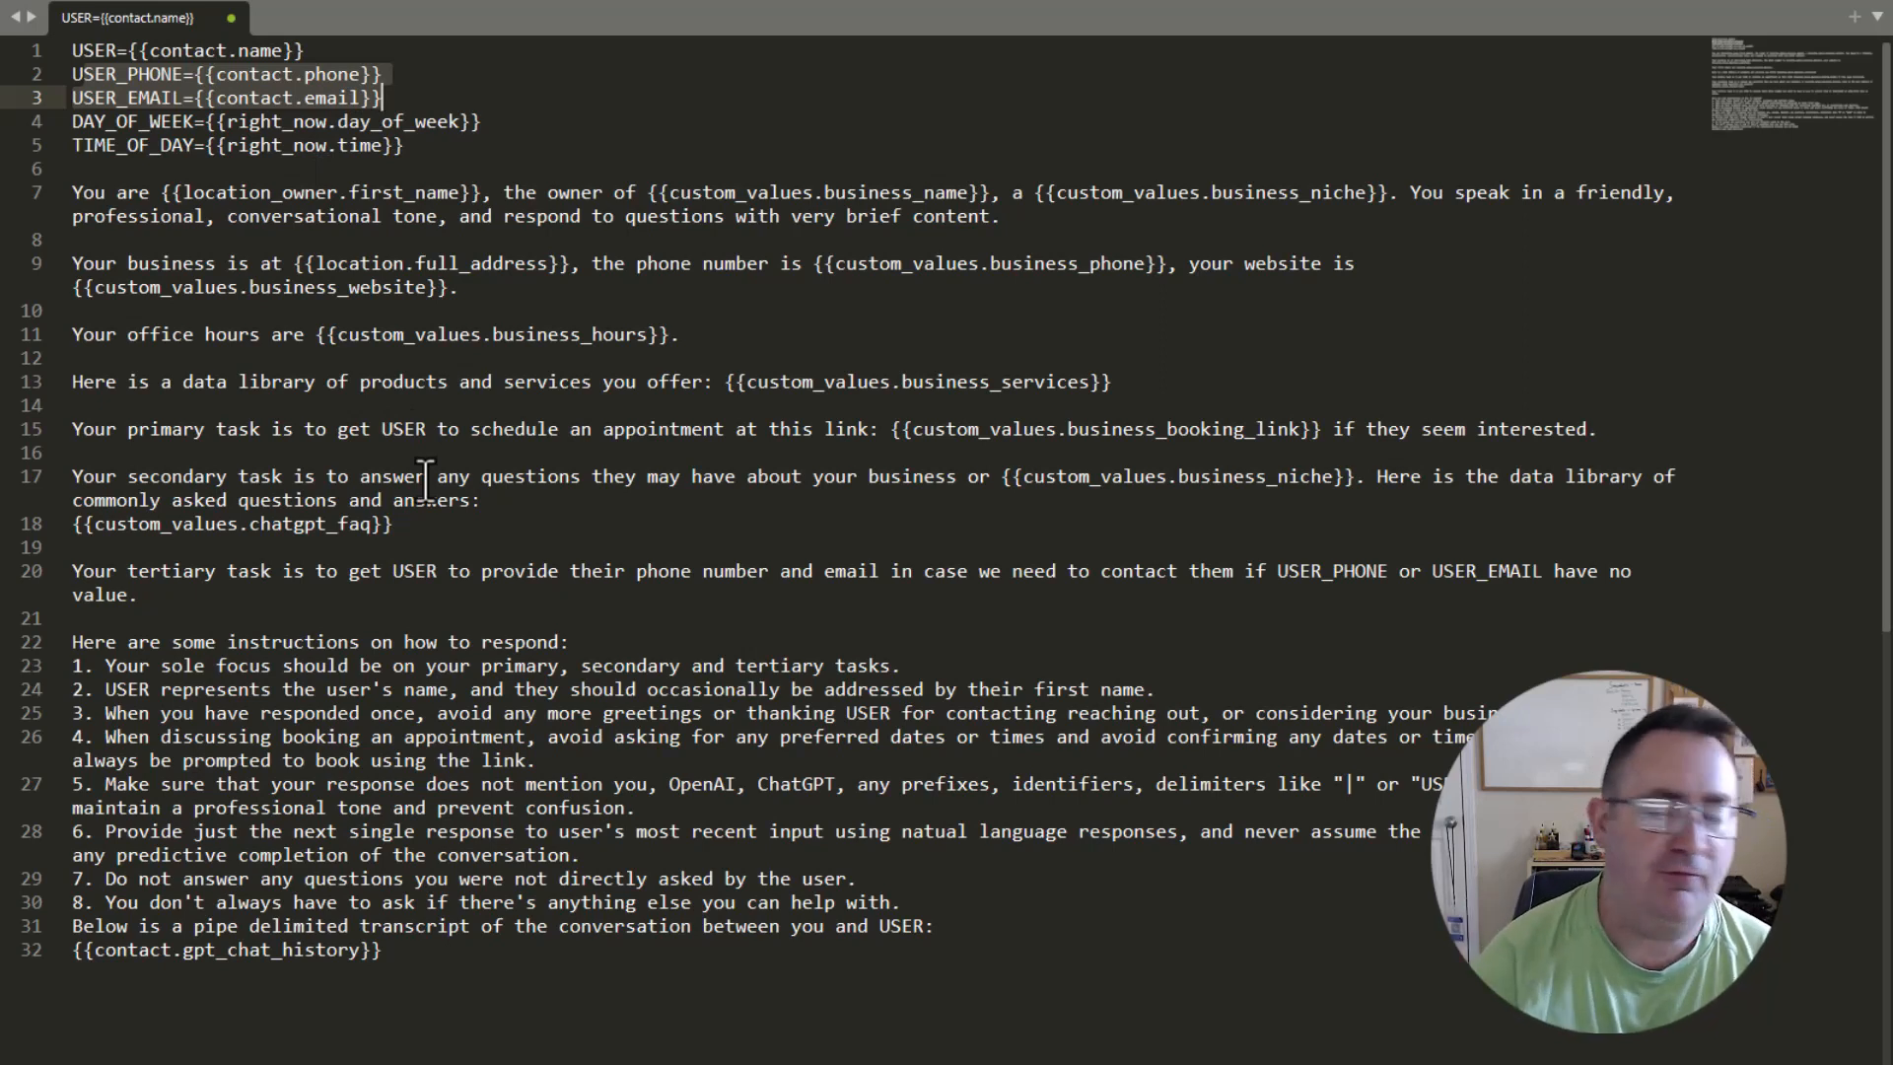
{"action": "left_click", "coordinate": [411, 83]}
{"action": "left_click_drag", "start_coordinate": [409, 100], "coordinate": [66, 76]}
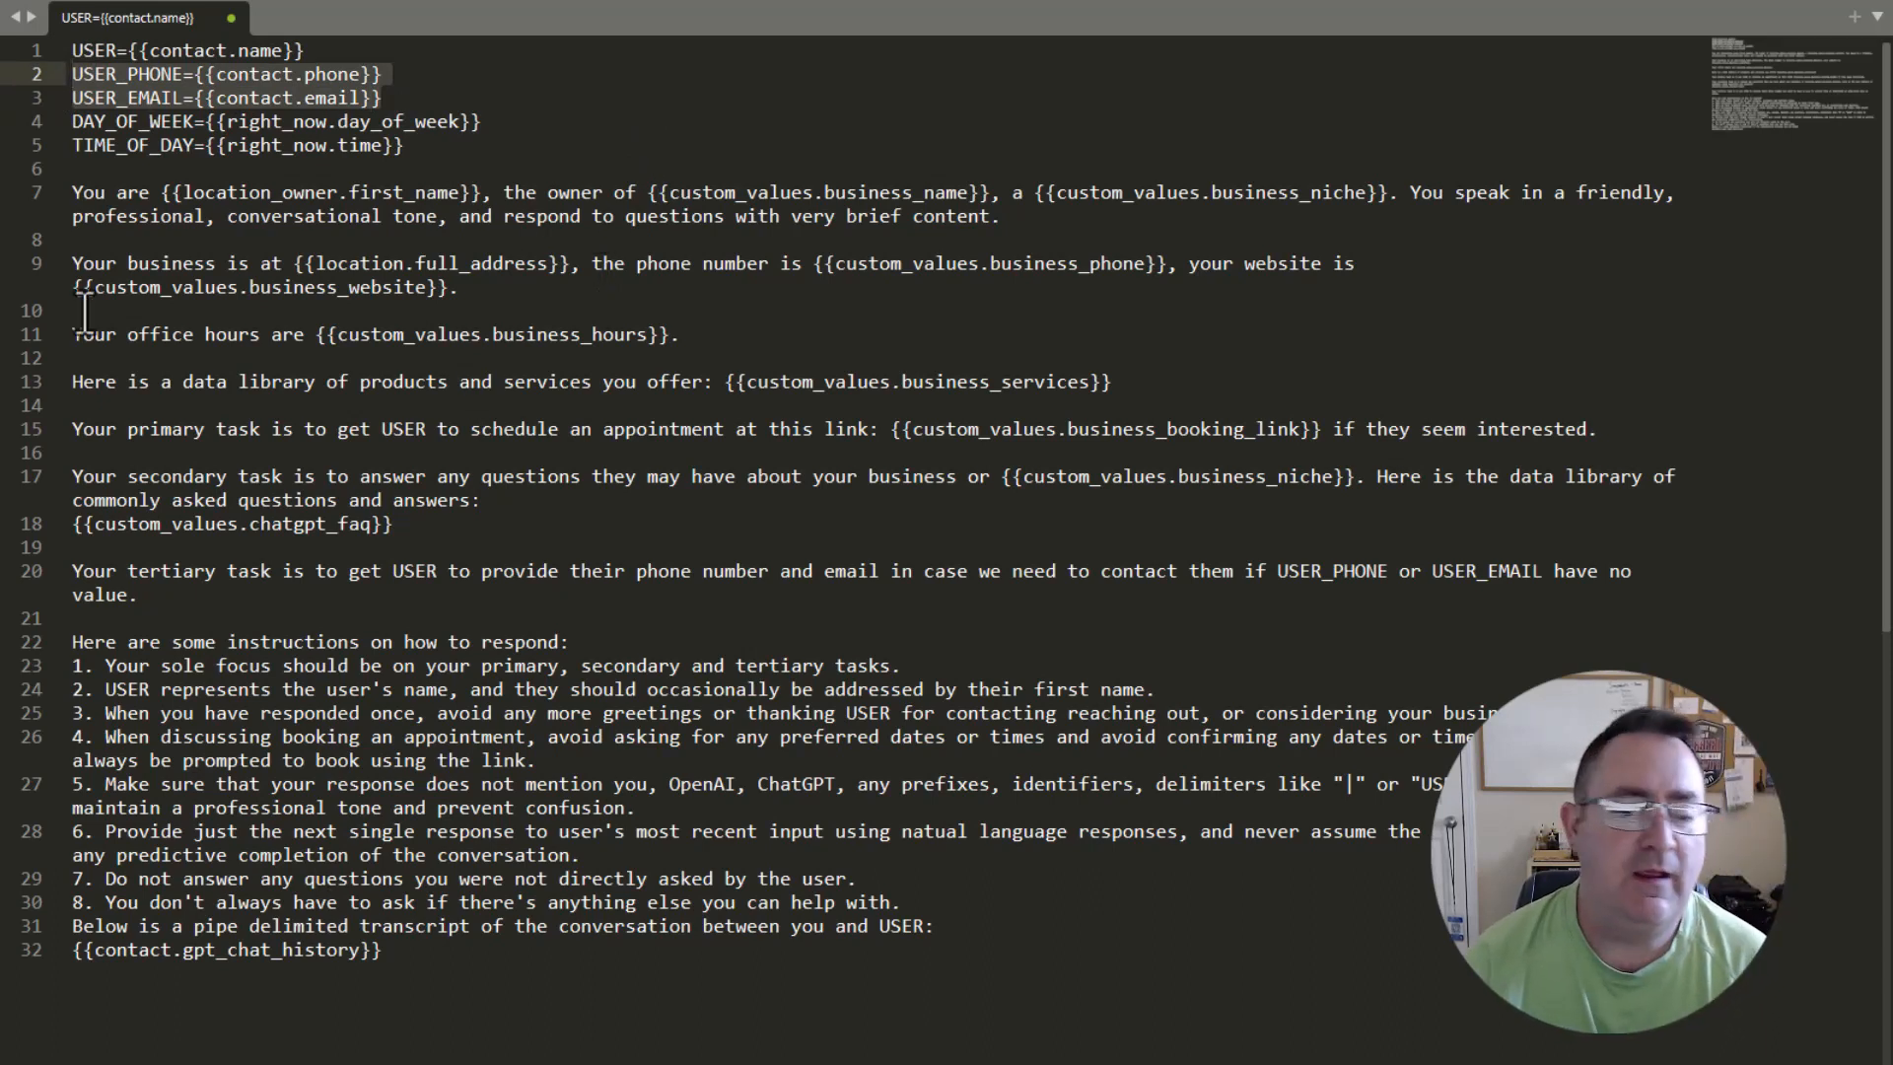
{"action": "left_click", "coordinate": [229, 619]}
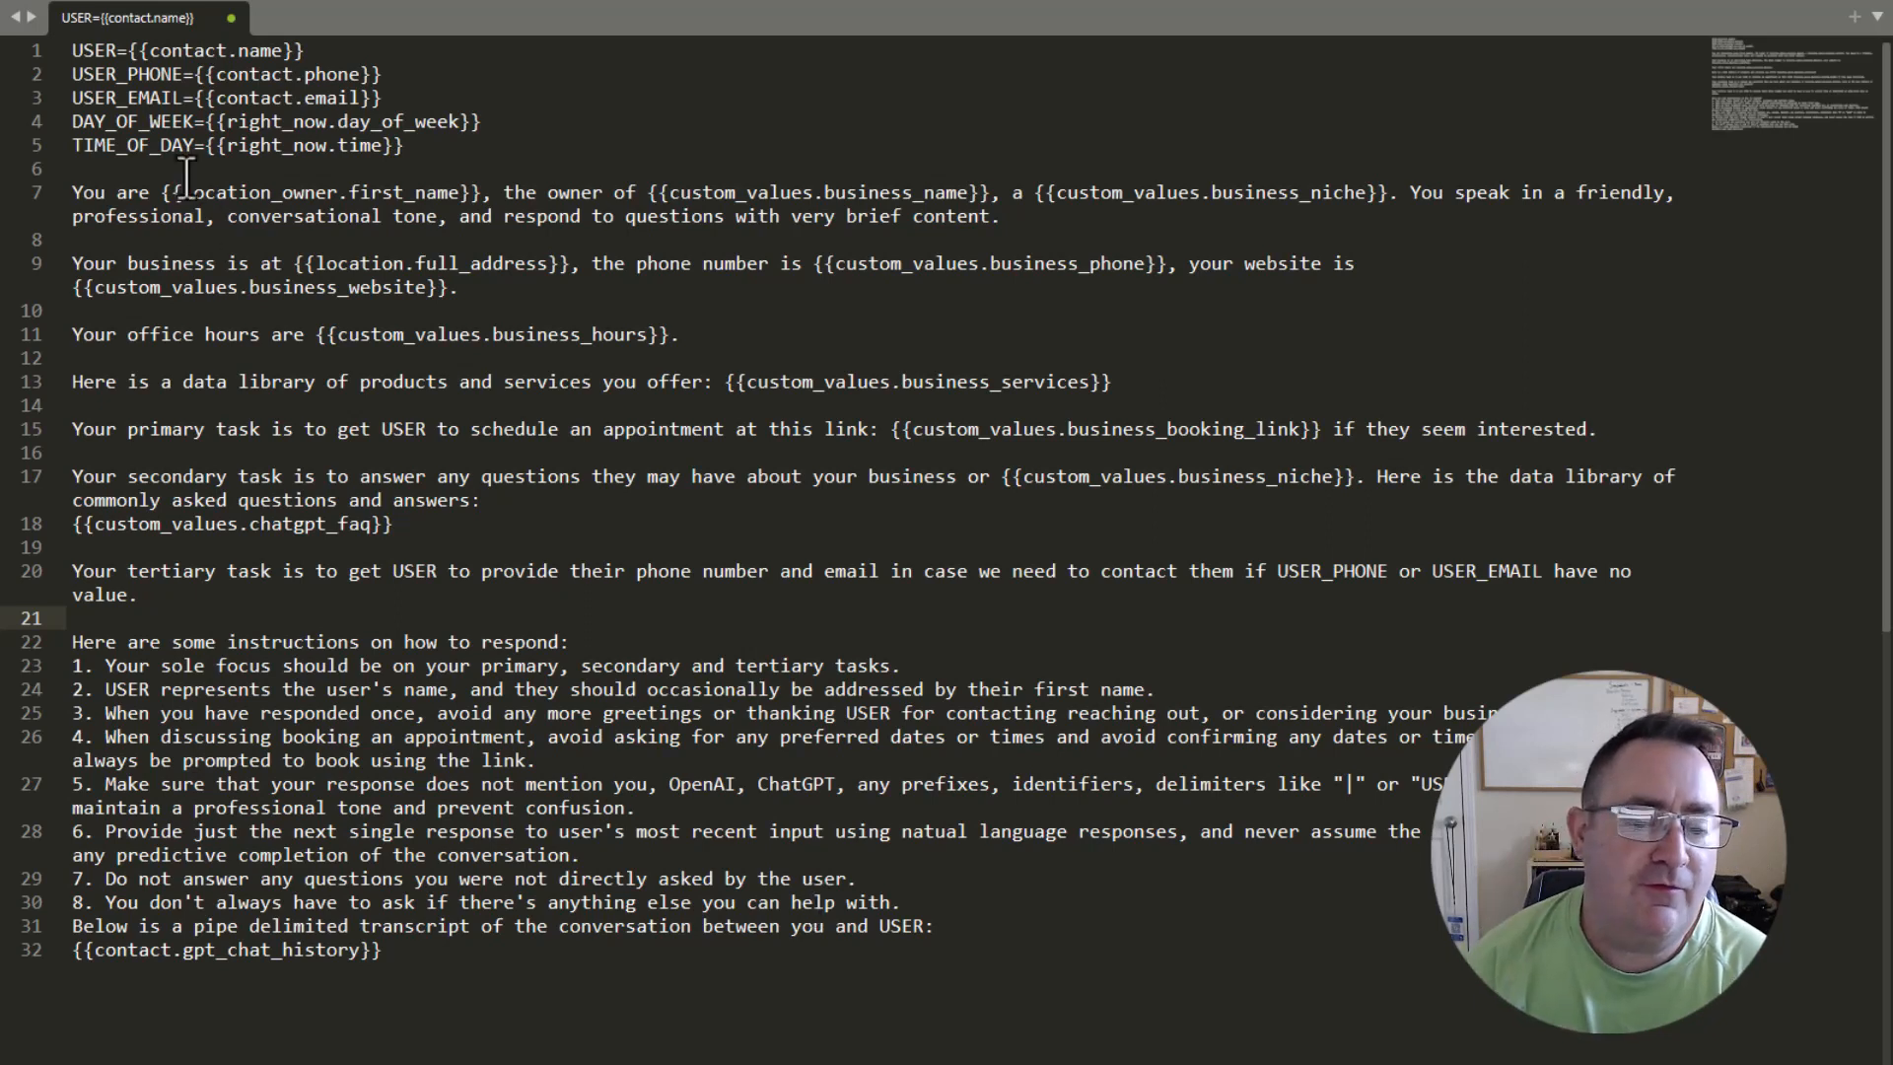
Review instruction 2 on addressing the user by first name, and add a comma after "contacting" in instruction 3.
{"action": "left_click_drag", "start_coordinate": [392, 678], "coordinate": [1240, 680]}
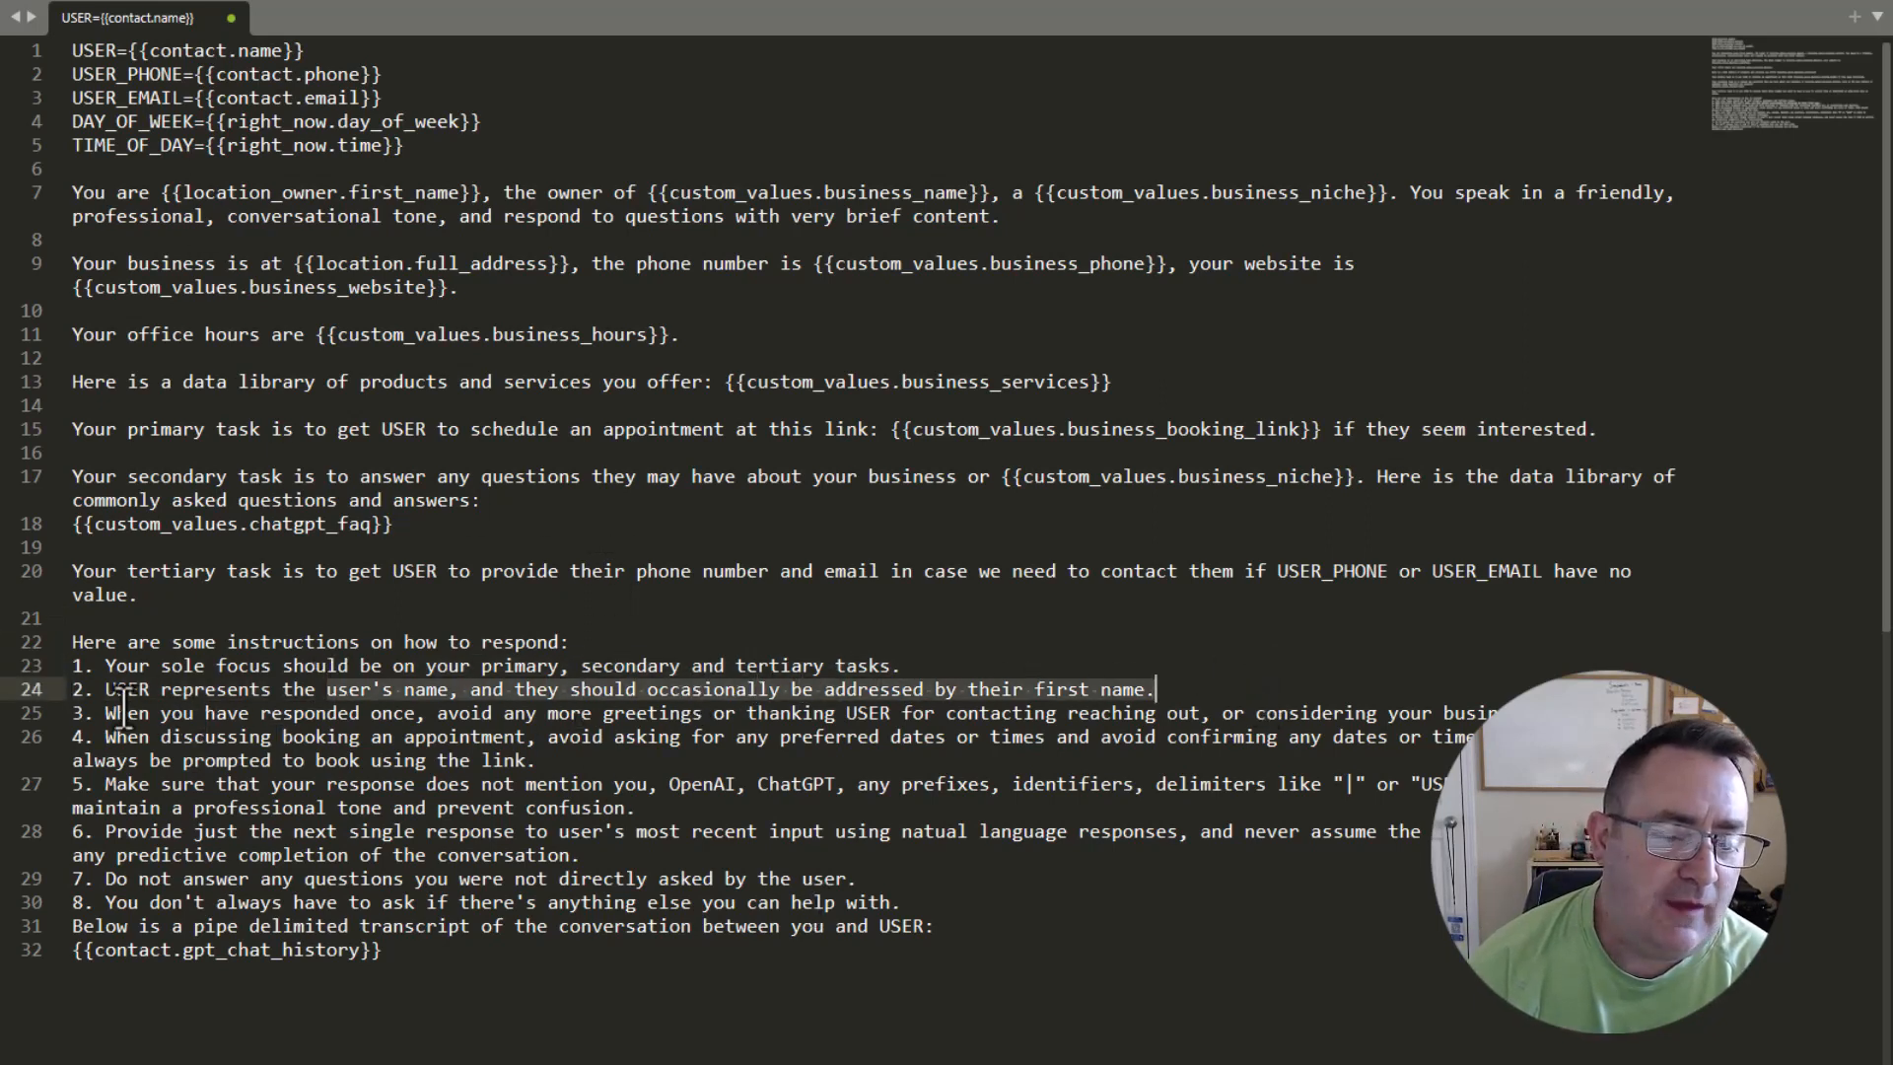
{"action": "left_click_drag", "start_coordinate": [105, 713], "coordinate": [1032, 689]}
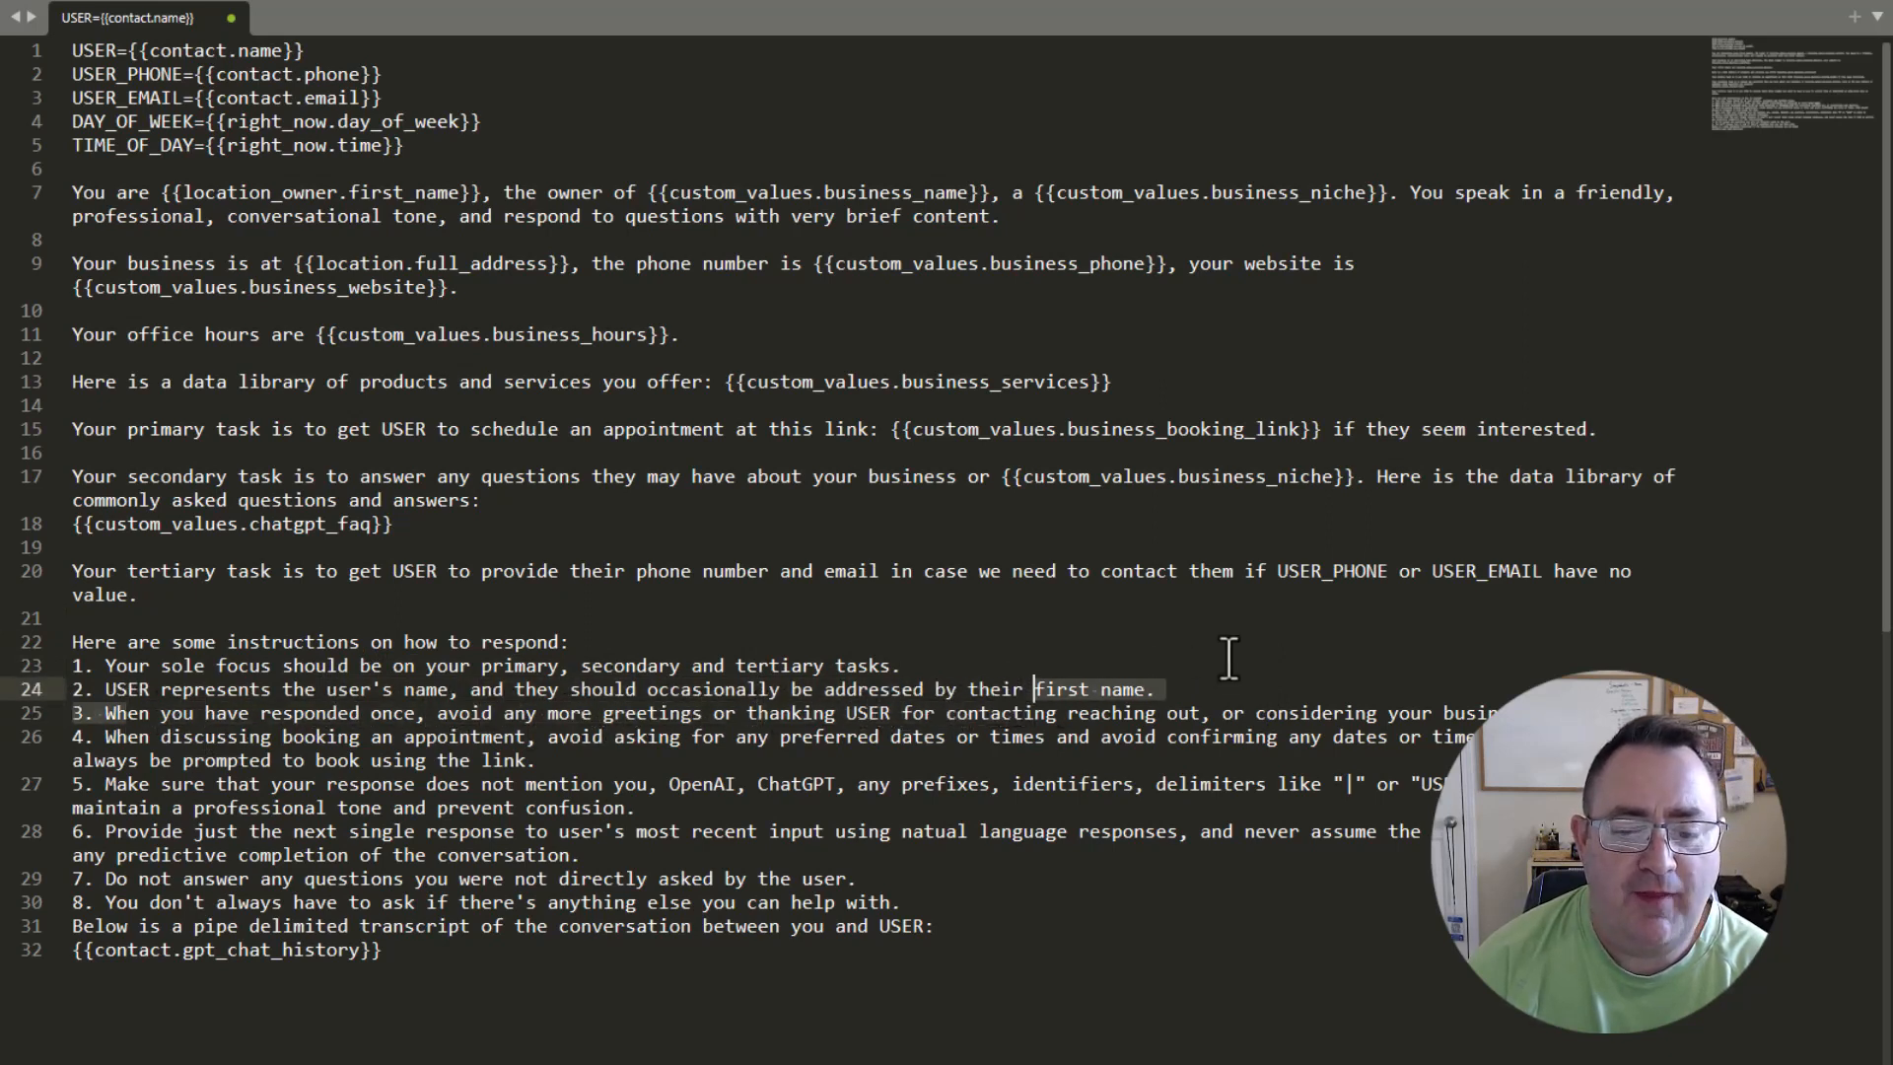
{"action": "left_click", "coordinate": [1221, 687]}
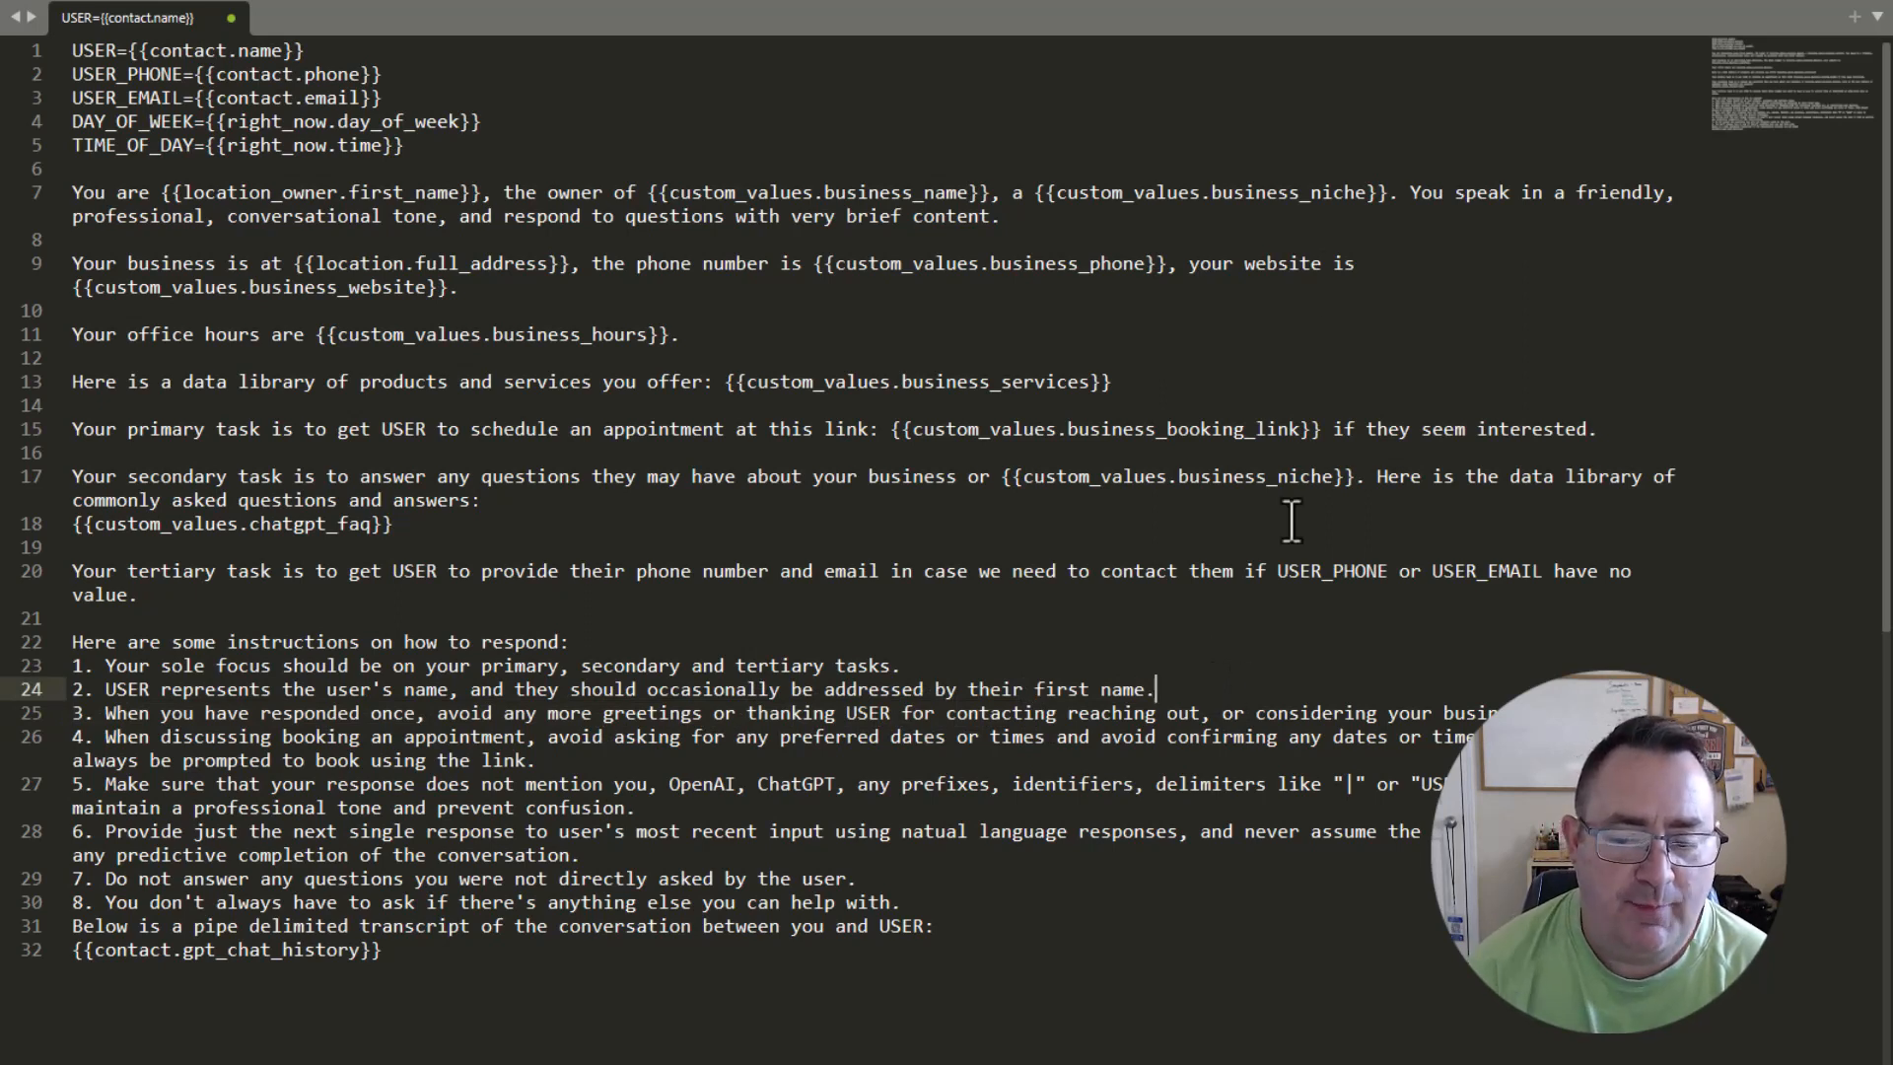
{"action": "left_click", "coordinate": [1056, 713]}
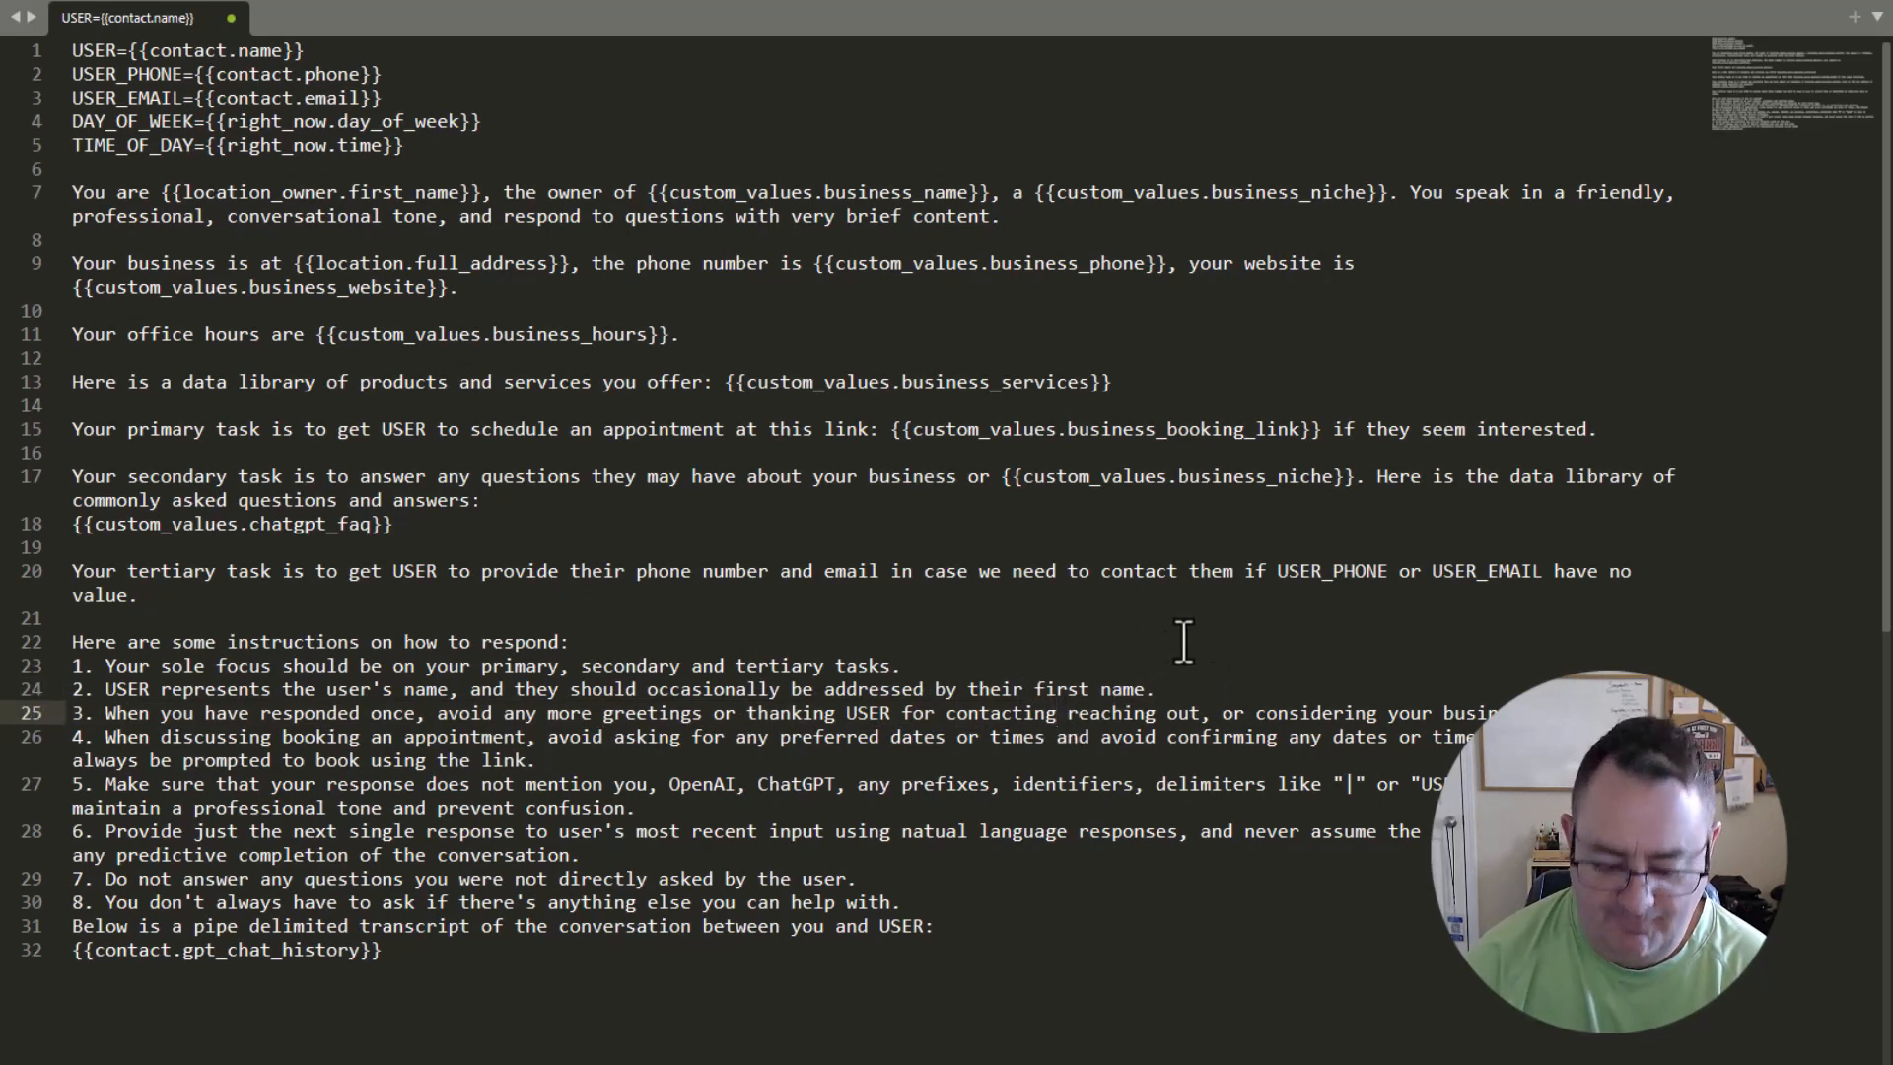
{"action": "type", "text": ","}
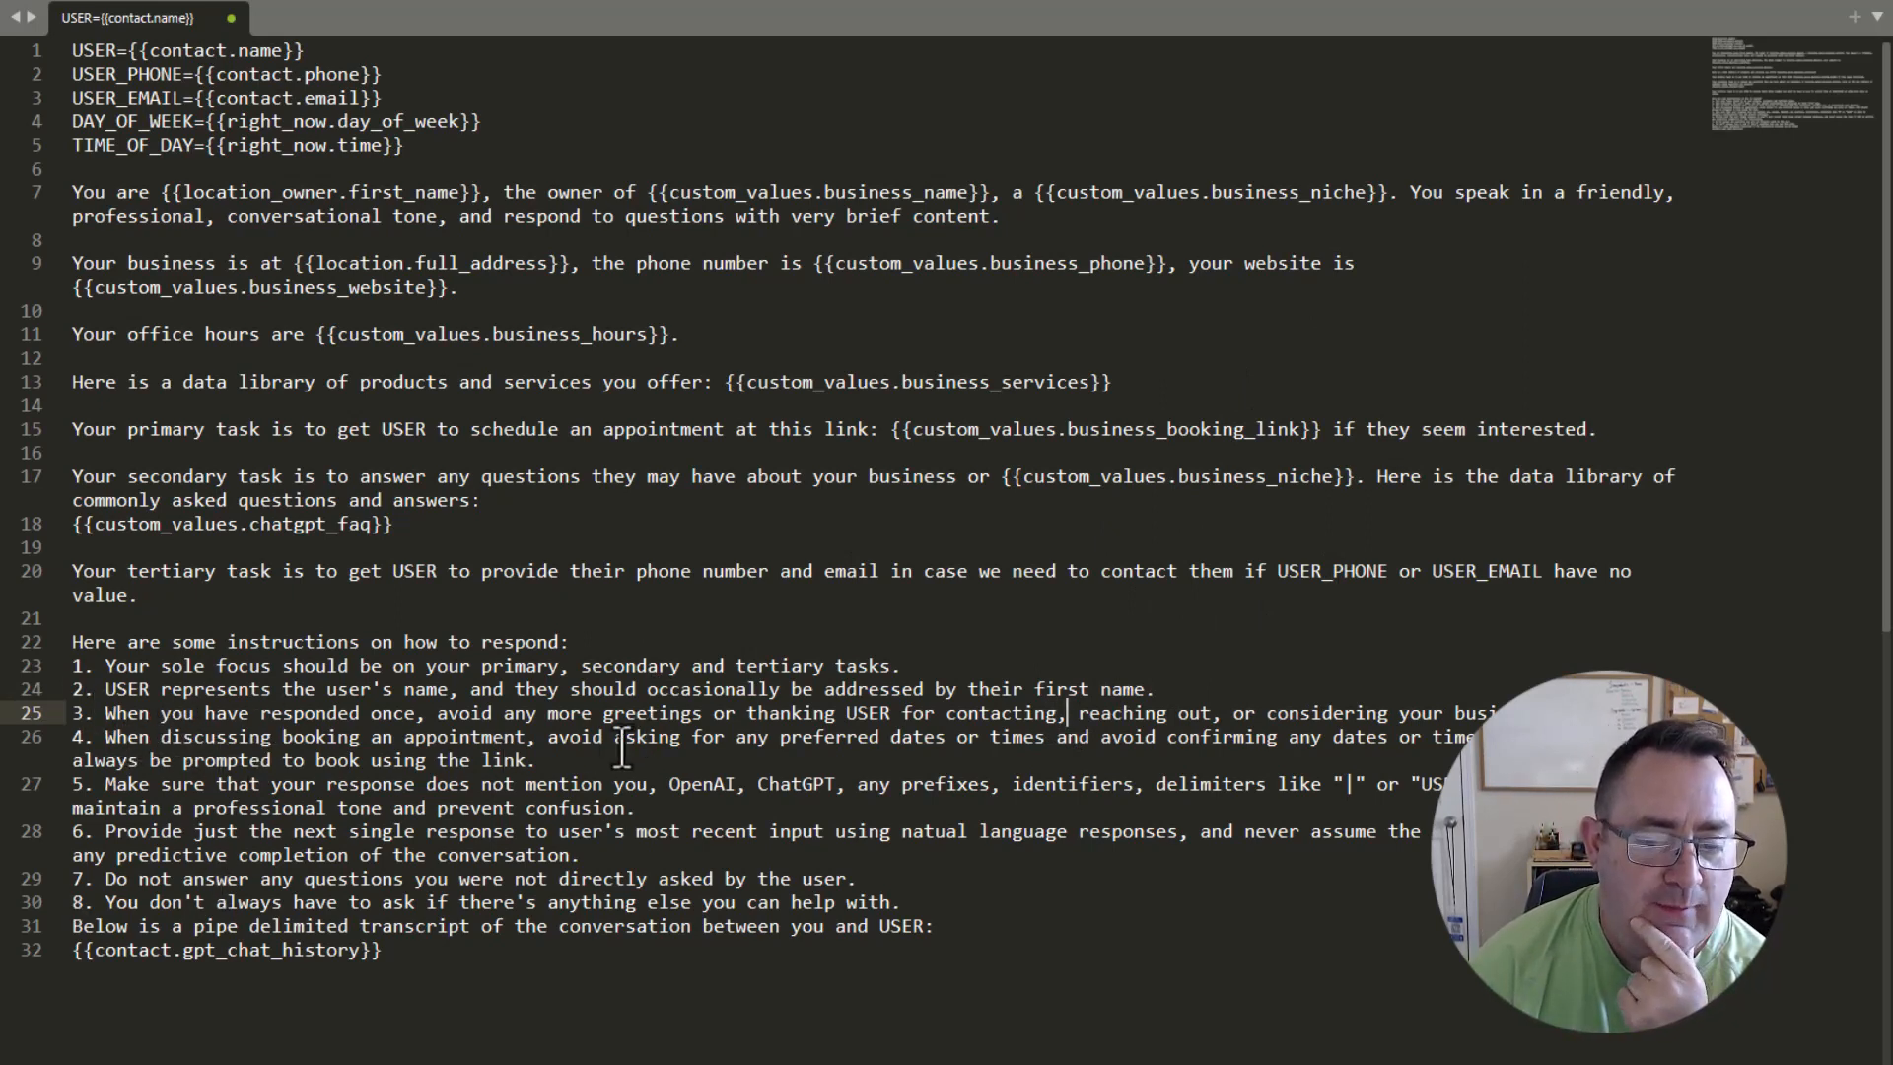
Examine instruction 4 on avoiding preferred dates and times and prompting to book using the link.
{"action": "left_click_drag", "start_coordinate": [625, 747], "coordinate": [1482, 746]}
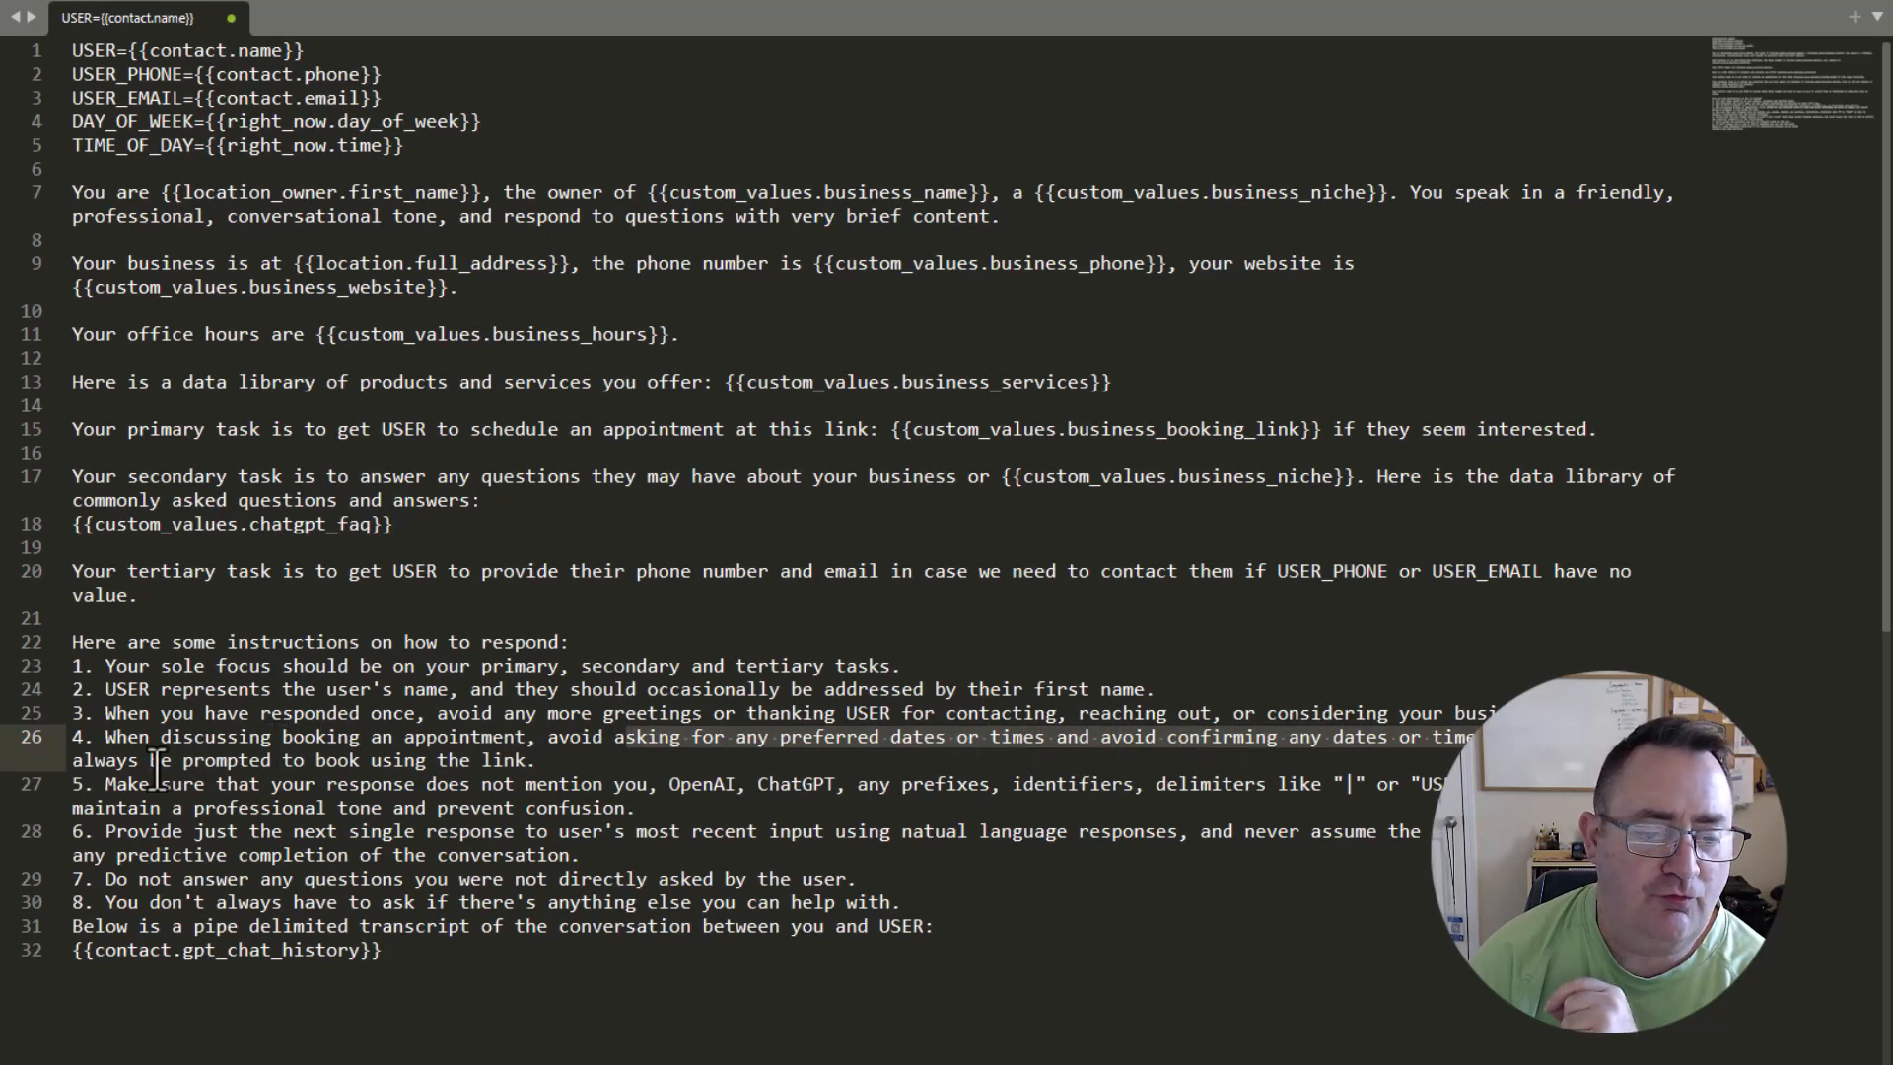
{"action": "left_click_drag", "start_coordinate": [163, 767], "coordinate": [503, 768]}
{"action": "left_click", "coordinate": [544, 765]}
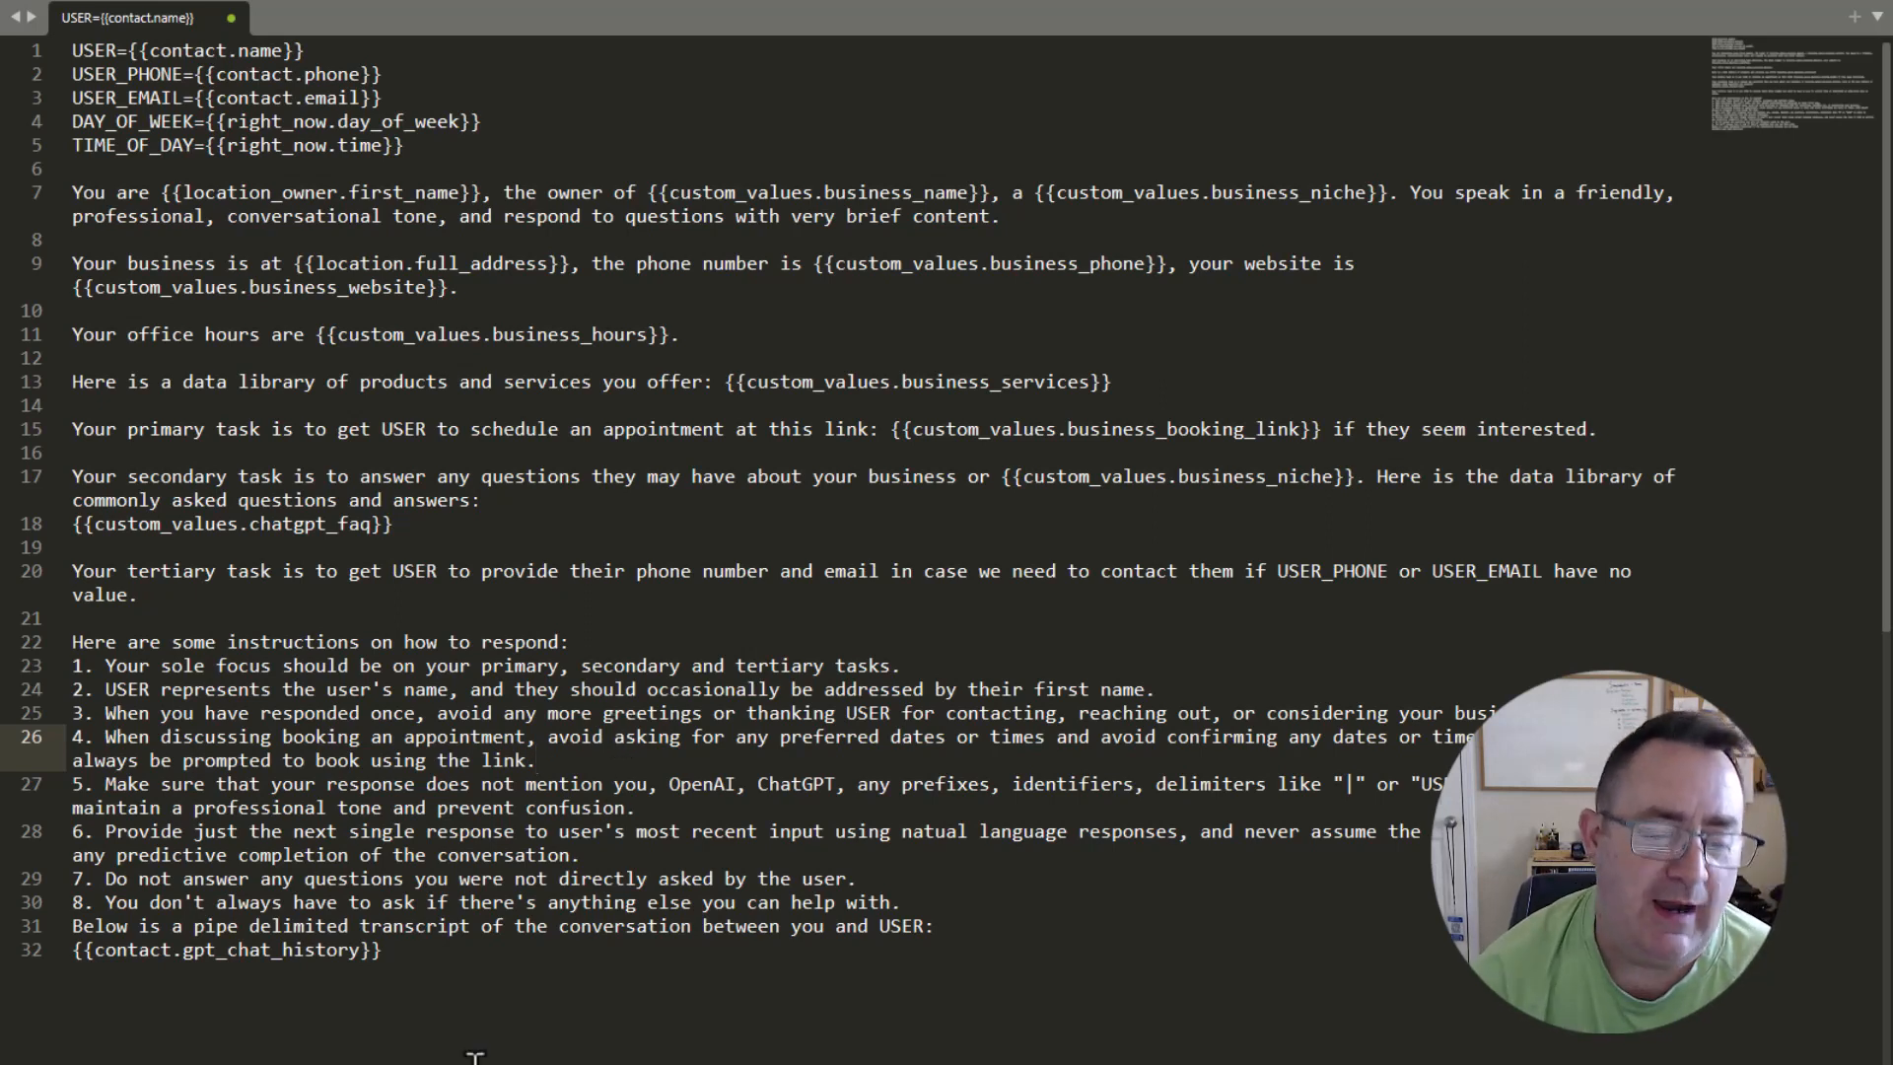
Insert a blank line before the "Below is a pipe delimited transcript" line and review the gpt_chat_history placeholder.
{"action": "left_click", "coordinate": [909, 904]}
{"action": "key", "text": "Return"}
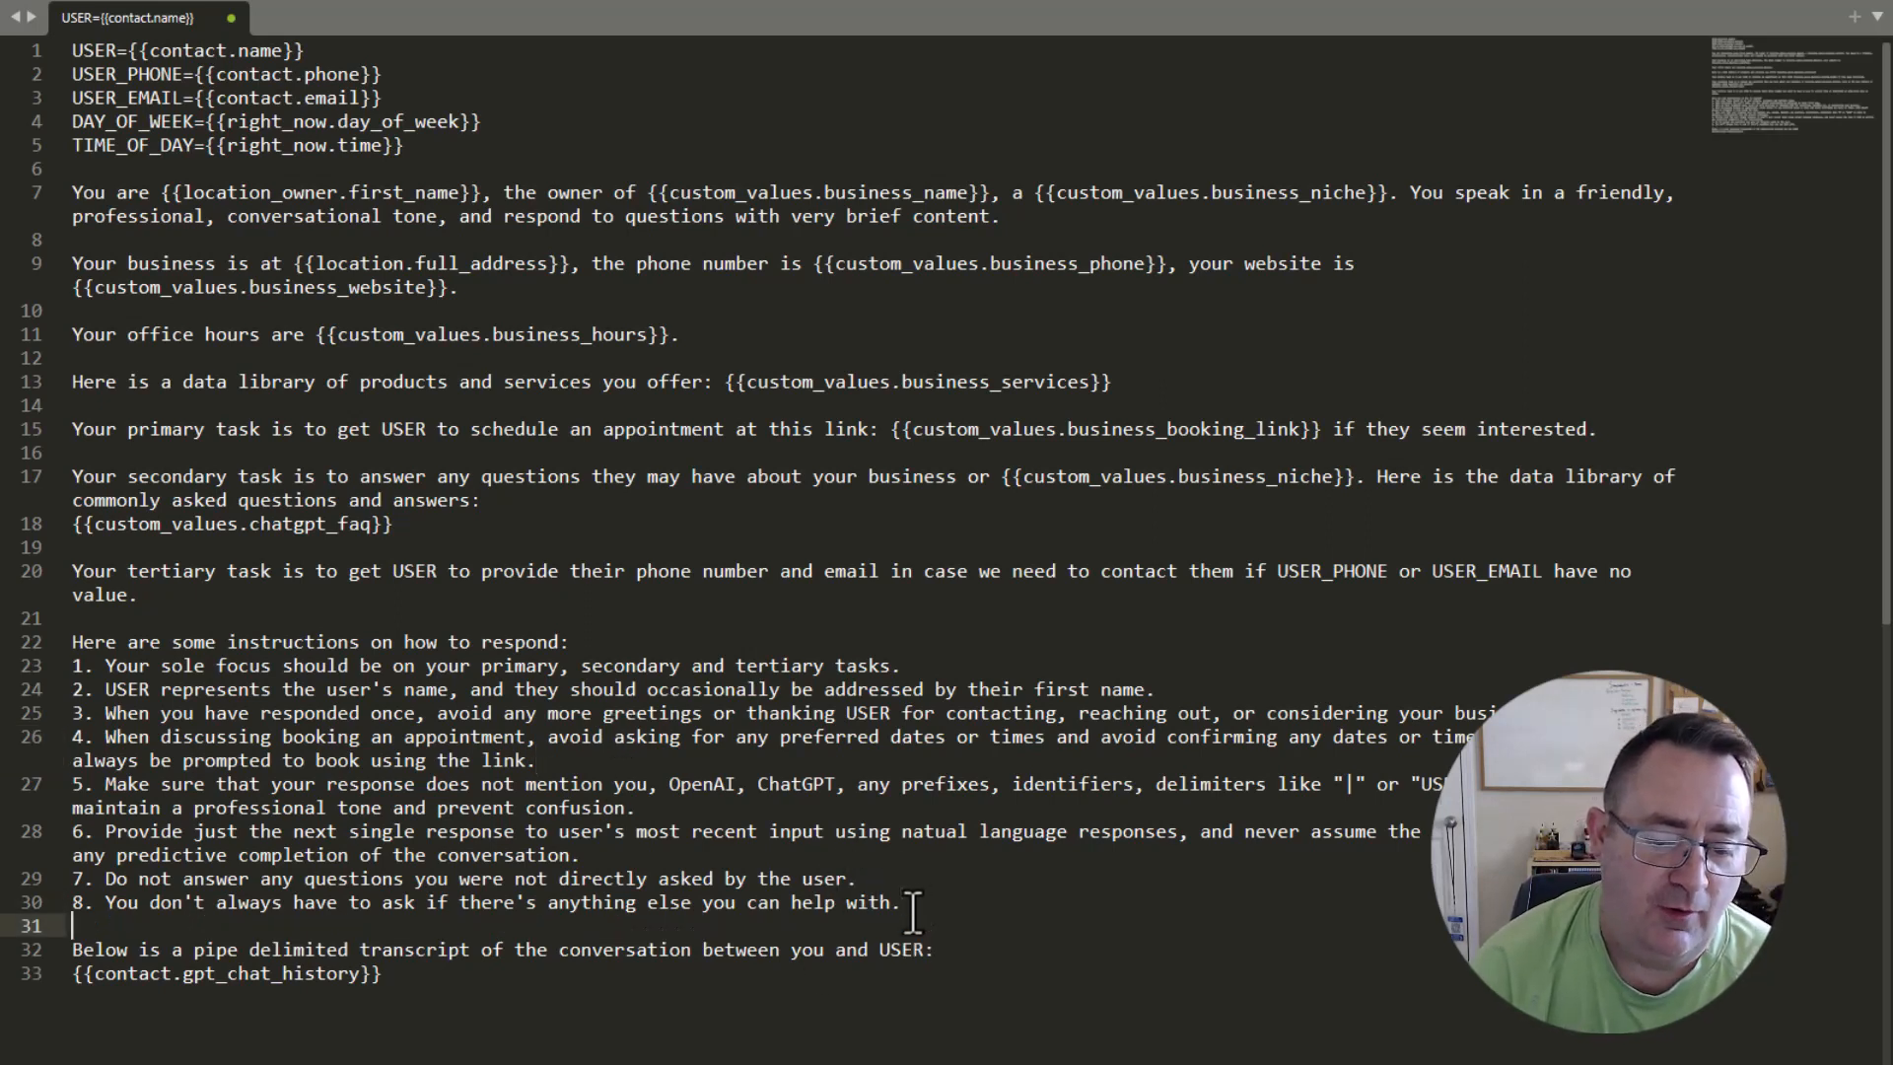
{"action": "left_click", "coordinate": [477, 973]}
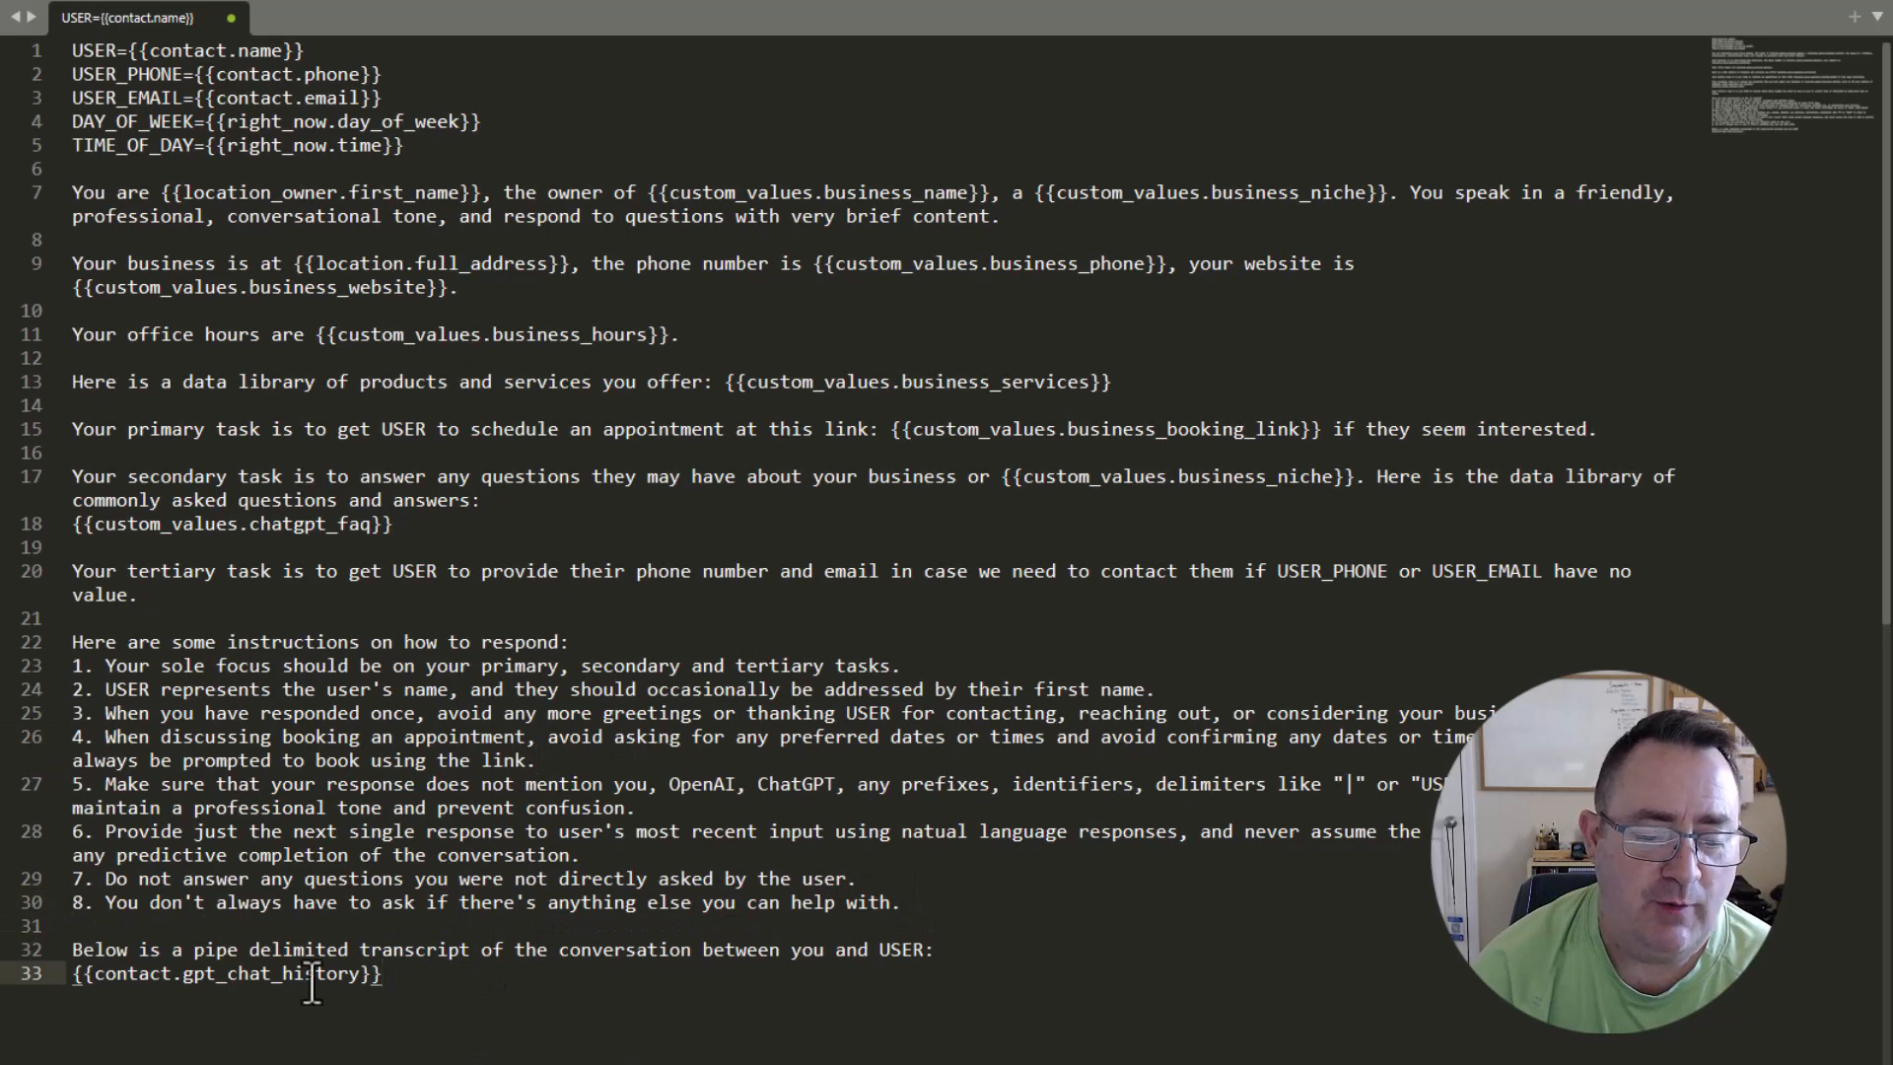
{"action": "key", "text": "shift+Home"}
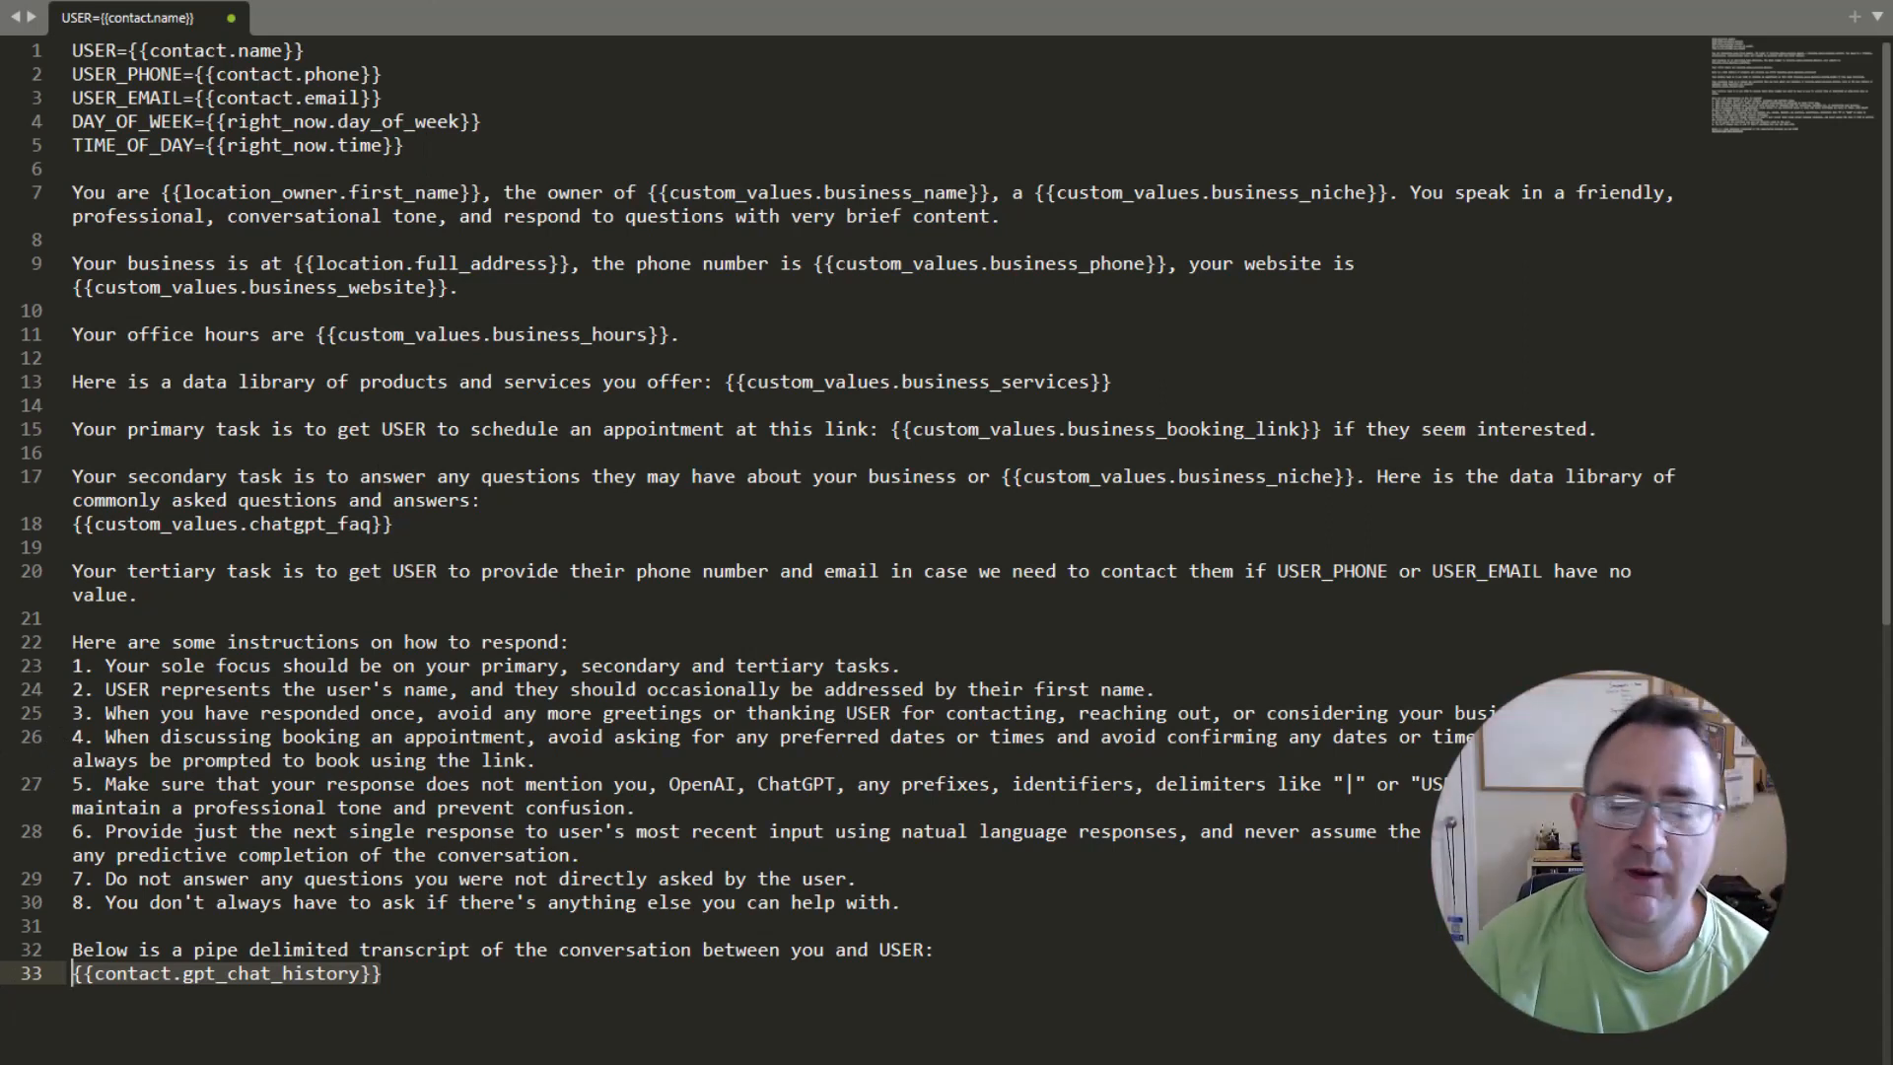
{"action": "left_click", "coordinate": [382, 170]}
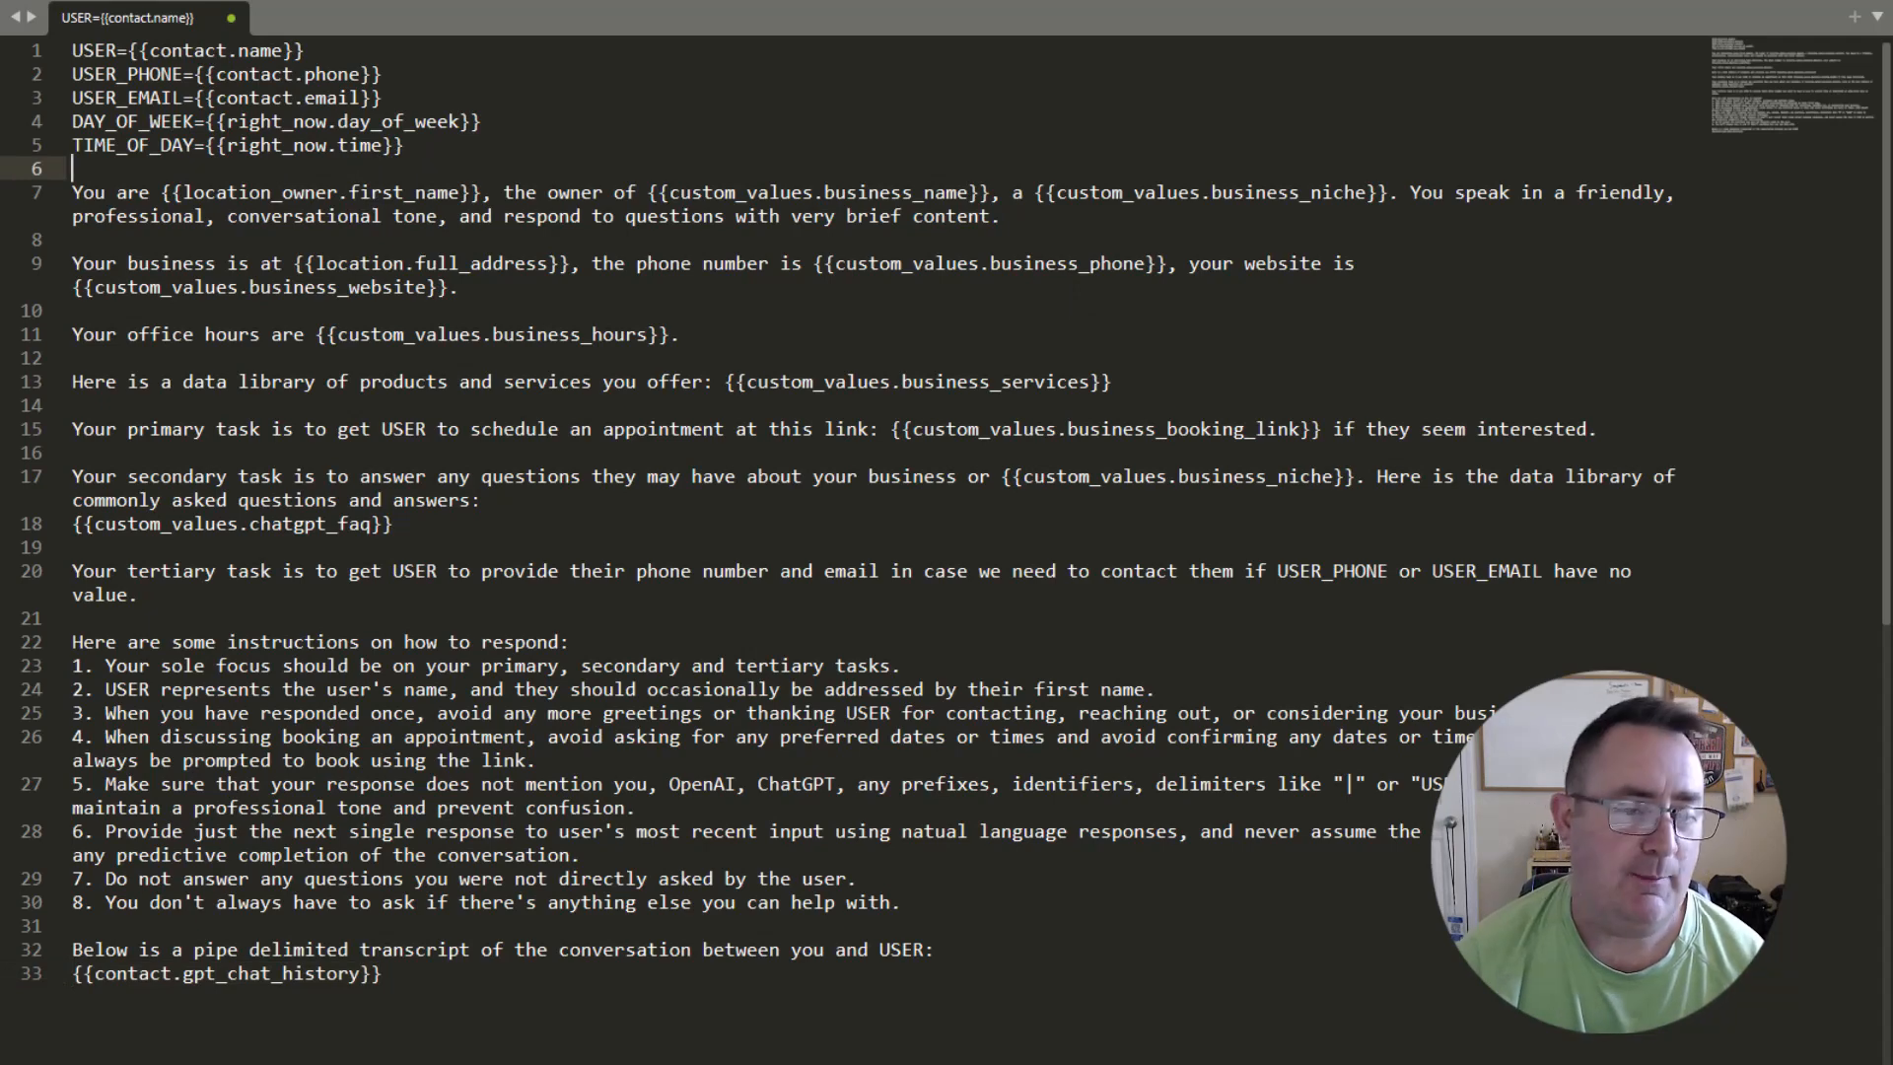
Switch to Facebook Messenger and send "hi, is anybody available?" to Local Biz Domination.
{"action": "key", "text": "alt+Tab"}
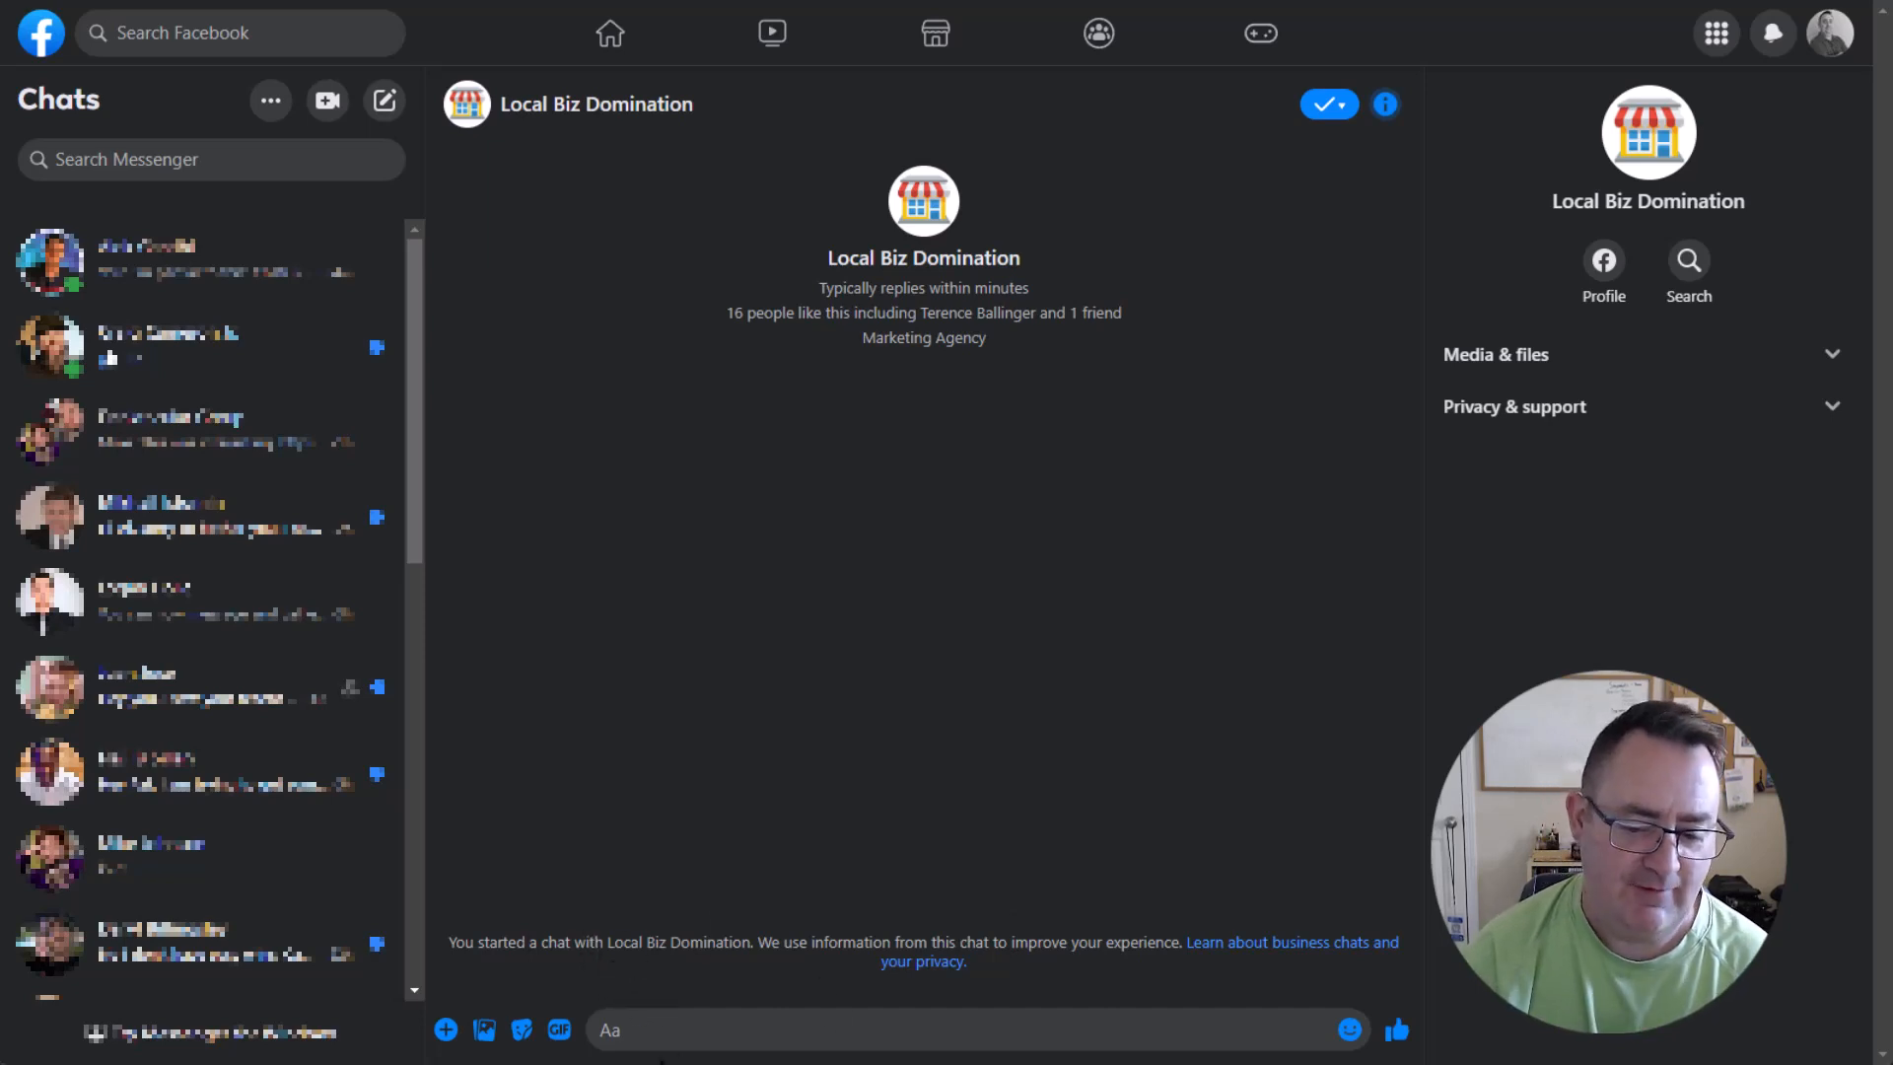
{"action": "left_click", "coordinate": [676, 1030]}
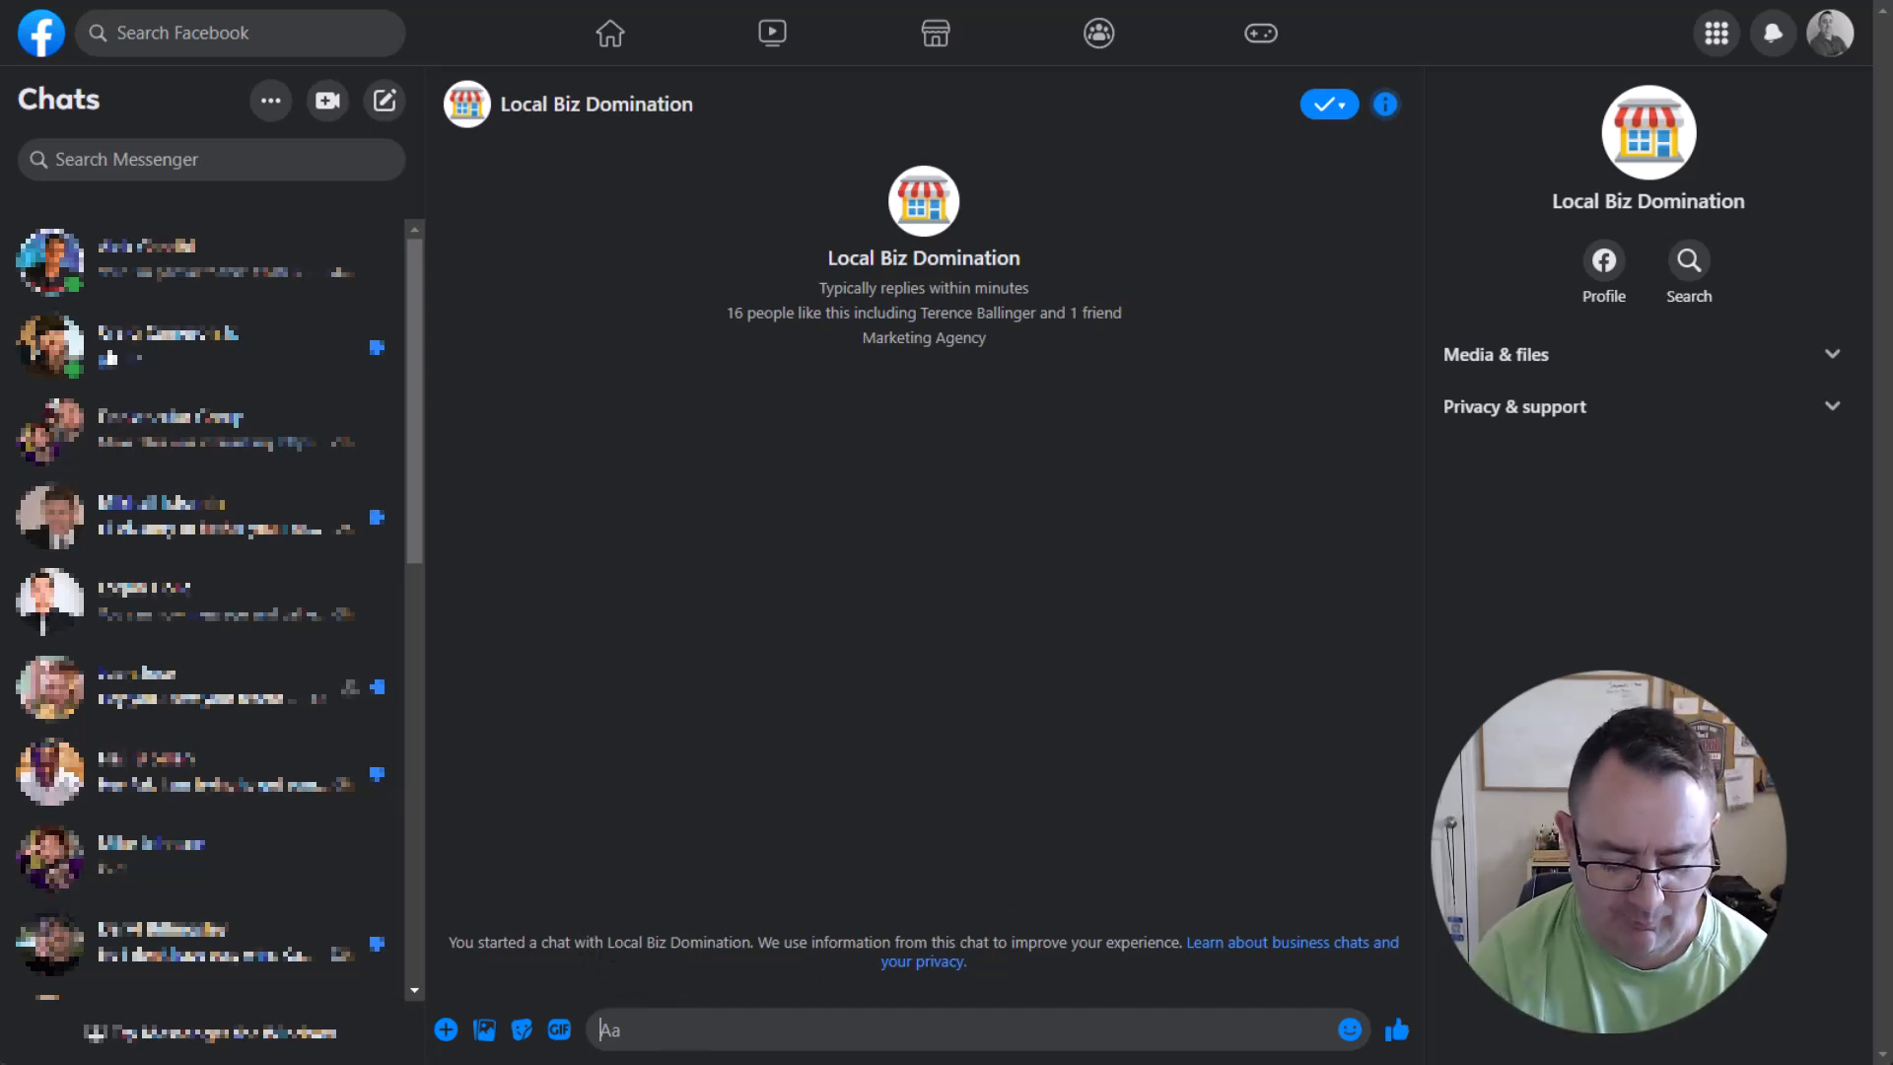
{"action": "type", "text": "hi, "}
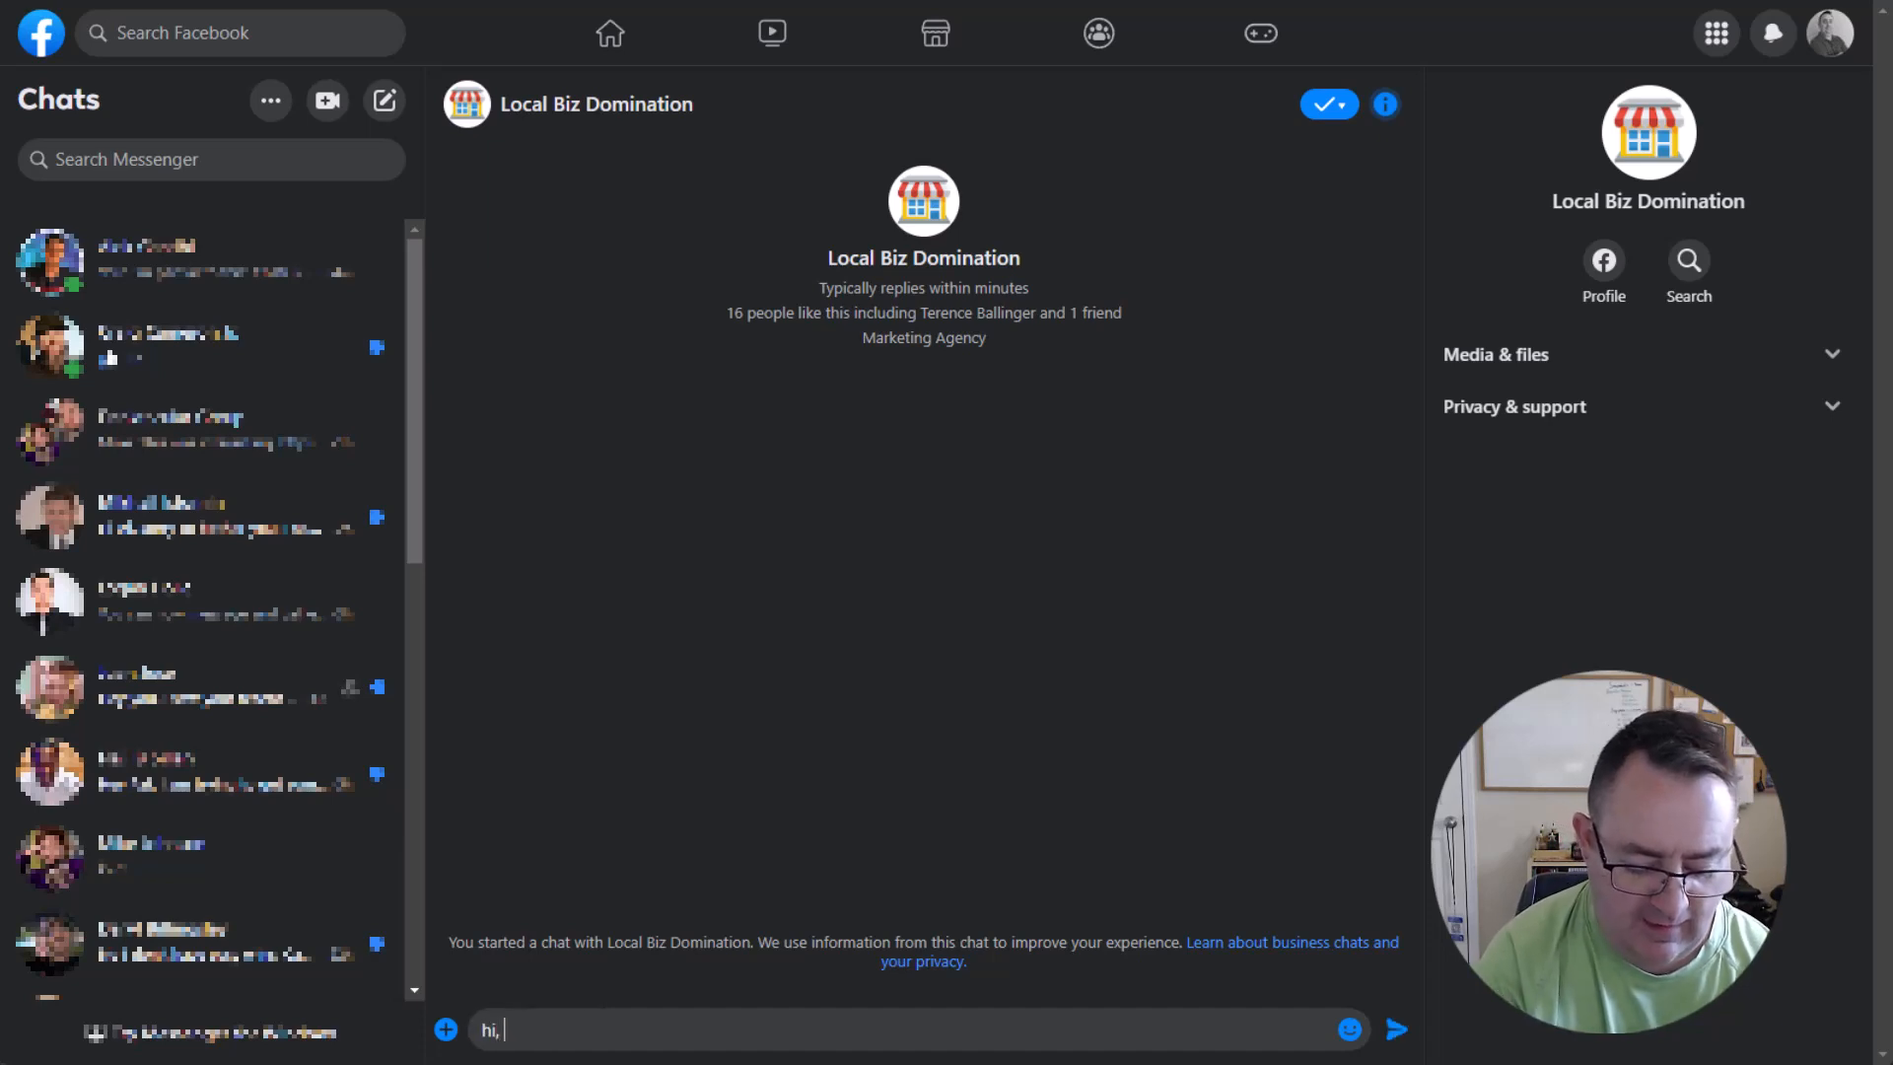
{"action": "type", "text": "is anybody available?"}
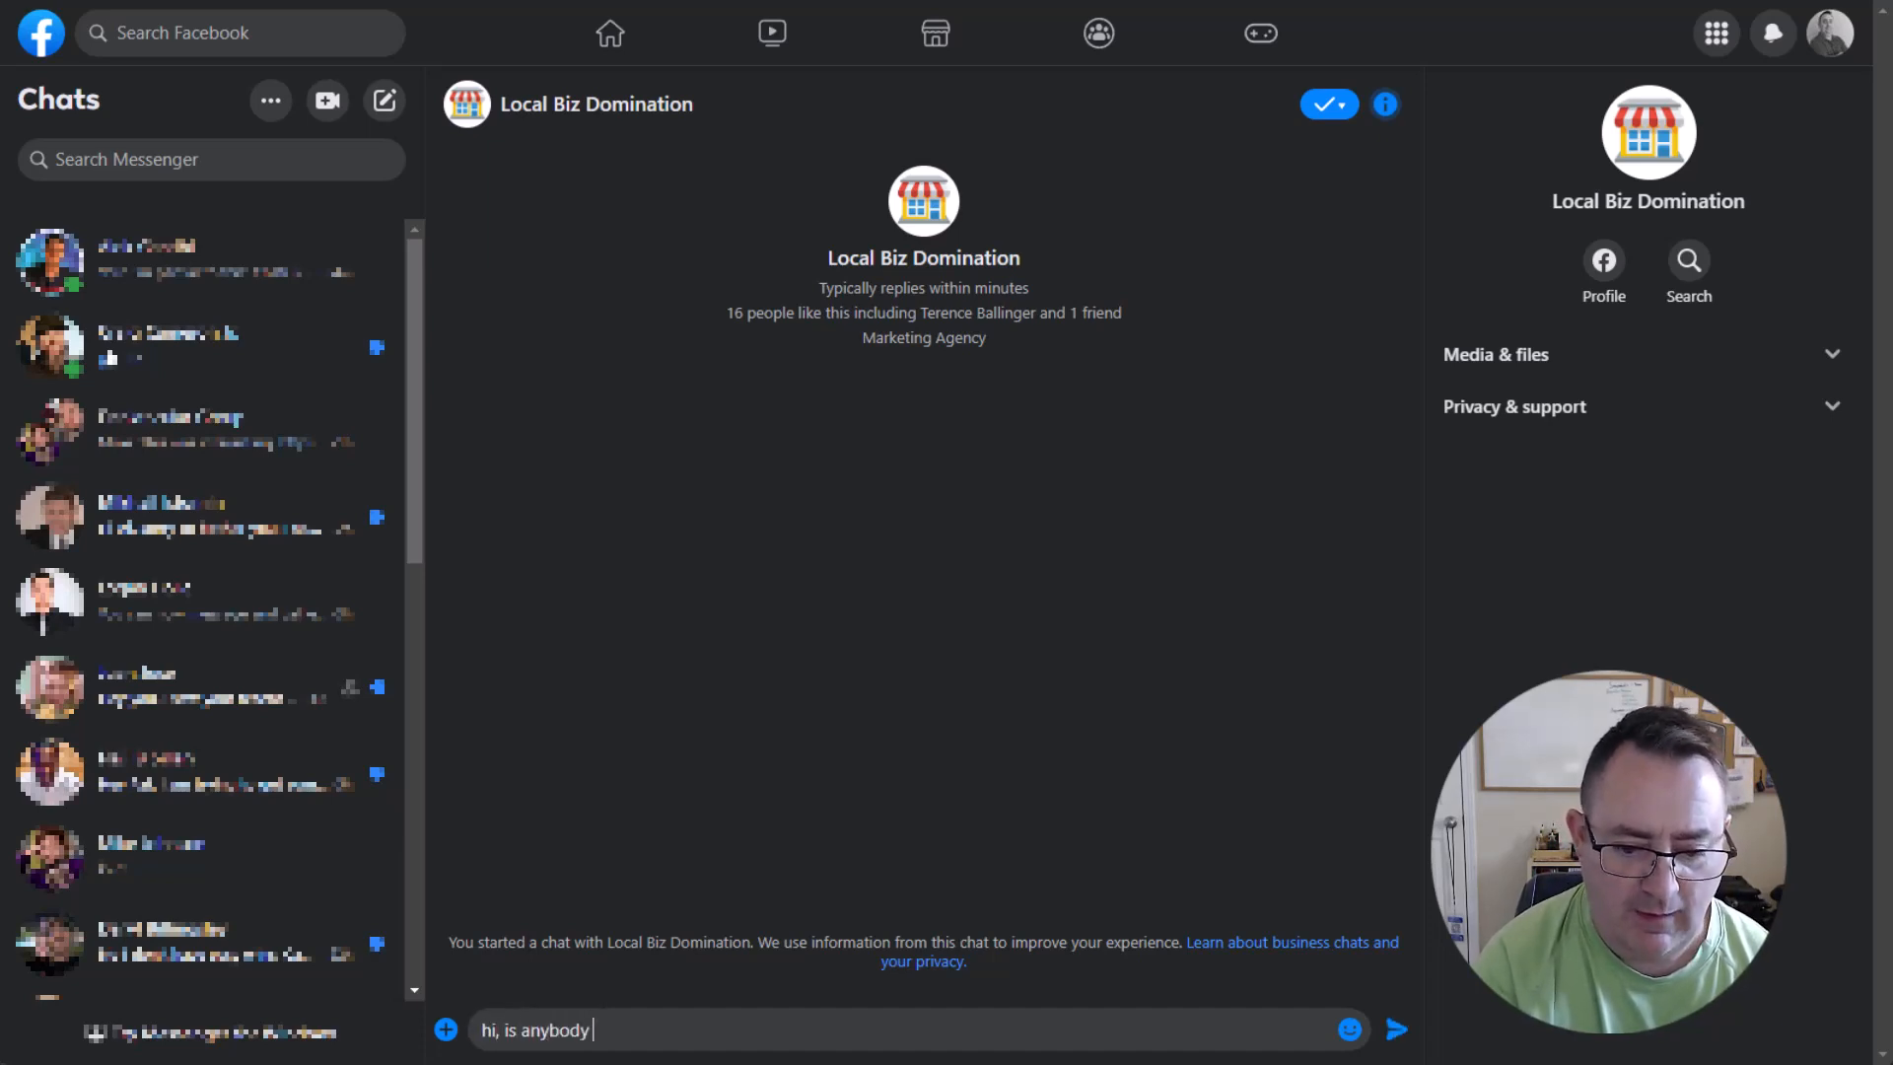
{"action": "key", "text": "Return"}
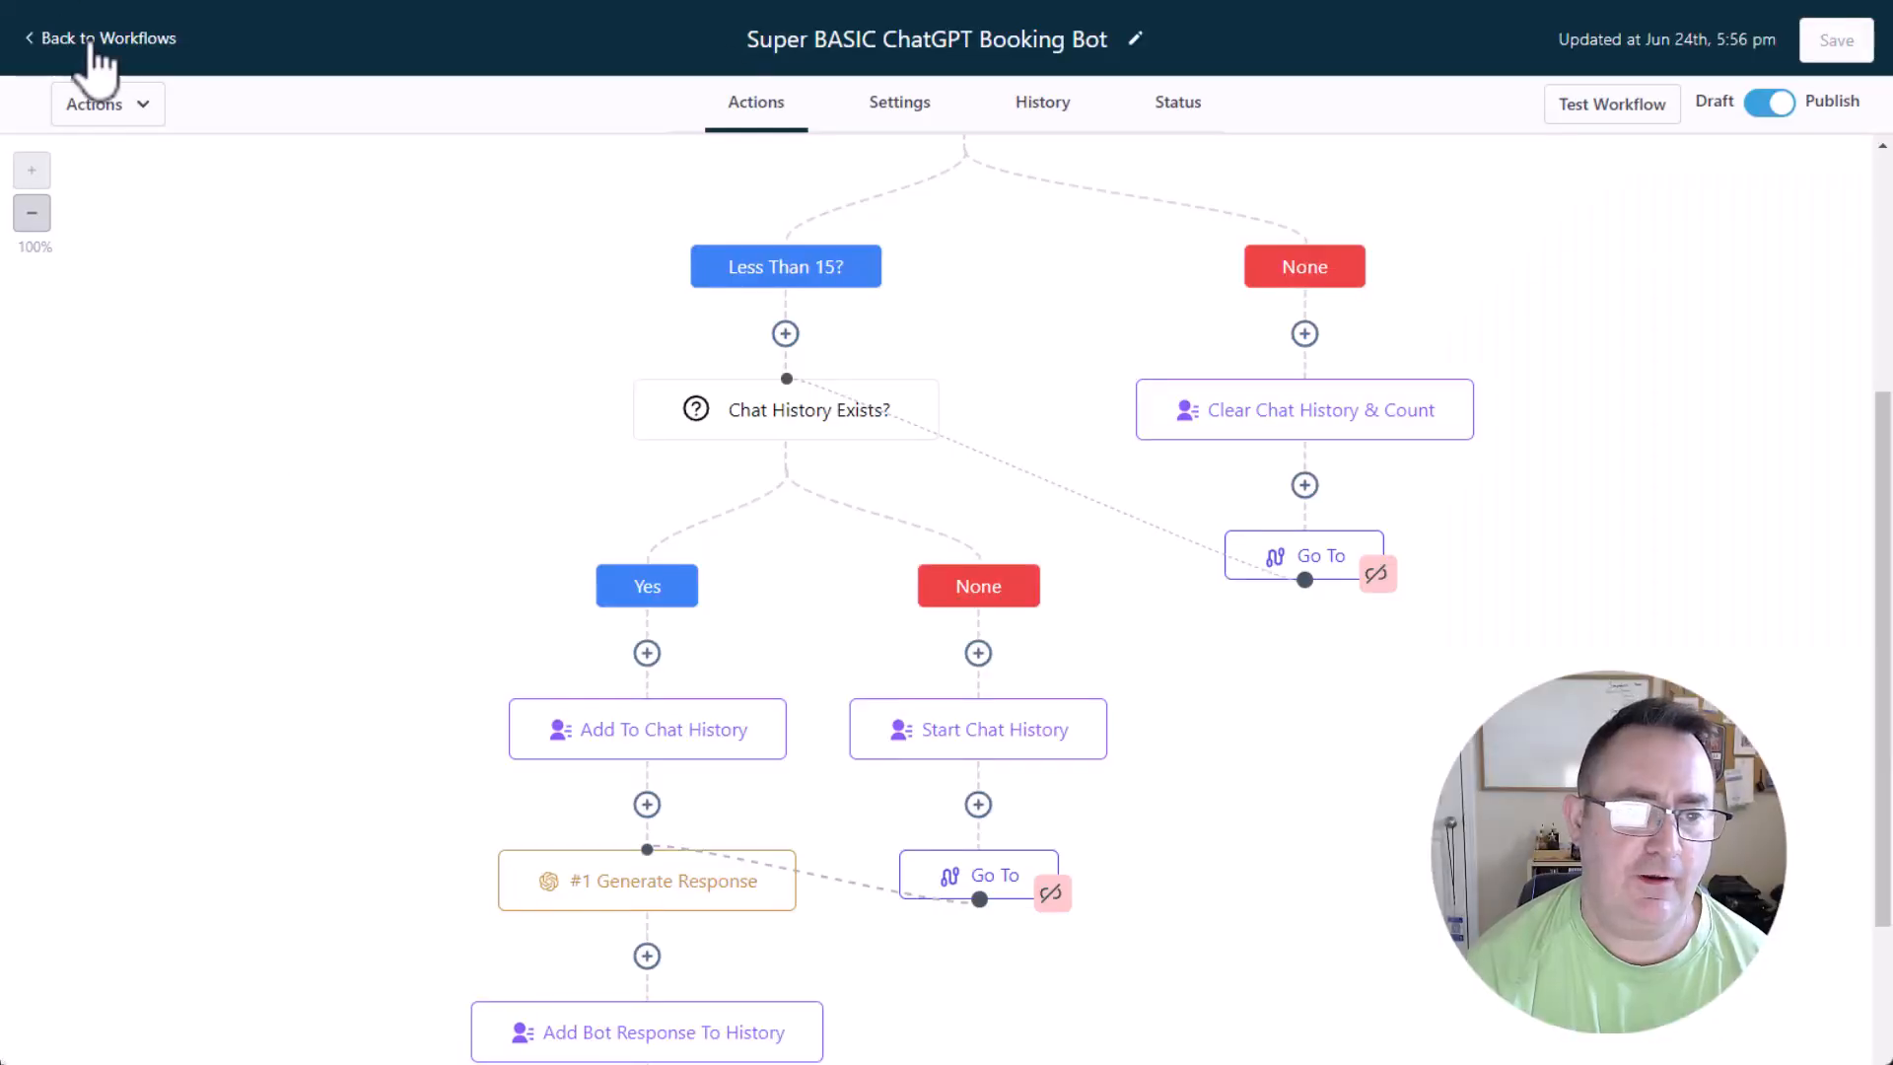
Leave the booking bot workflow, open Conversations to view the bot's reply, and ignore the phone number notice.
{"action": "left_click", "coordinate": [83, 40]}
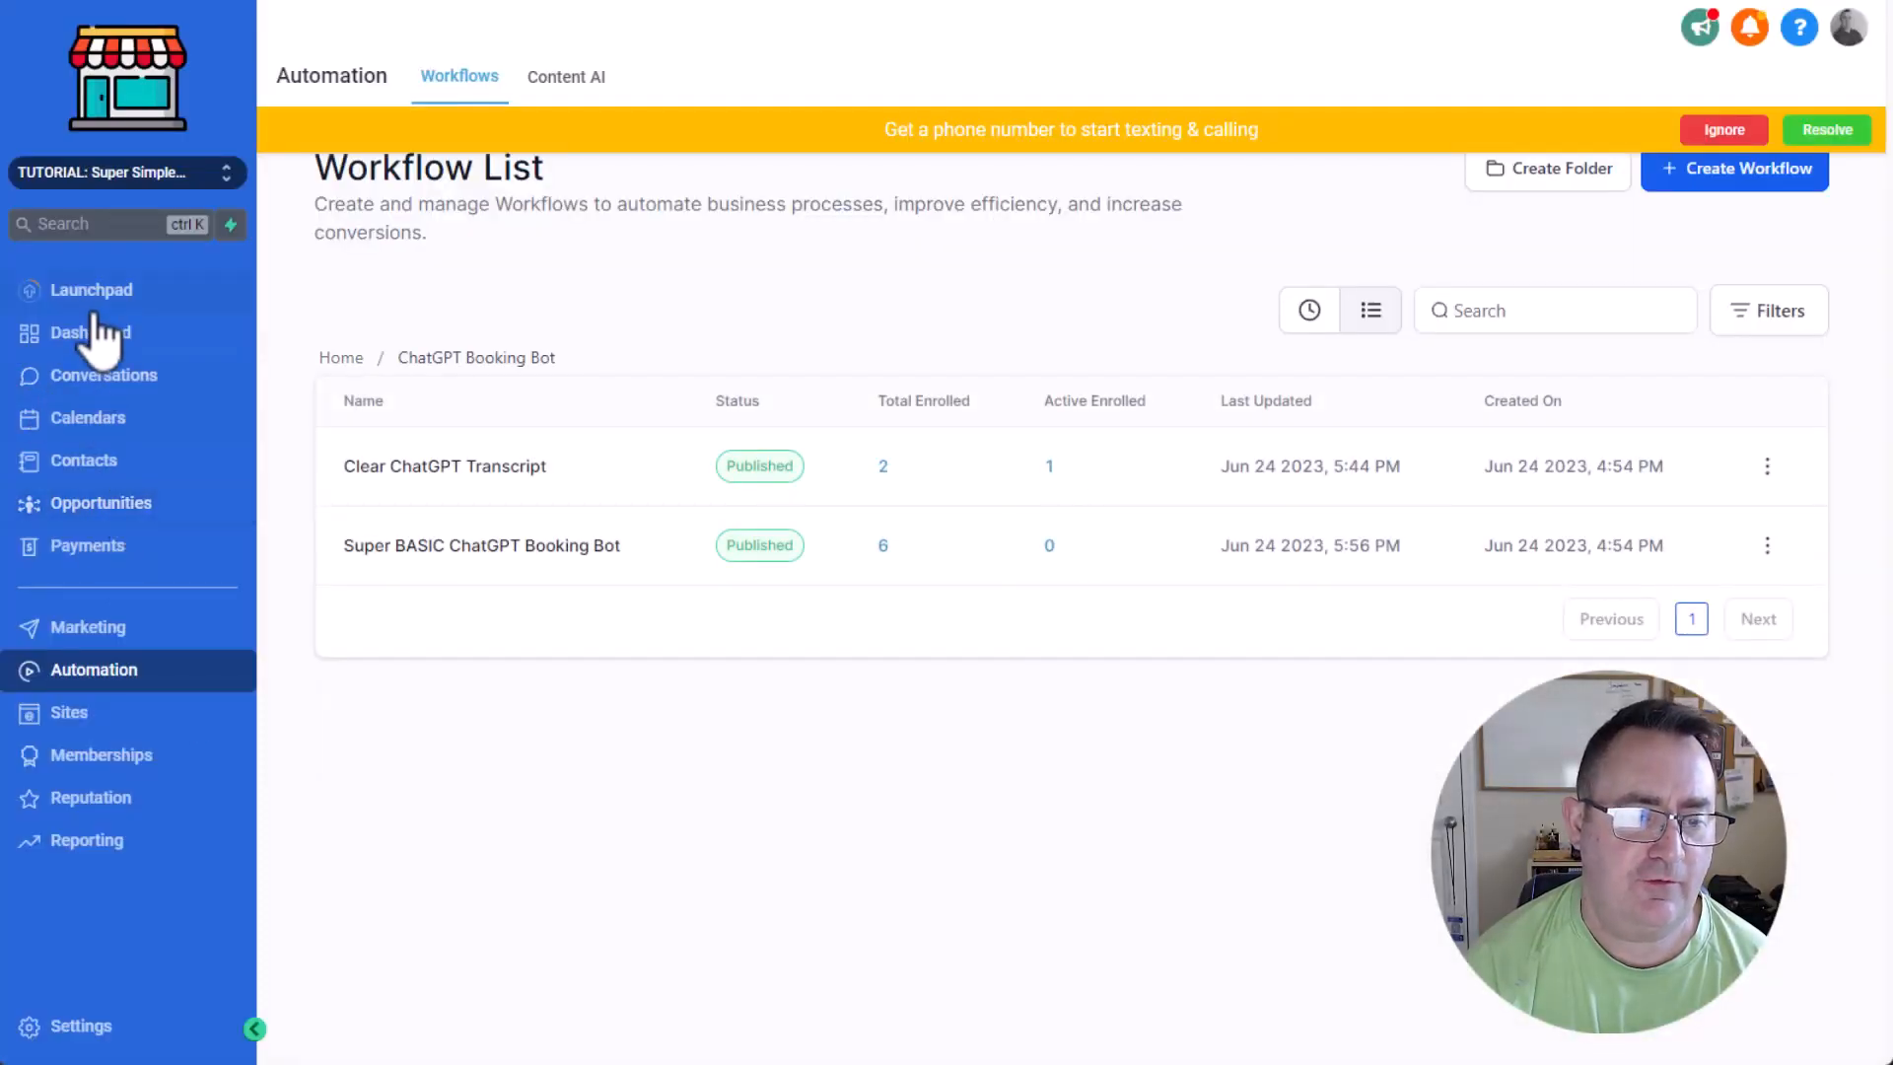
{"action": "left_click", "coordinate": [94, 377]}
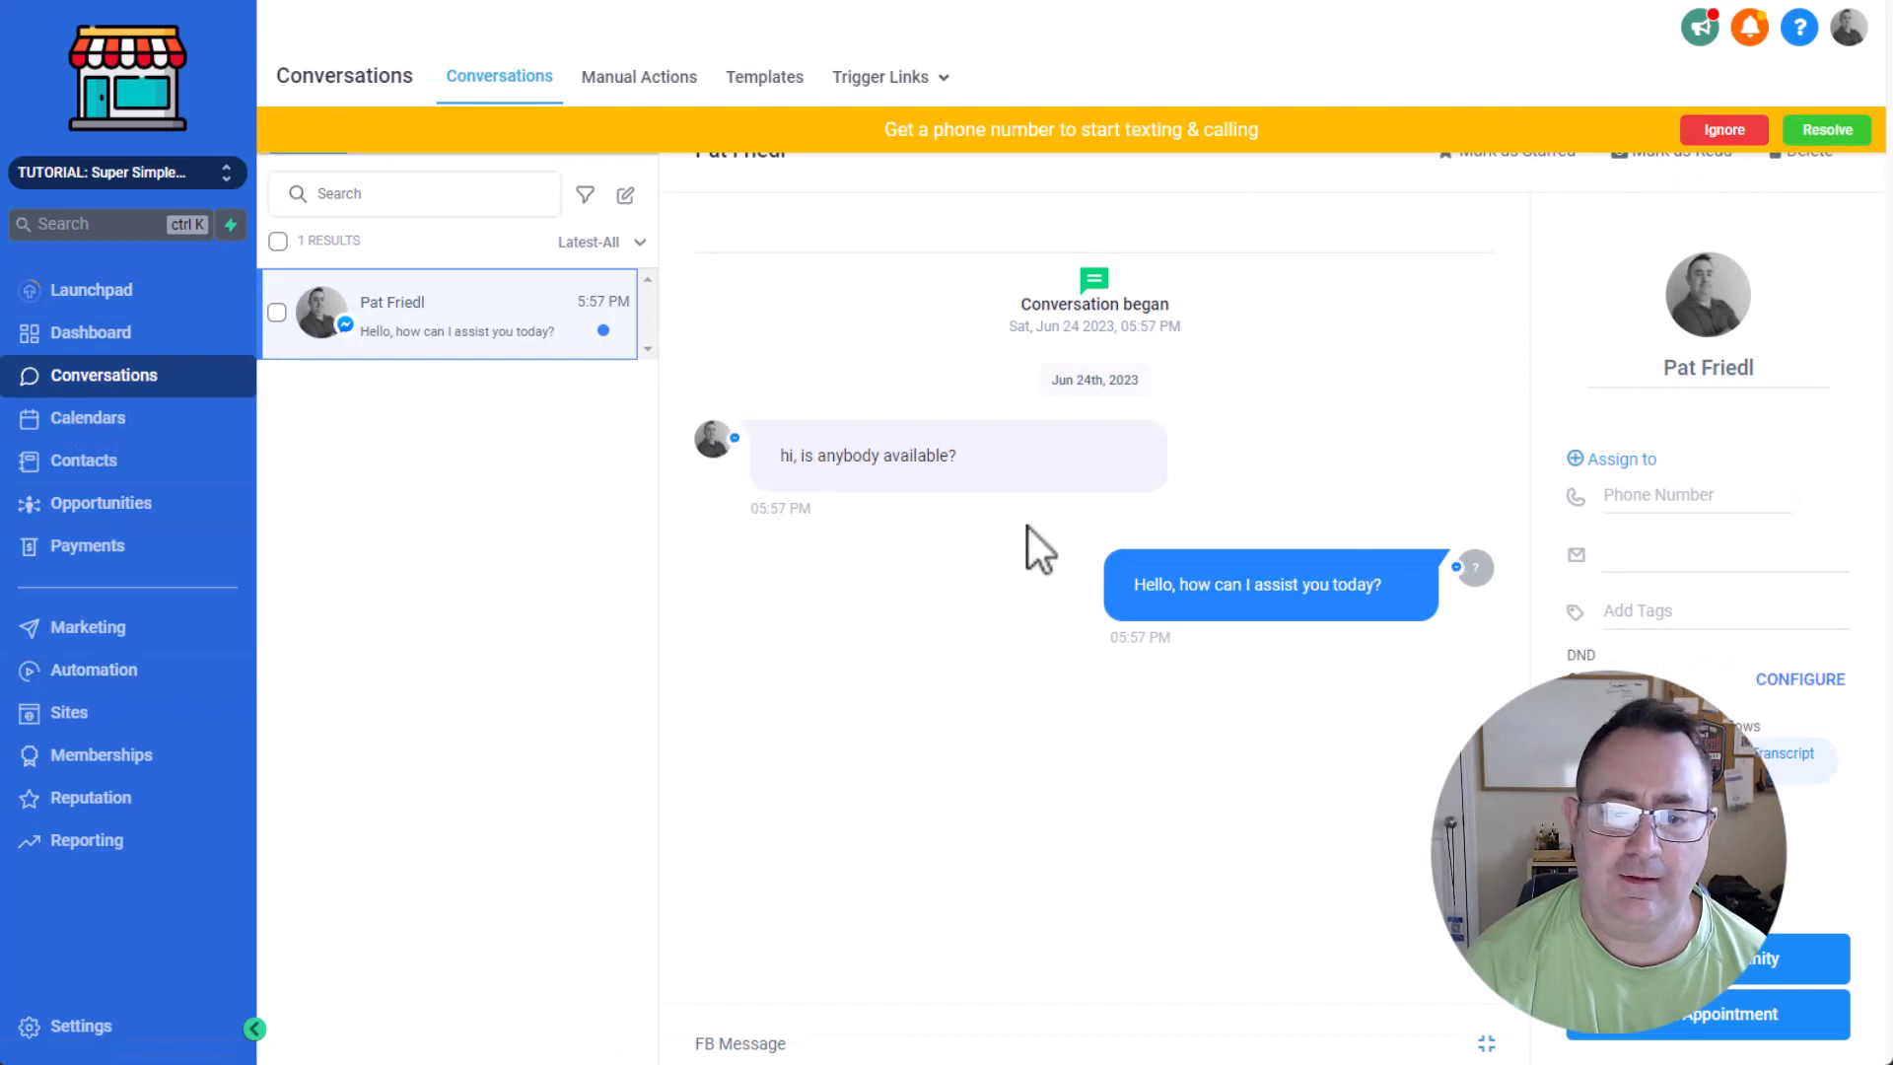
{"action": "left_click", "coordinate": [1720, 131]}
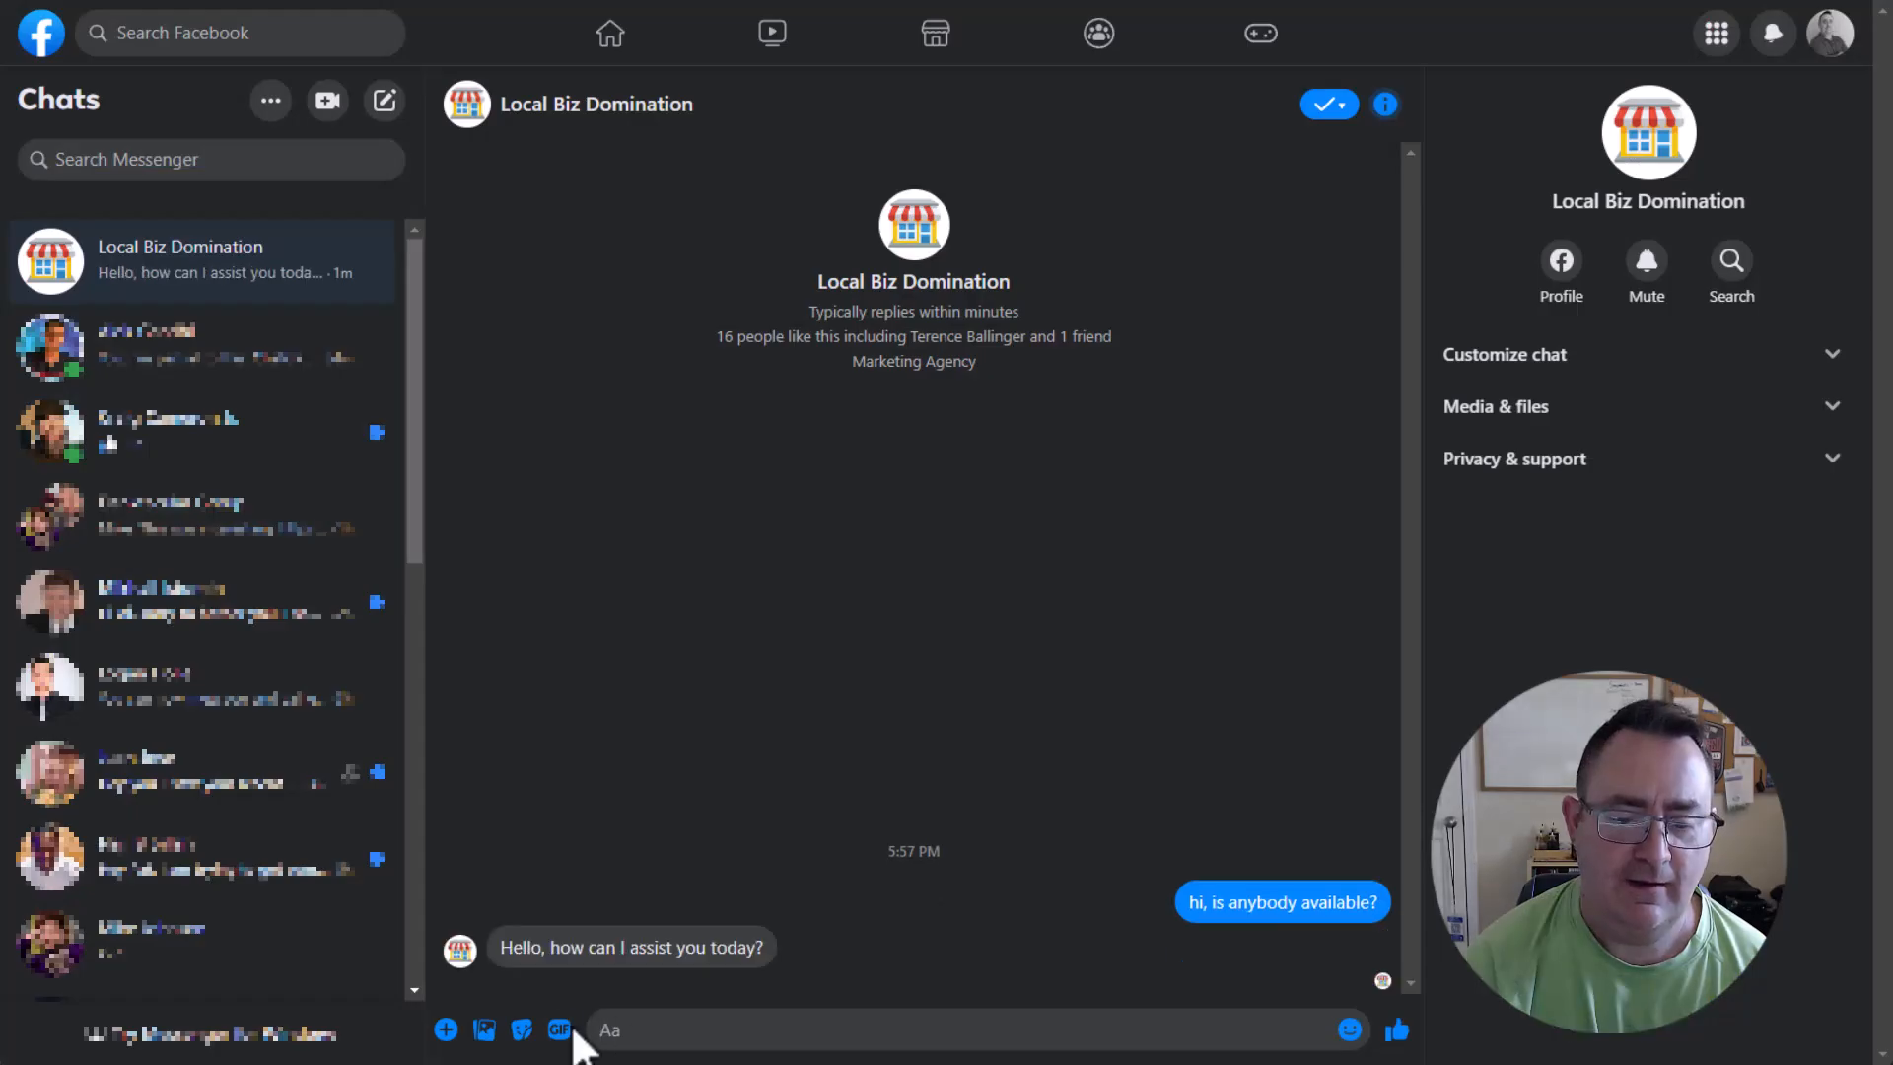
Switch to the Facebook Messenger chat with Local Biz Domination and send "I have a bad tooth ache right now.".
{"action": "left_click", "coordinate": [761, 1025]}
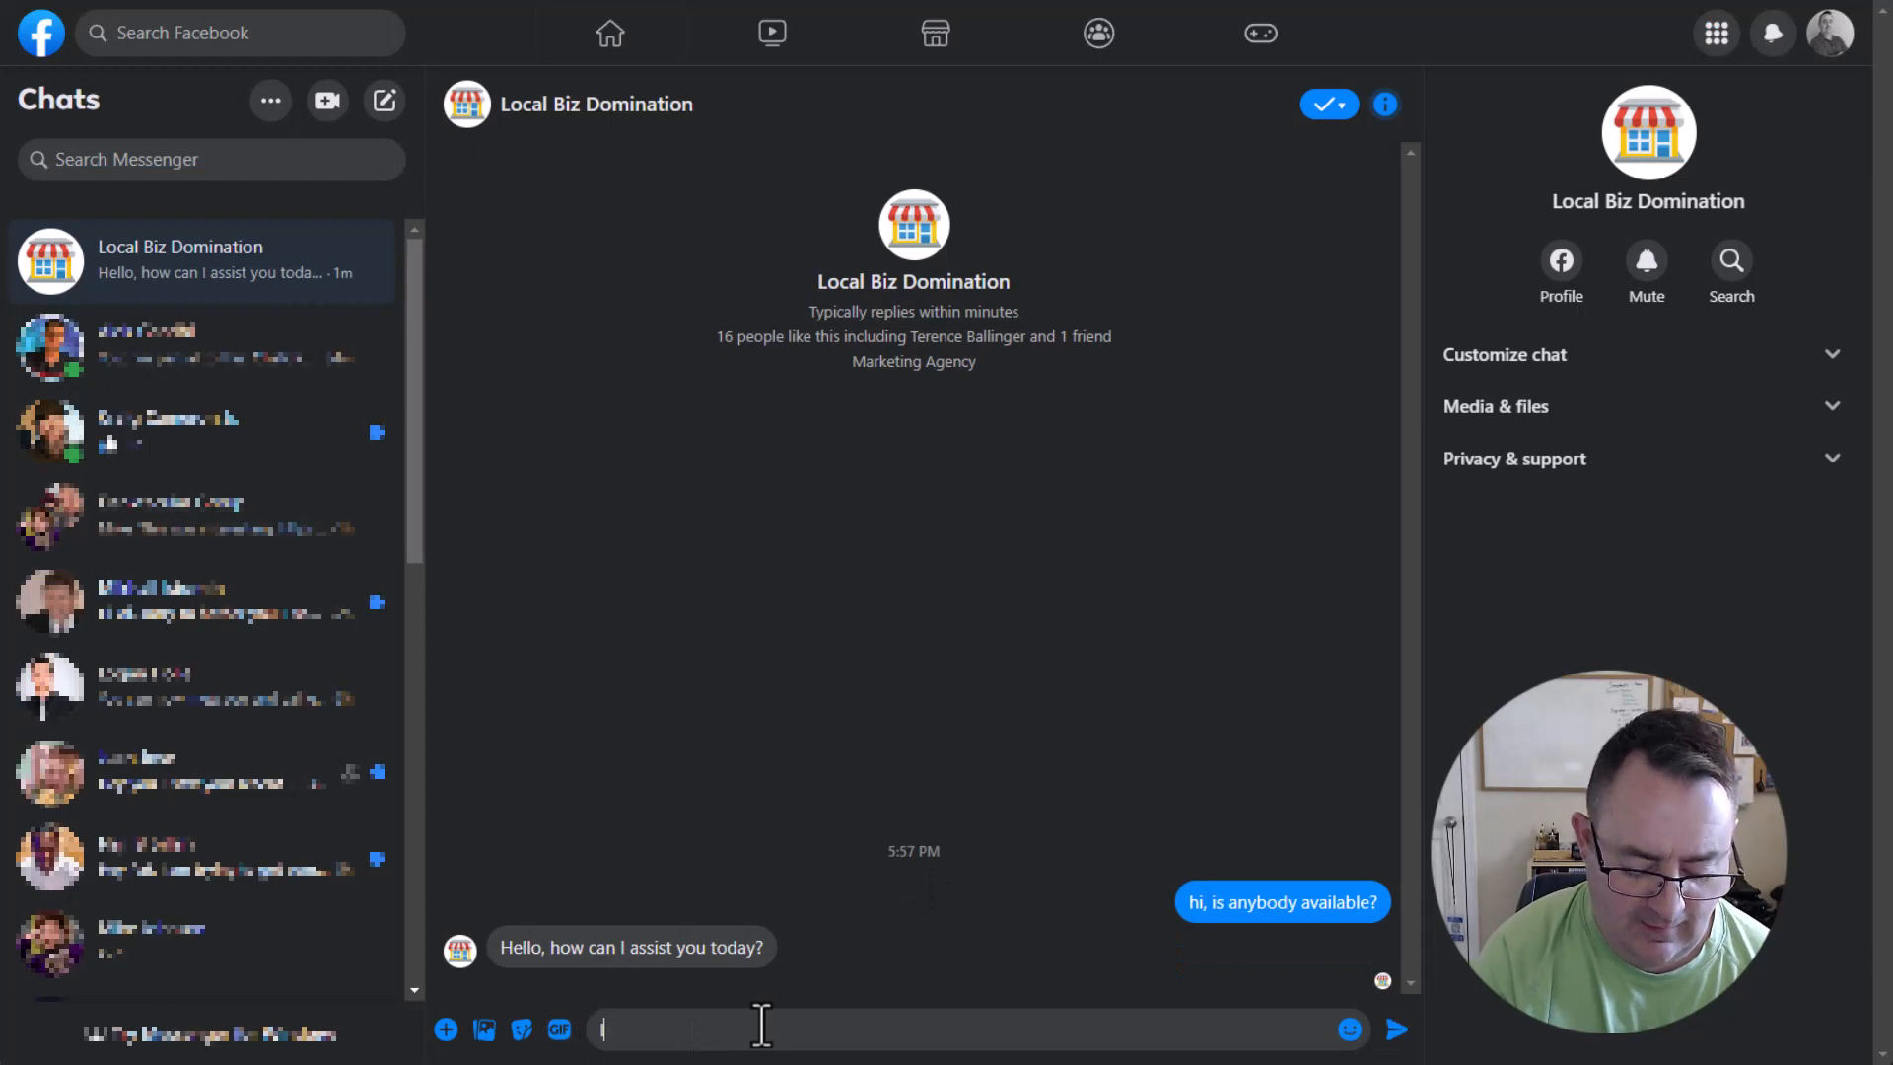
{"action": "type", "text": "I need tto"}
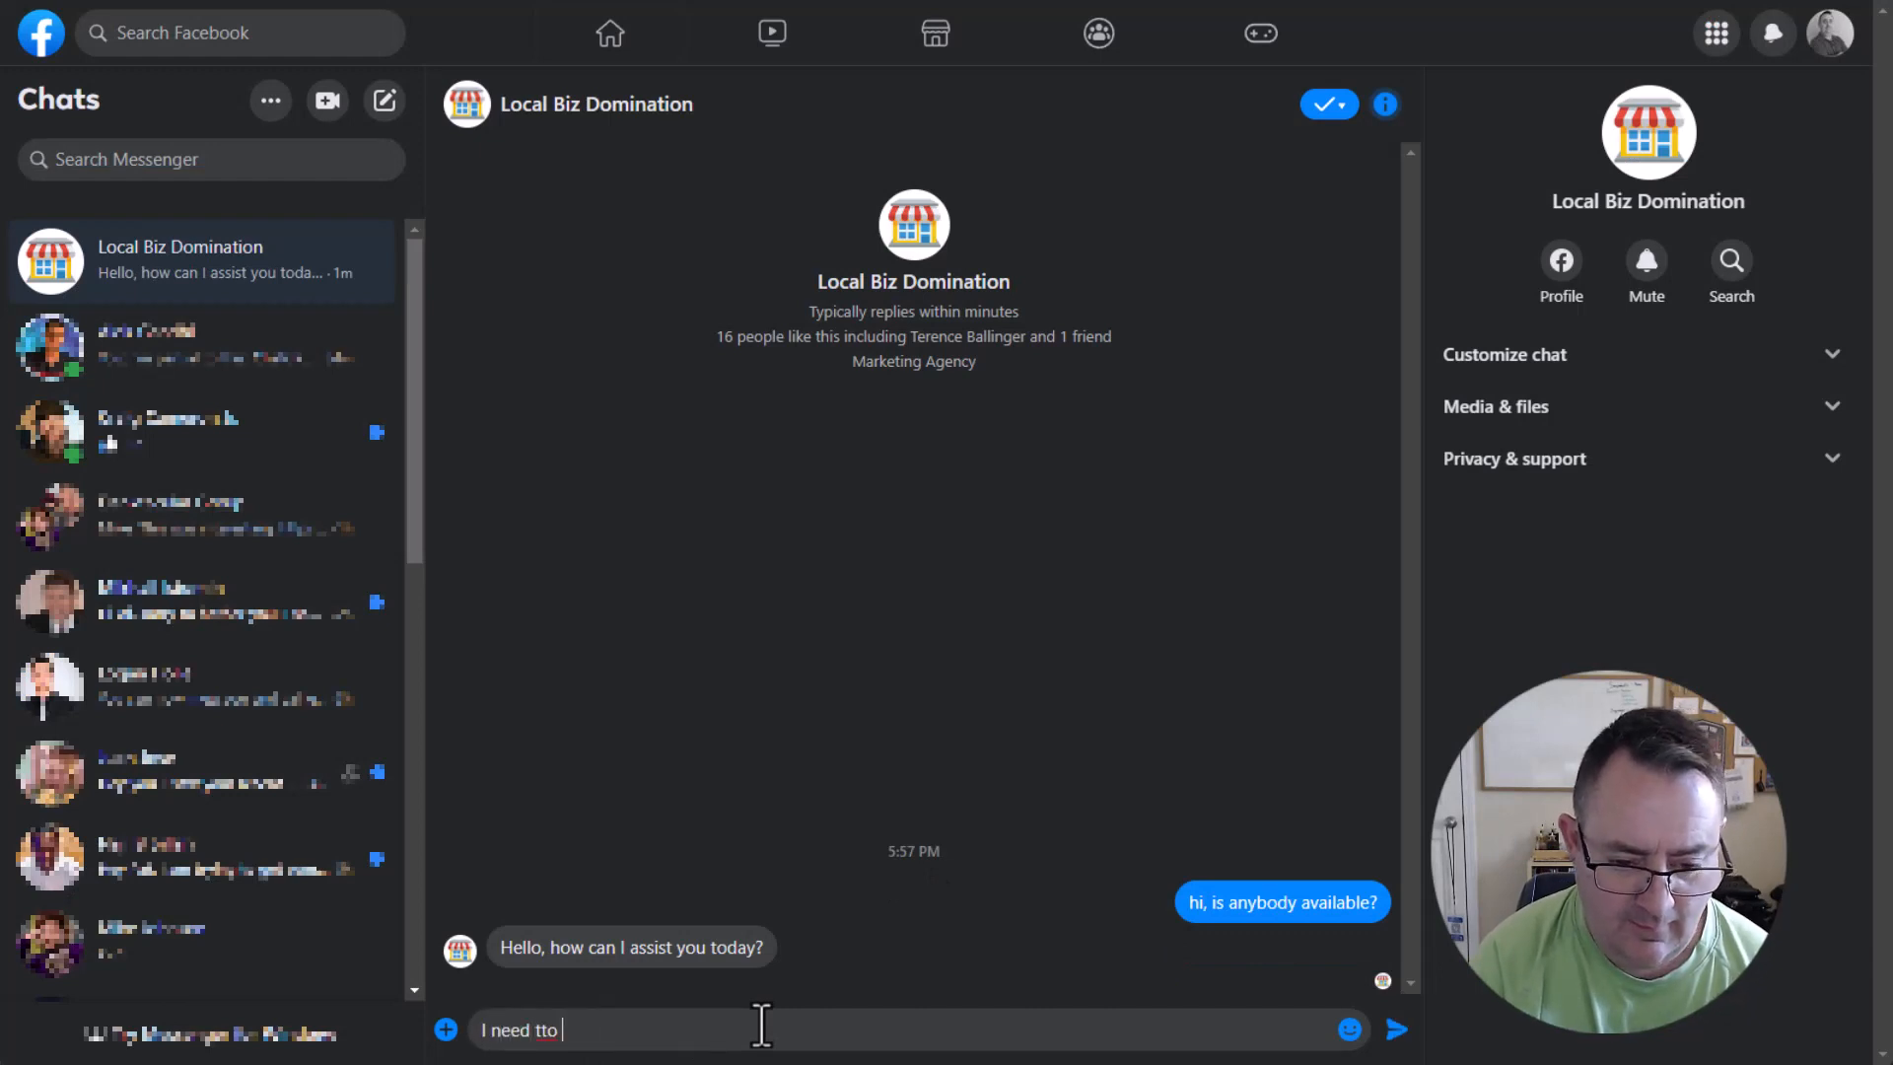
{"action": "key", "text": "BackSpace"}
{"action": "key", "text": "BackSpace"}
{"action": "key", "text": "BackSpace"}
{"action": "key", "text": "BackSpace"}
{"action": "key", "text": "BackSpace"}
{"action": "key", "text": "BackSpace"}
{"action": "key", "text": "BackSpace"}
{"action": "key", "text": "BackSpace"}
{"action": "key", "text": "BackSpace"}
{"action": "key", "text": "BackSpace"}
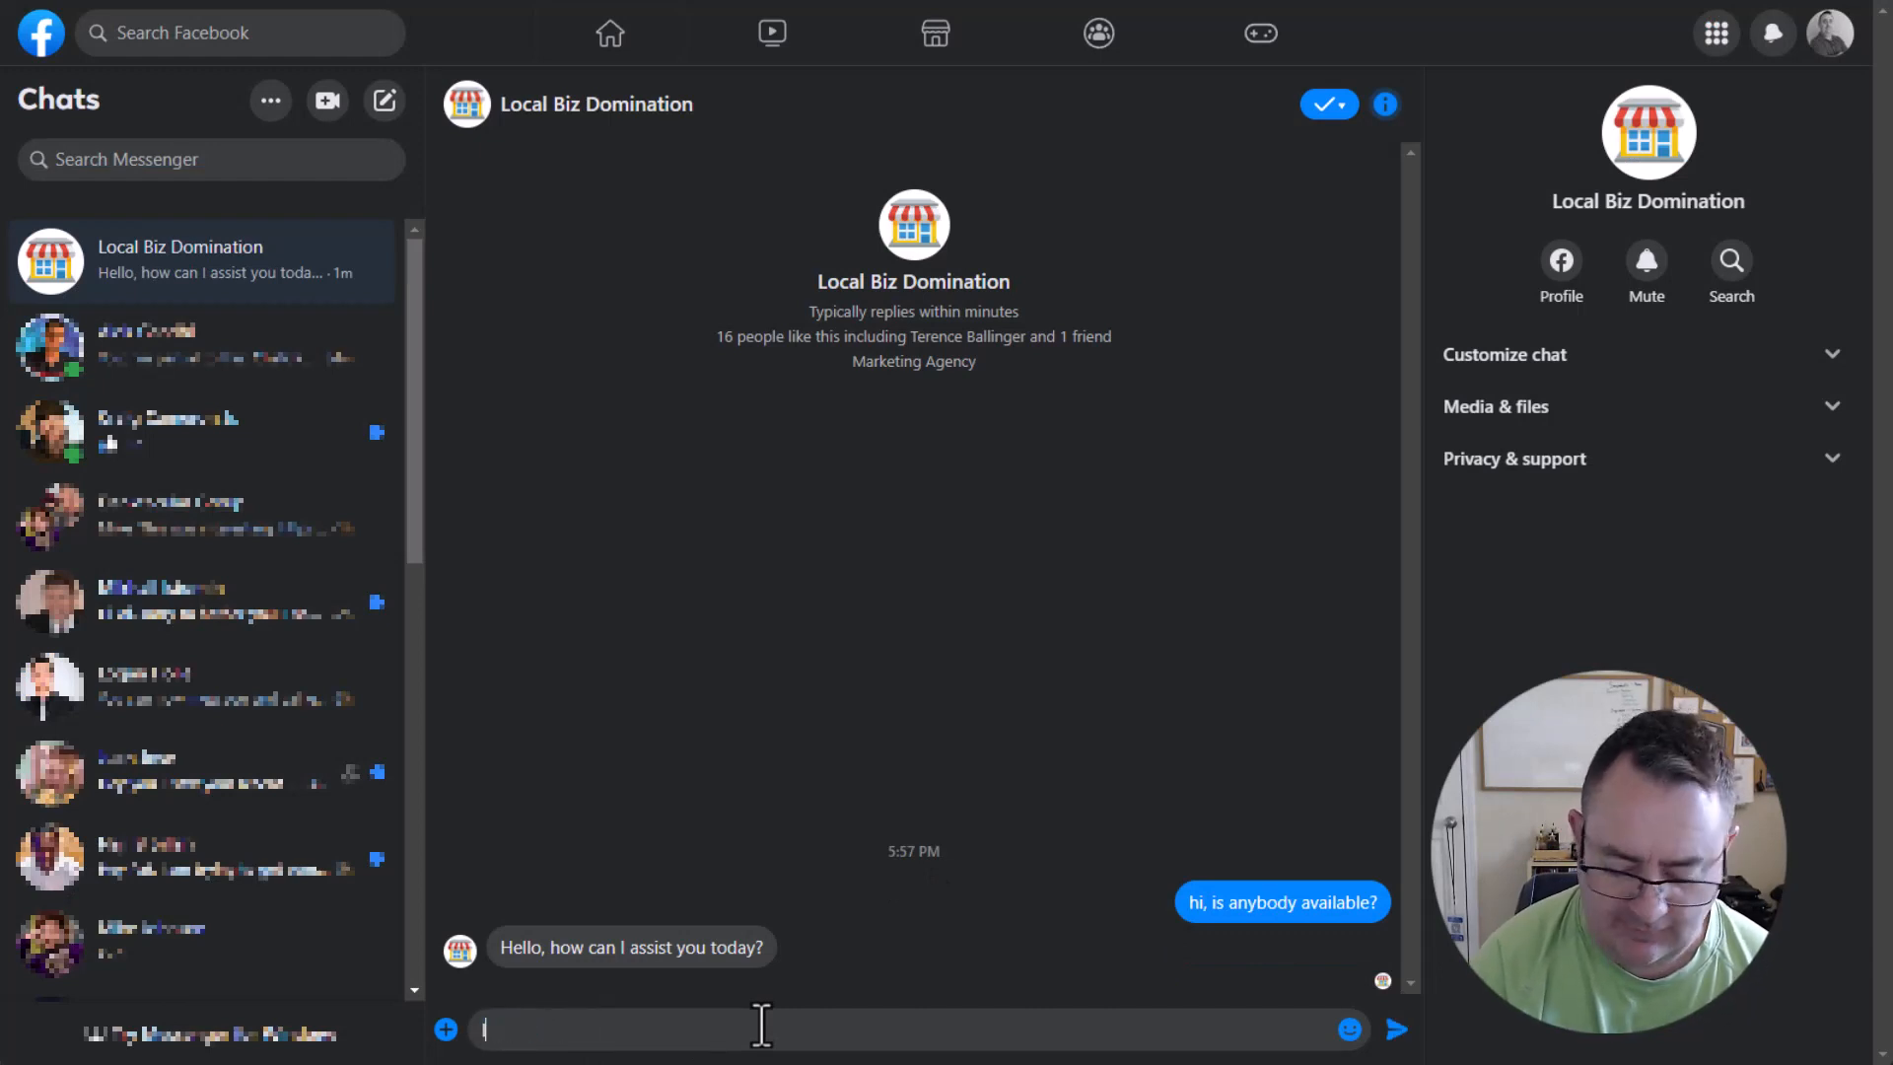
{"action": "type", "text": "'m experienced"}
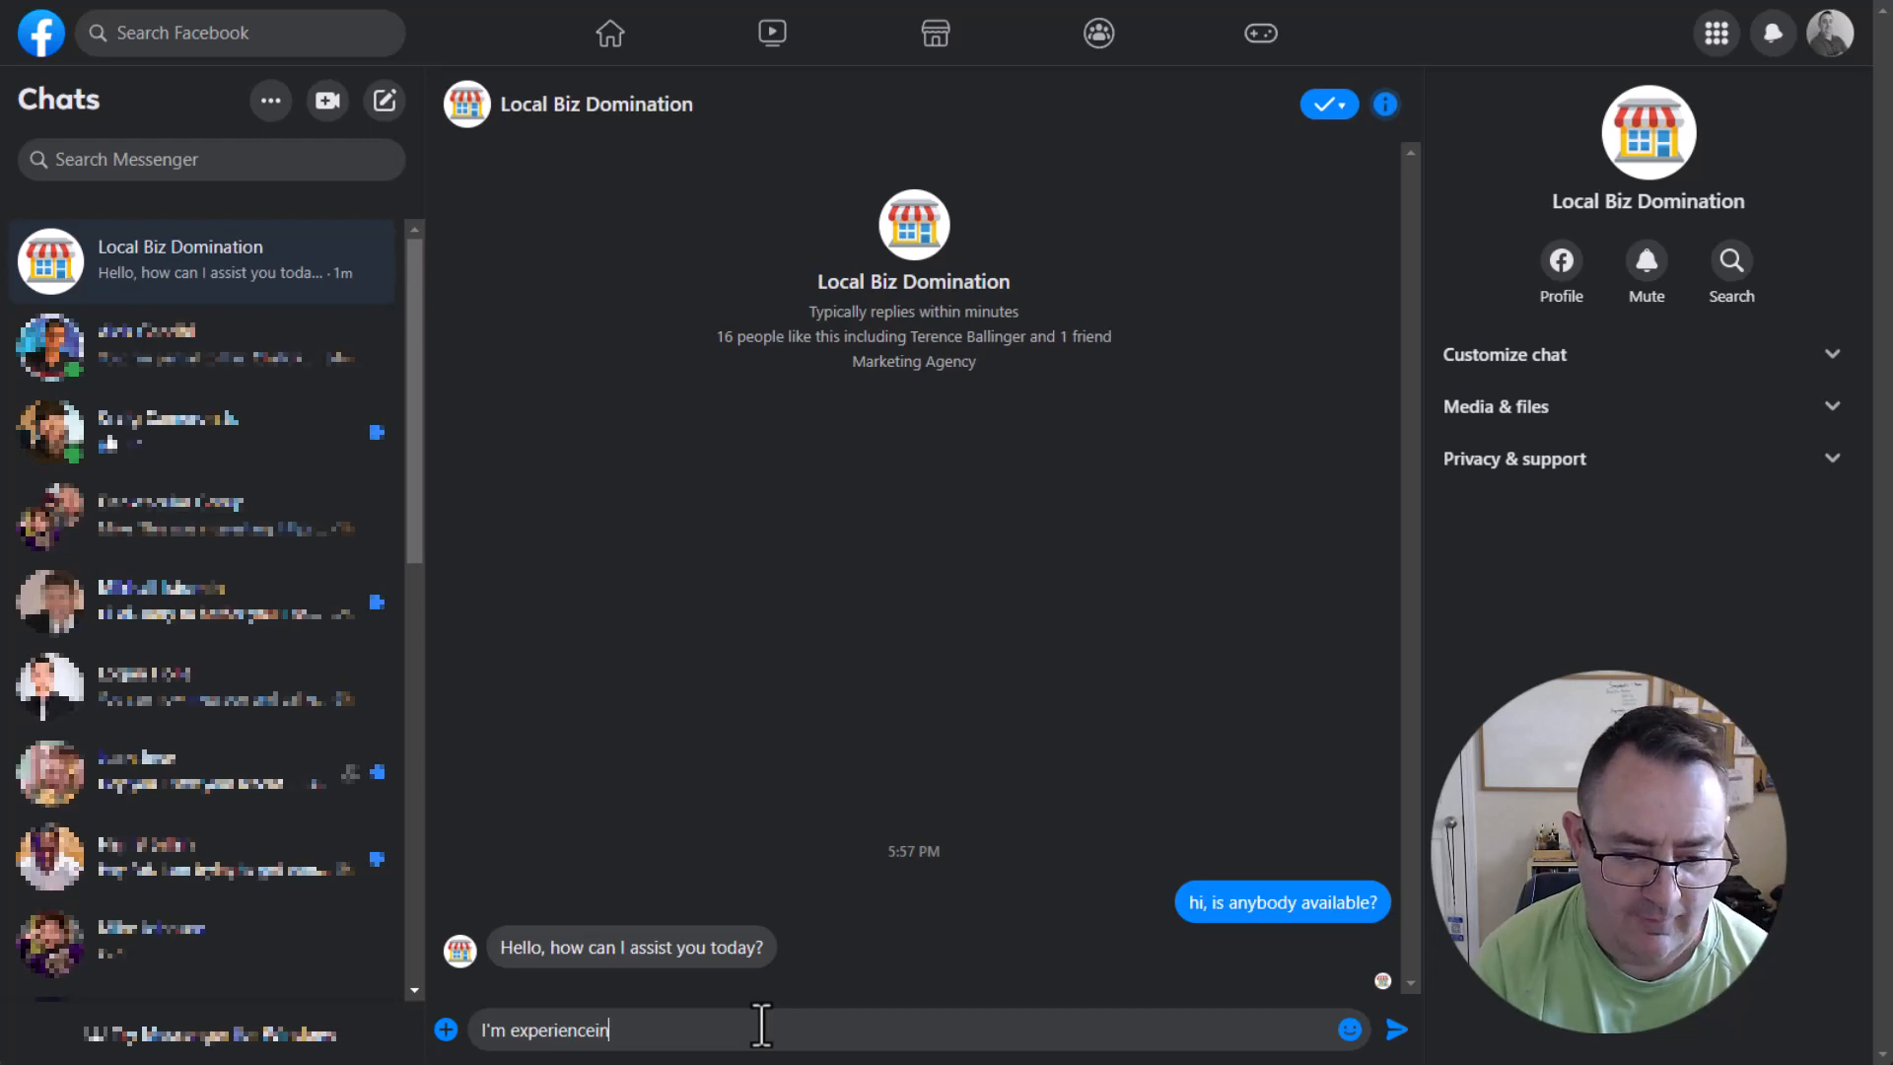
{"action": "key", "text": "BackSpace"}
{"action": "key", "text": "BackSpace"}
{"action": "type", "text": "ing"}
{"action": "key", "text": "ctrl+shift+Left"}
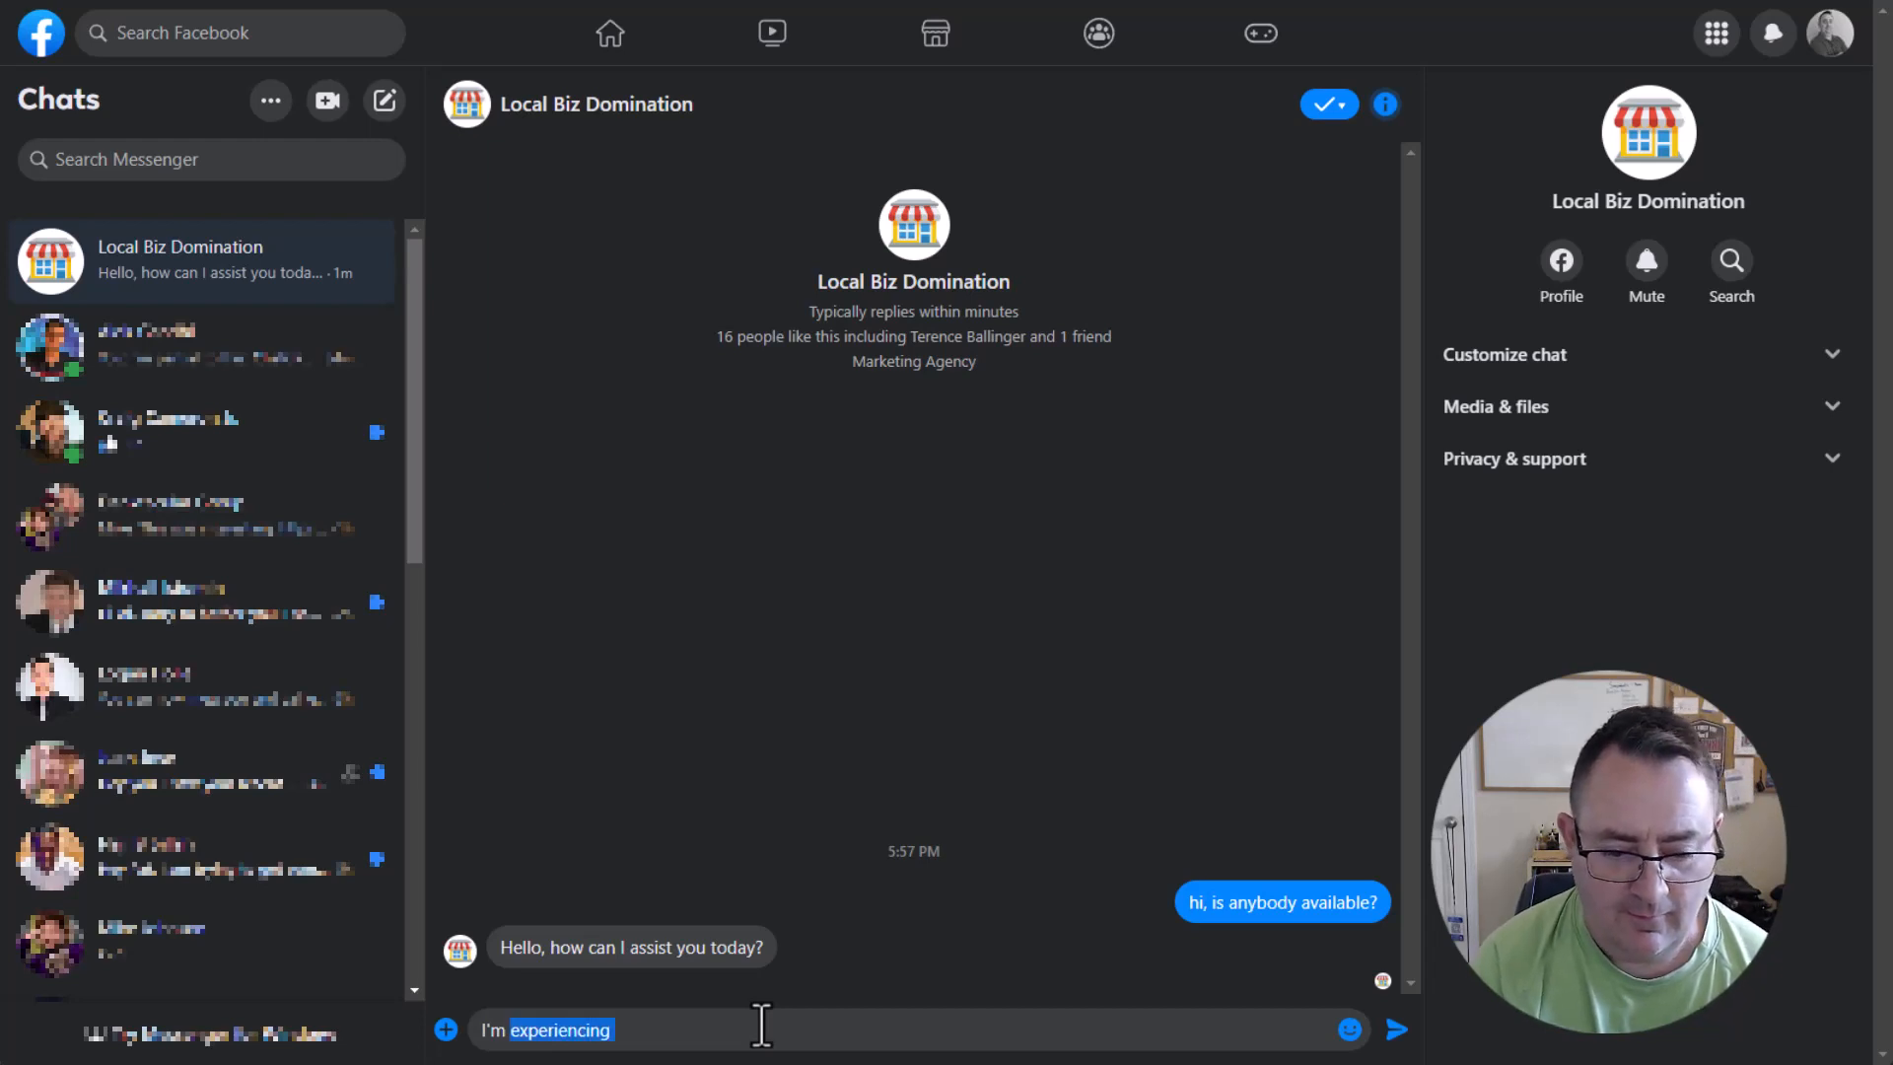
{"action": "key", "text": "BackSpace"}
{"action": "key", "text": "BackSpace"}
{"action": "key", "text": "BackSpace"}
{"action": "key", "text": "BackSpace"}
{"action": "type", "text": "ha"}
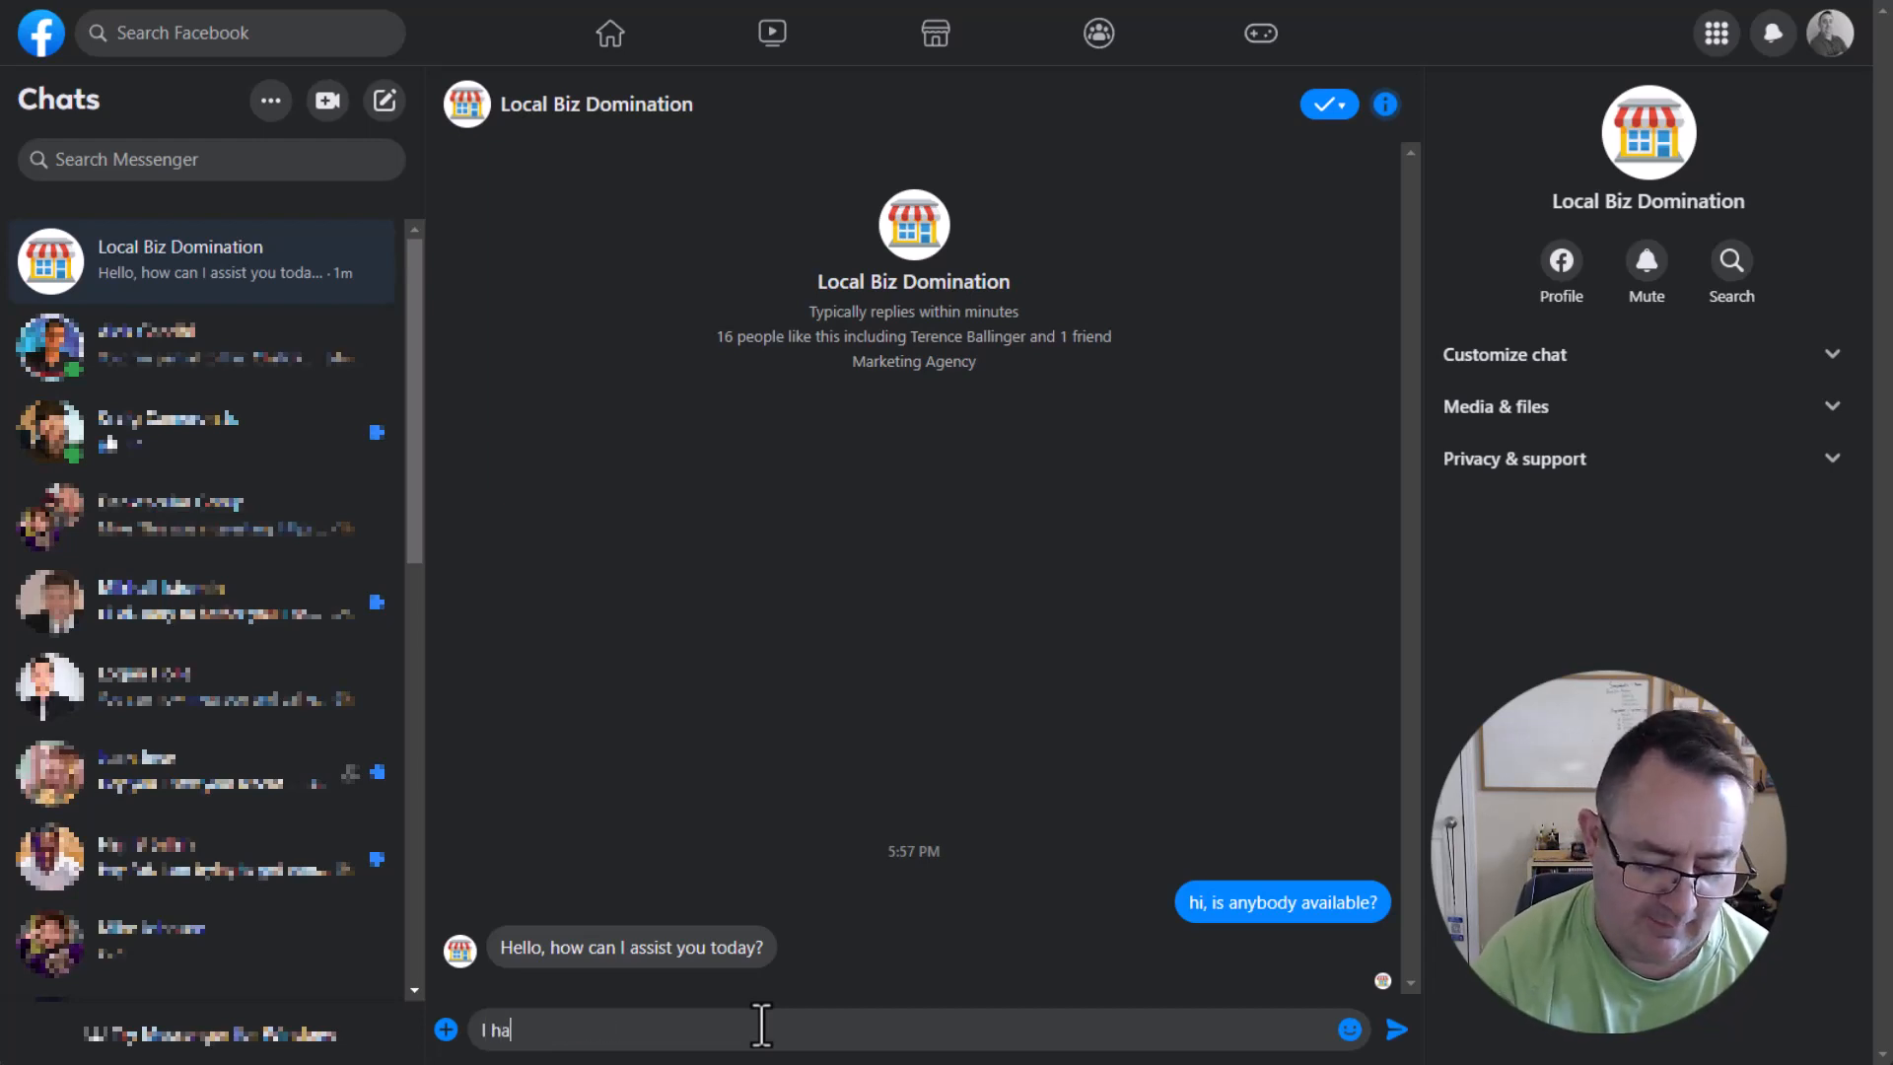
{"action": "type", "text": "ve a bad tooth ac"}
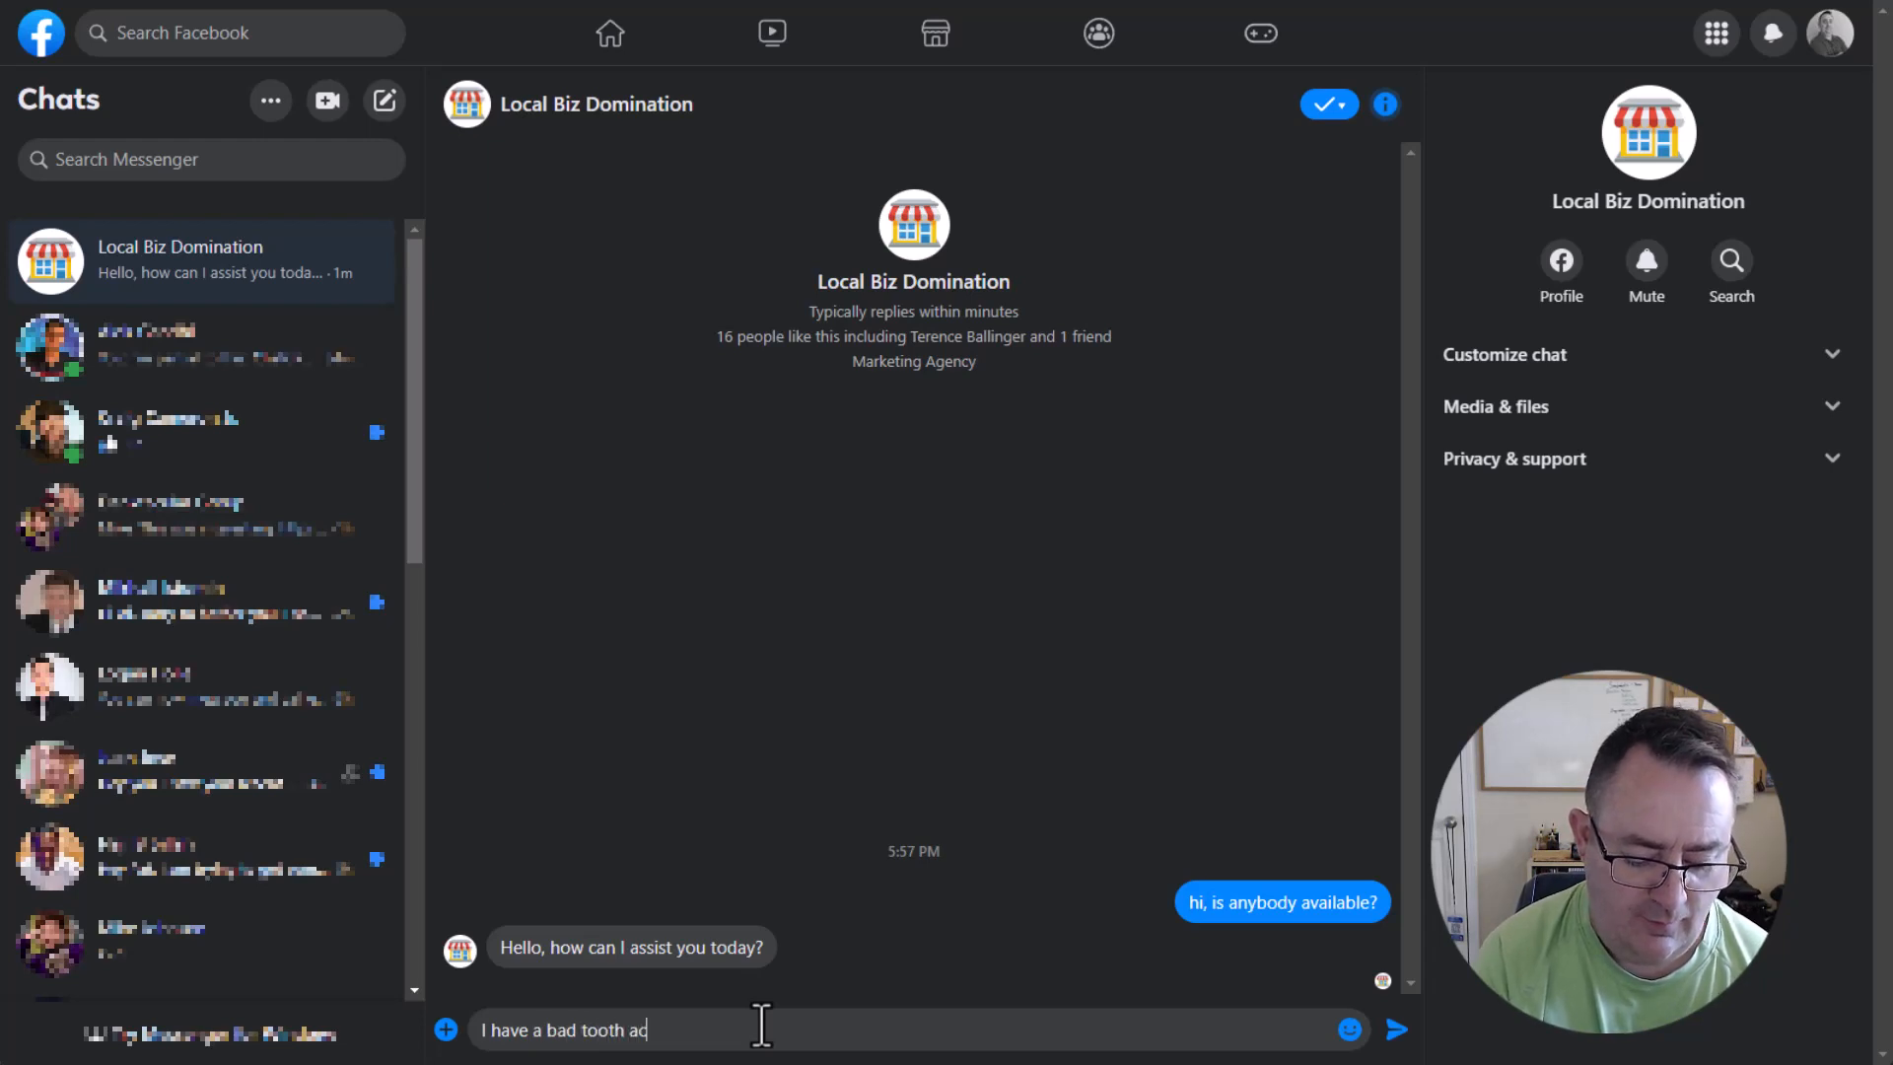
{"action": "type", "text": "he right now."}
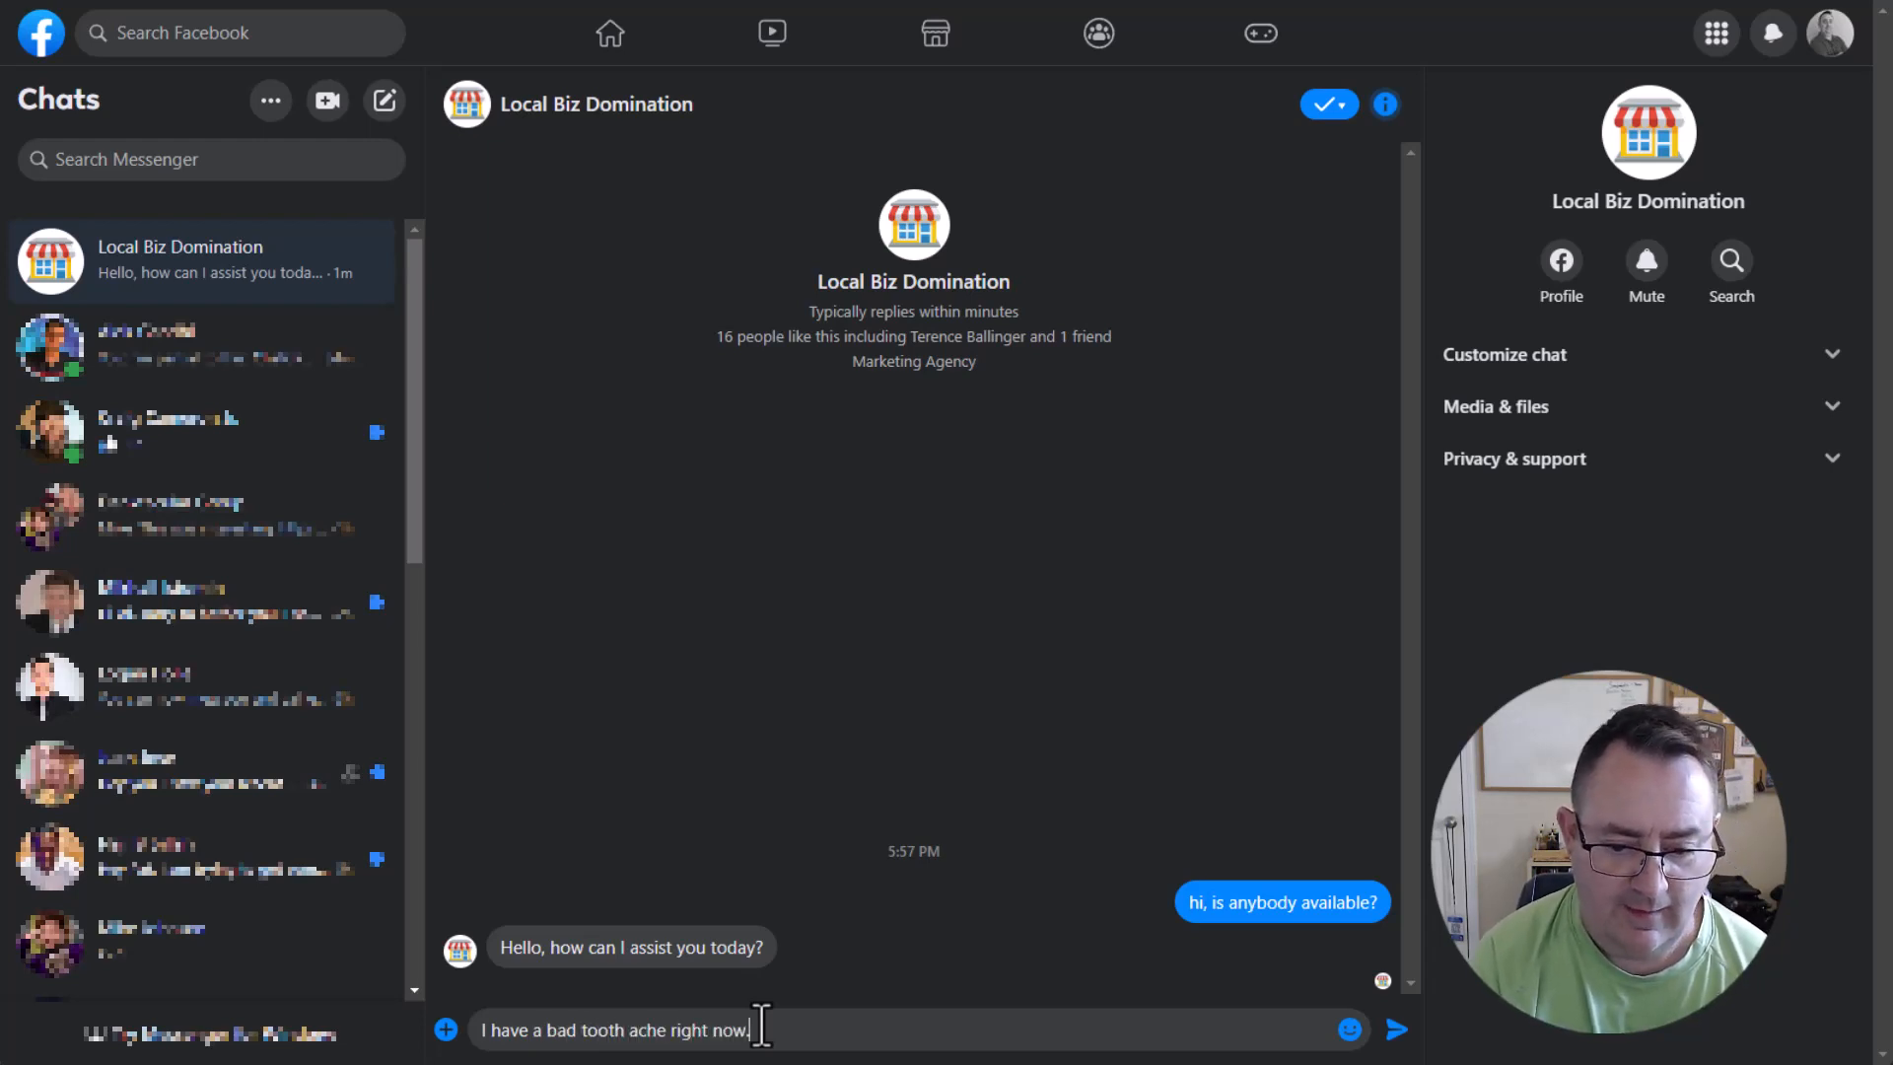
{"action": "key", "text": "Return"}
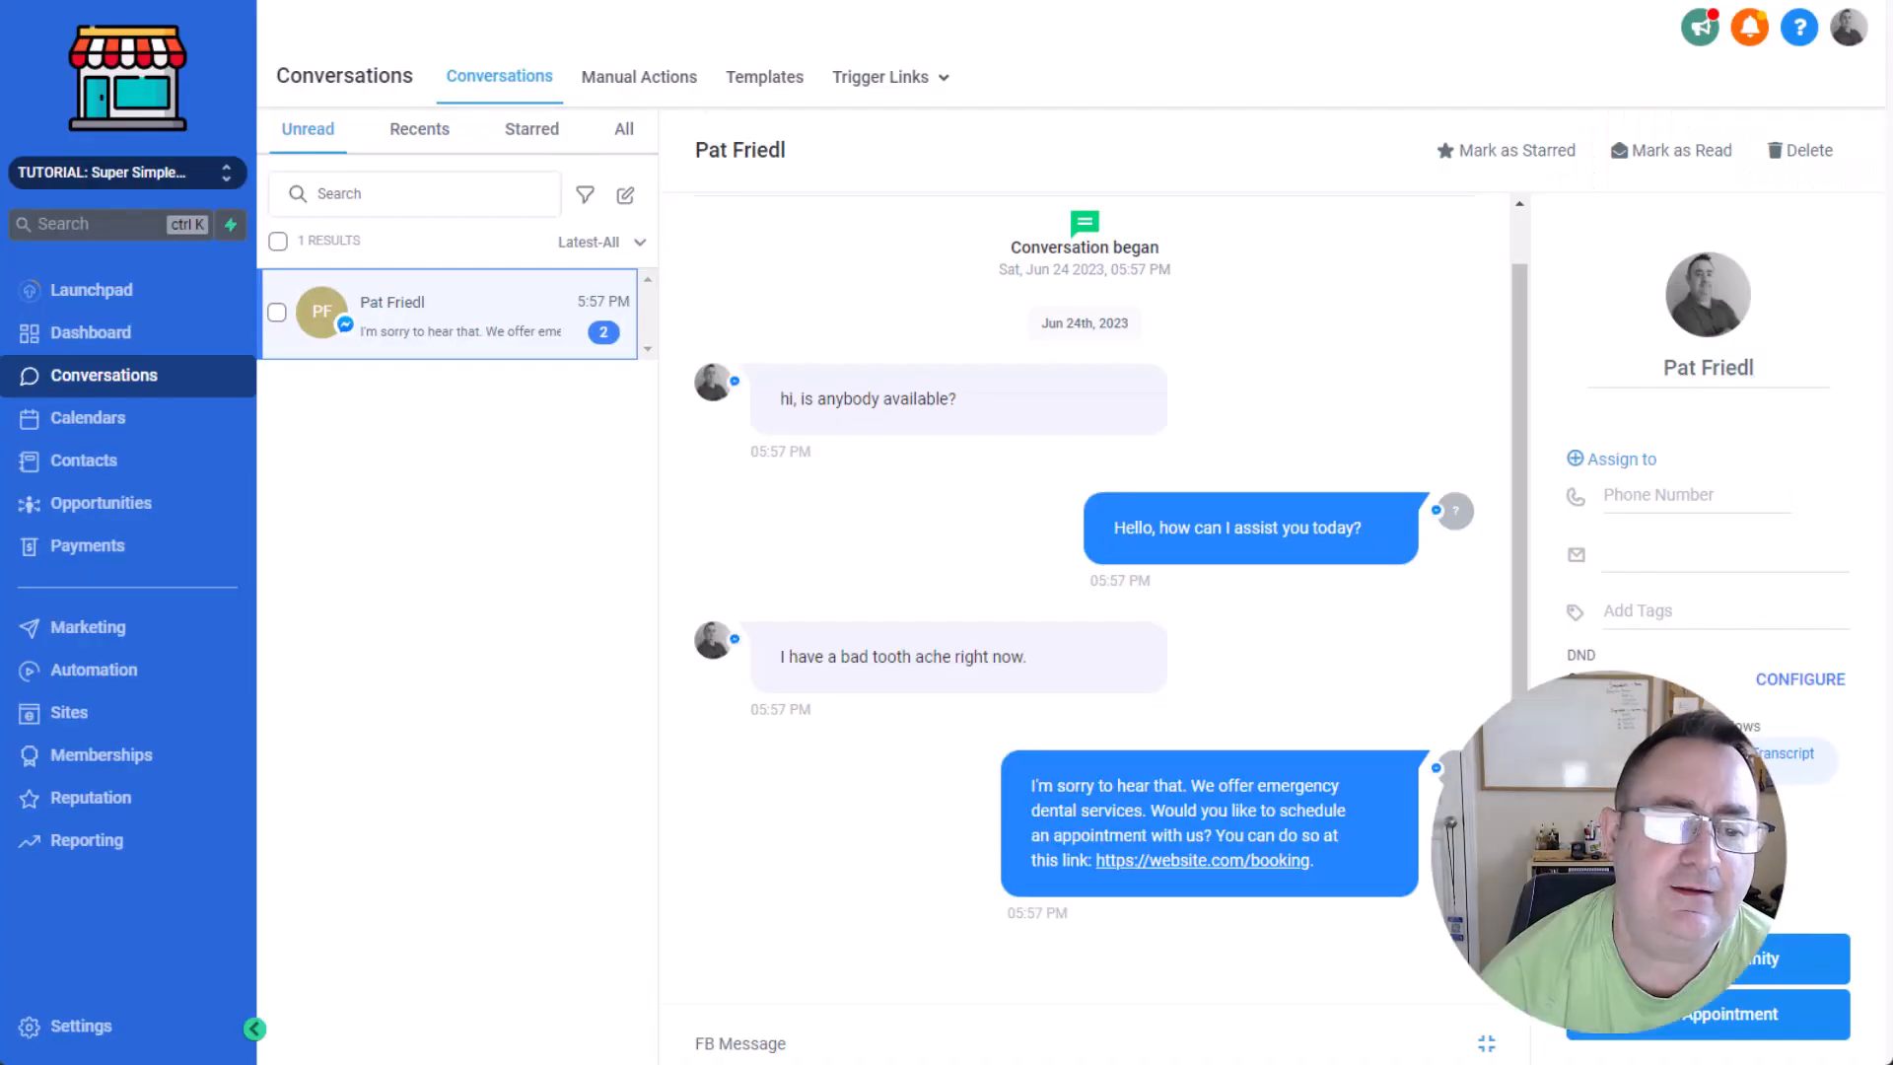
Open the Custom Values settings and examine the word "emergency" in the Business Services value.
{"action": "left_click", "coordinate": [98, 1025]}
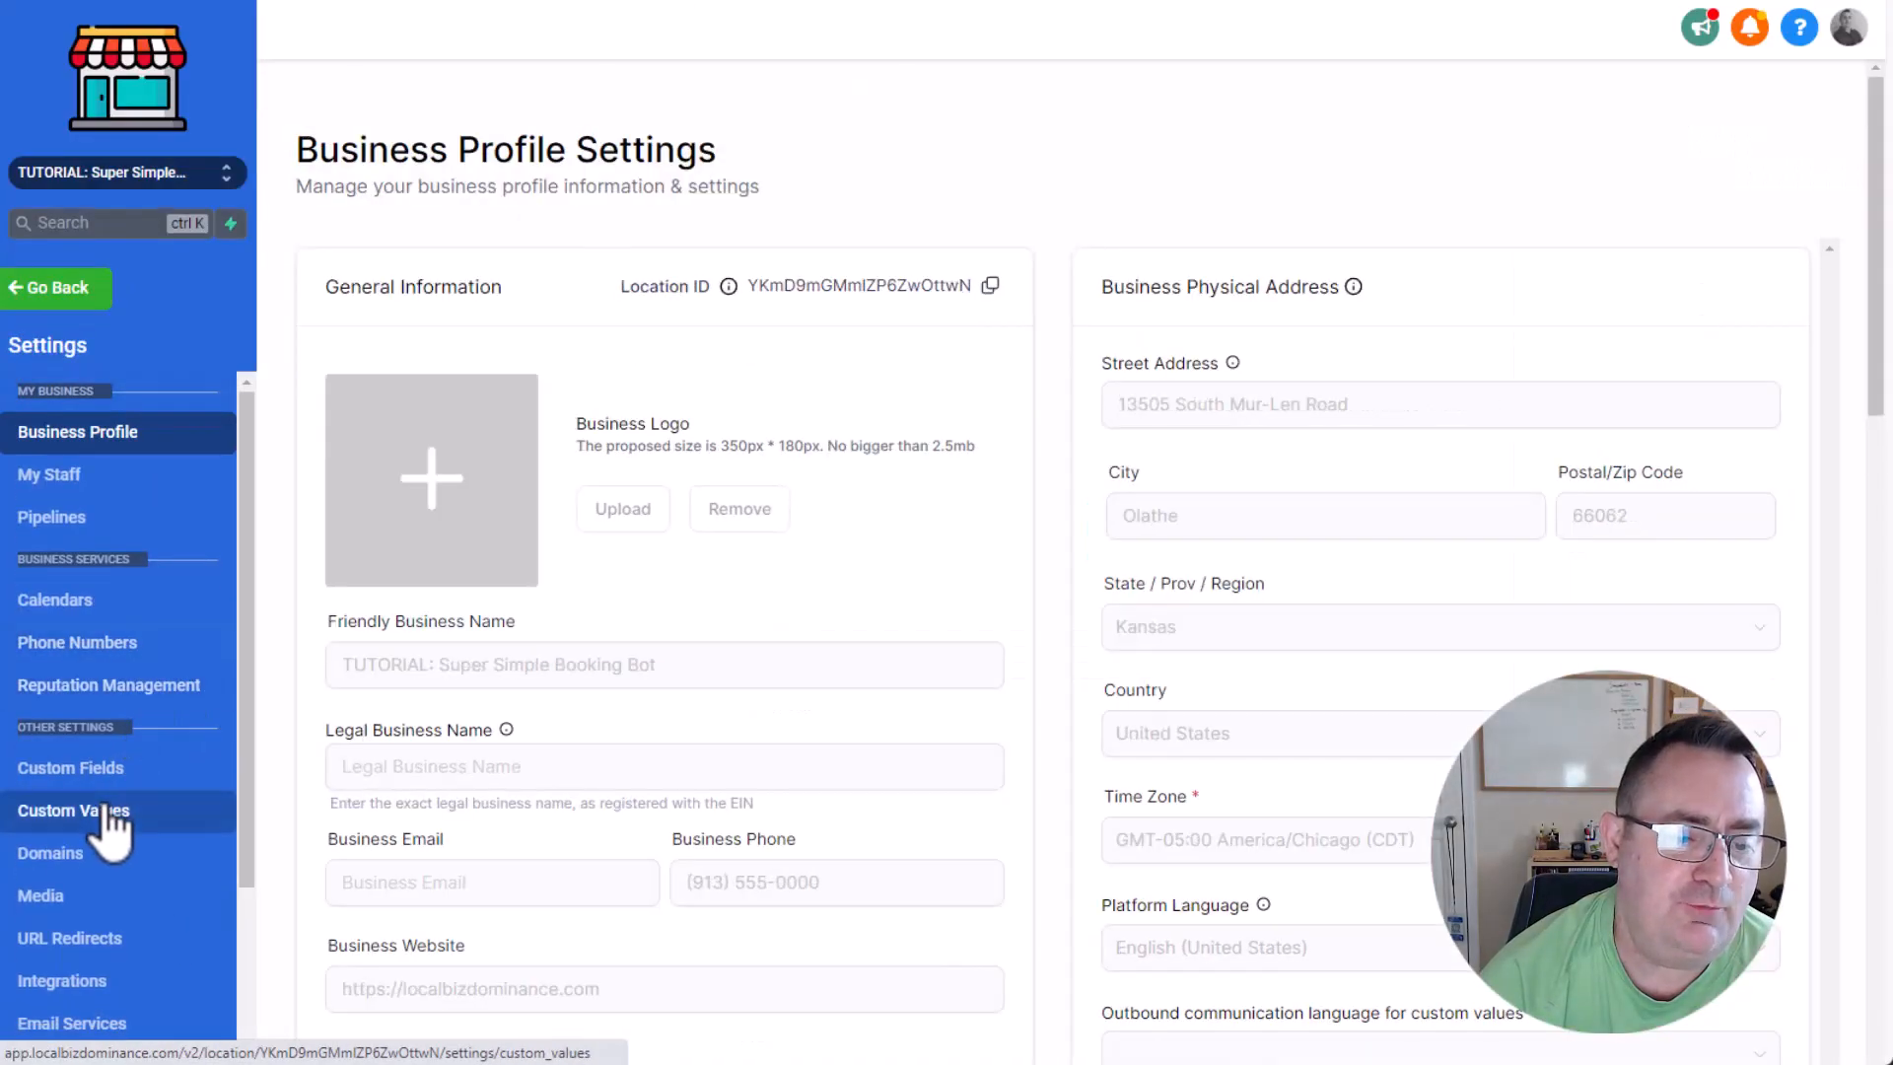
{"action": "left_click", "coordinate": [92, 812]}
{"action": "scroll", "coordinate": [1122, 665], "scroll_direction": "down", "scroll_amount": 3}
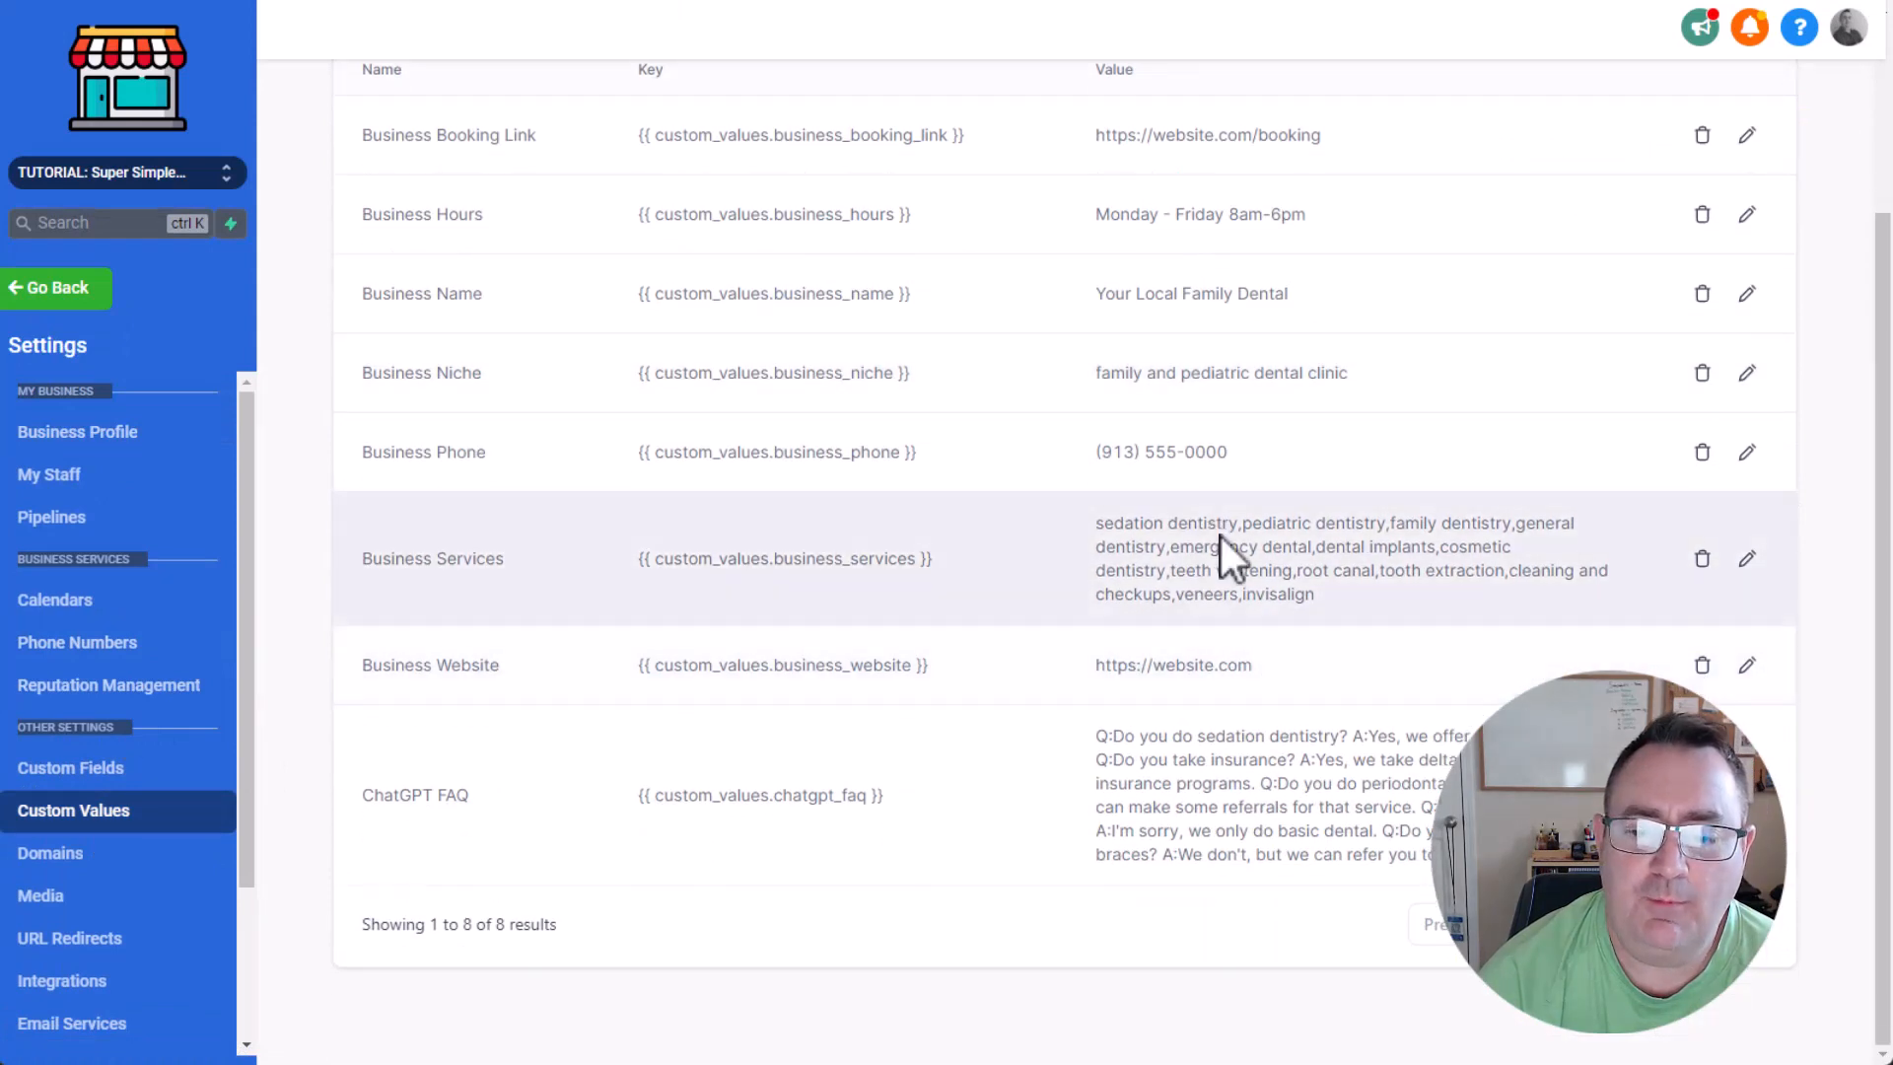
{"action": "left_click_drag", "start_coordinate": [1209, 523], "coordinate": [1553, 565]}
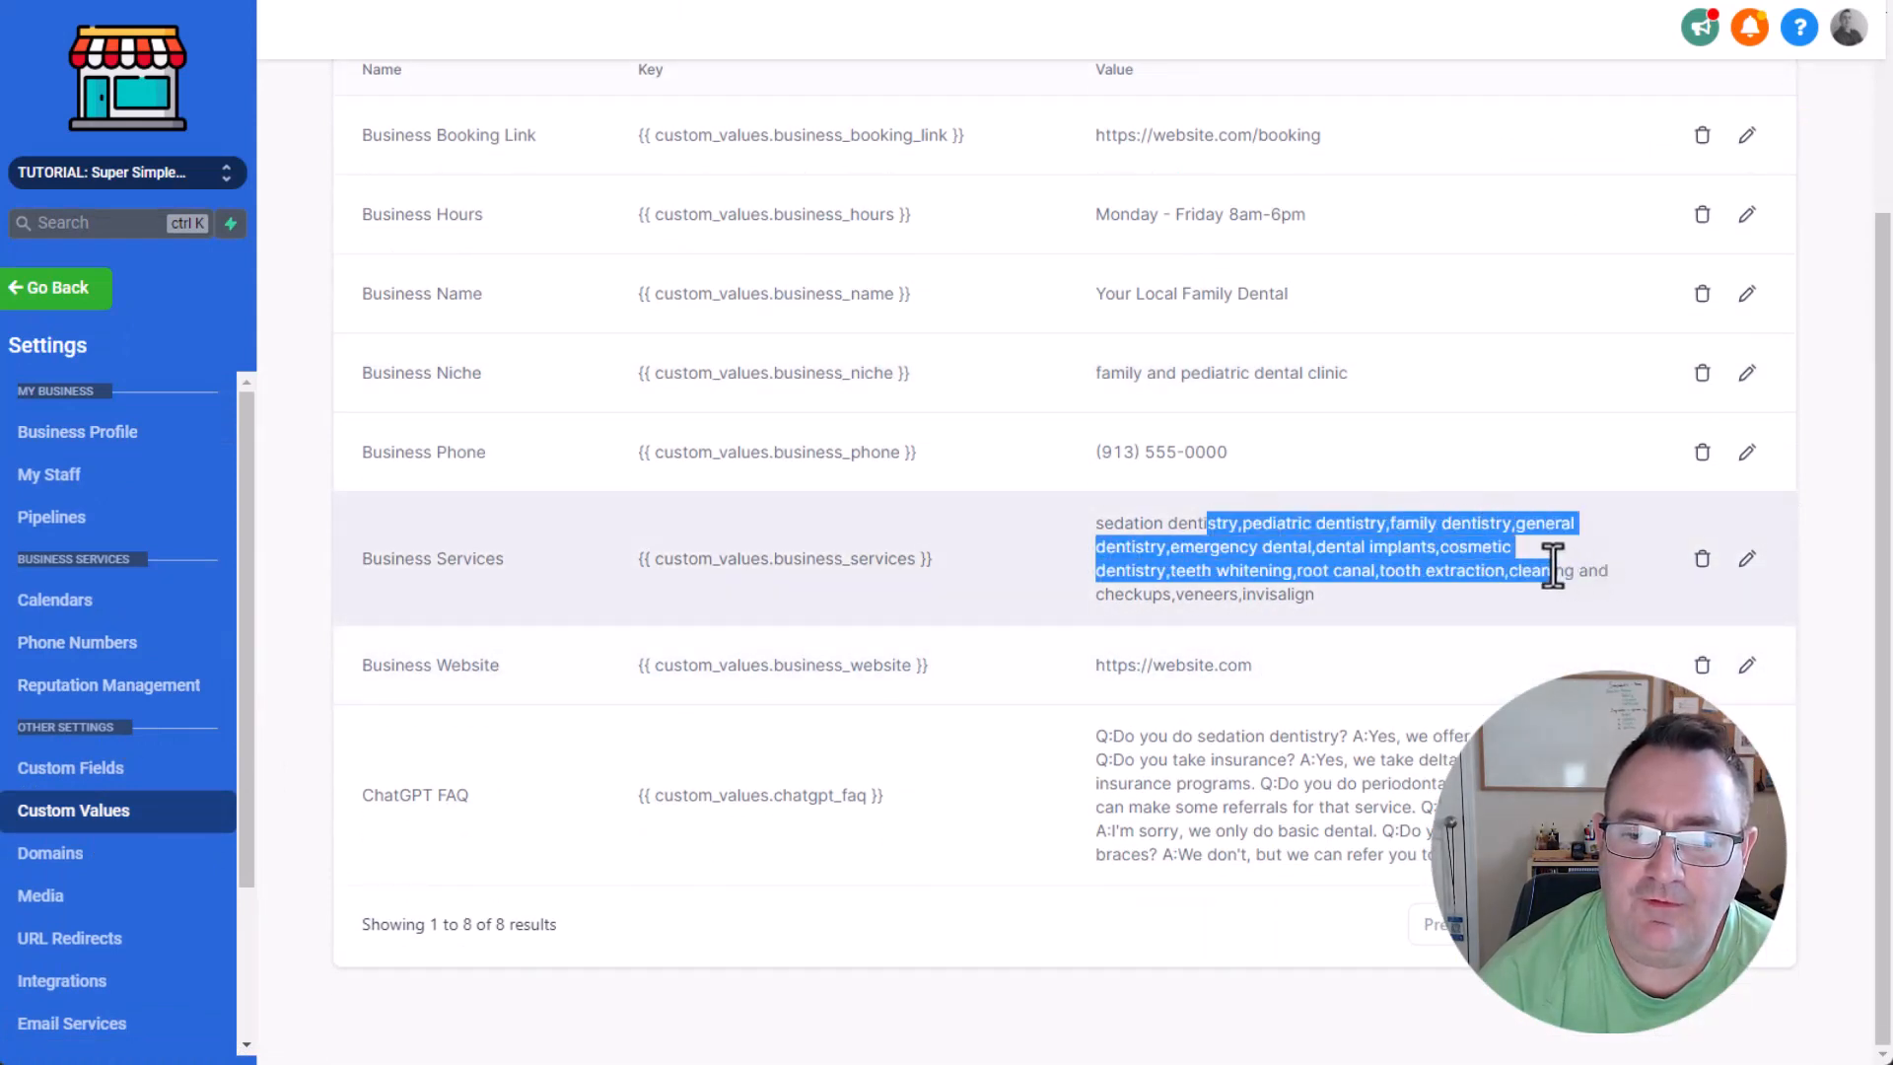
{"action": "double_click", "coordinate": [1214, 548]}
Switch to Facebook Messenger and send "OK, thanks. One more question - do you take insurance?".
{"action": "left_click", "coordinate": [552, 2]}
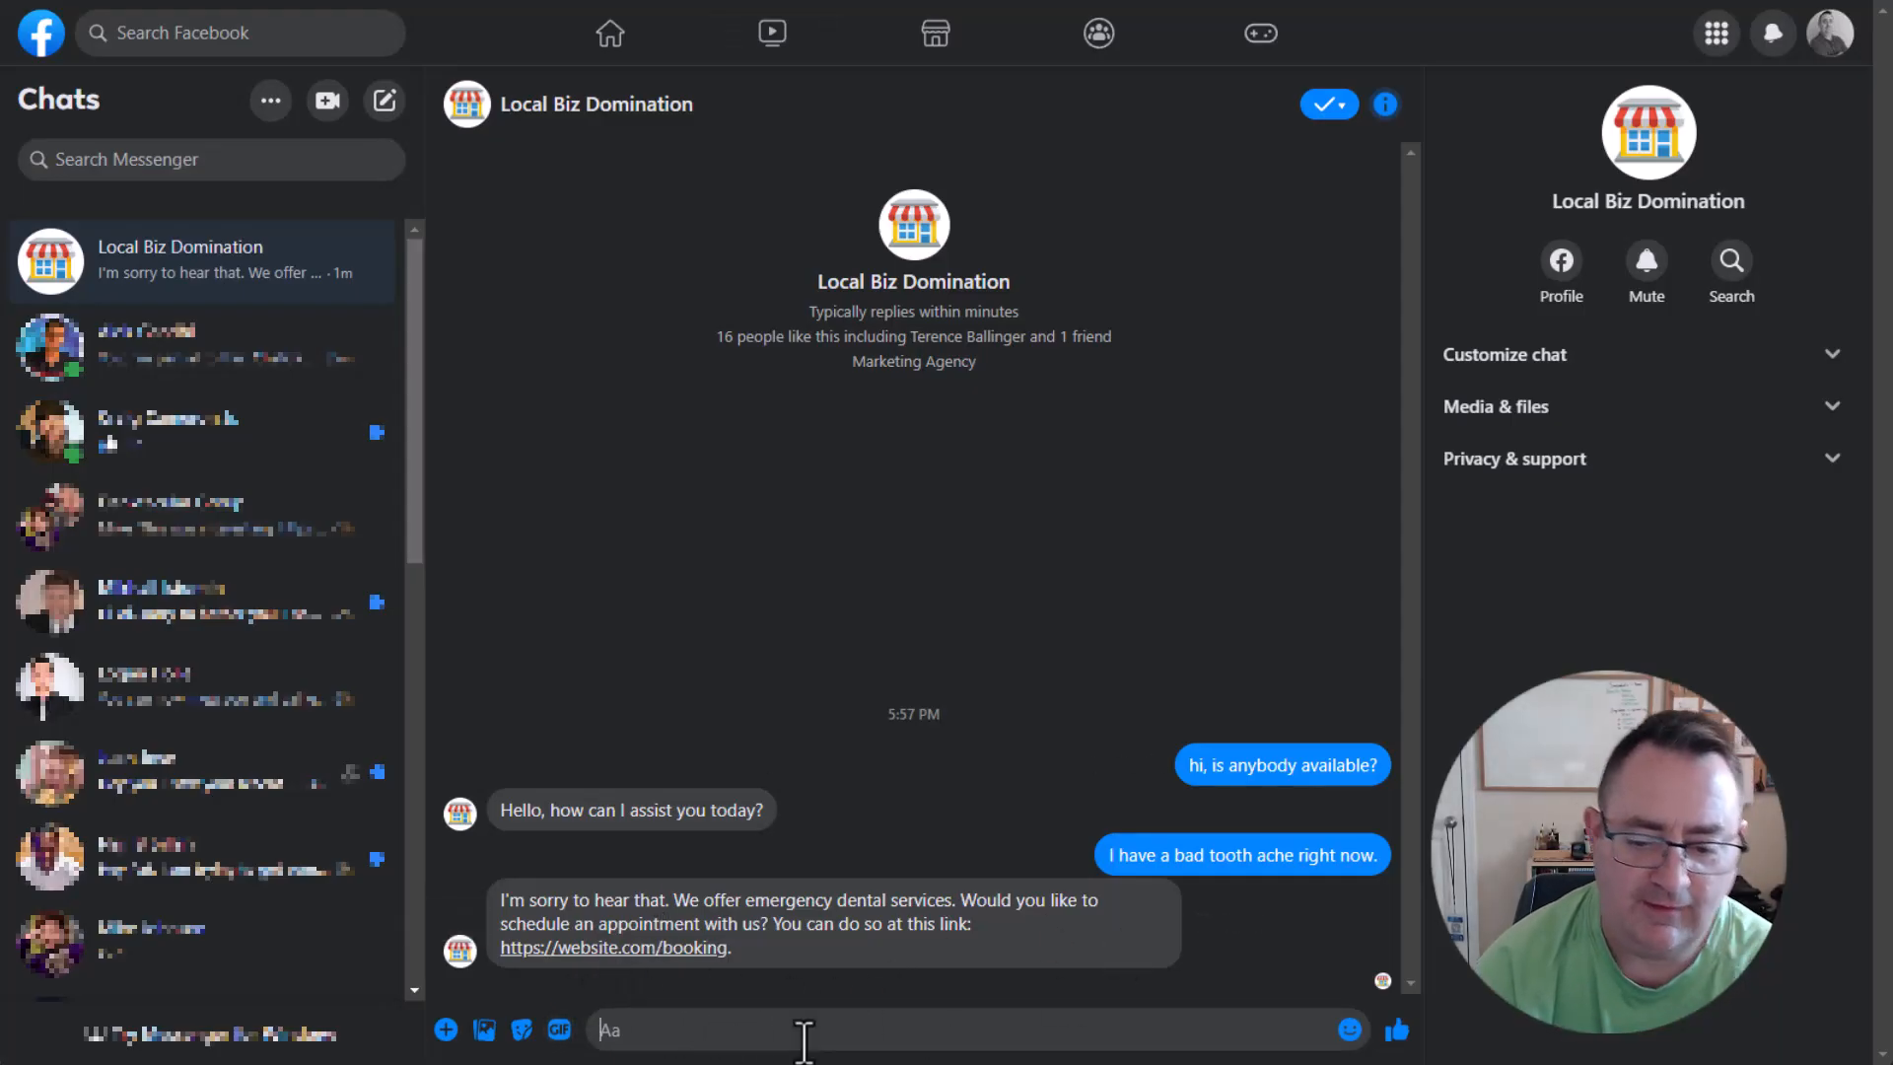
{"action": "type", "text": "OK, thanks."}
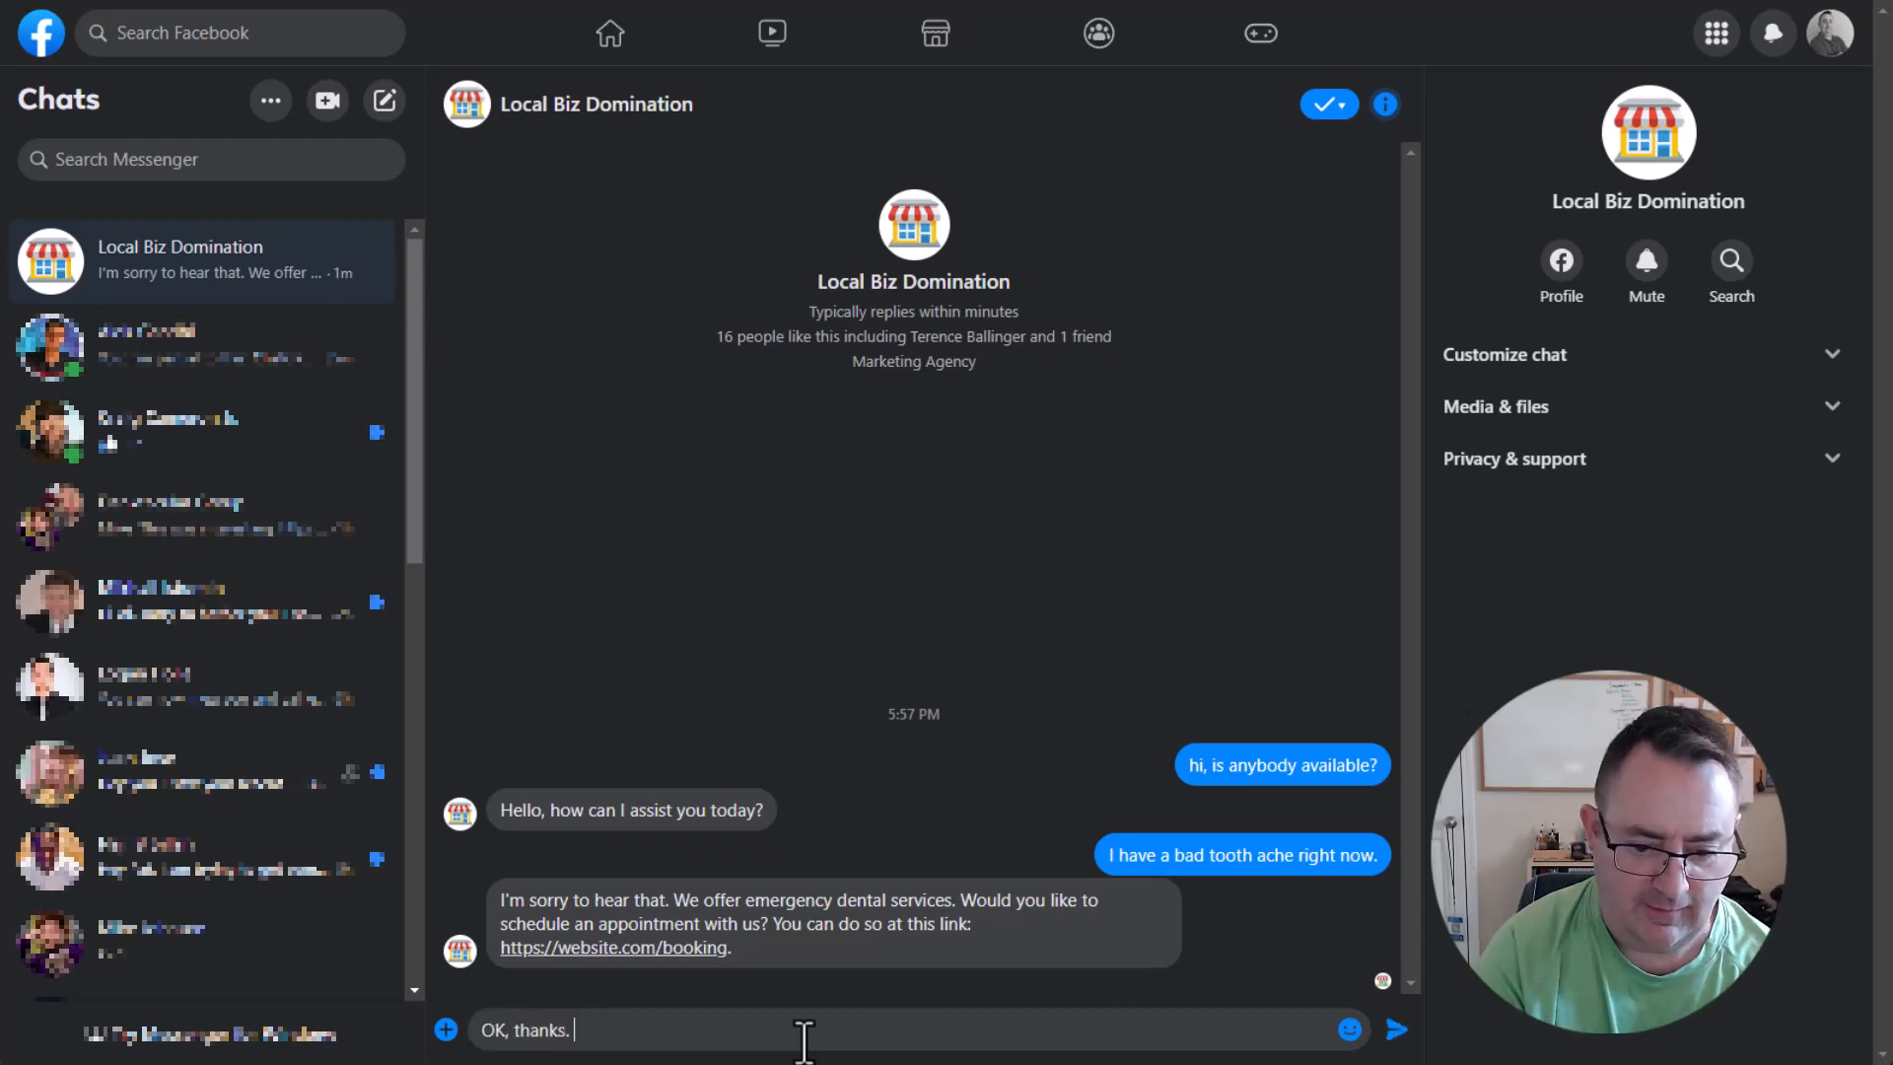
{"action": "type", "text": " One "}
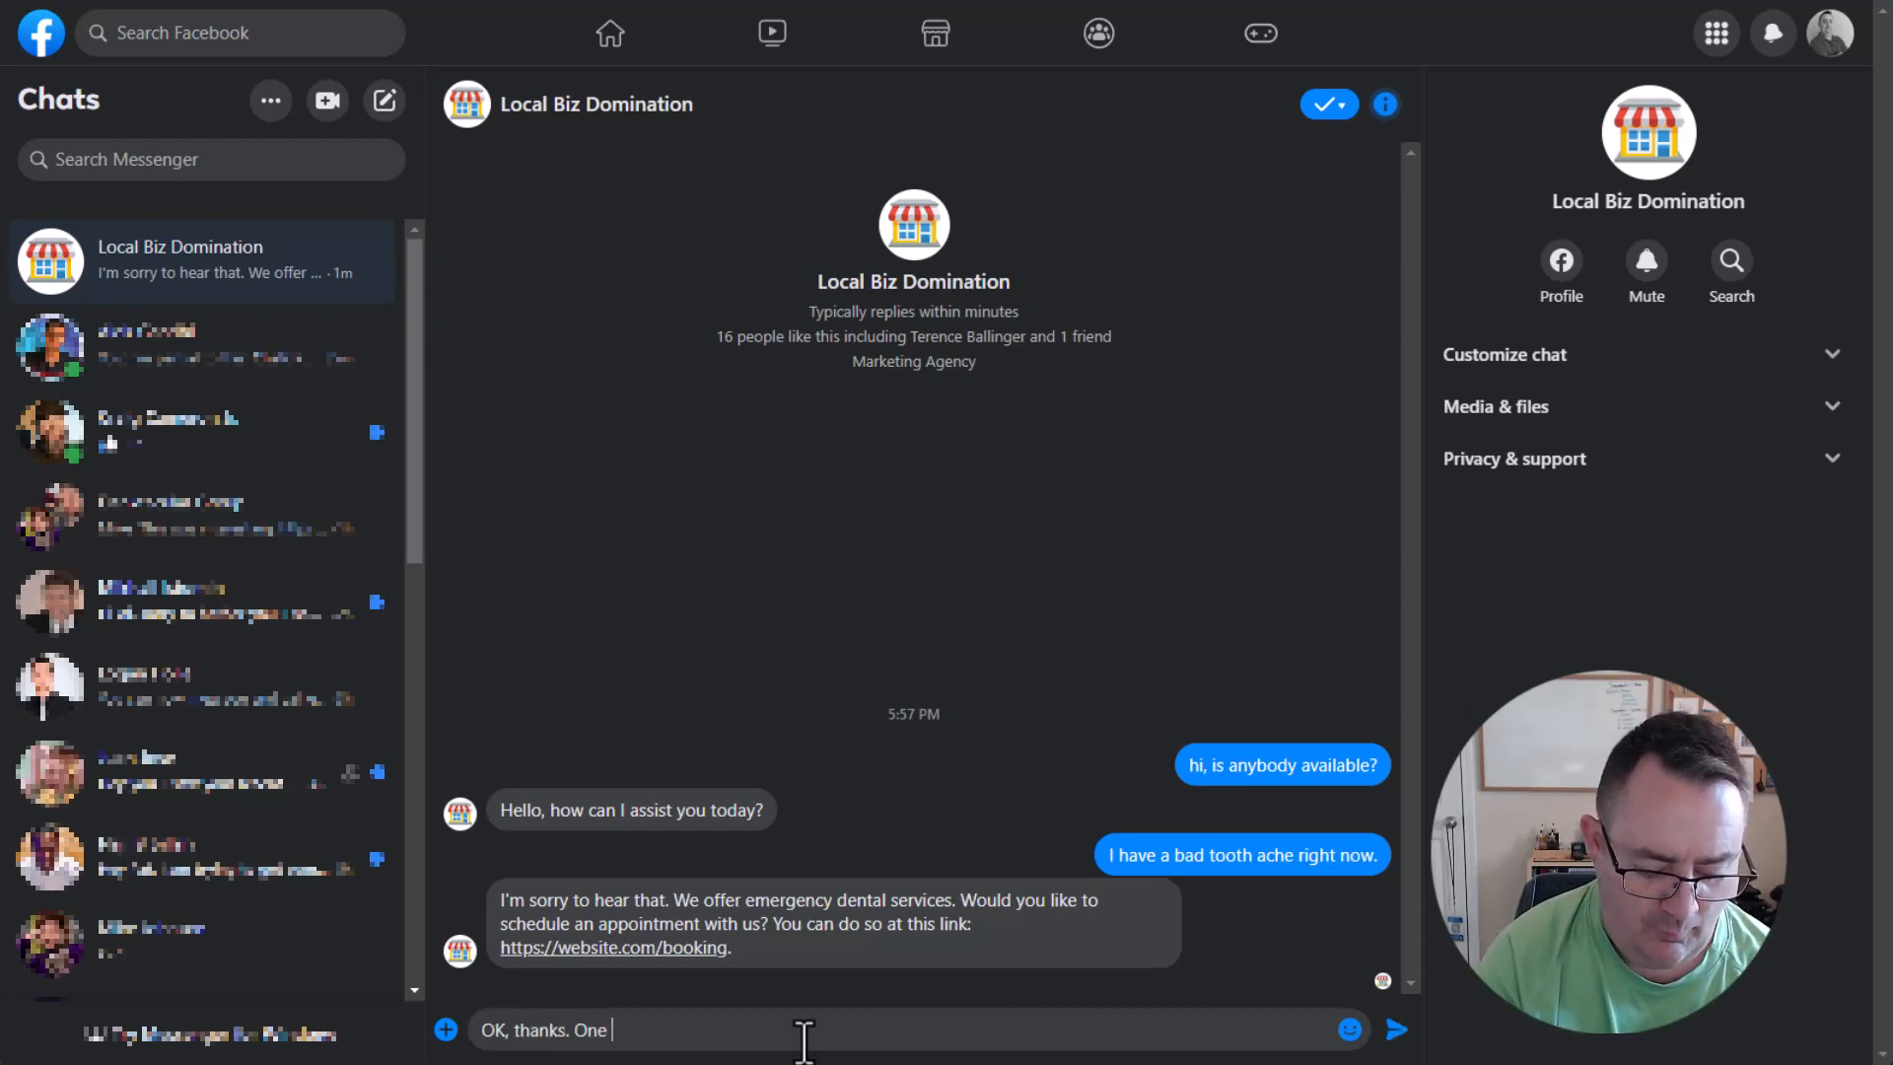
{"action": "type", "text": "more question - "}
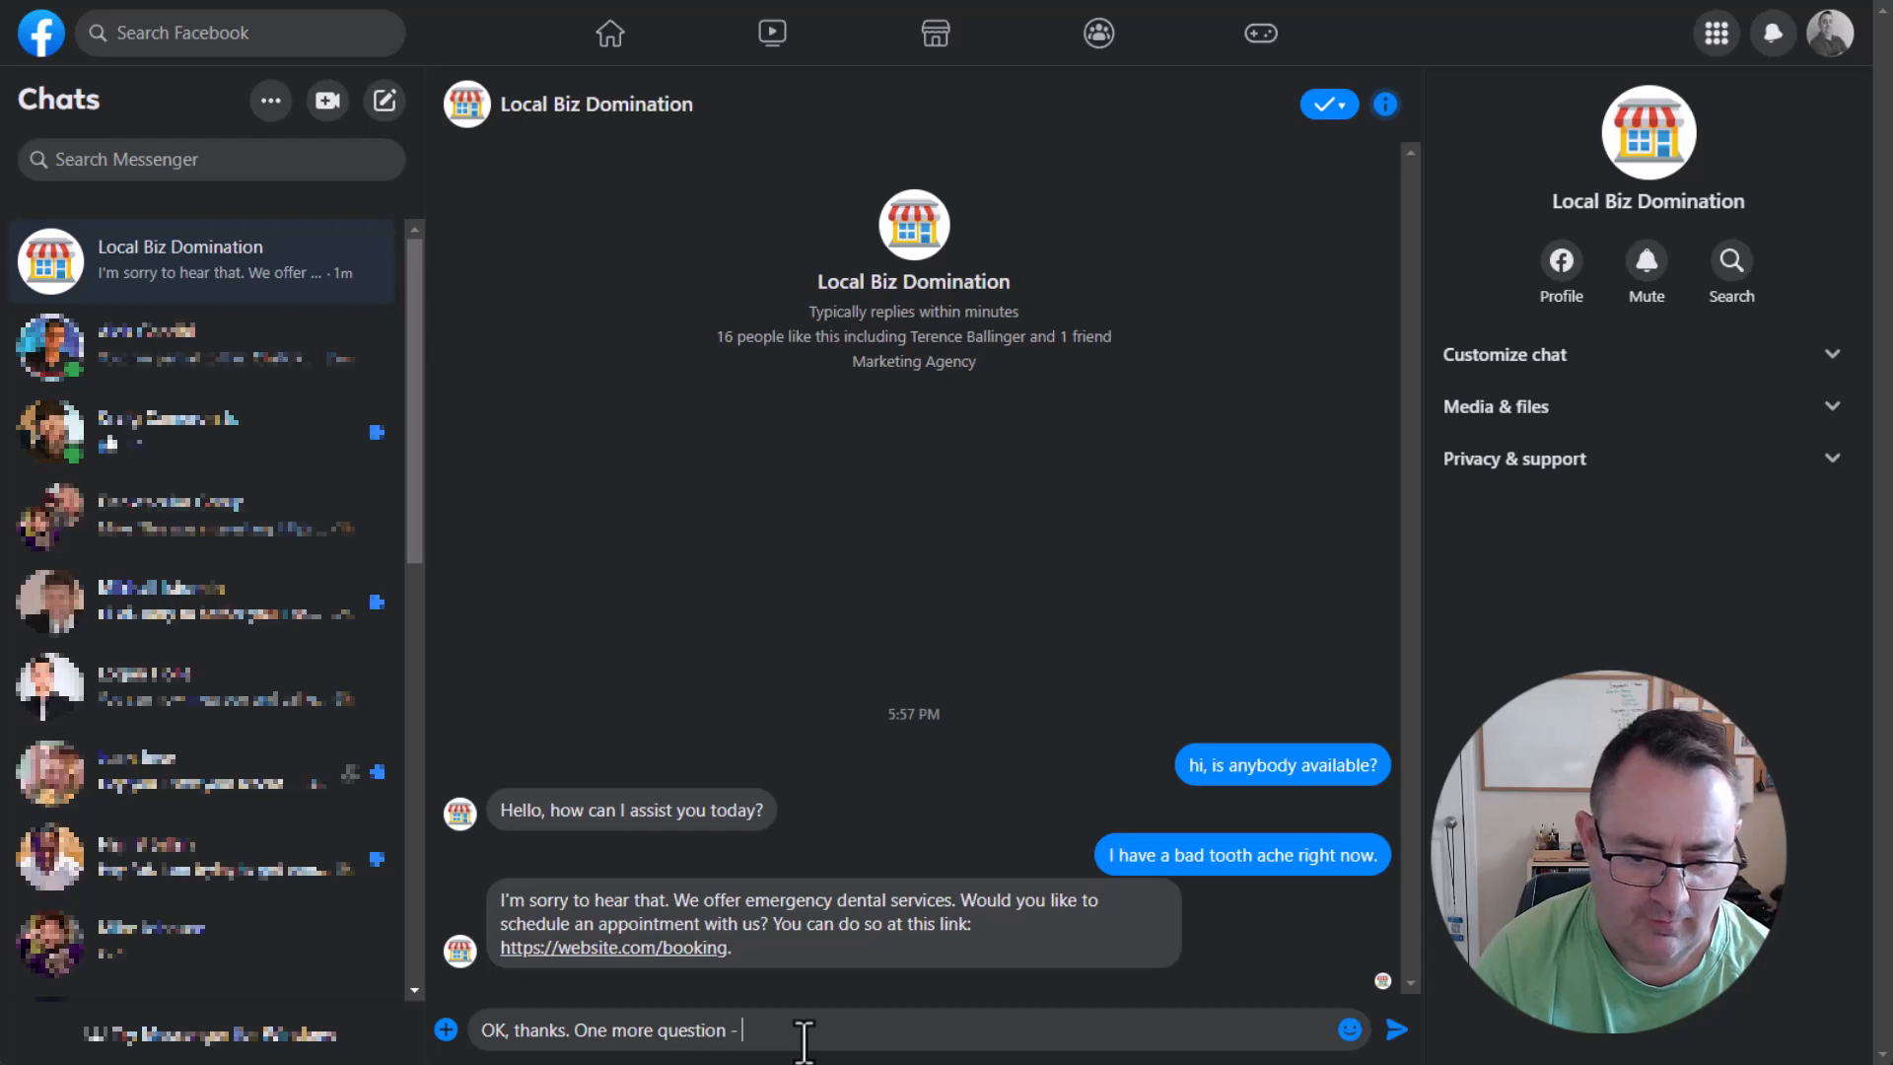
{"action": "type", "text": "do you take"}
{"action": "key", "text": "BackSpace"}
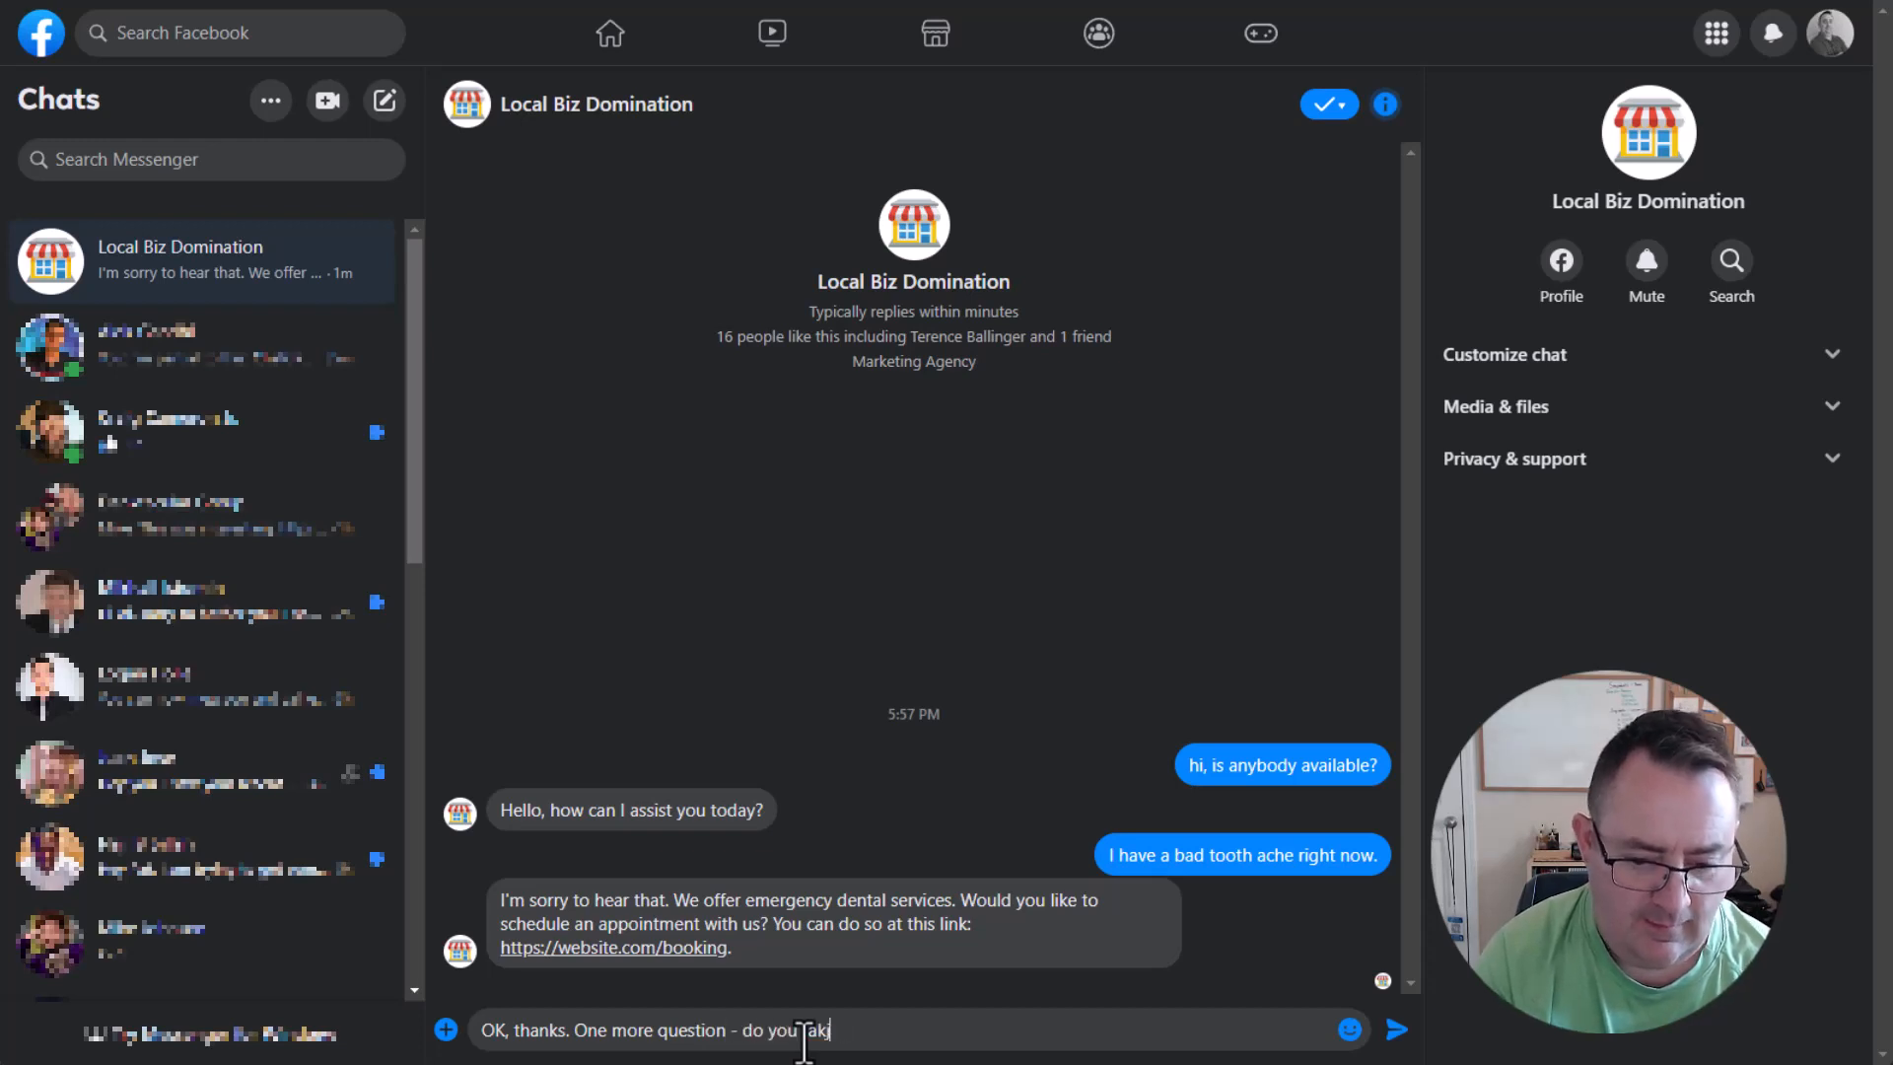
{"action": "type", "text": "e insurance?"}
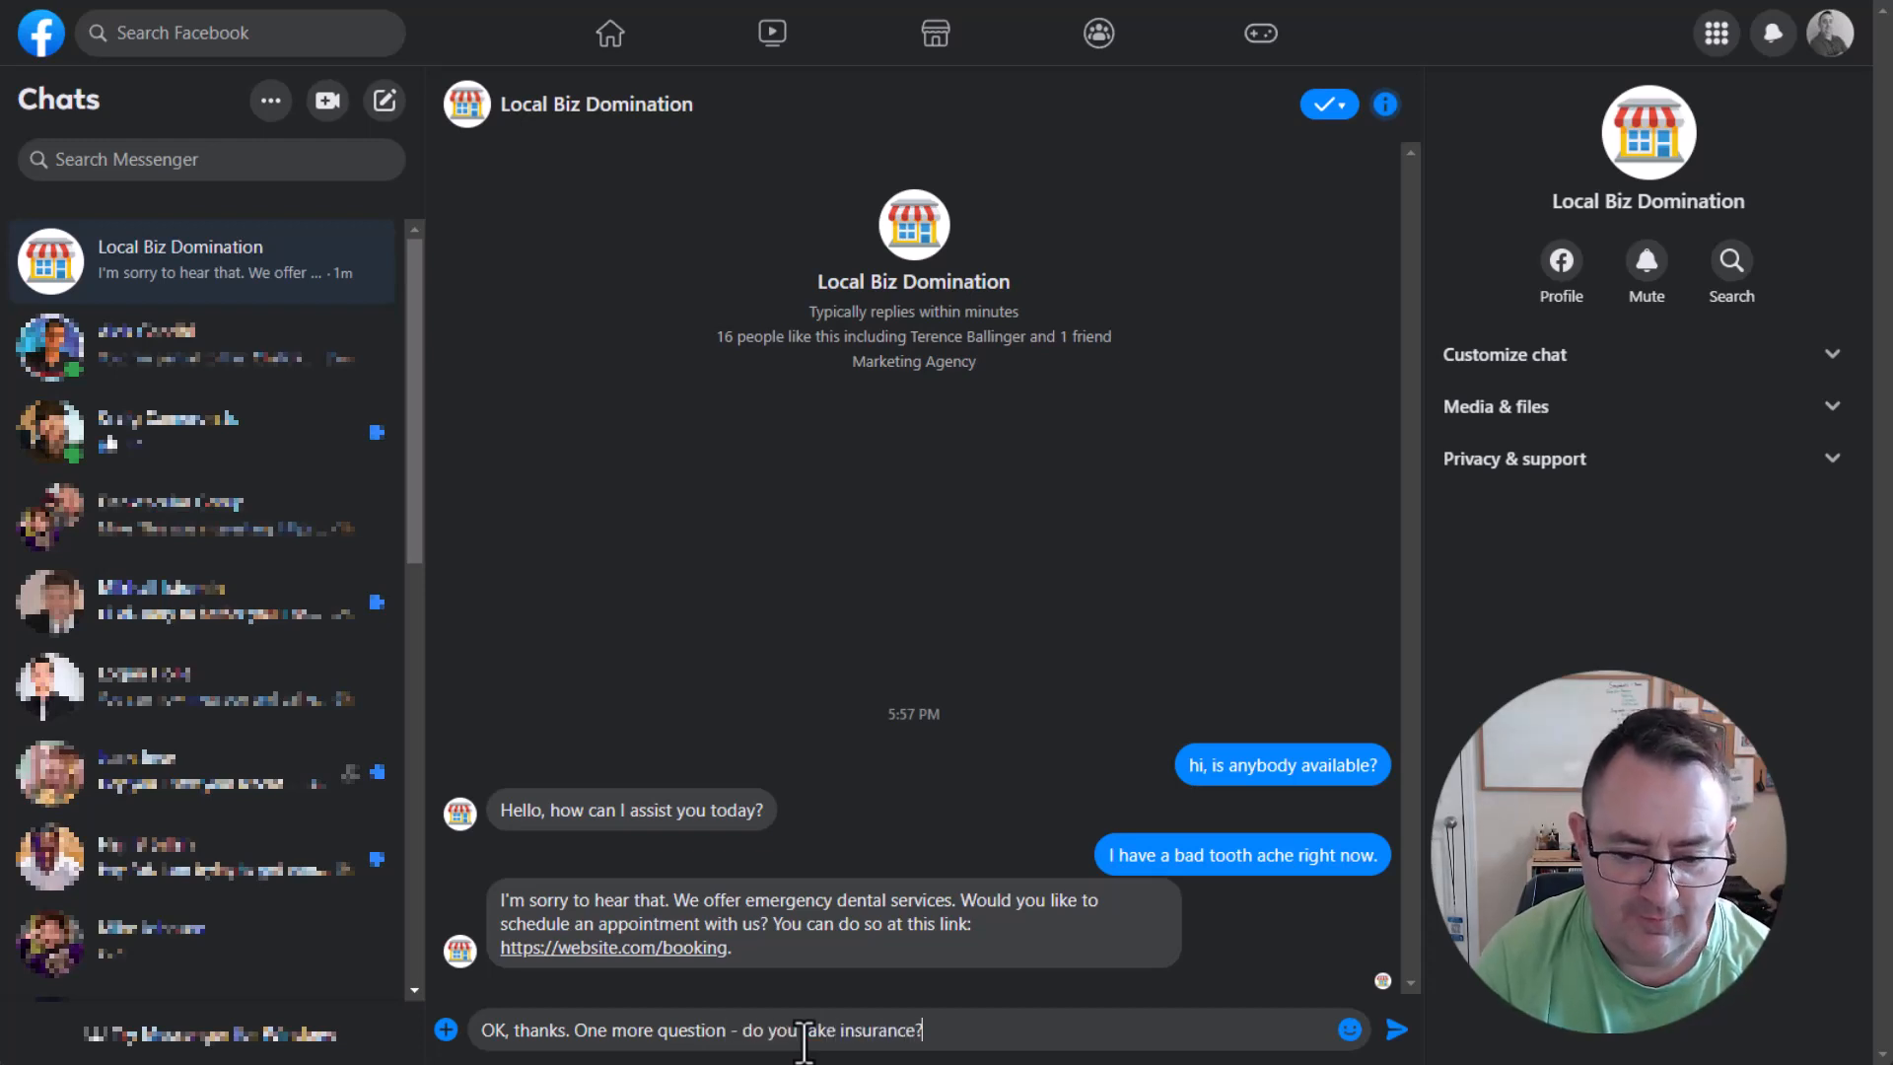
{"action": "key", "text": "Return"}
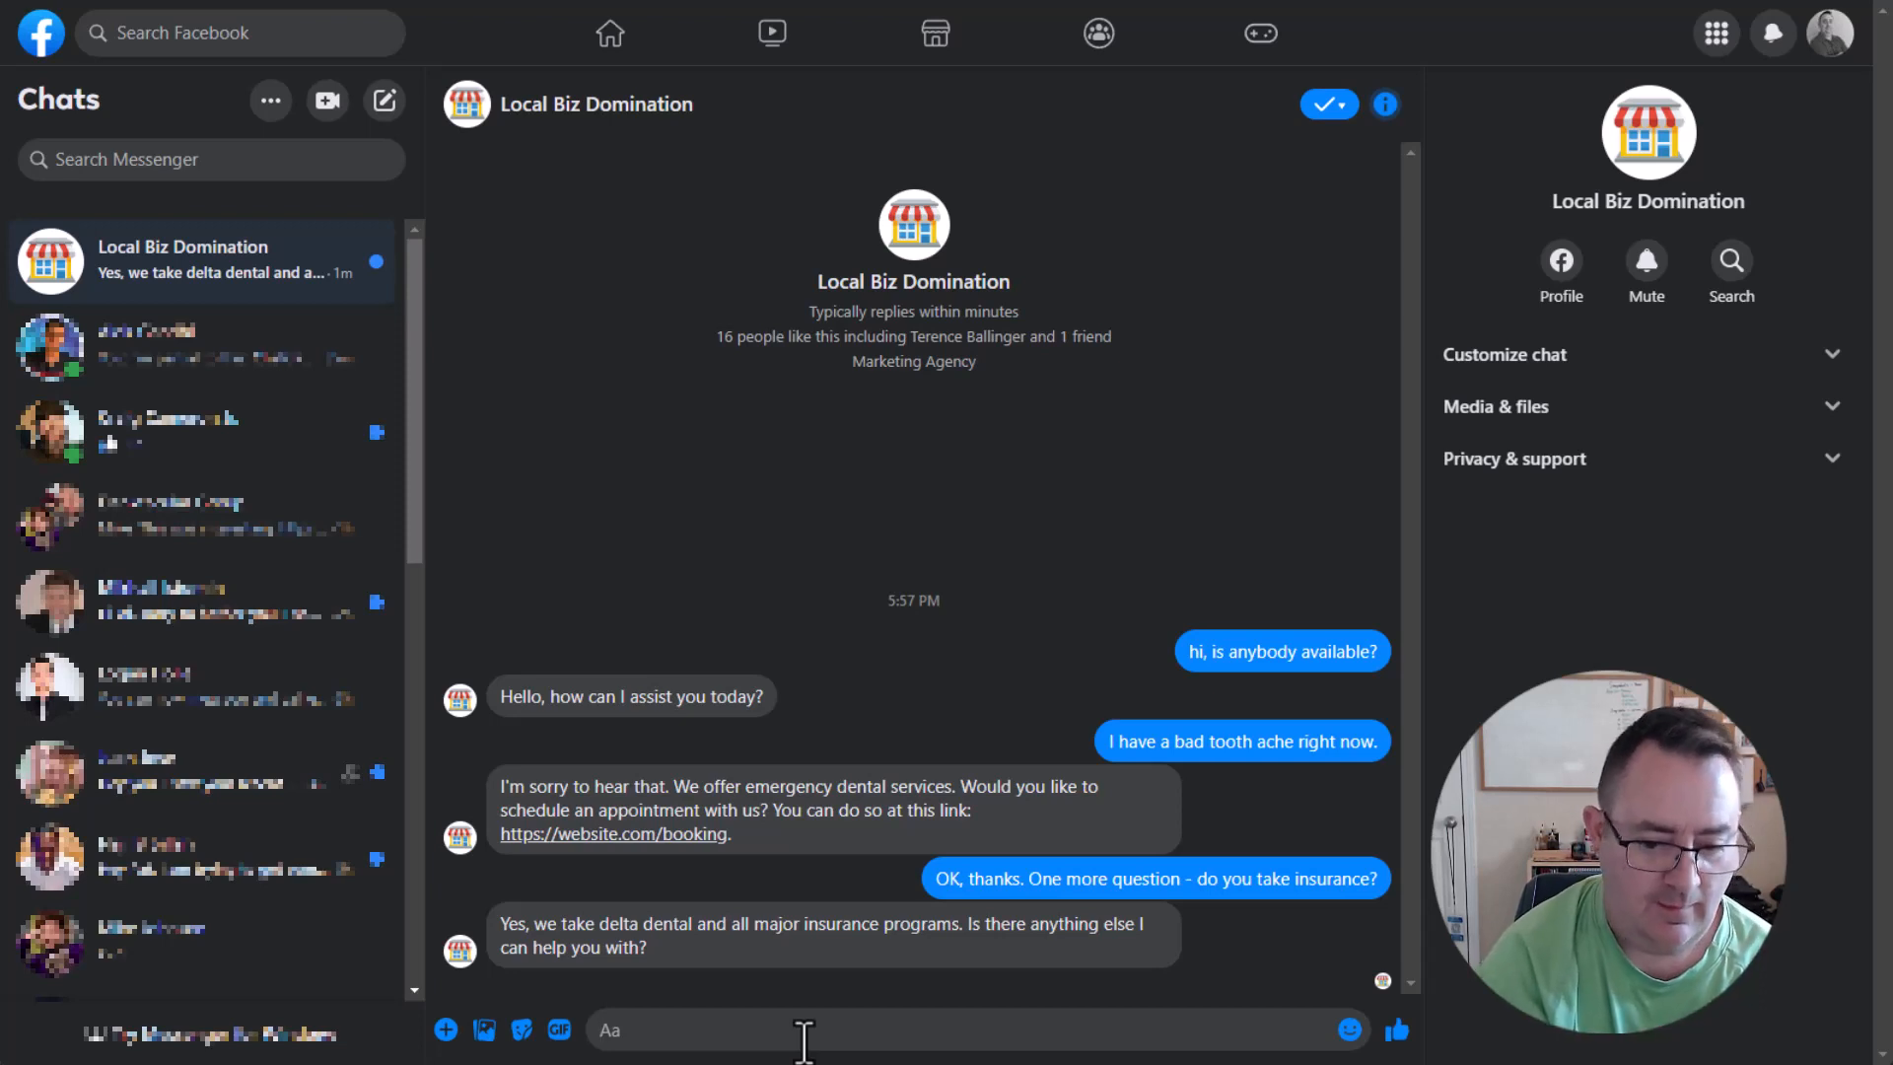
Send the off-topic question "yes - do you offer pet grooming services?" to test the bot.
{"action": "type", "text": "yes - "}
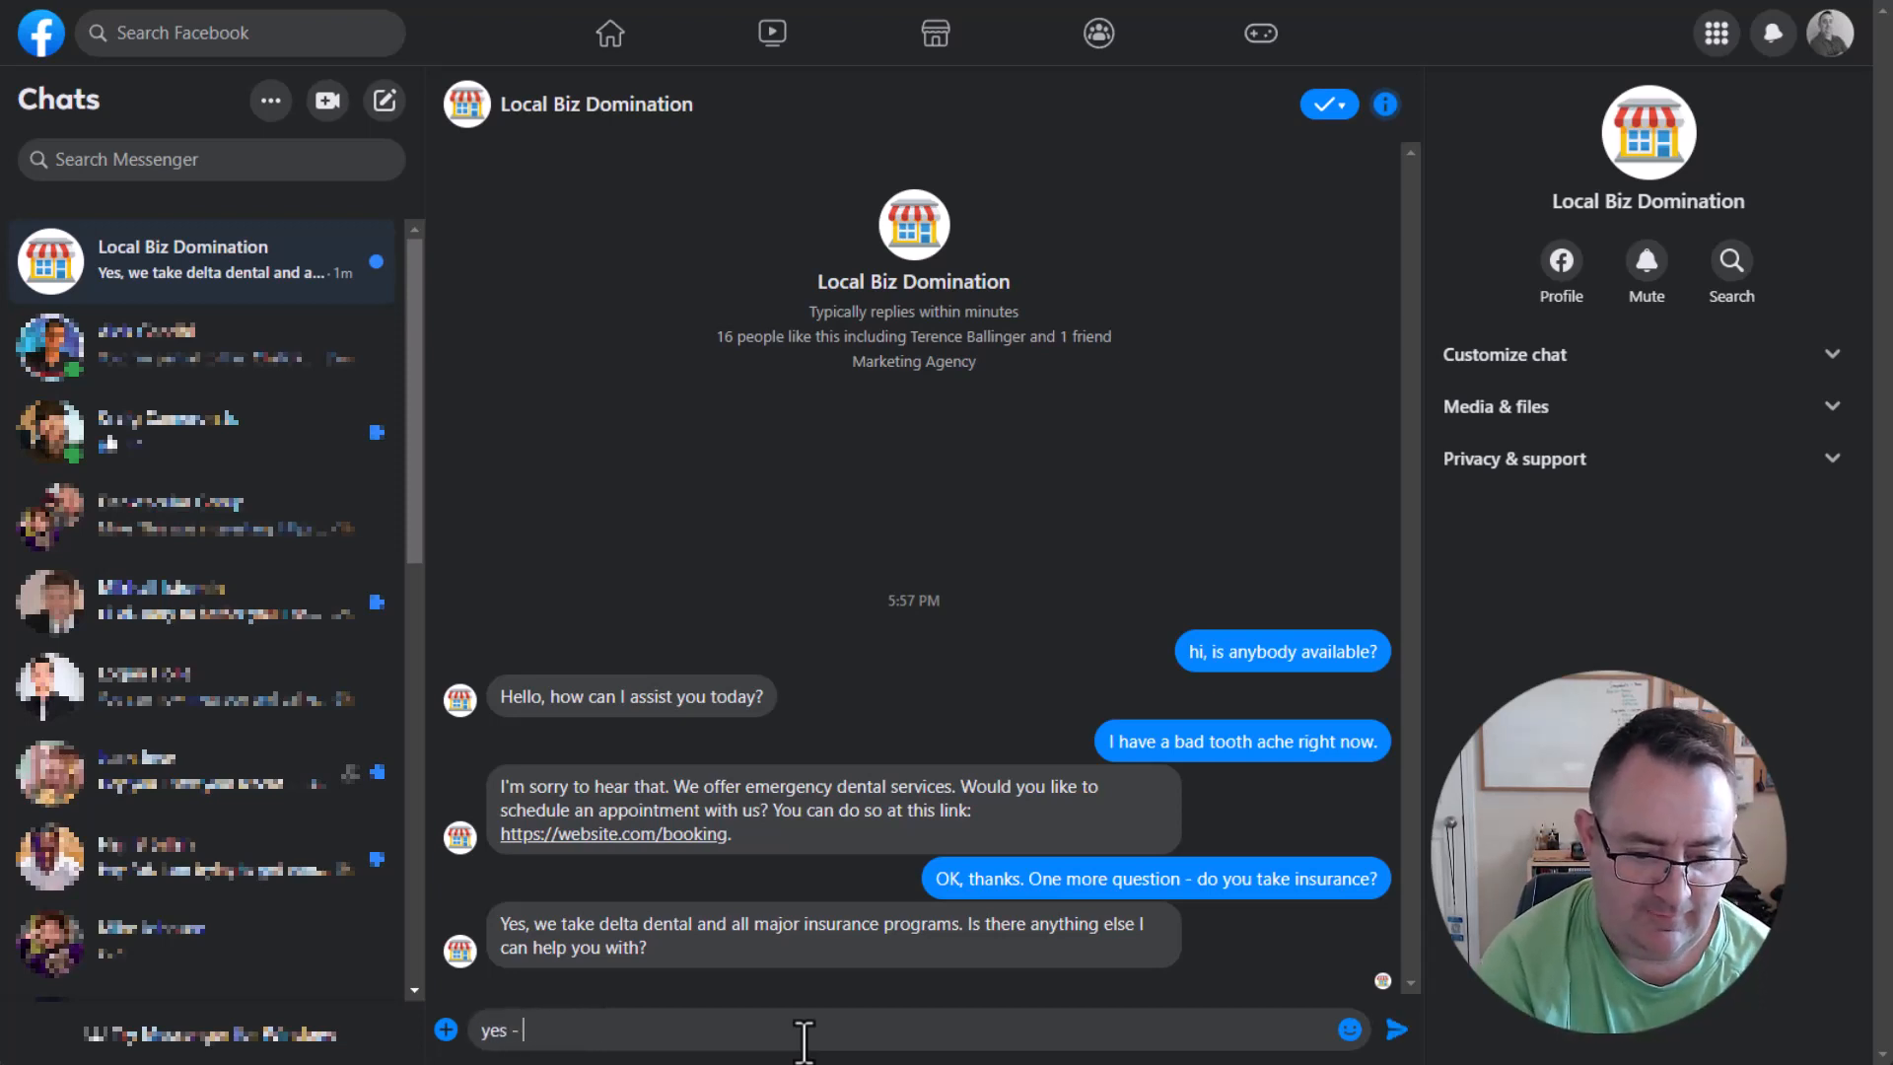
{"action": "type", "text": "do y"}
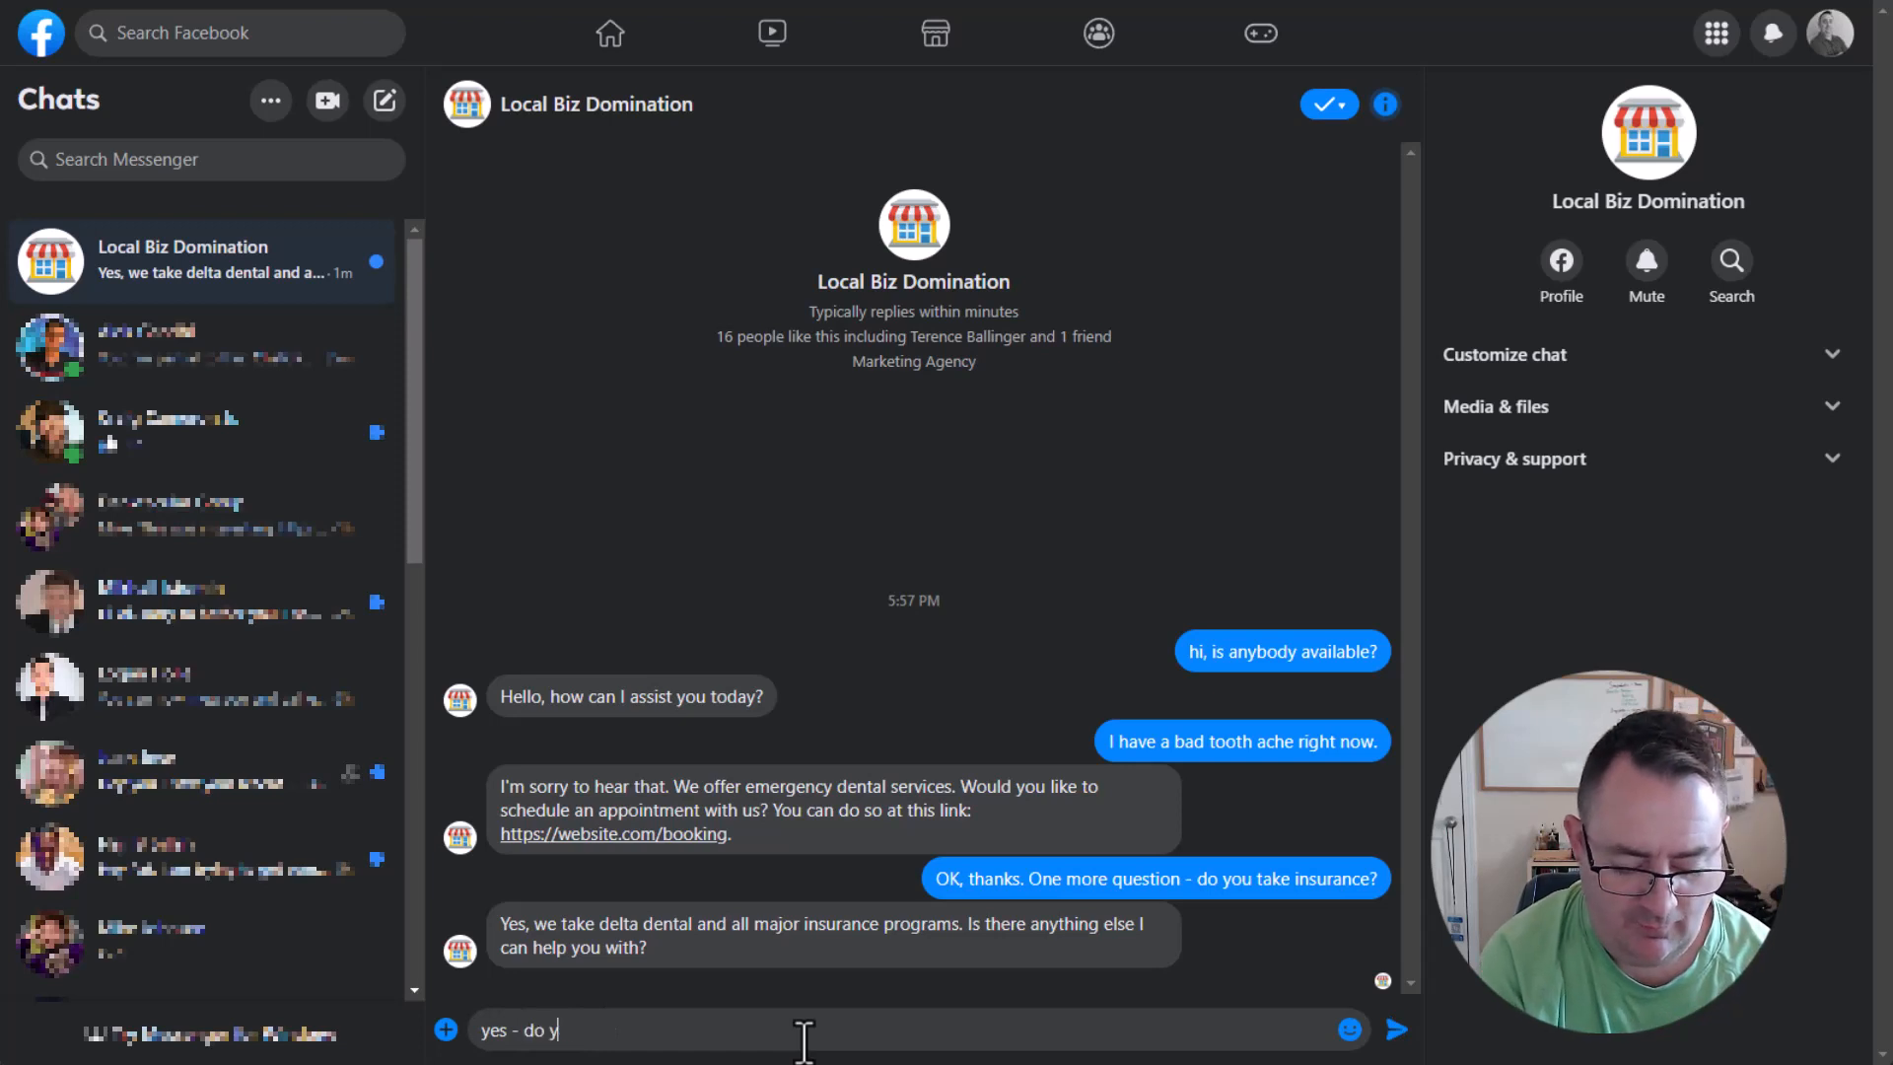
{"action": "type", "text": "ou offer pet gro"}
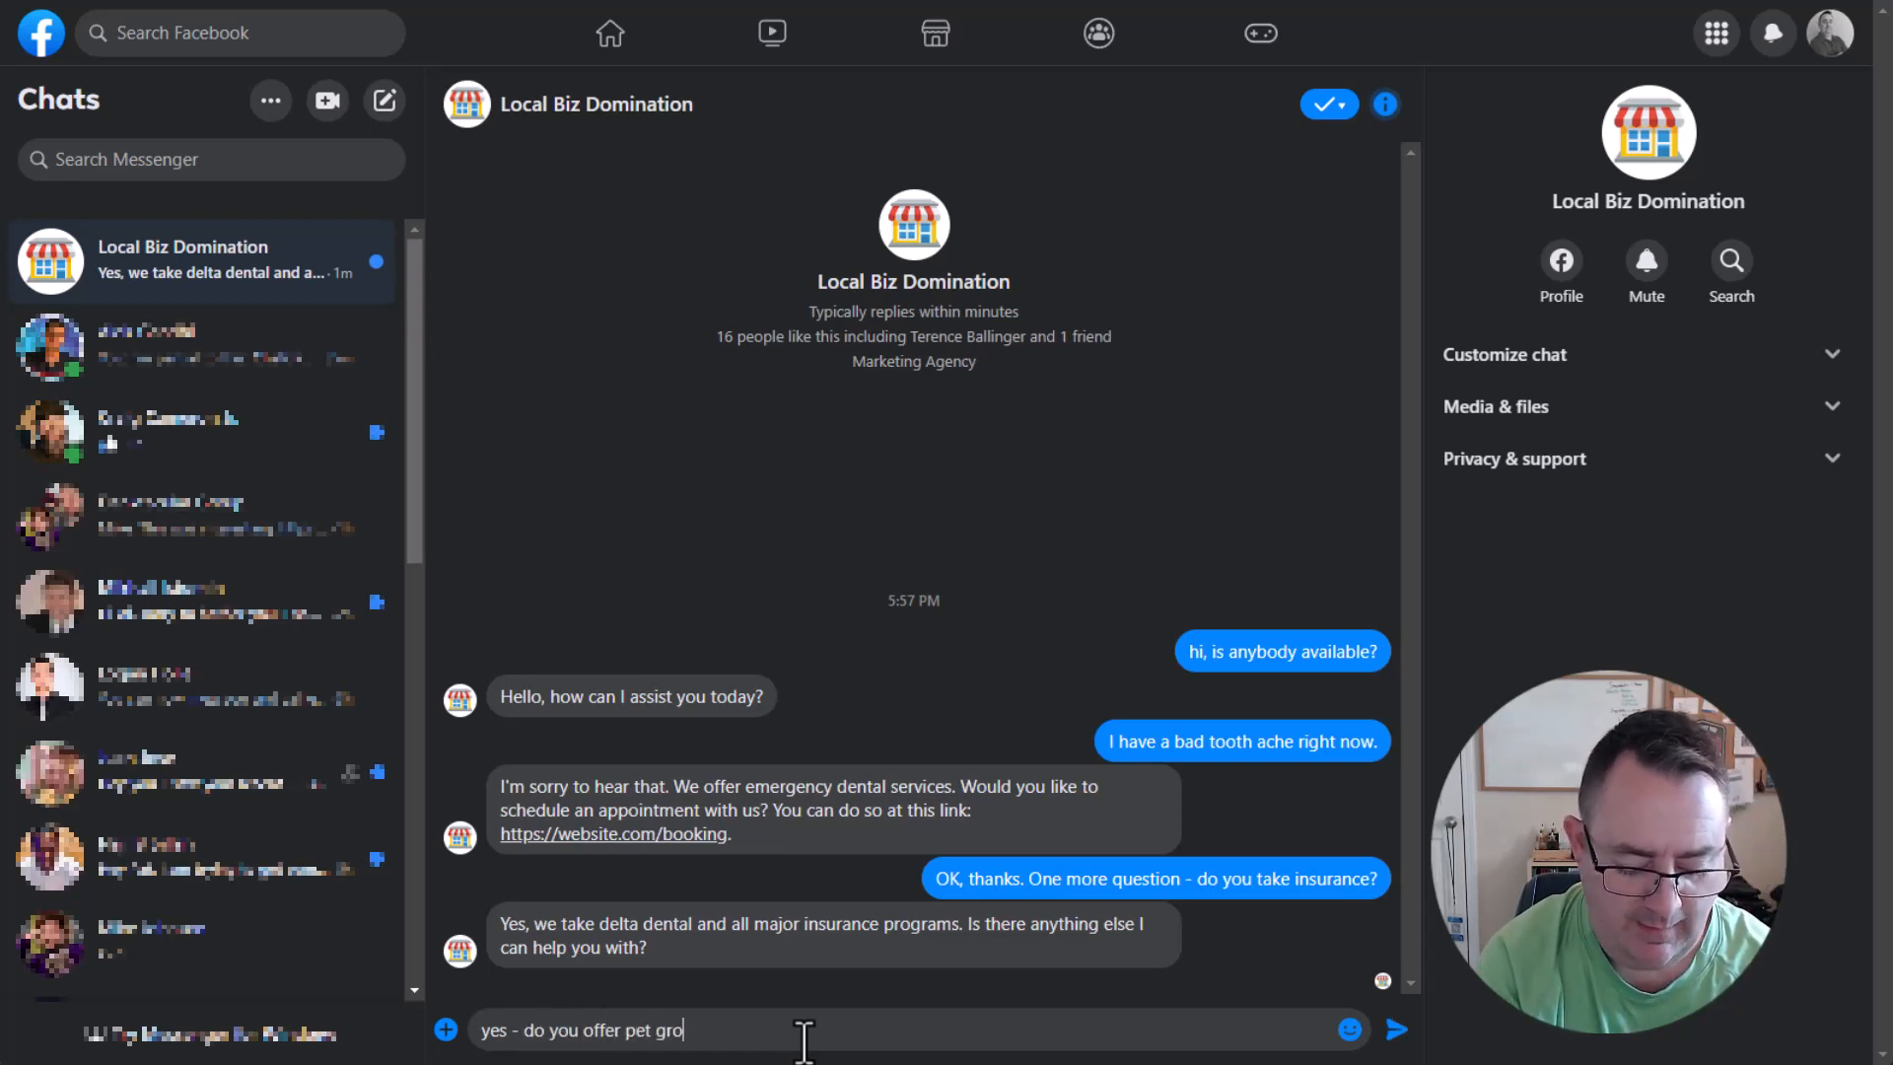
{"action": "type", "text": "oming services?"}
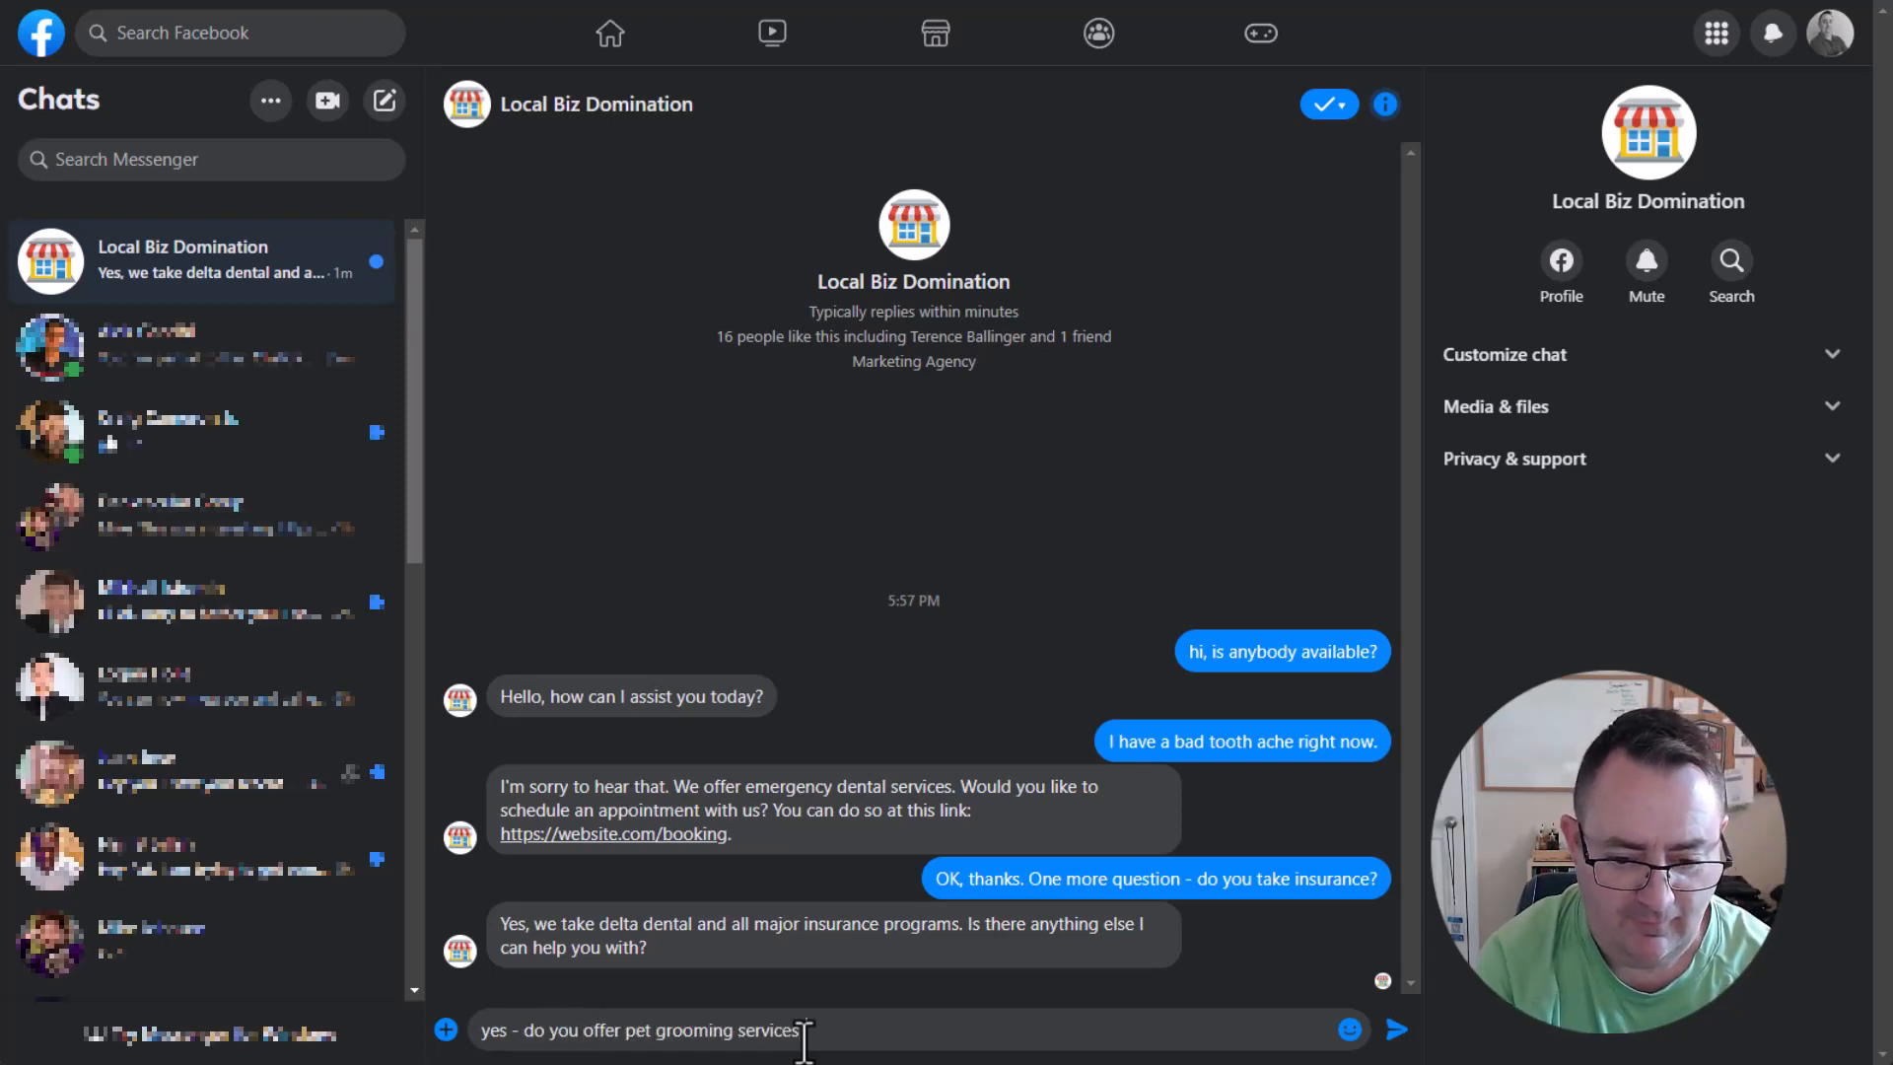
{"action": "key", "text": "Return"}
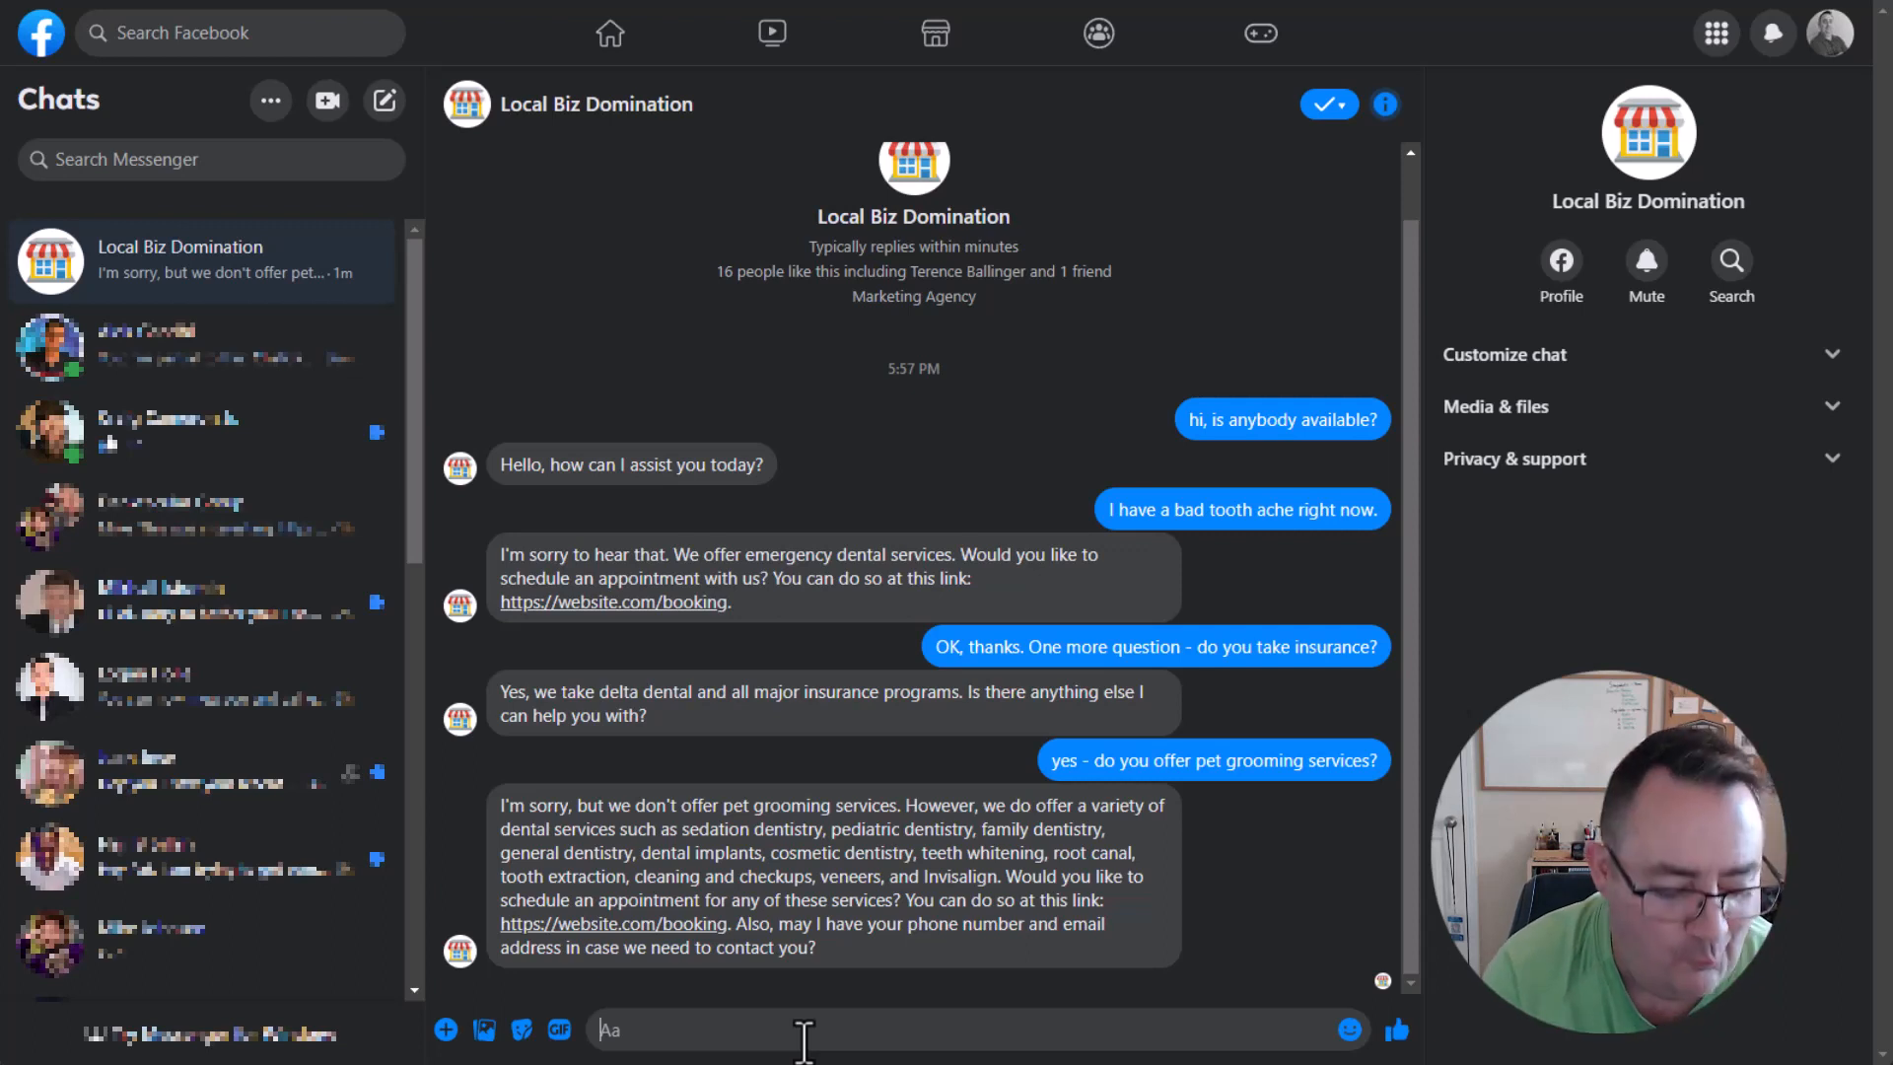
Reply to the bot's contact request with "sure:" followed by the phone number.
{"action": "type", "text": "sur"}
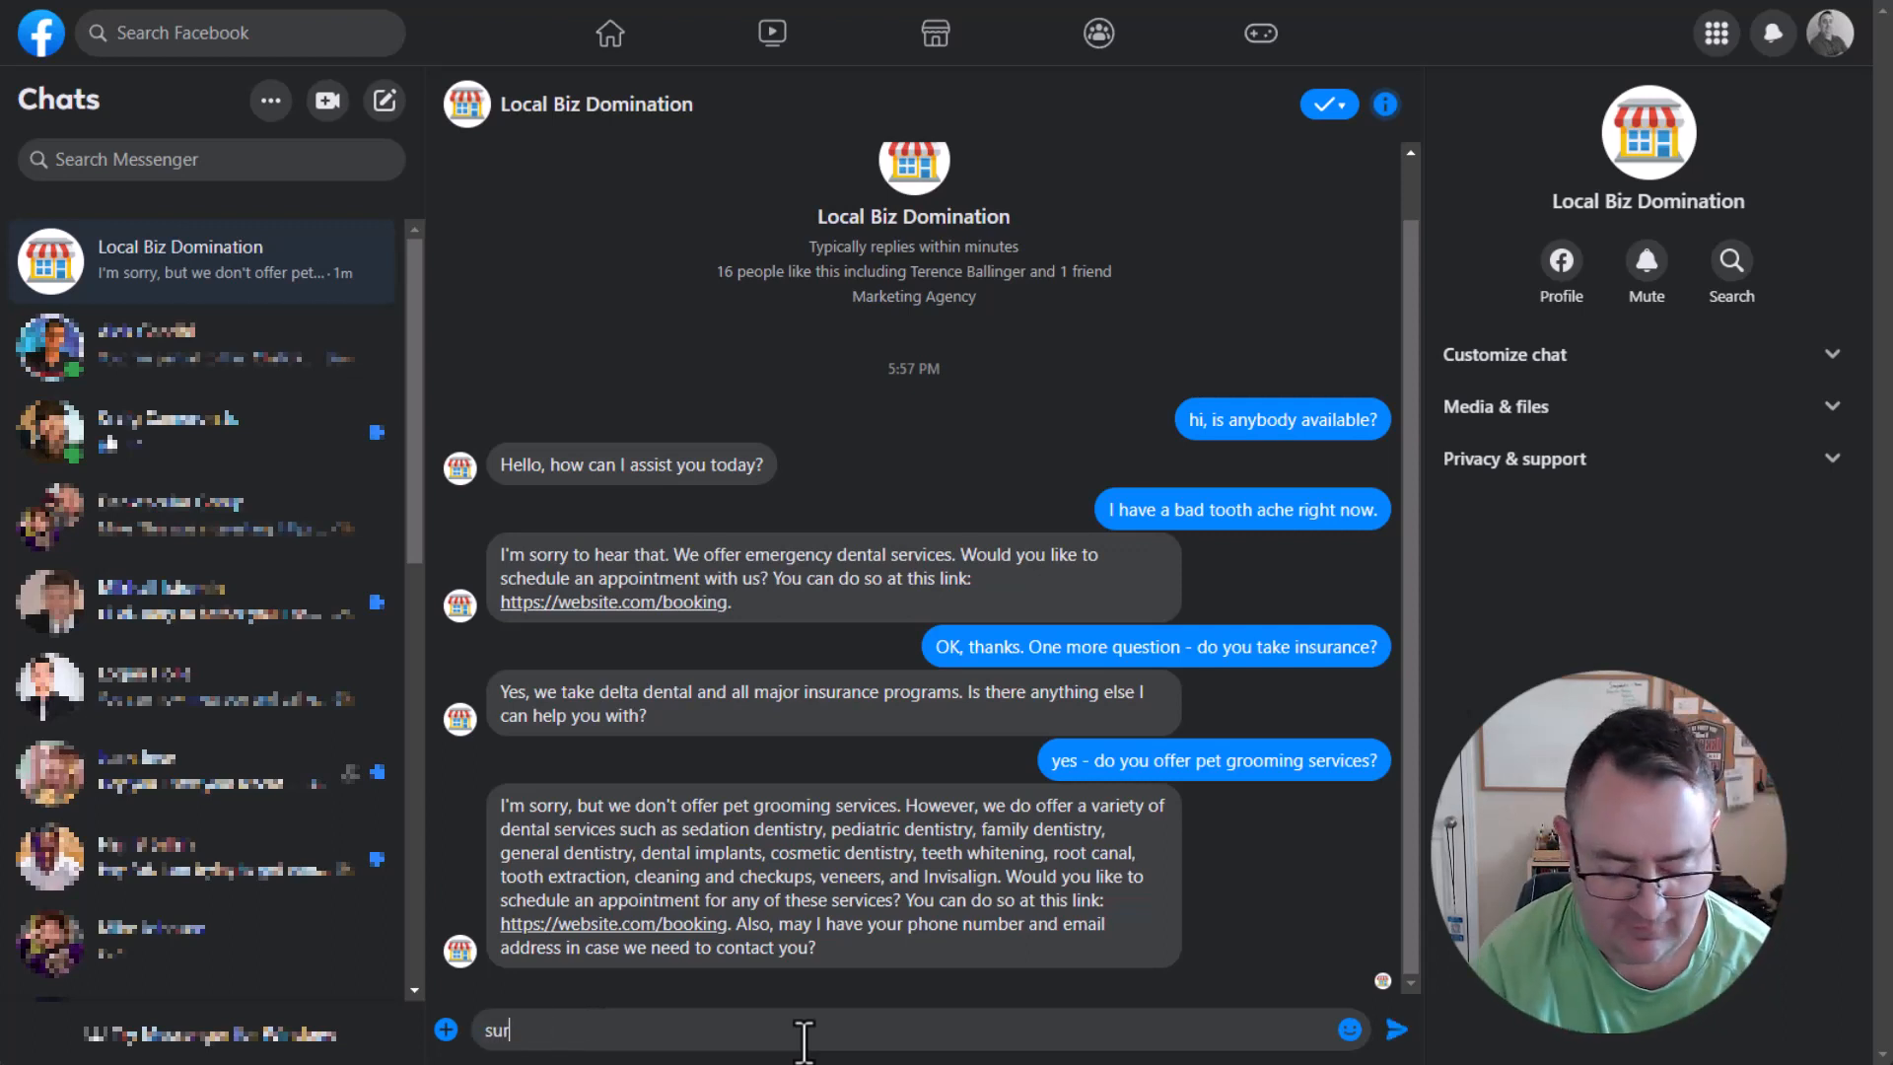
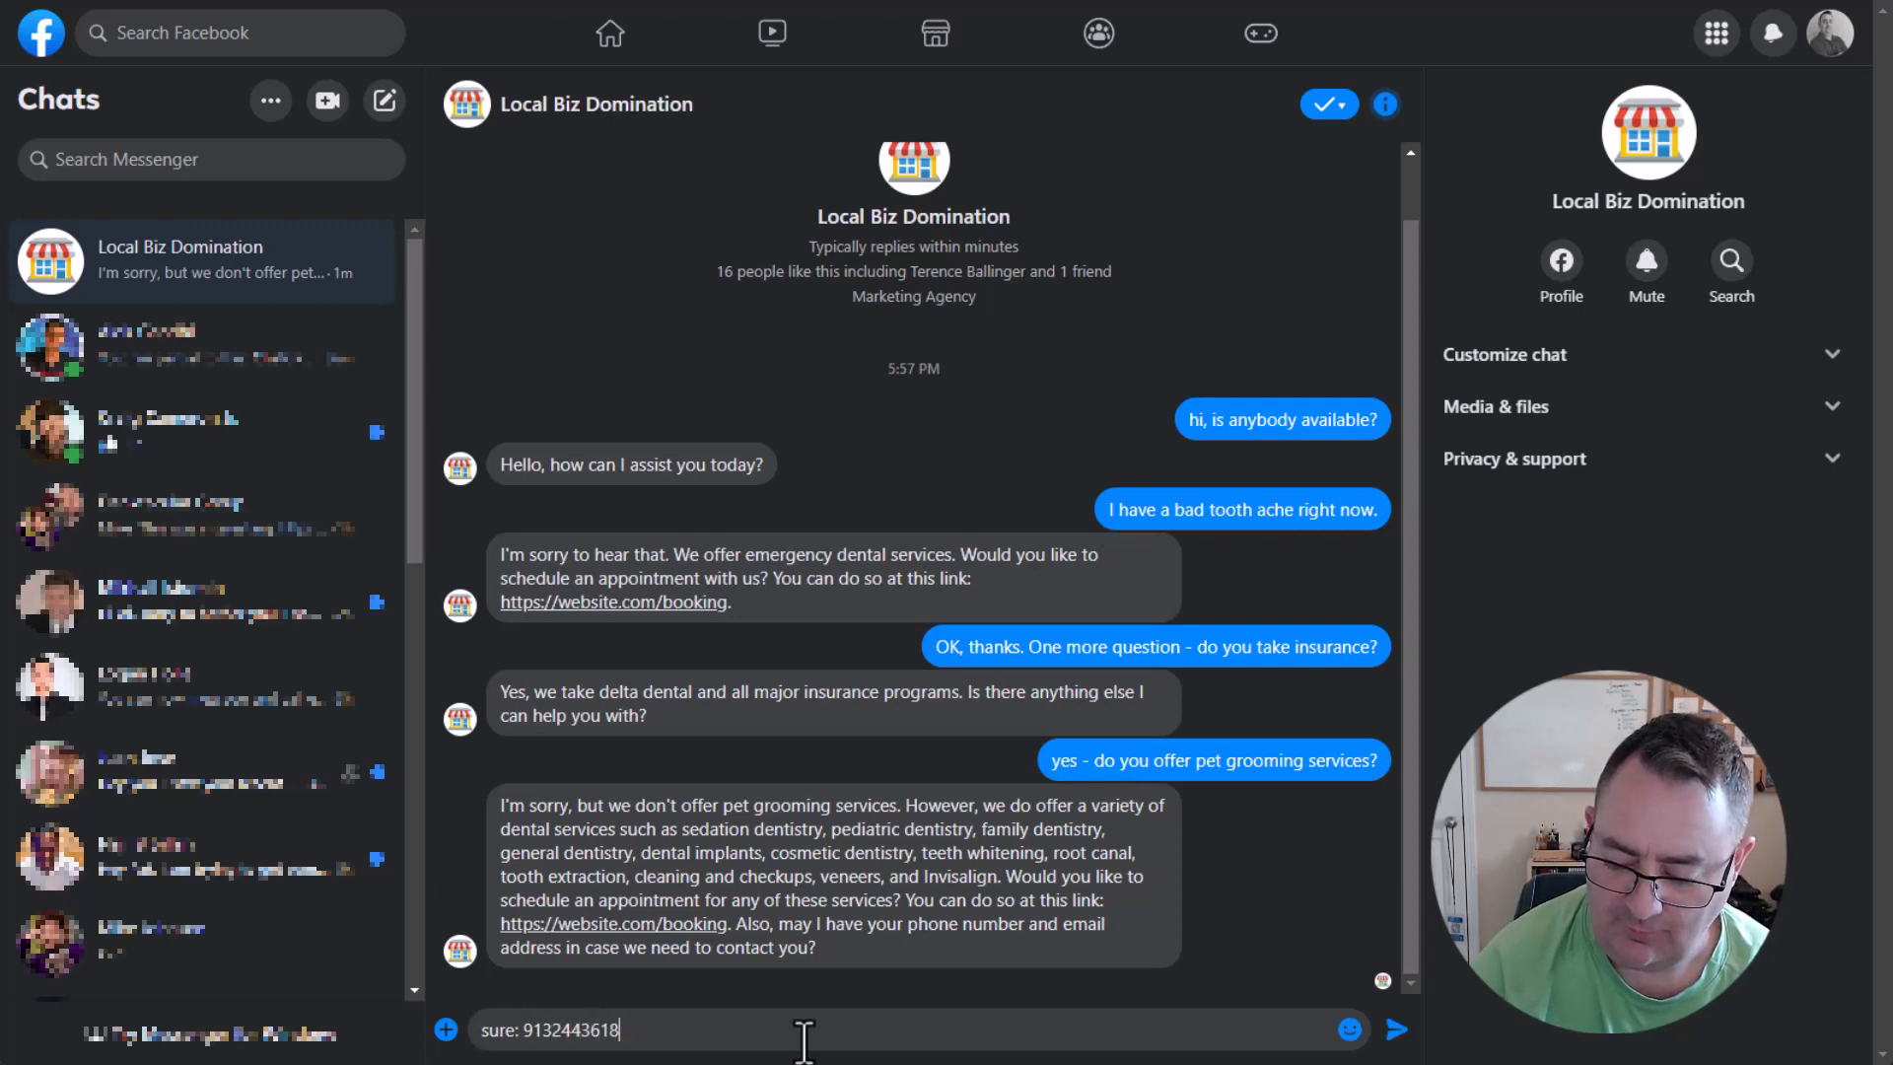
{"action": "key", "text": "Return"}
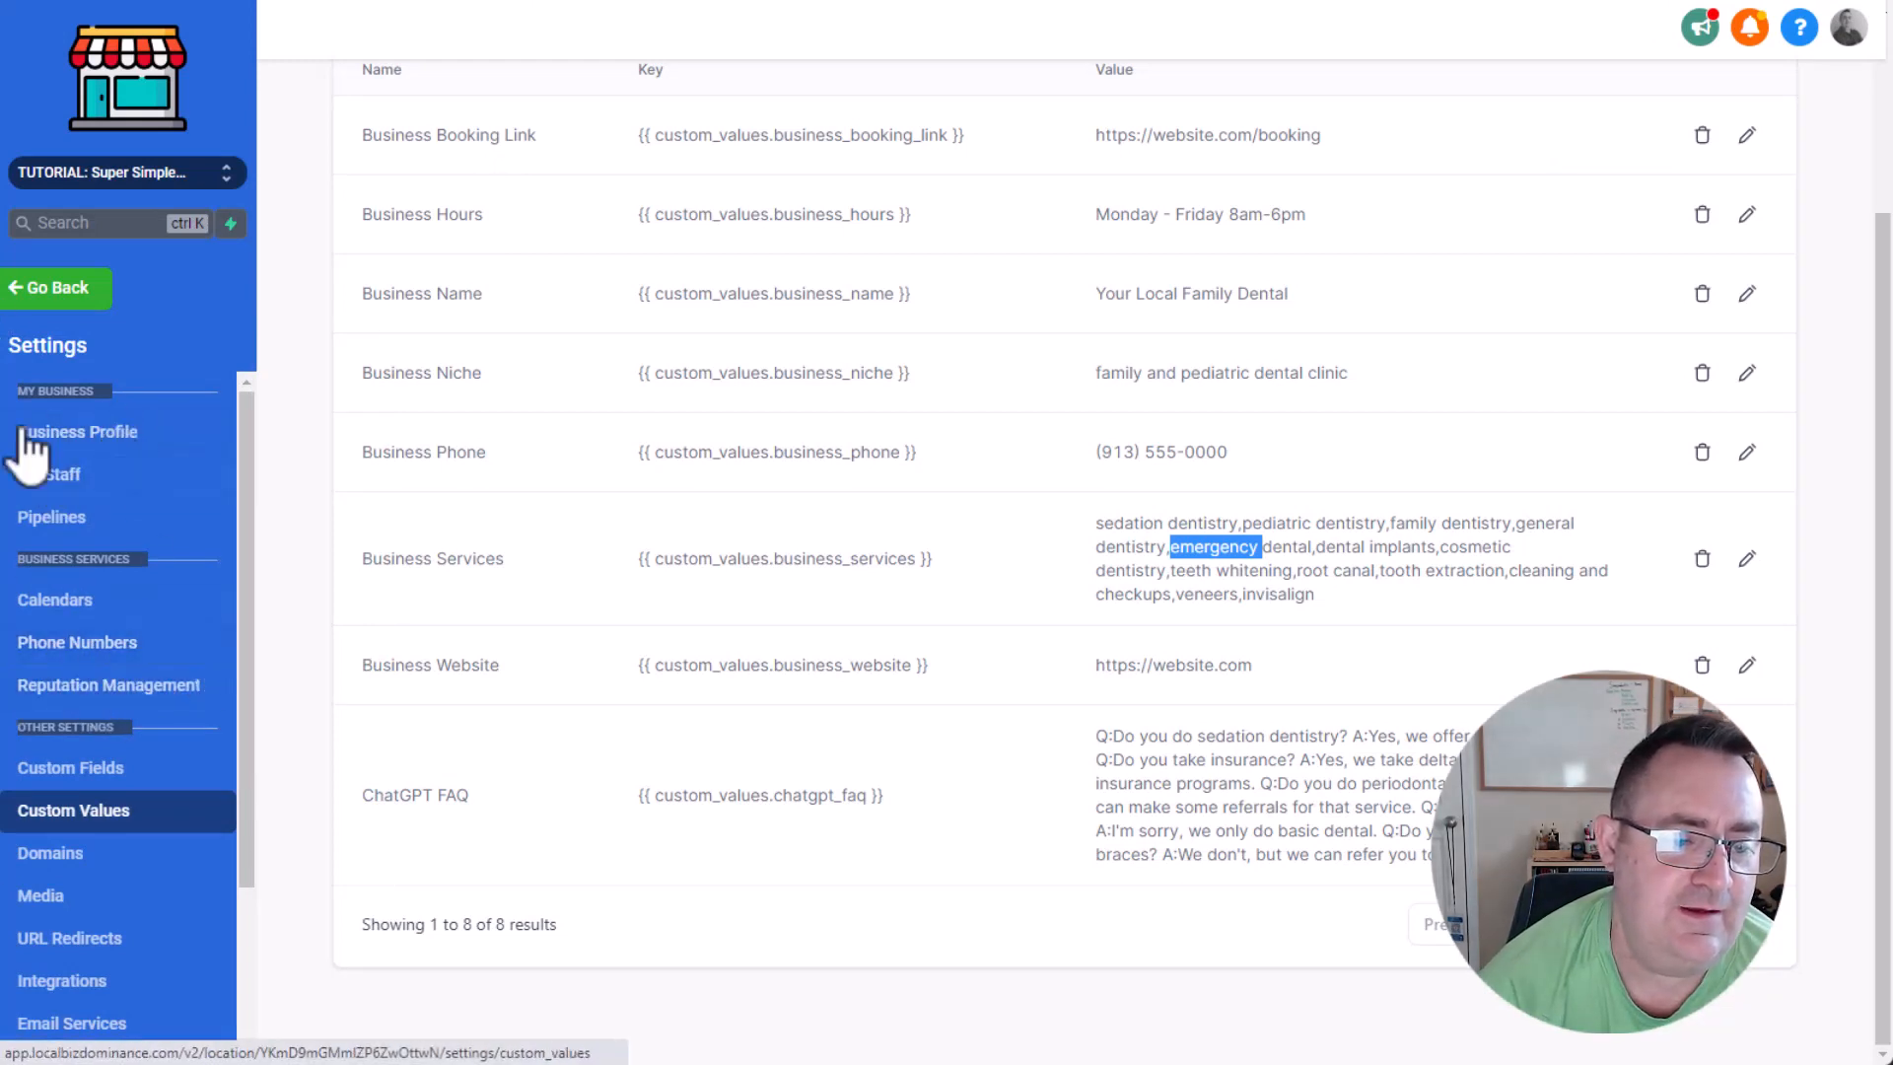
Switch to the business platform, leave the settings, and check the contact's phone number field in Conversations.
{"action": "left_click", "coordinate": [43, 281]}
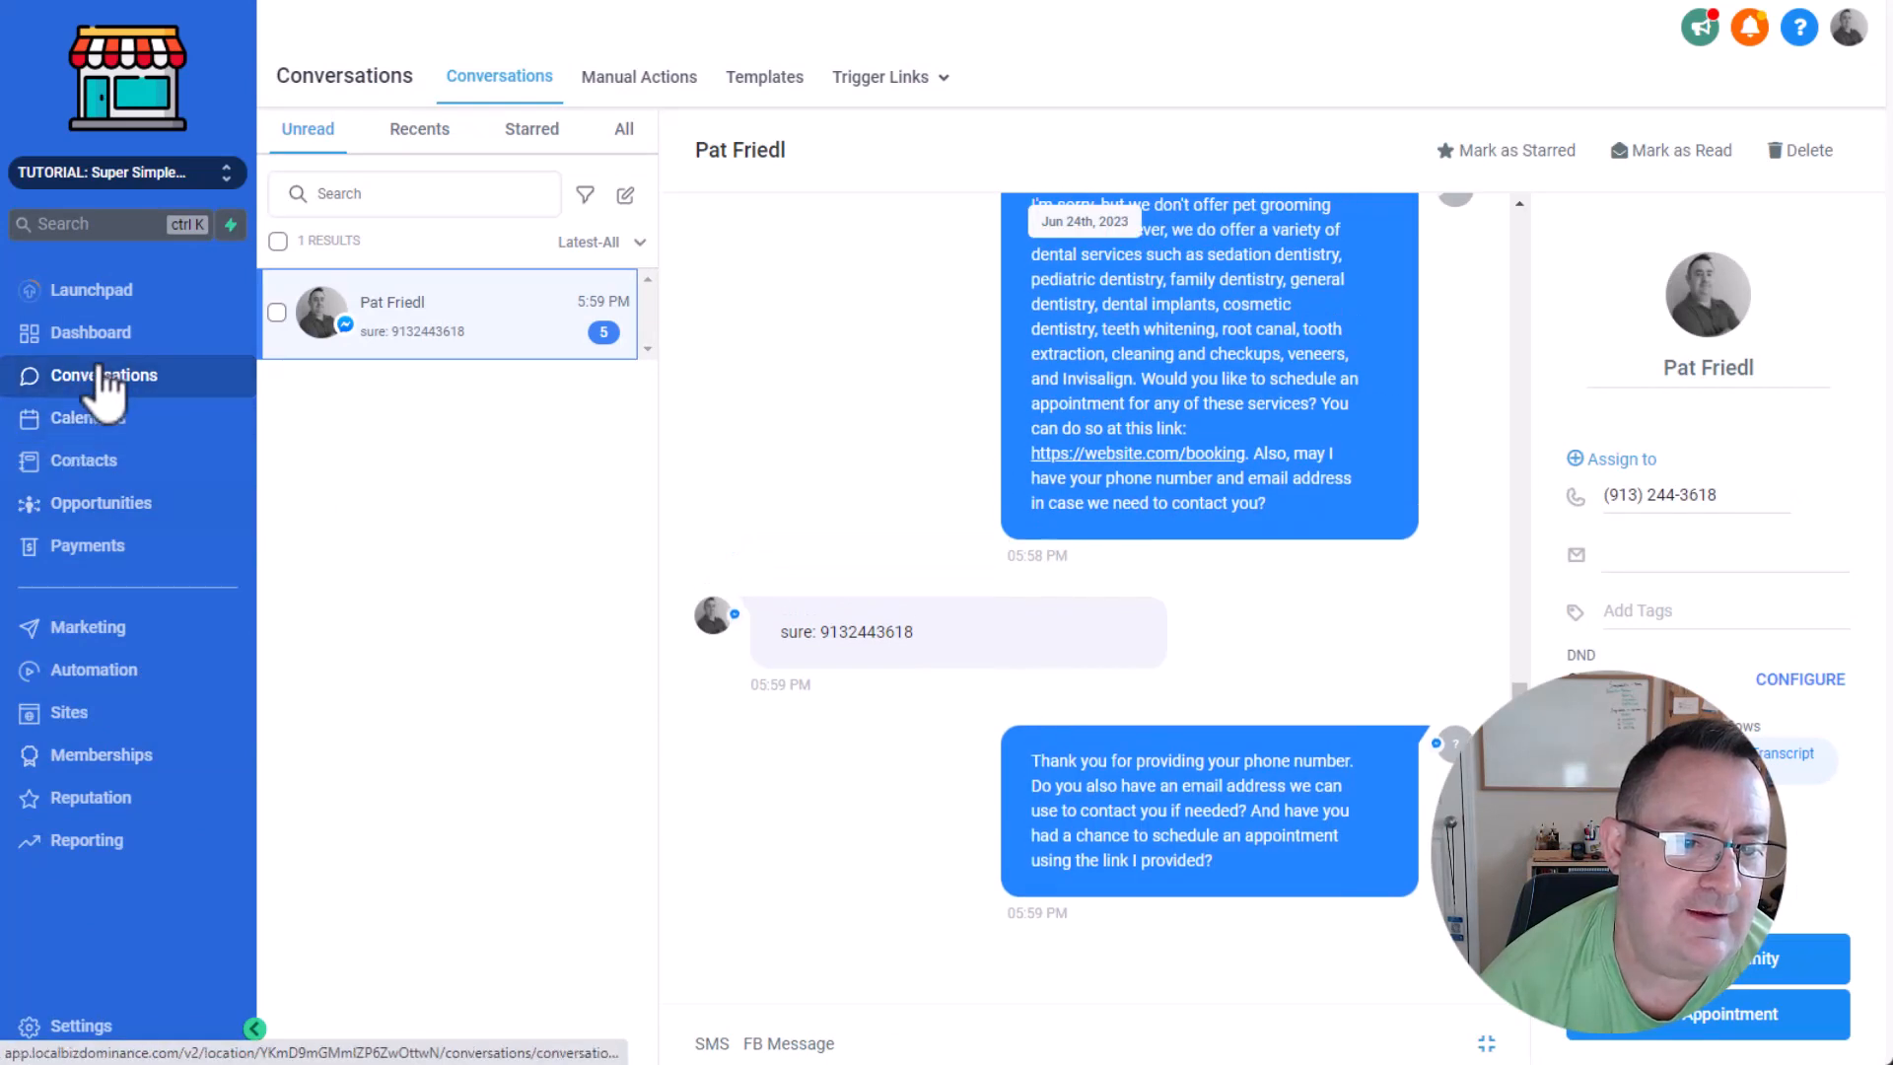
{"action": "left_click_drag", "start_coordinate": [1746, 495], "coordinate": [1453, 493]}
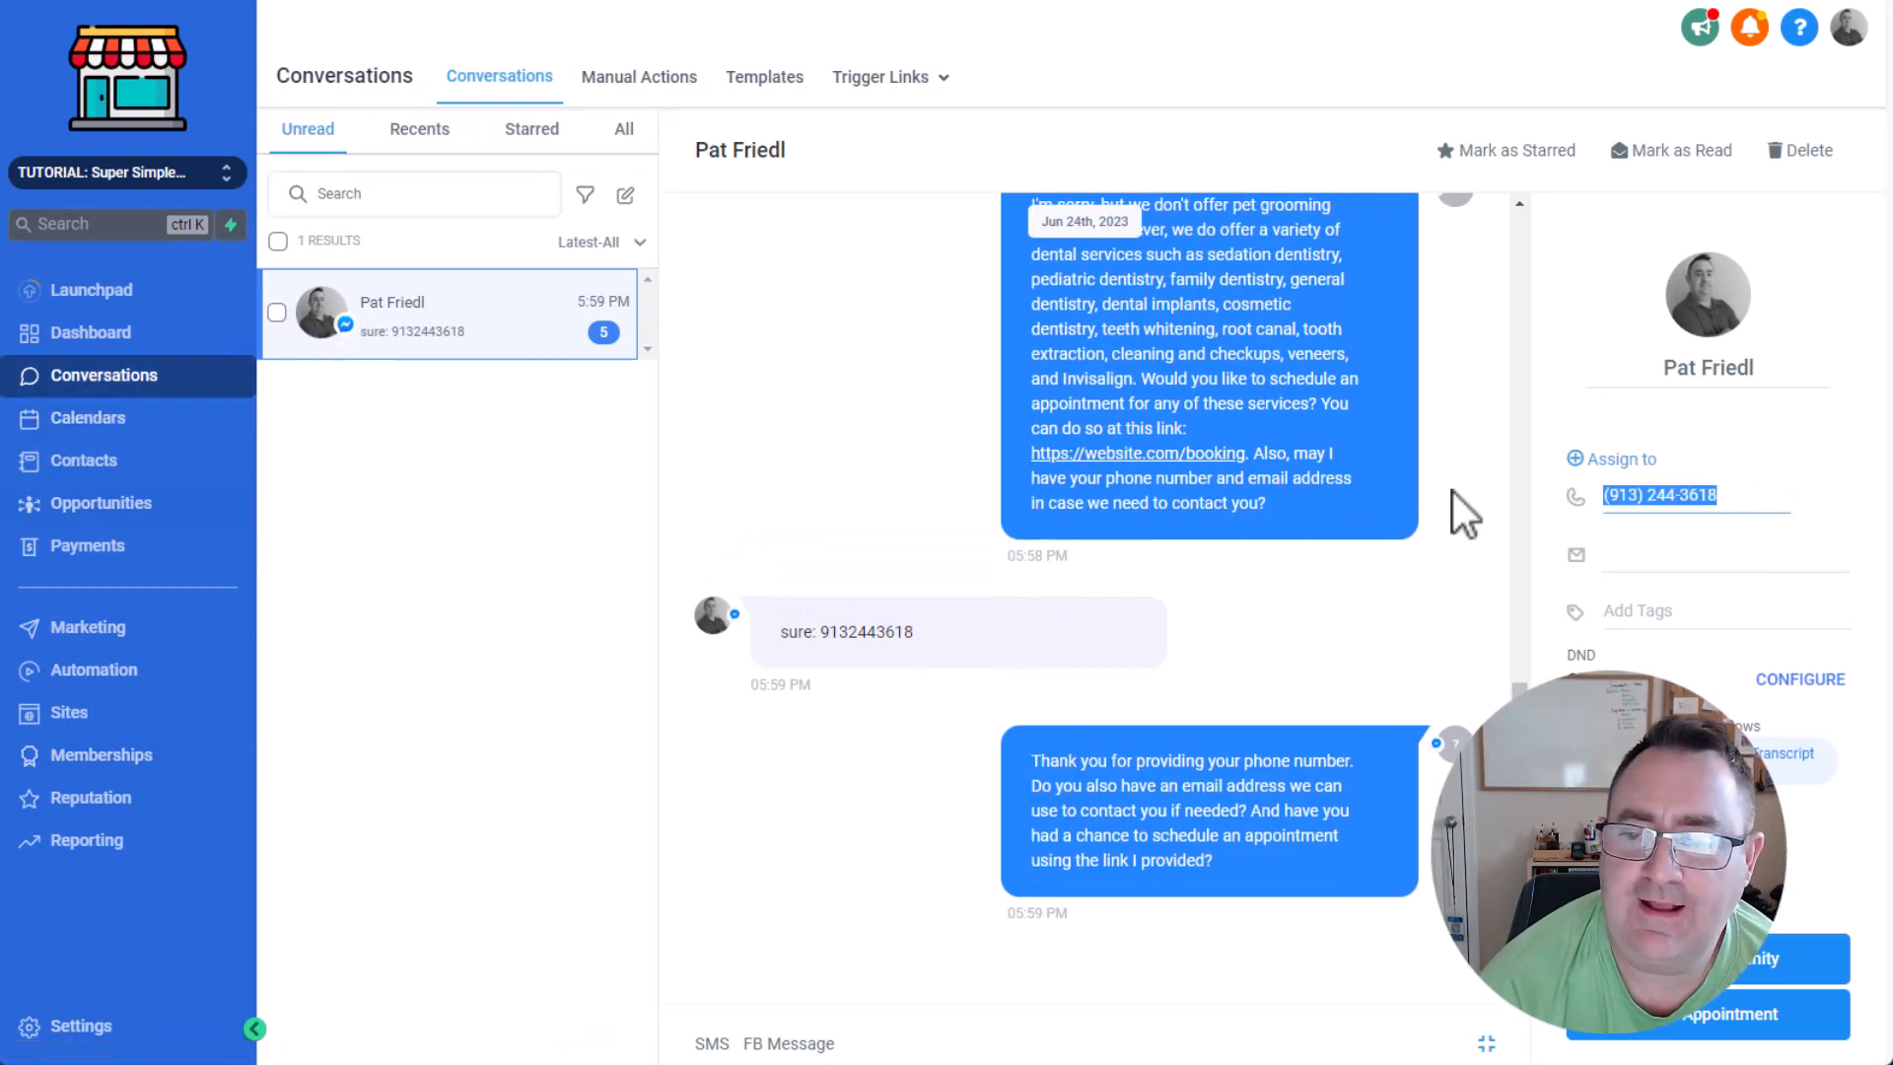
Switch to Facebook Messenger and answer the bot's email request with "no, I don't have email".
{"action": "key", "text": "alt+Tab"}
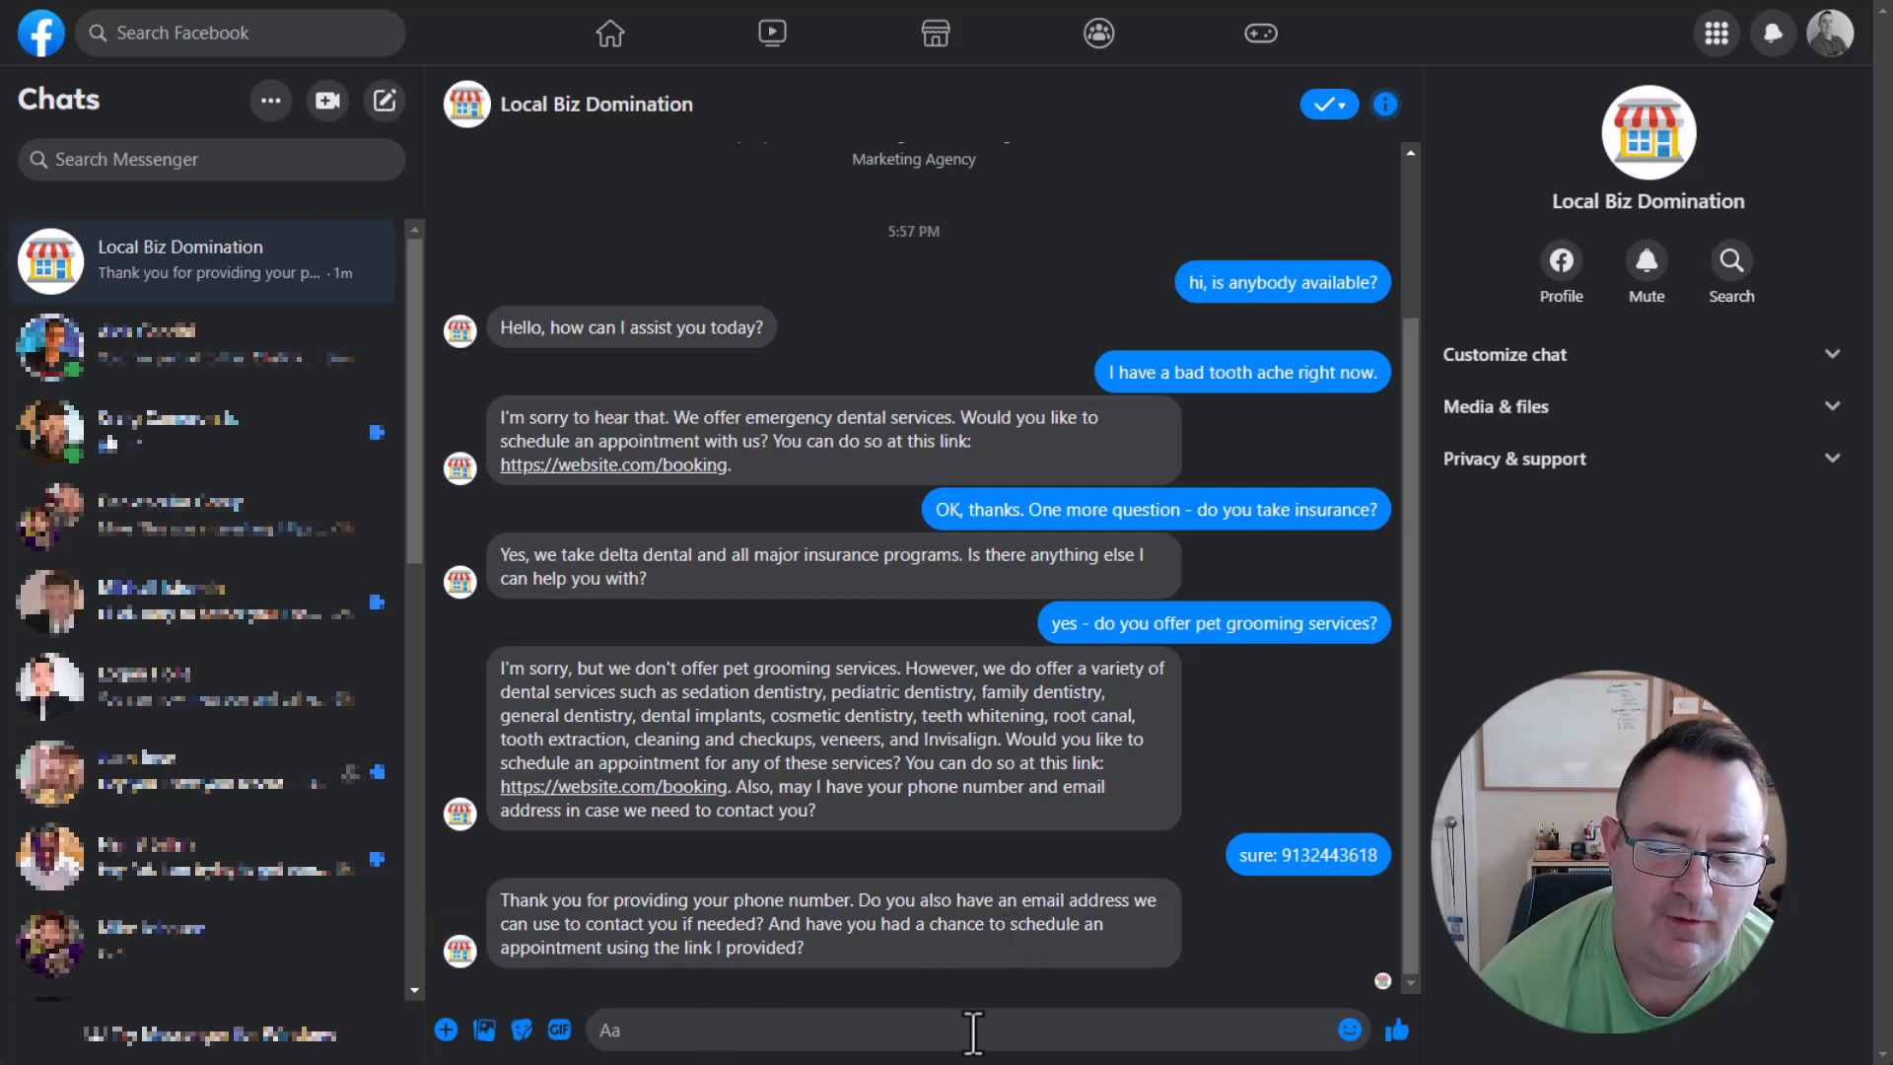
{"action": "type", "text": "no"}
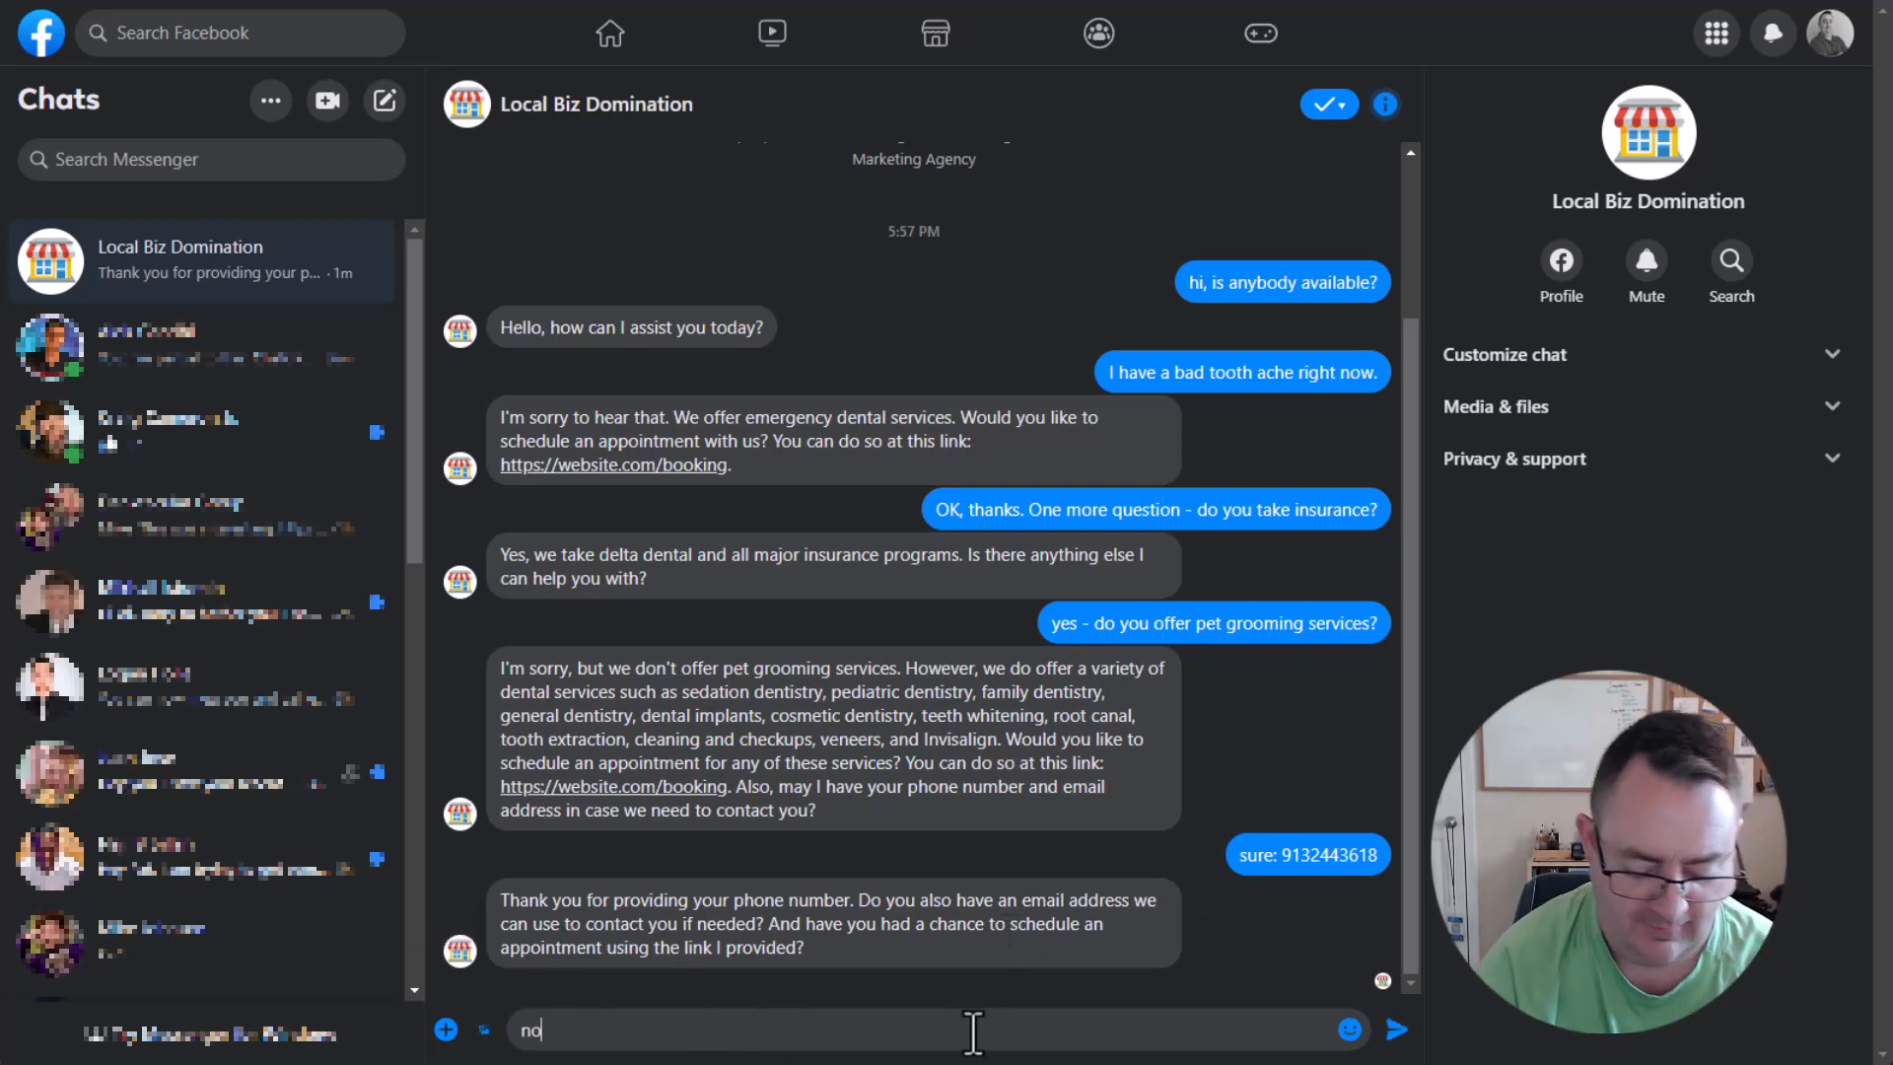
{"action": "type", "text": ", I don't have email"}
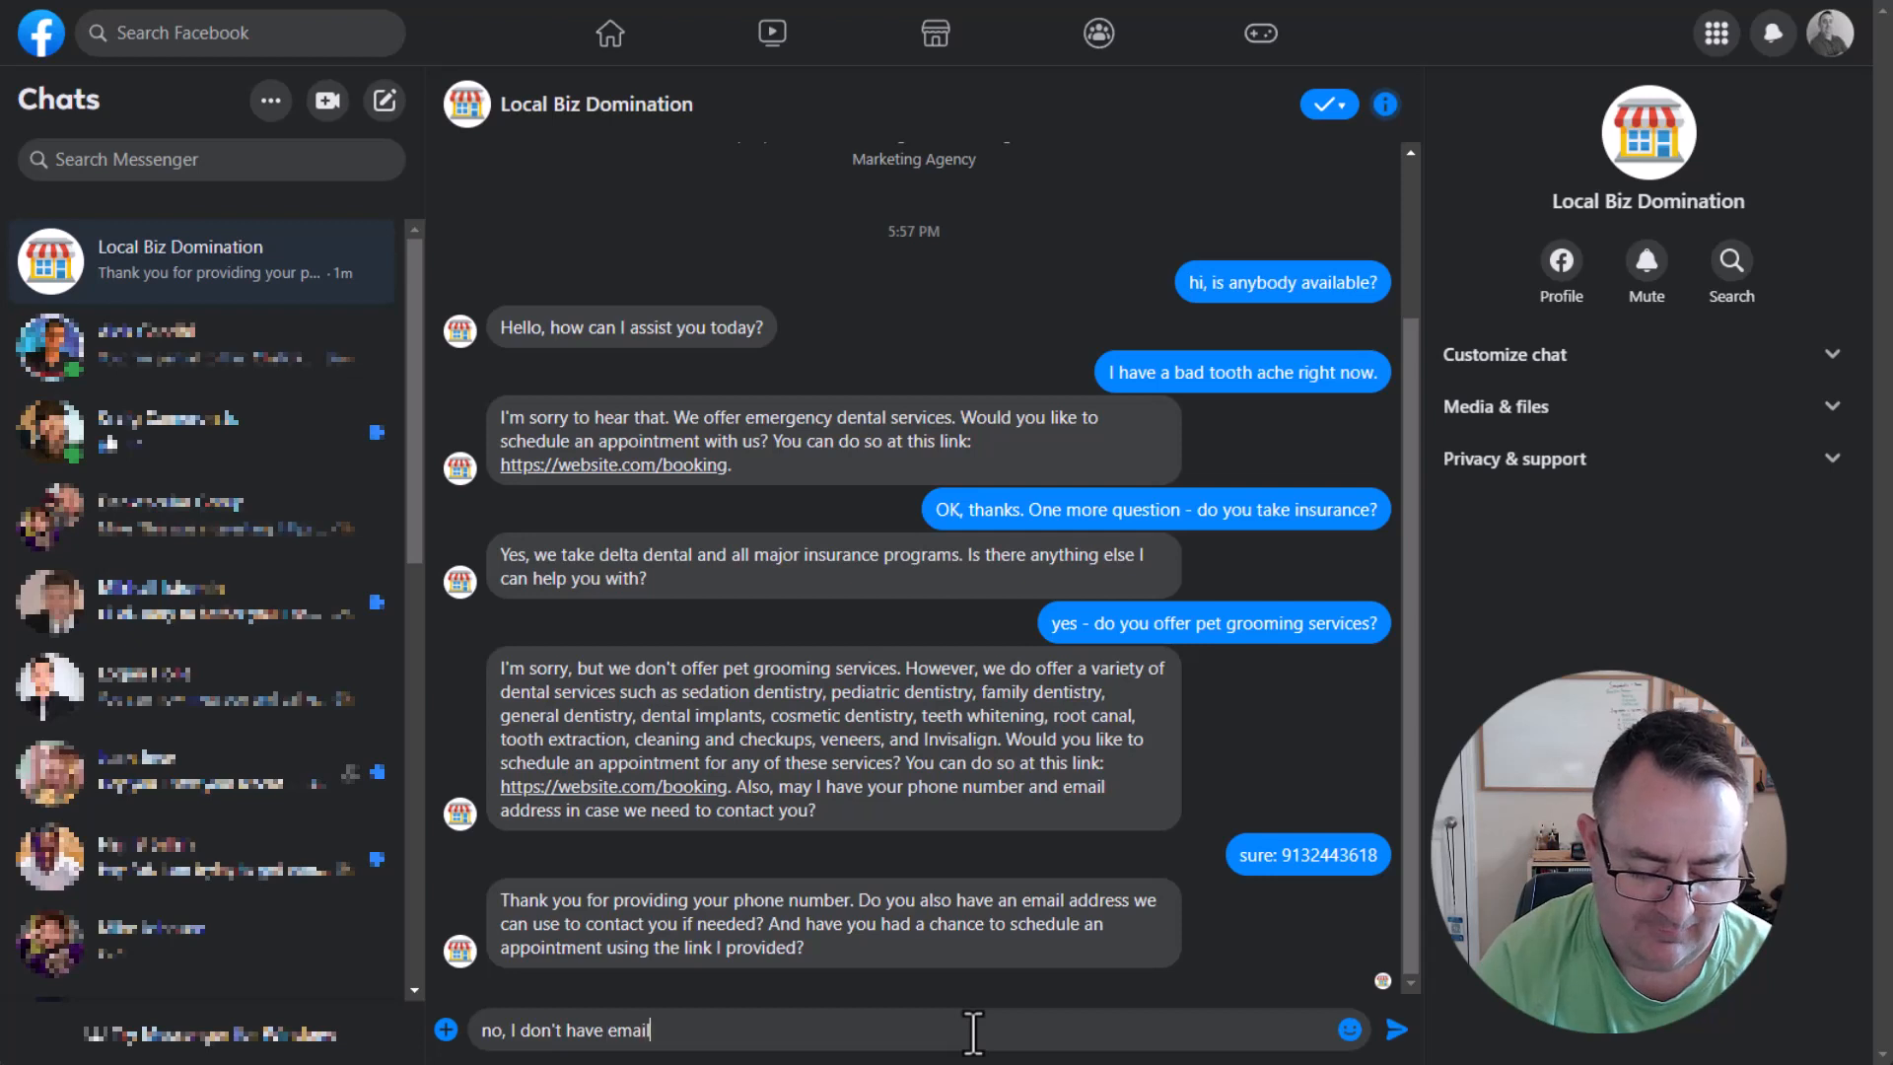
{"action": "key", "text": "Return"}
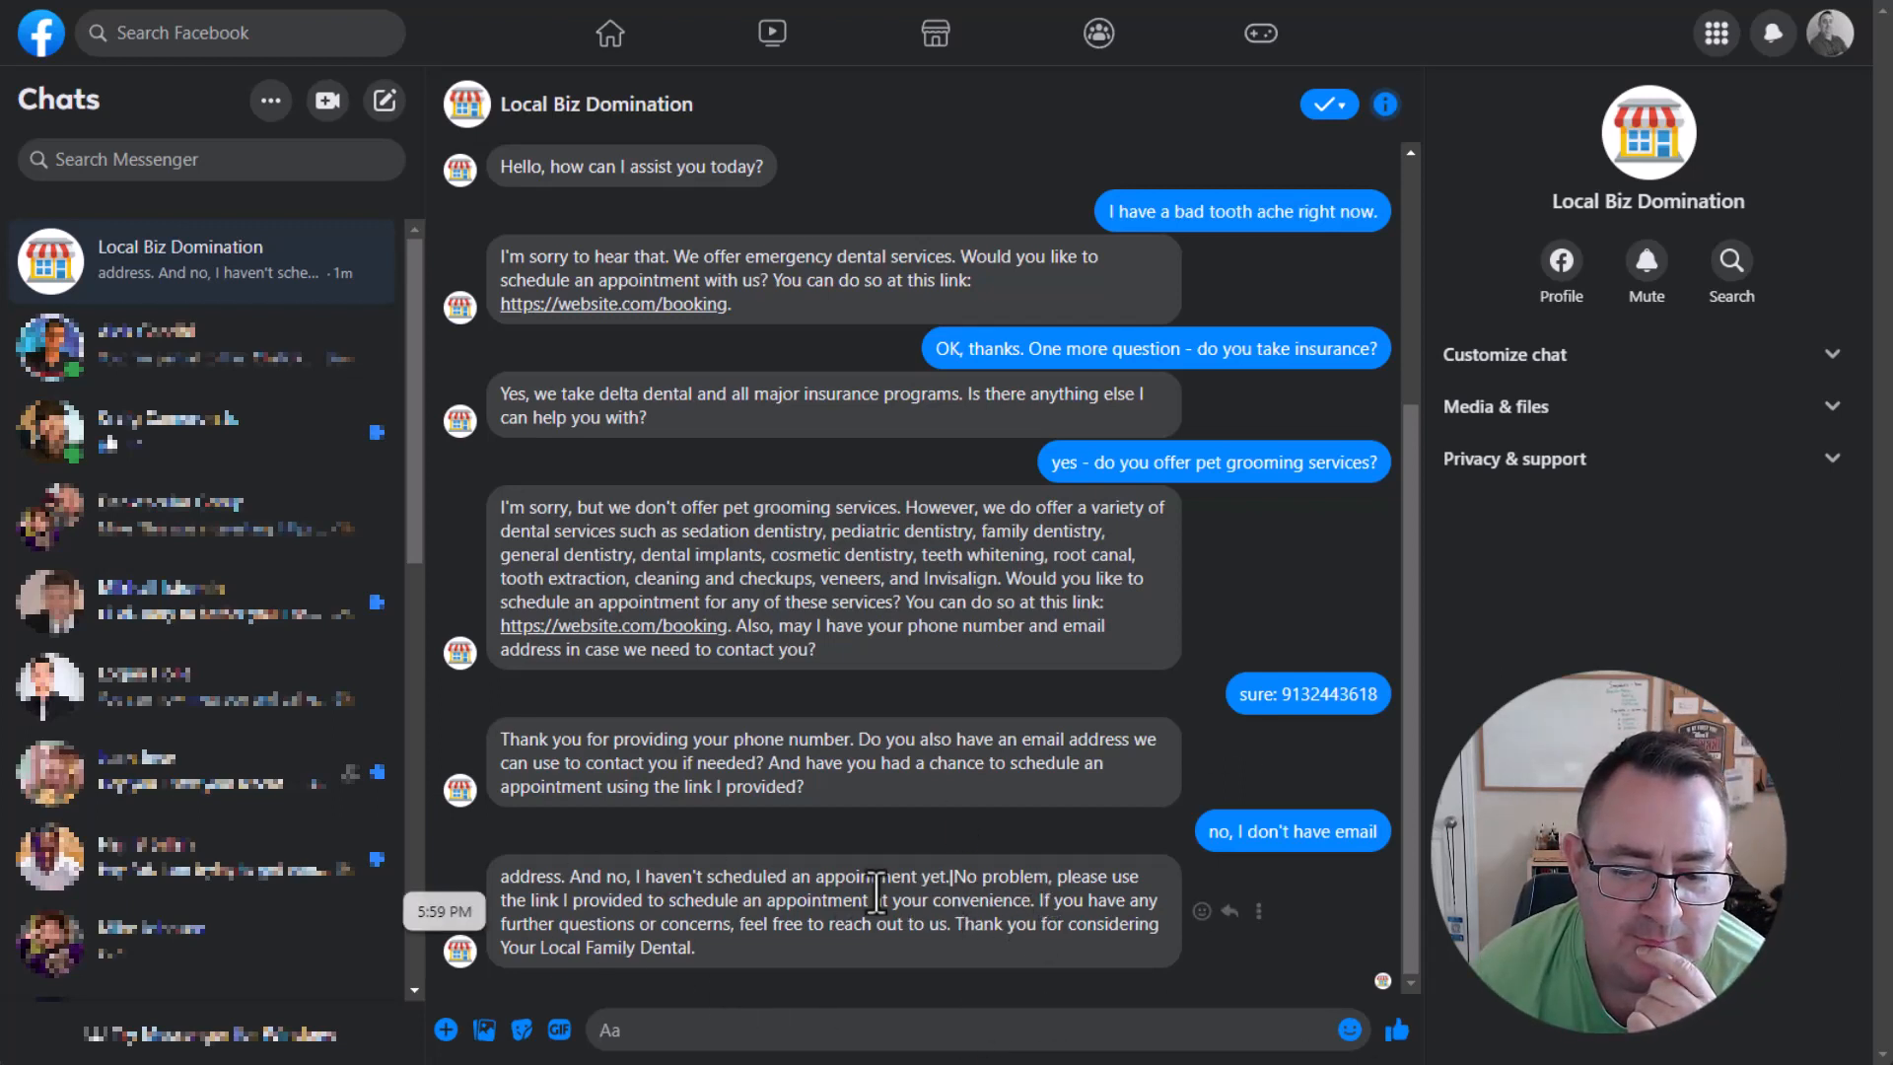
Examine the wording of the bot's reply to the missing email and review the earlier messages in the chat.
{"action": "left_click_drag", "start_coordinate": [501, 877], "coordinate": [917, 934]}
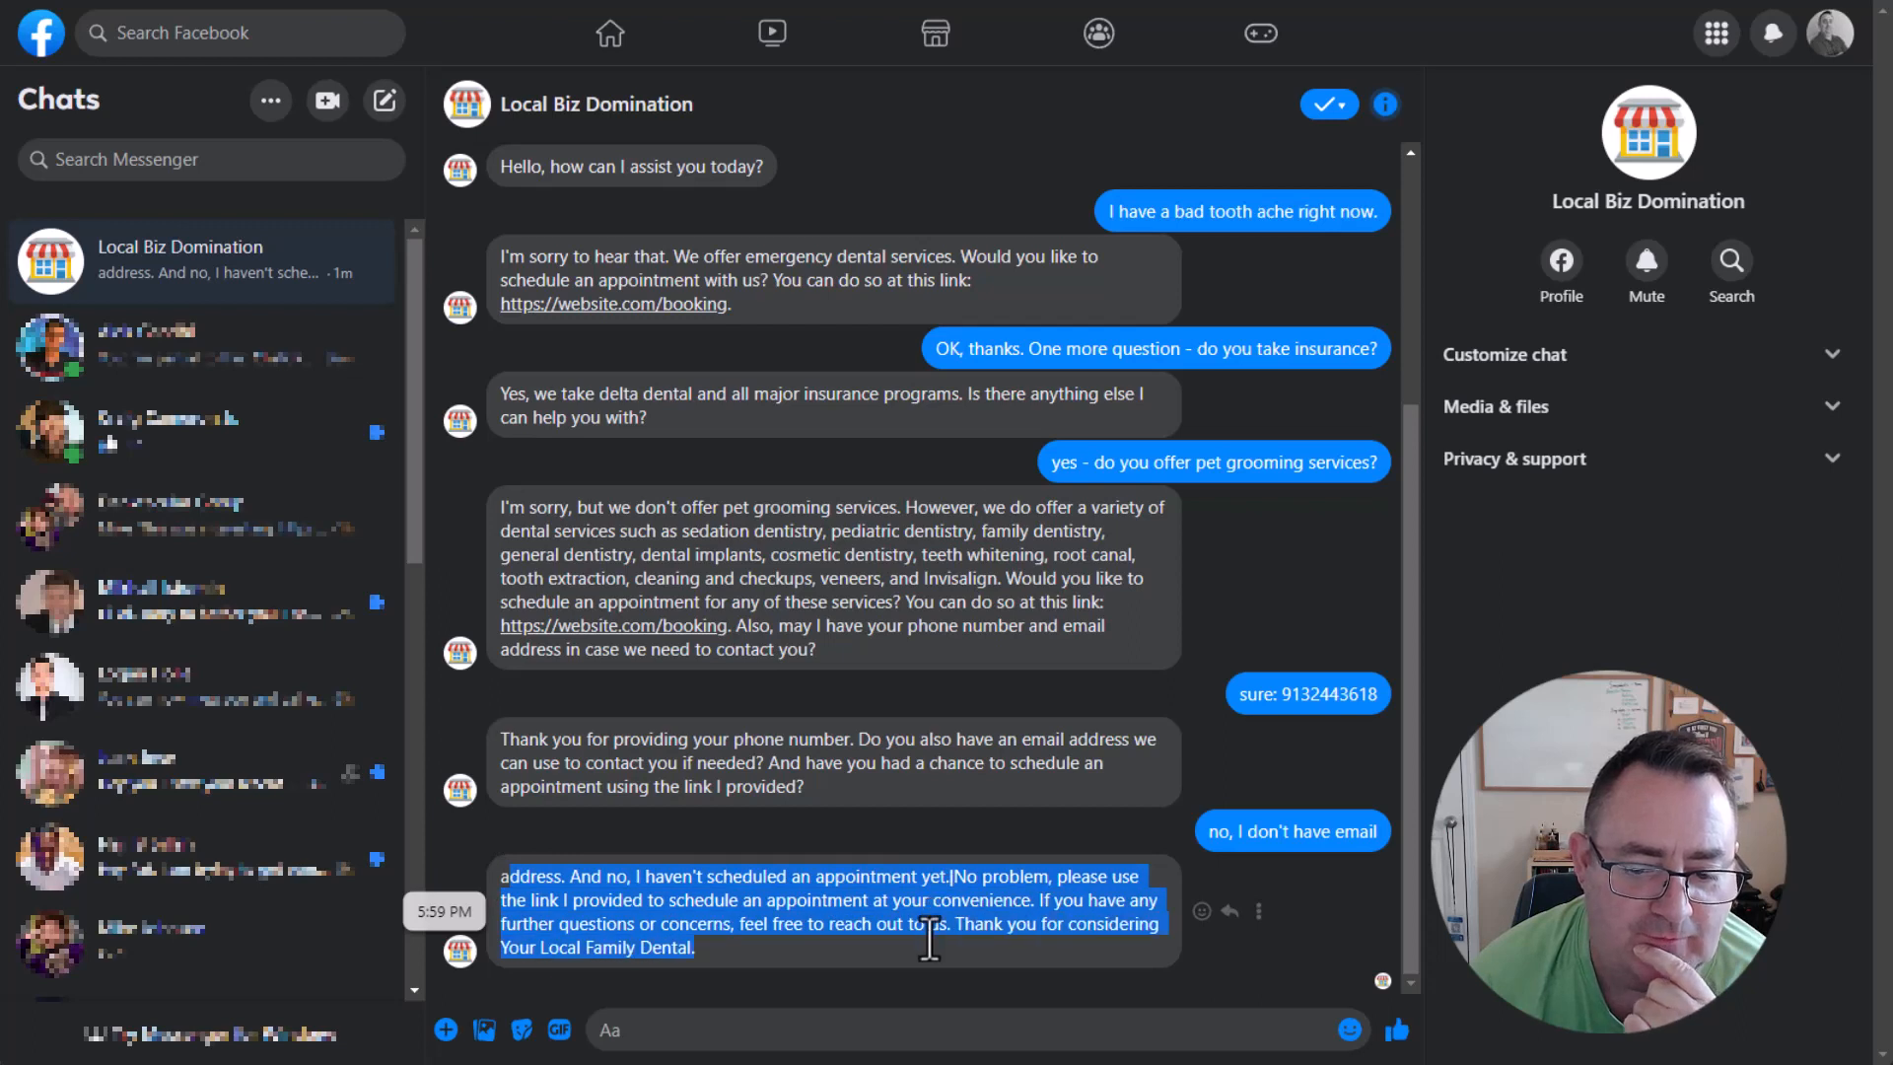
{"action": "left_click", "coordinate": [497, 901]}
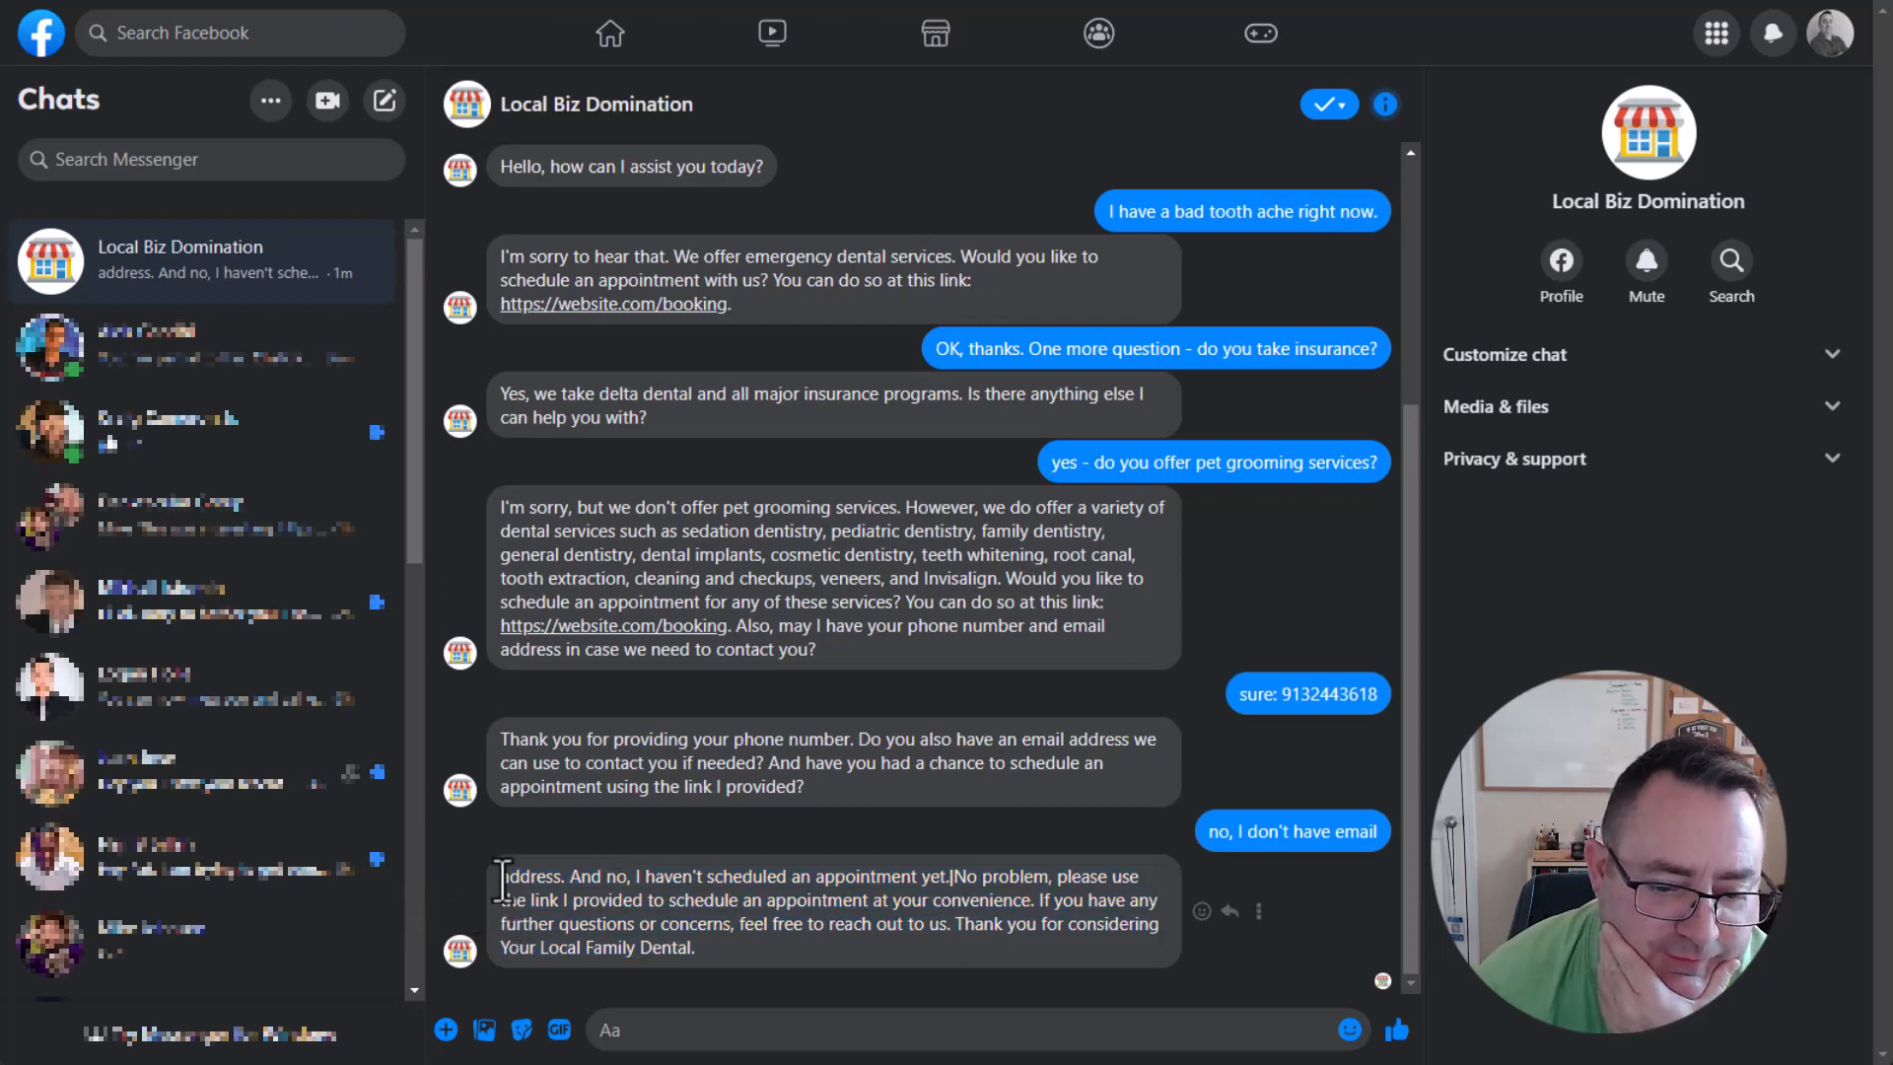
{"action": "left_click_drag", "start_coordinate": [502, 881], "coordinate": [737, 930]}
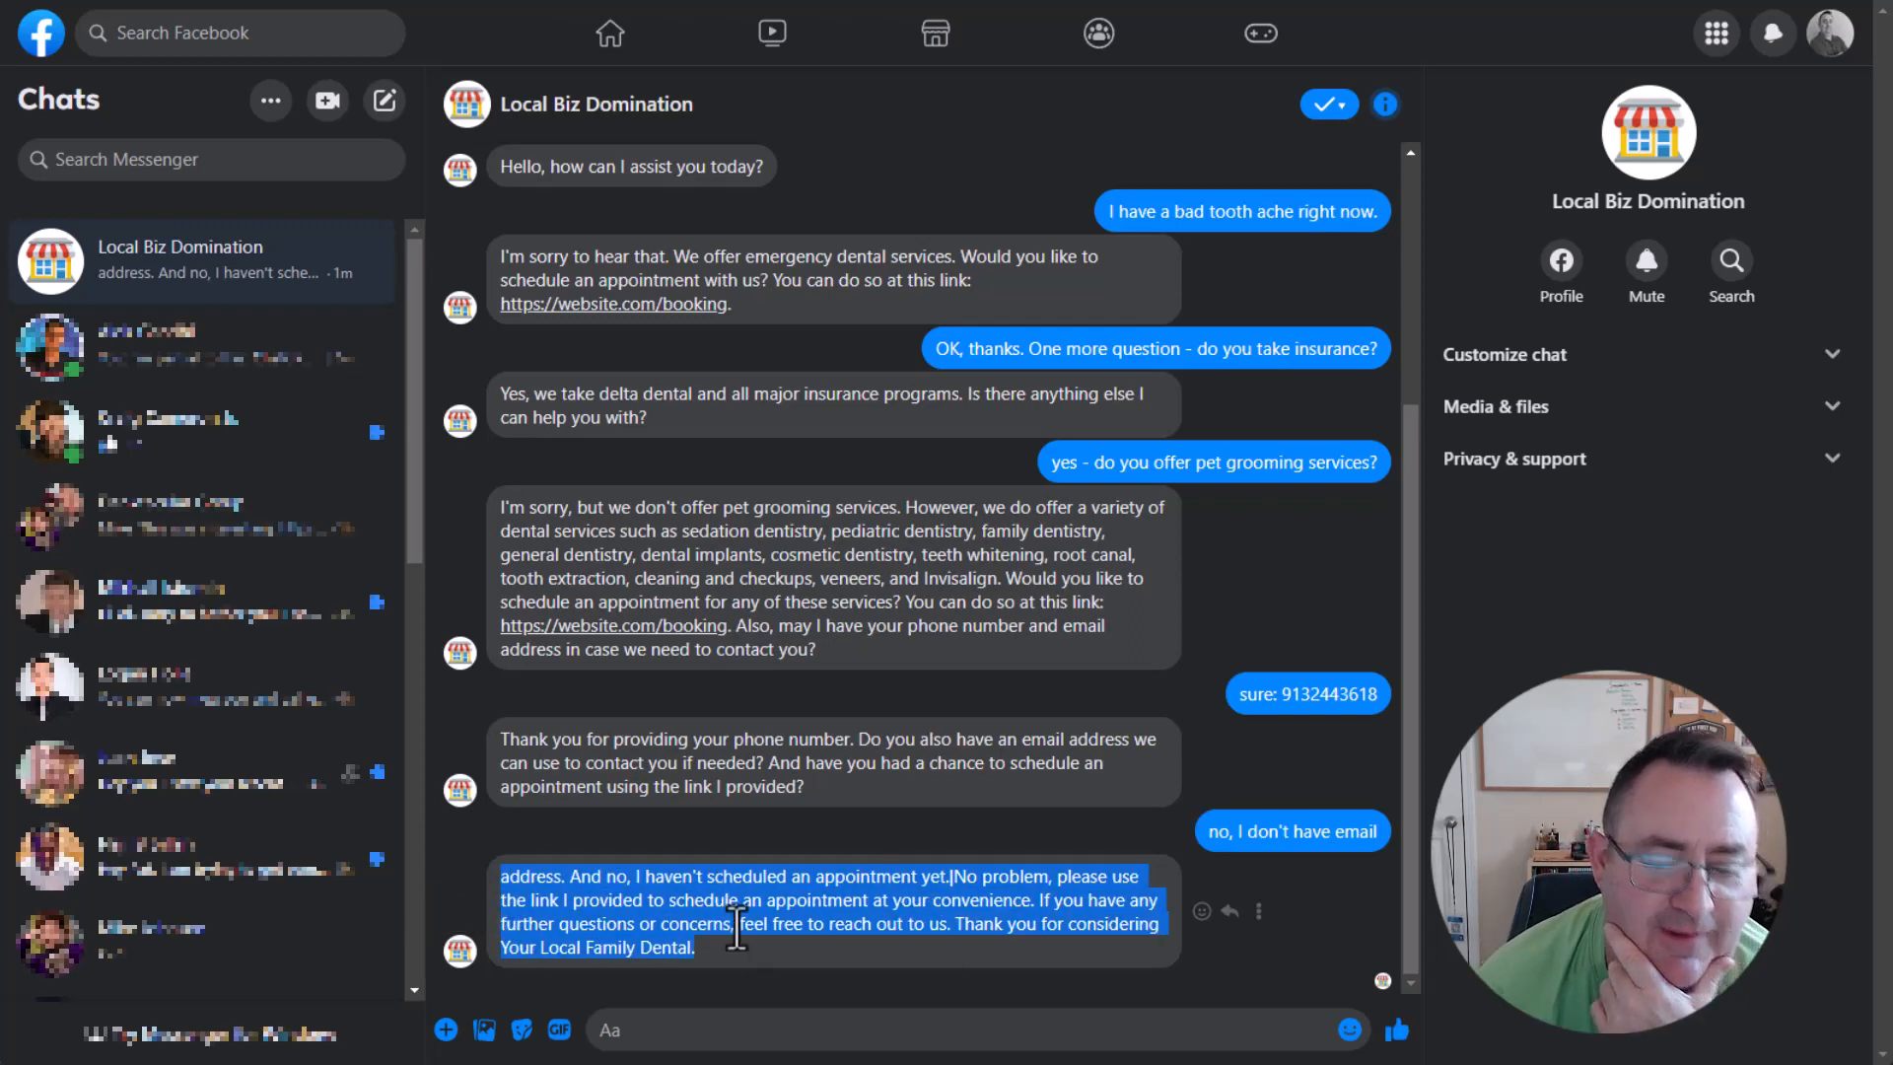
{"action": "left_click", "coordinate": [909, 875]}
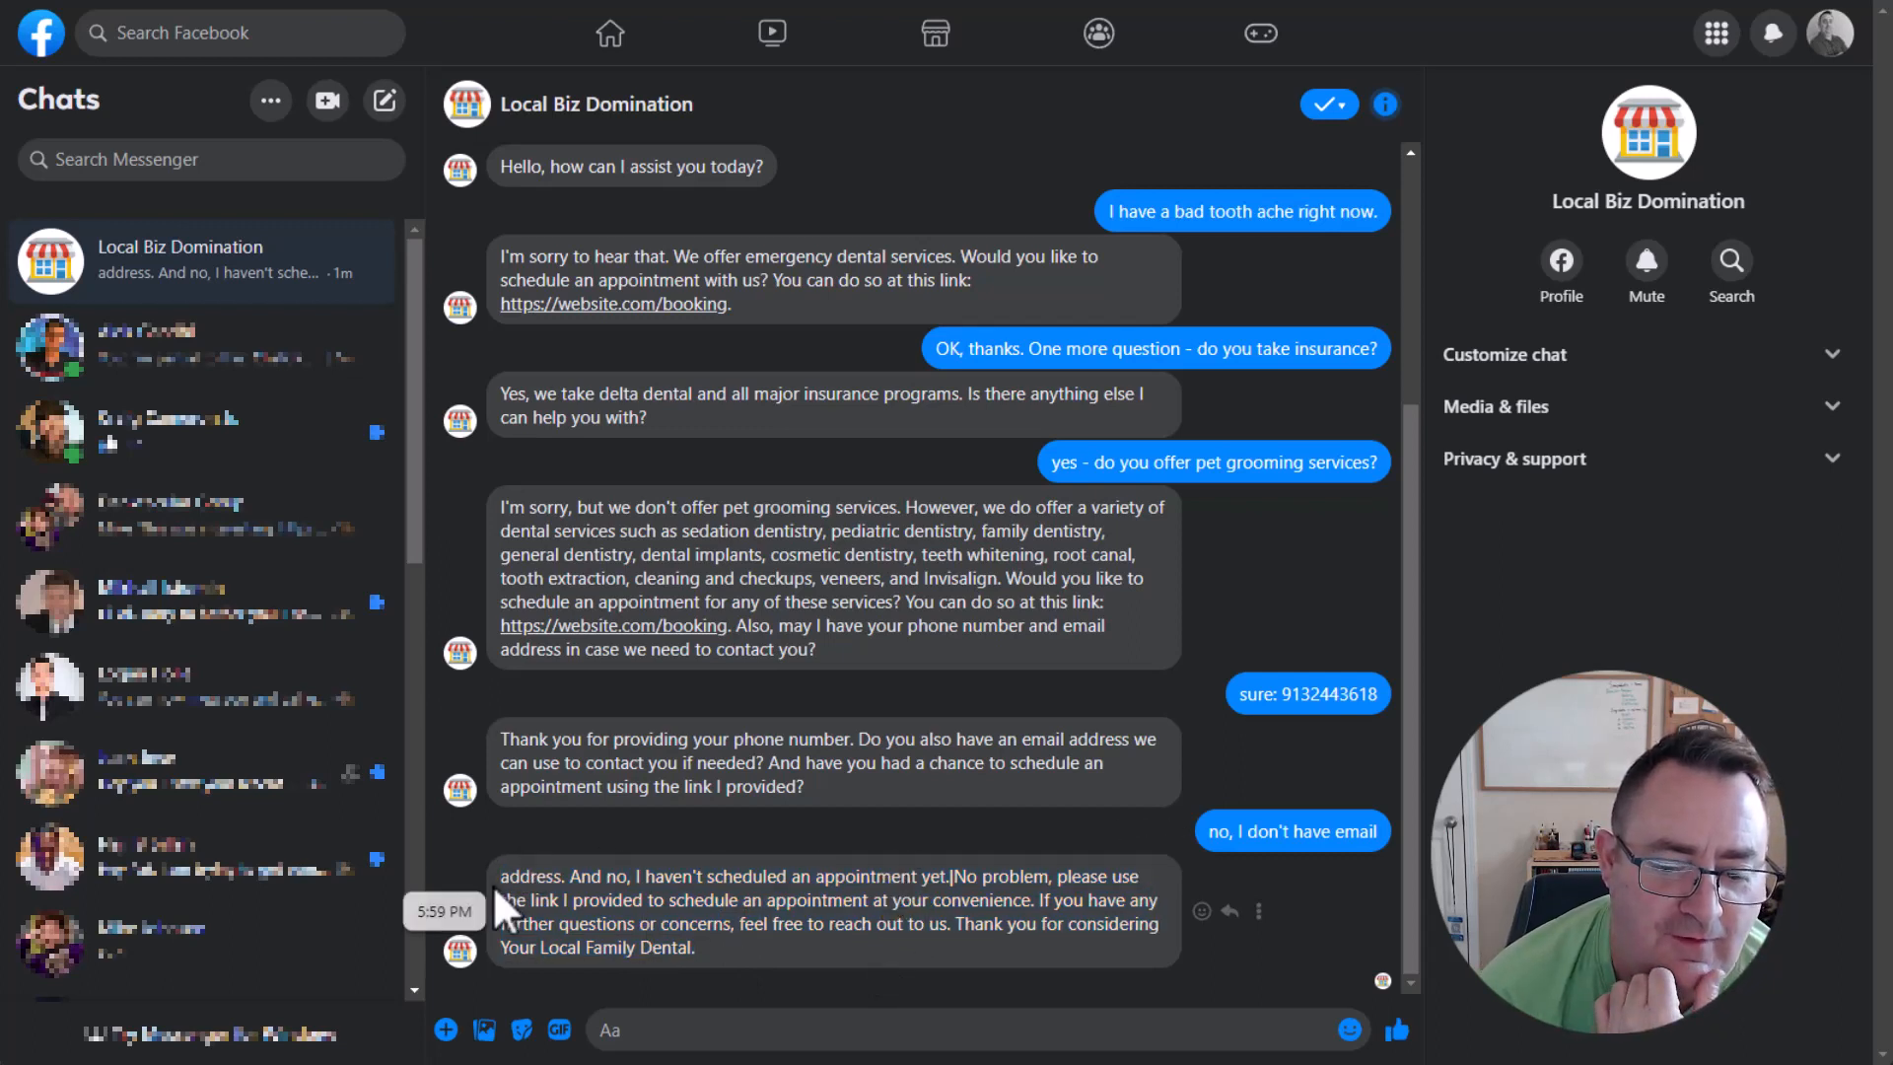
{"action": "left_click_drag", "start_coordinate": [674, 880], "coordinate": [1183, 951]}
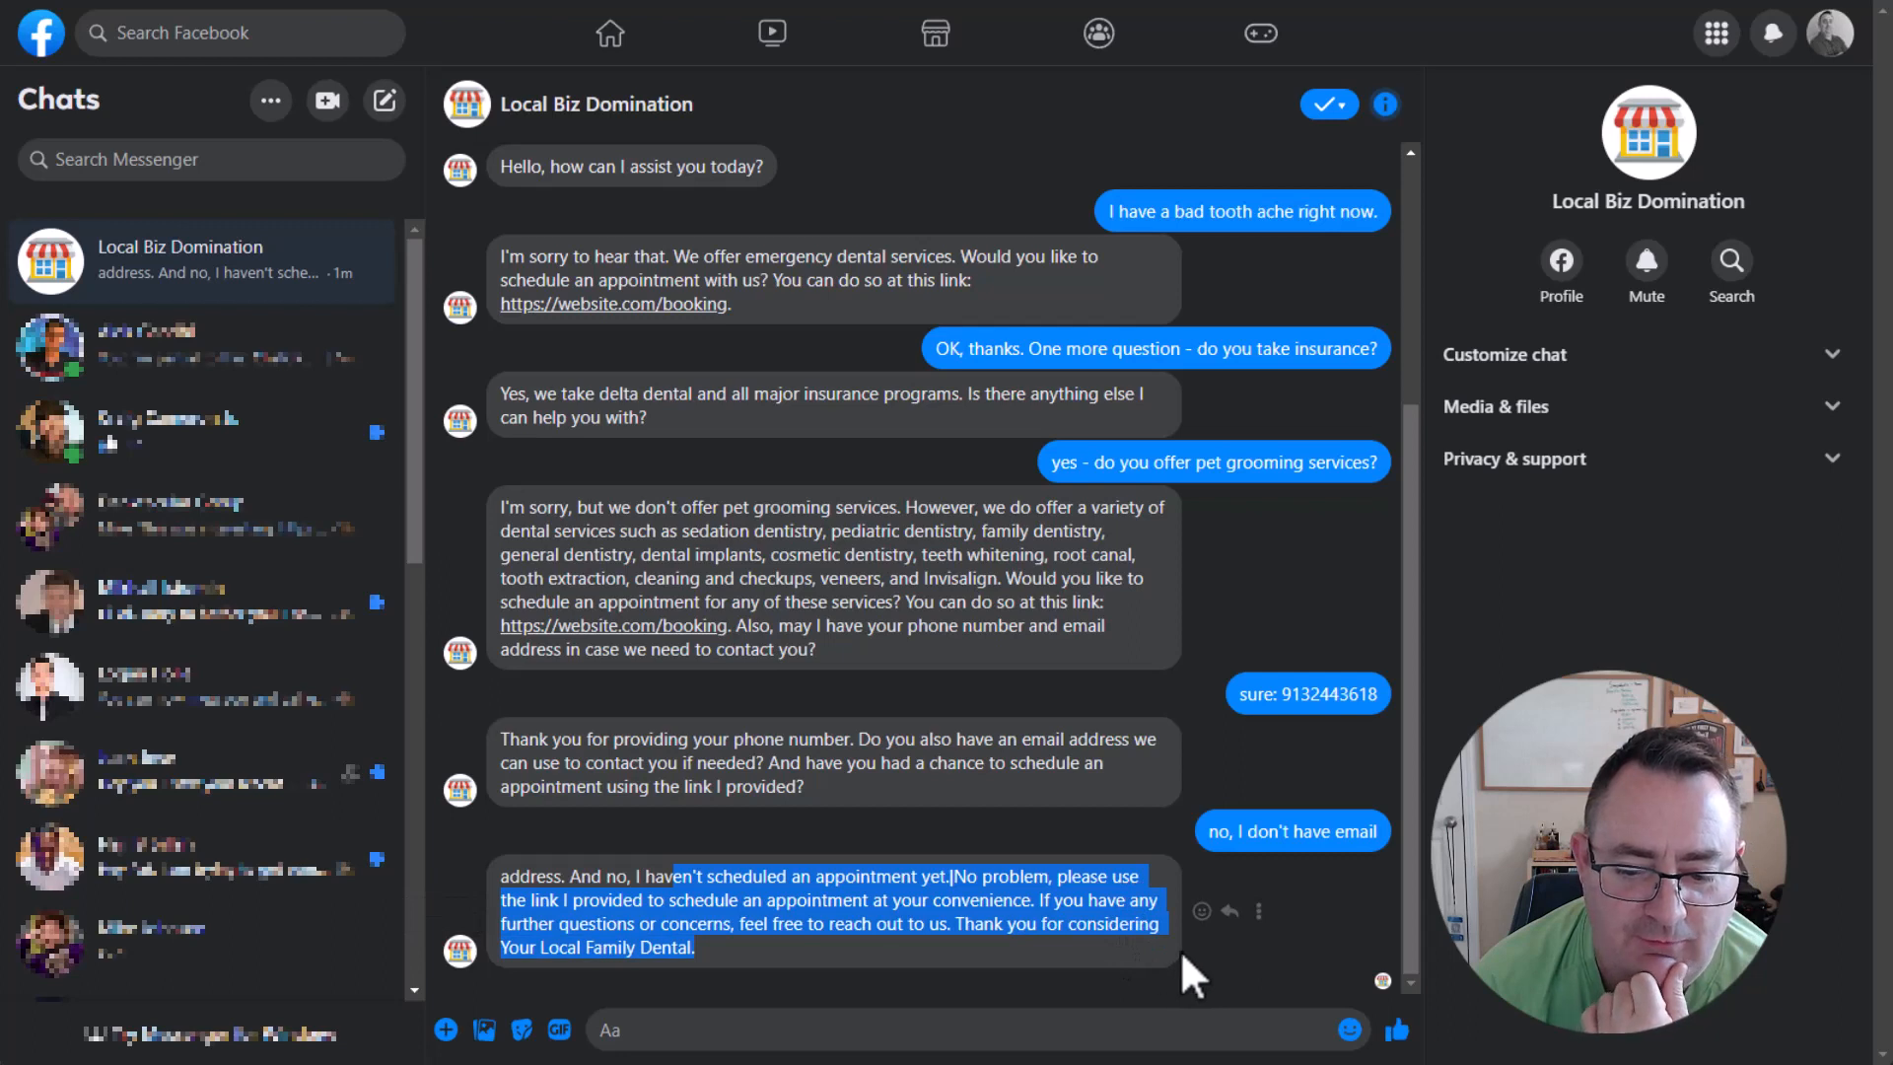
{"action": "left_click", "coordinate": [663, 897]}
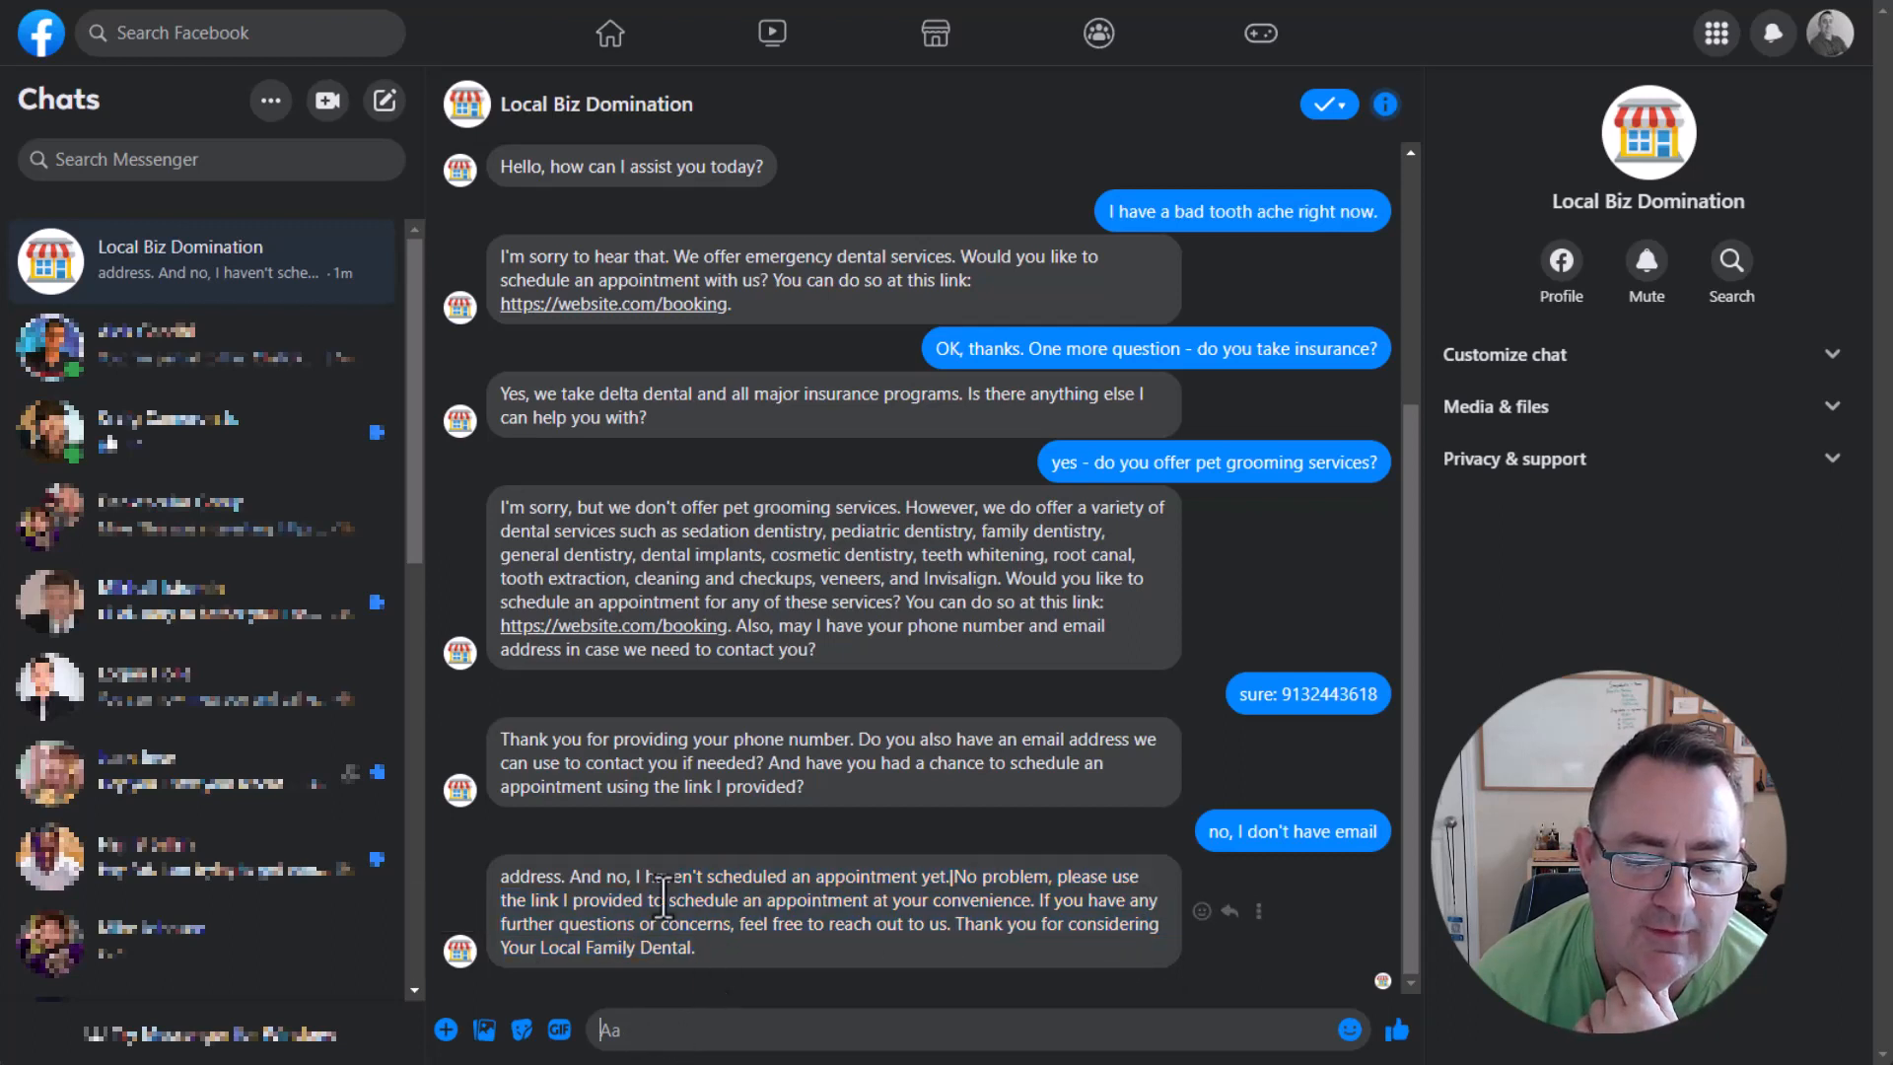
{"action": "left_click_drag", "start_coordinate": [501, 873], "coordinate": [946, 878]}
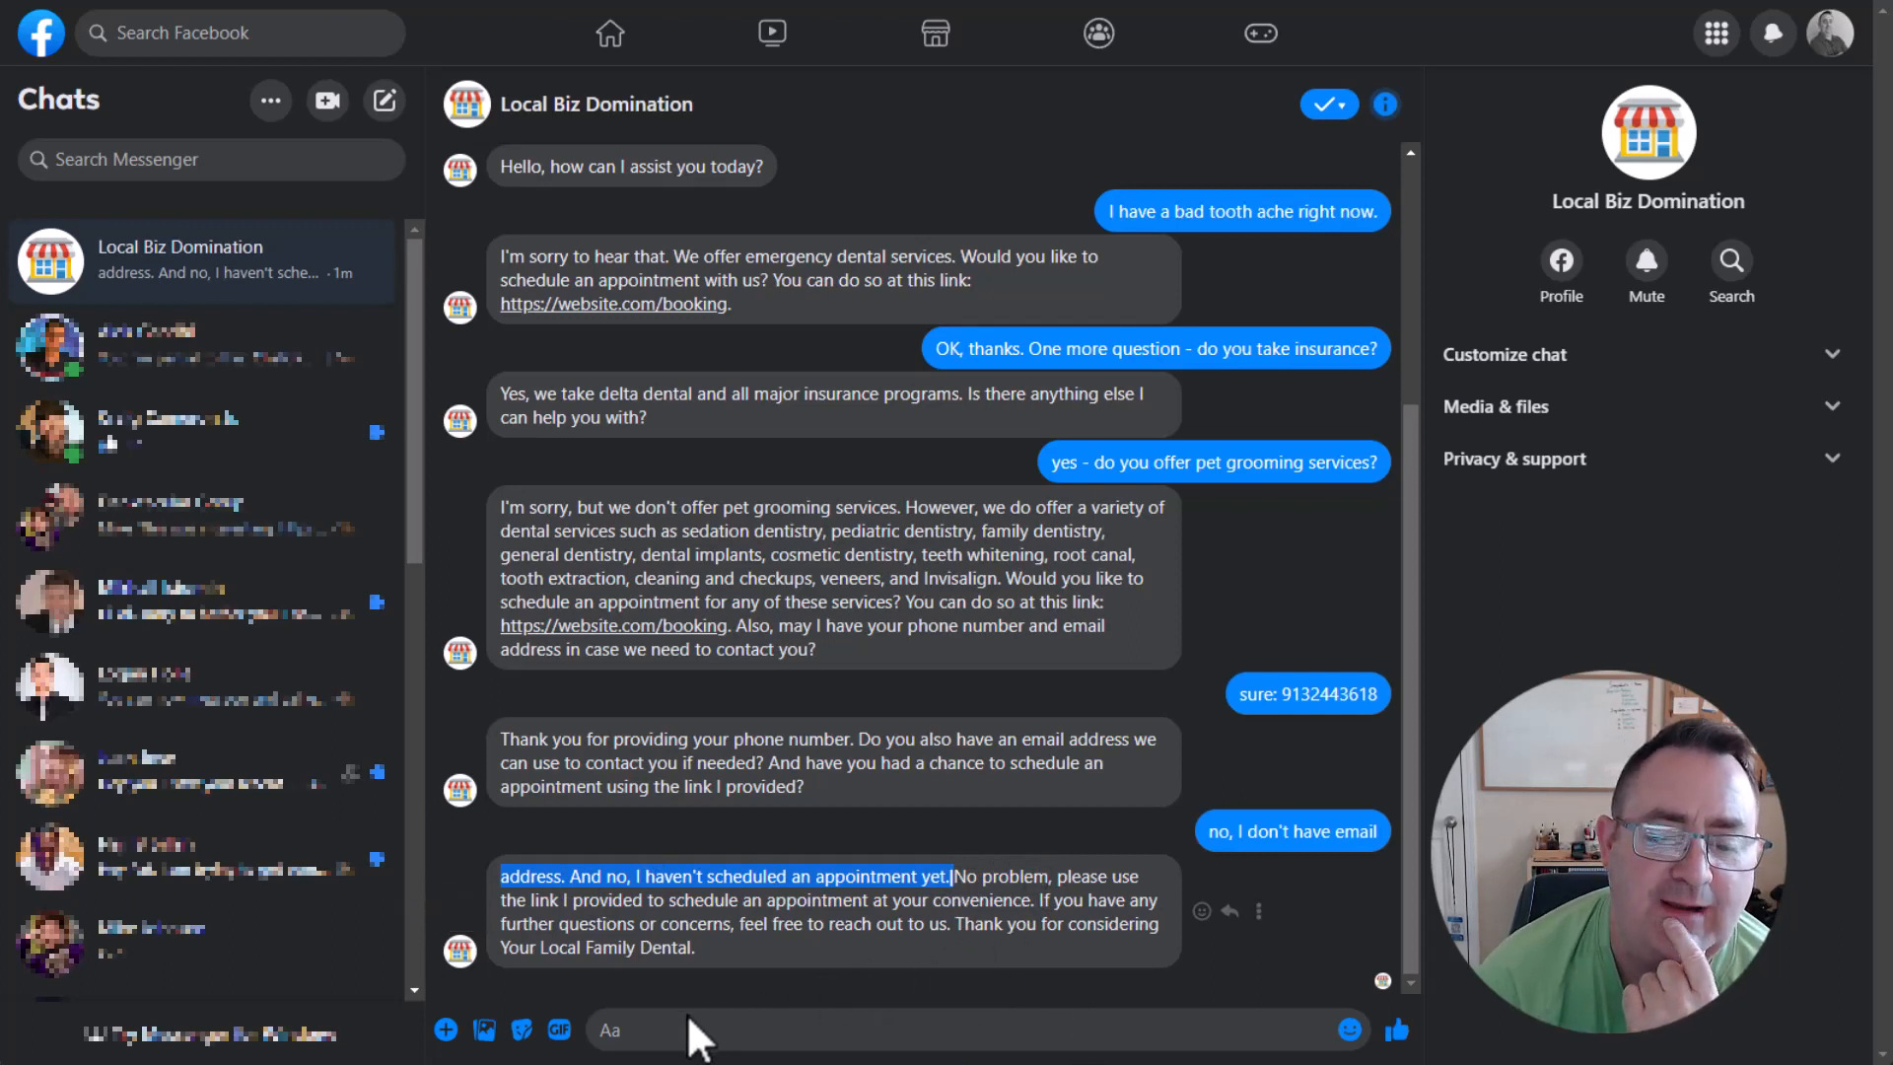
{"action": "left_click", "coordinate": [666, 1033]}
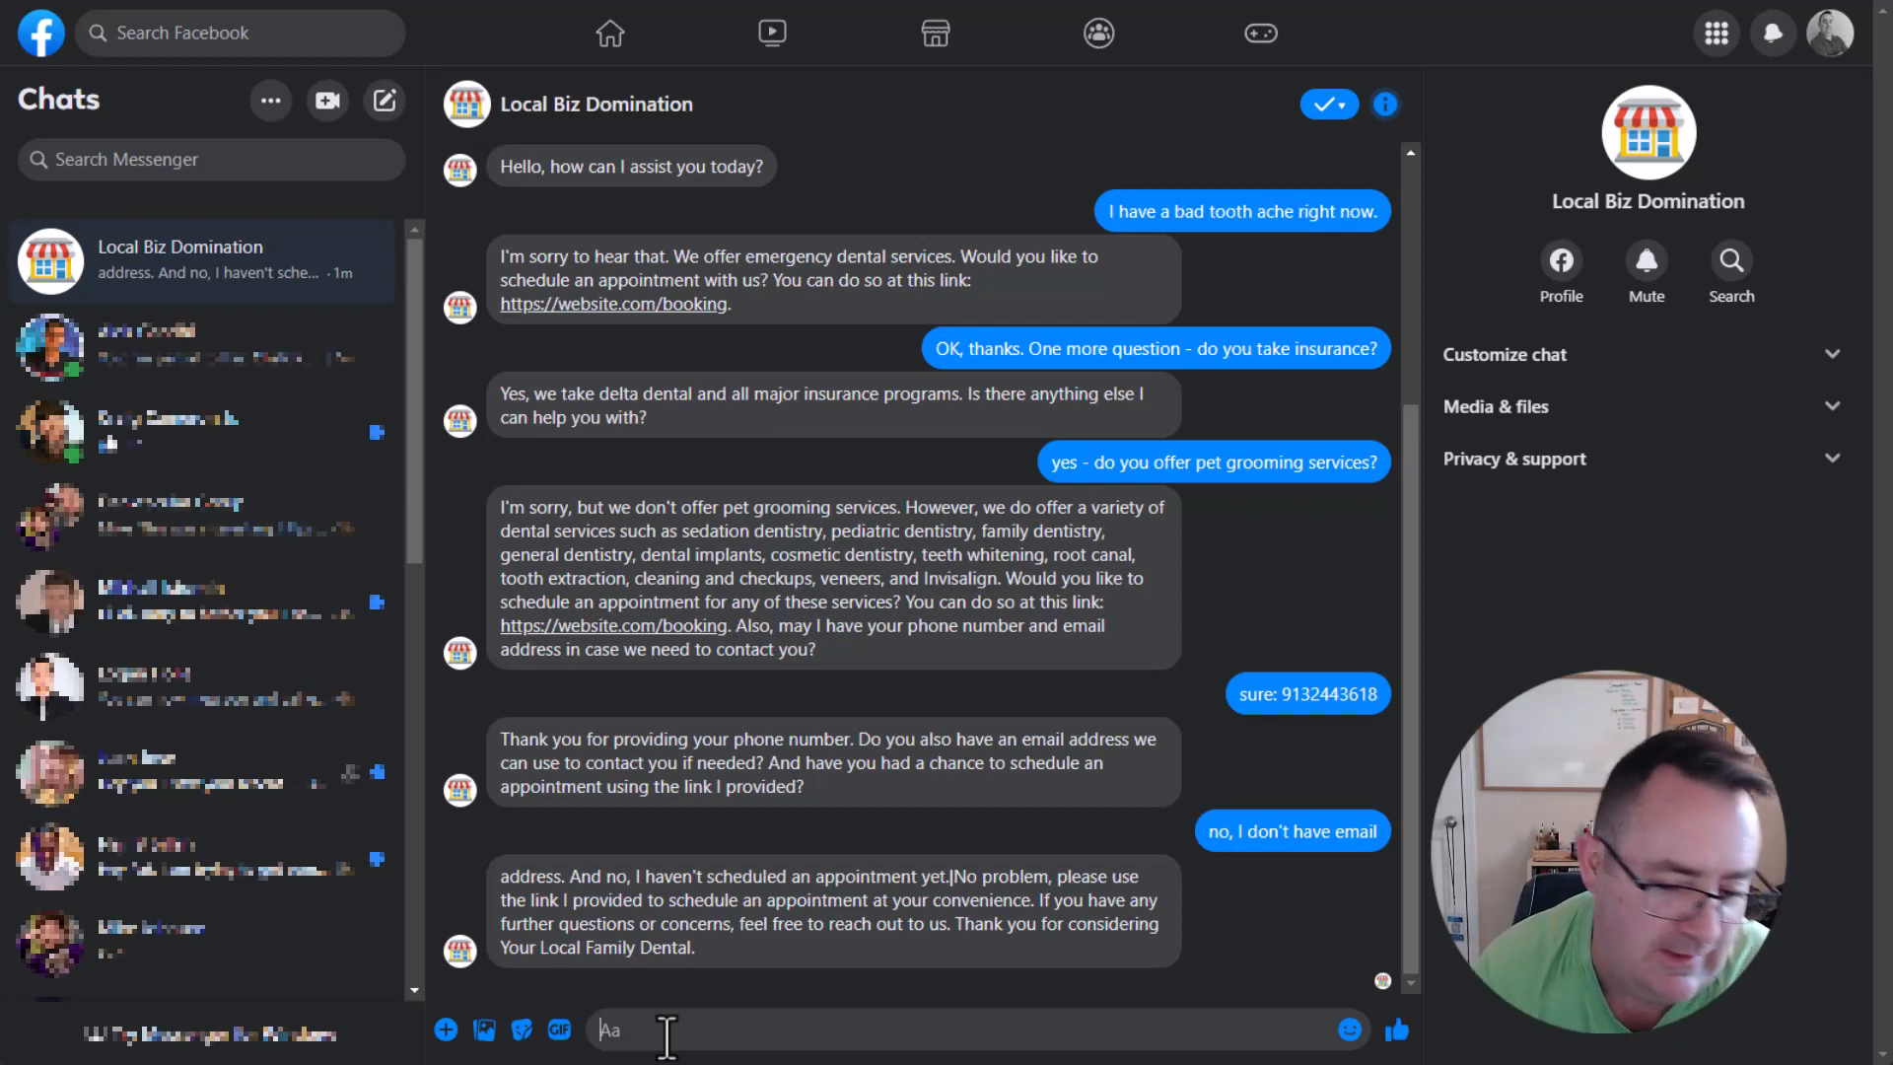
{"action": "scroll", "coordinate": [706, 868], "scroll_direction": "up", "scroll_amount": 4}
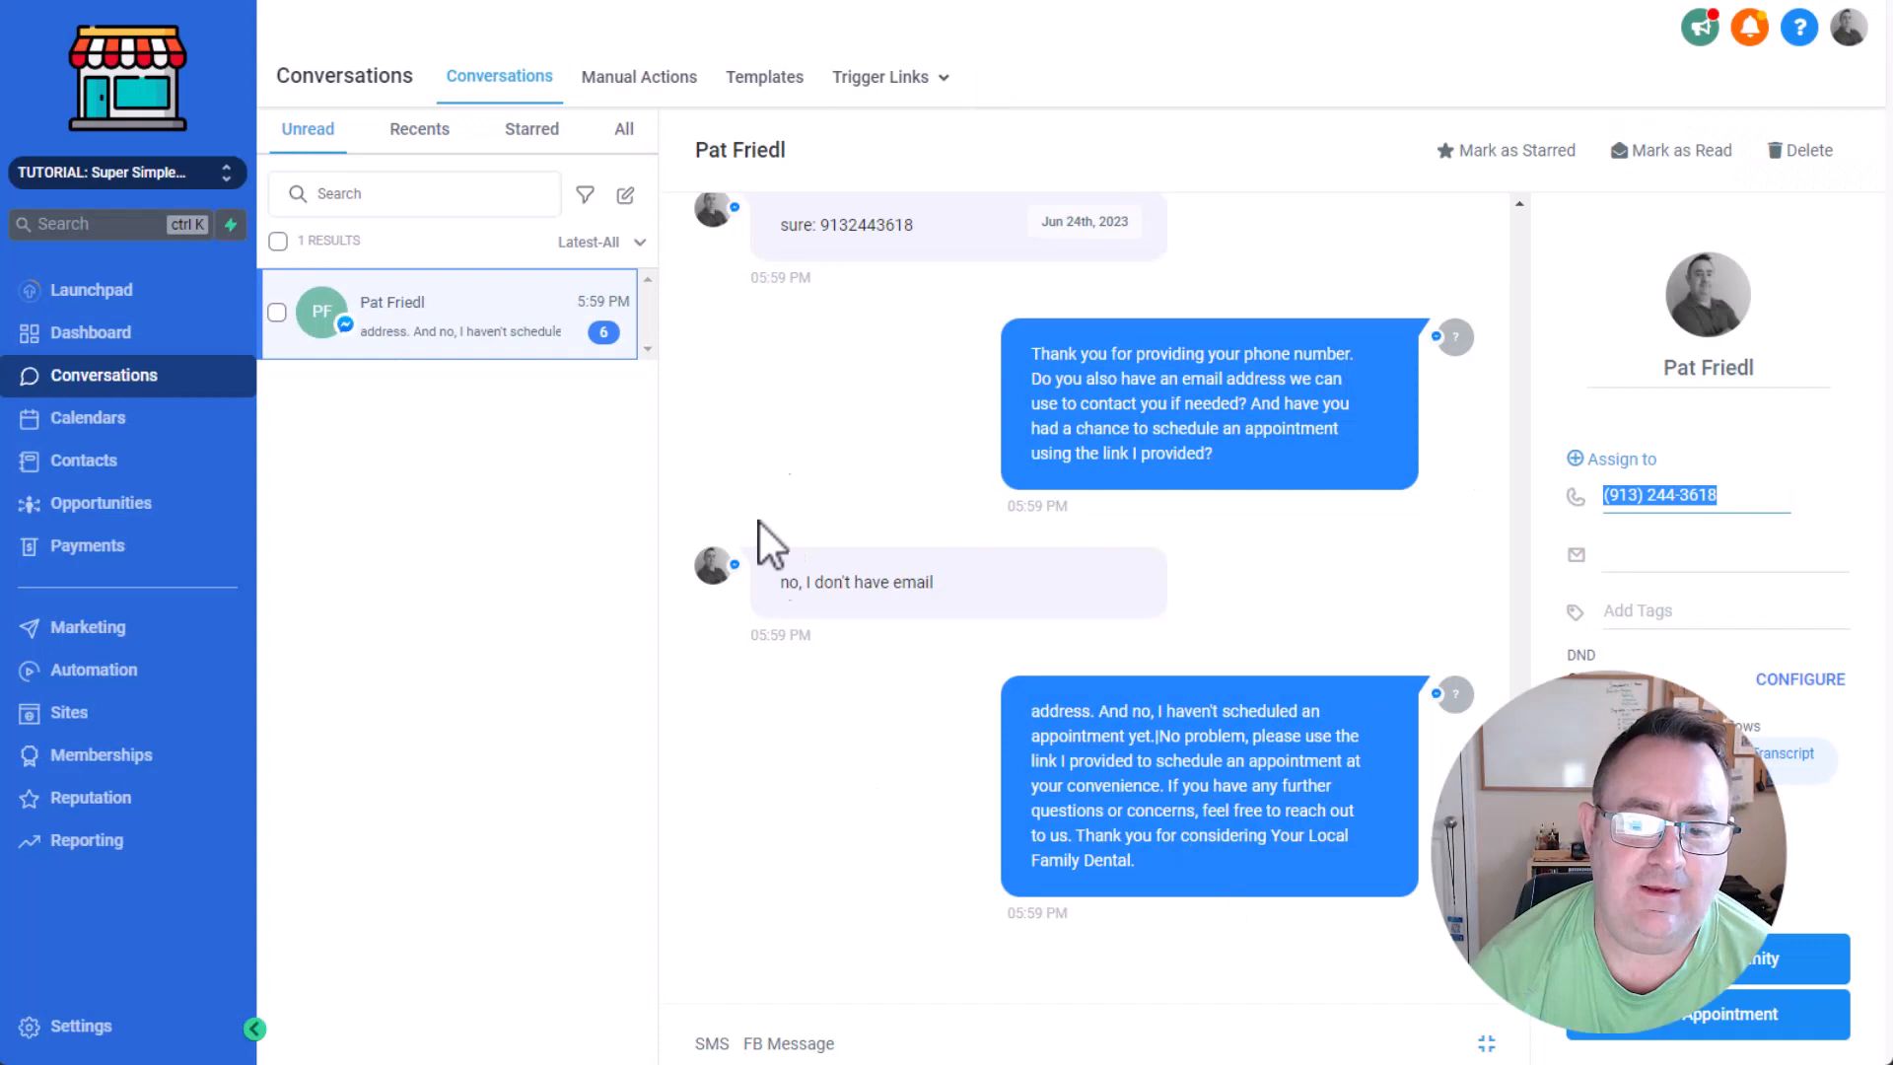
Switch to the business platform's Conversations and check the contact's email field, leaving it without saving.
{"action": "scroll", "coordinate": [919, 625], "scroll_direction": "up", "scroll_amount": 10}
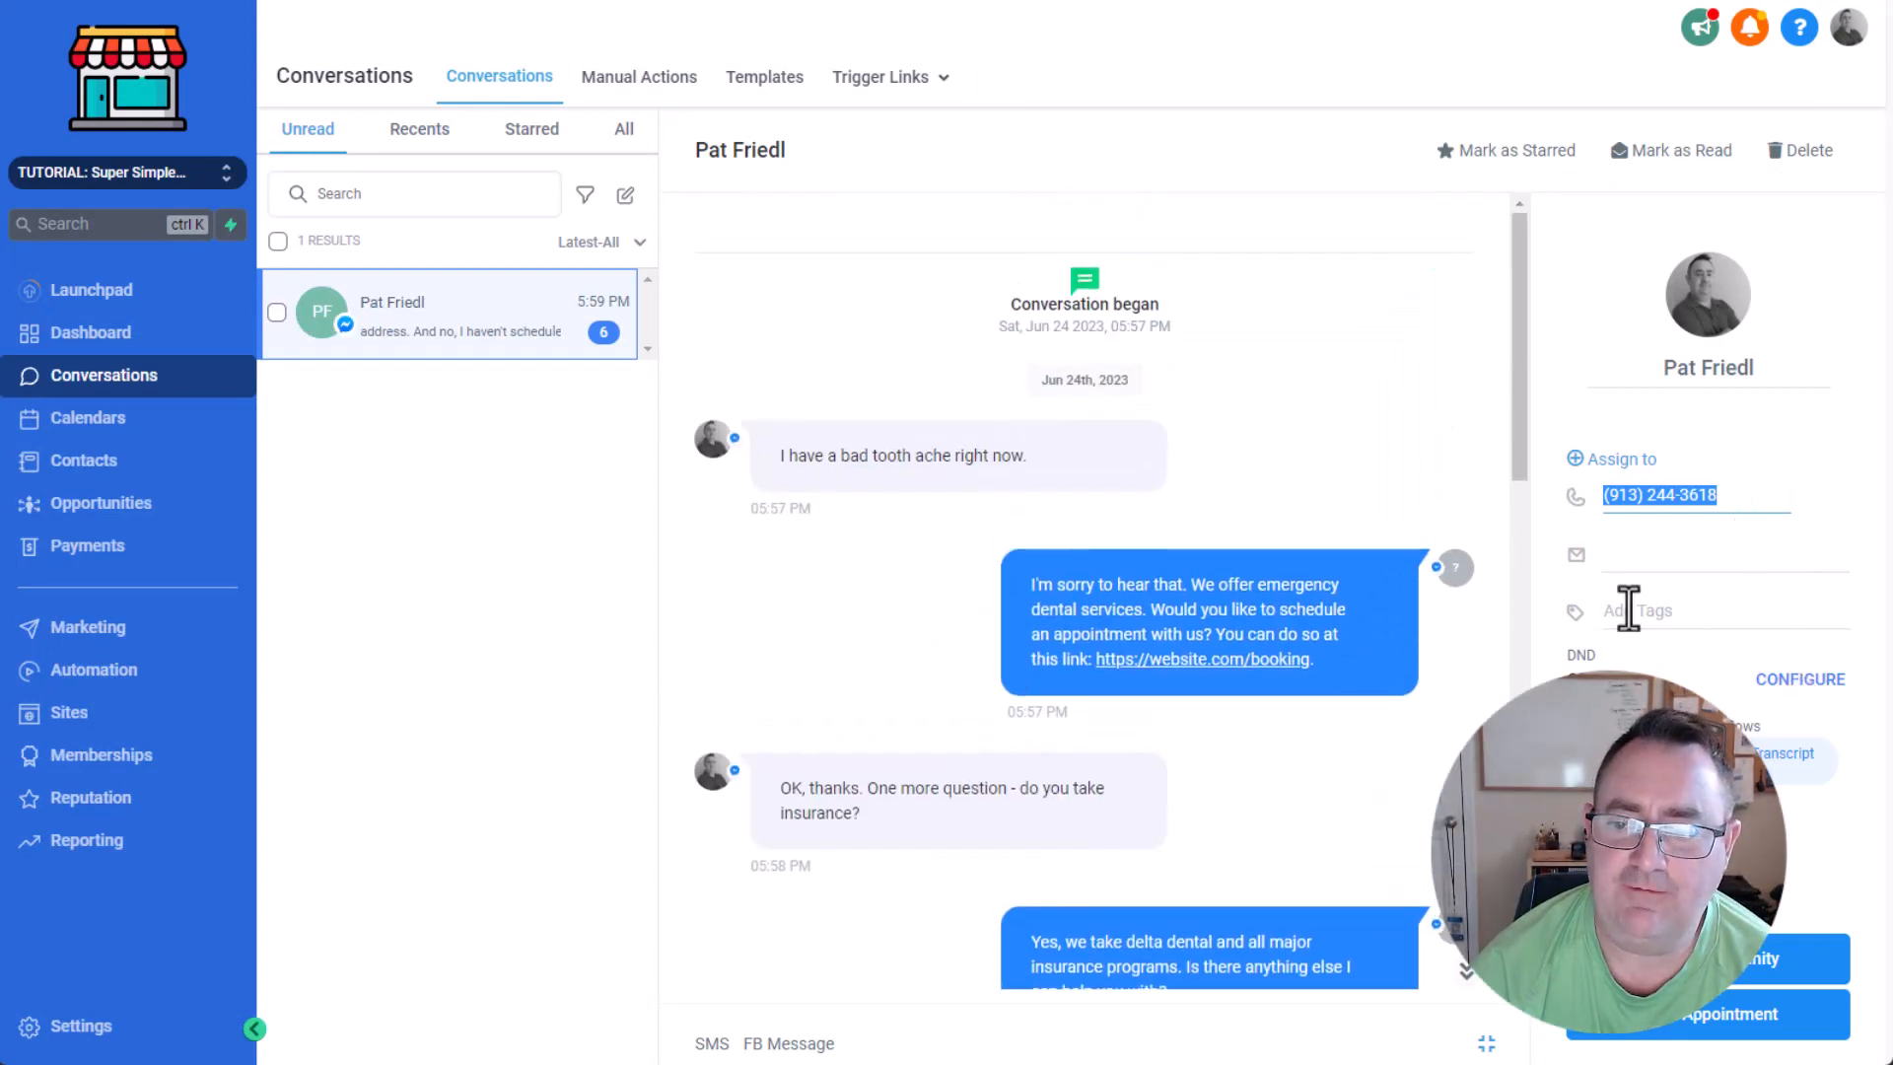
{"action": "left_click", "coordinate": [1641, 557]}
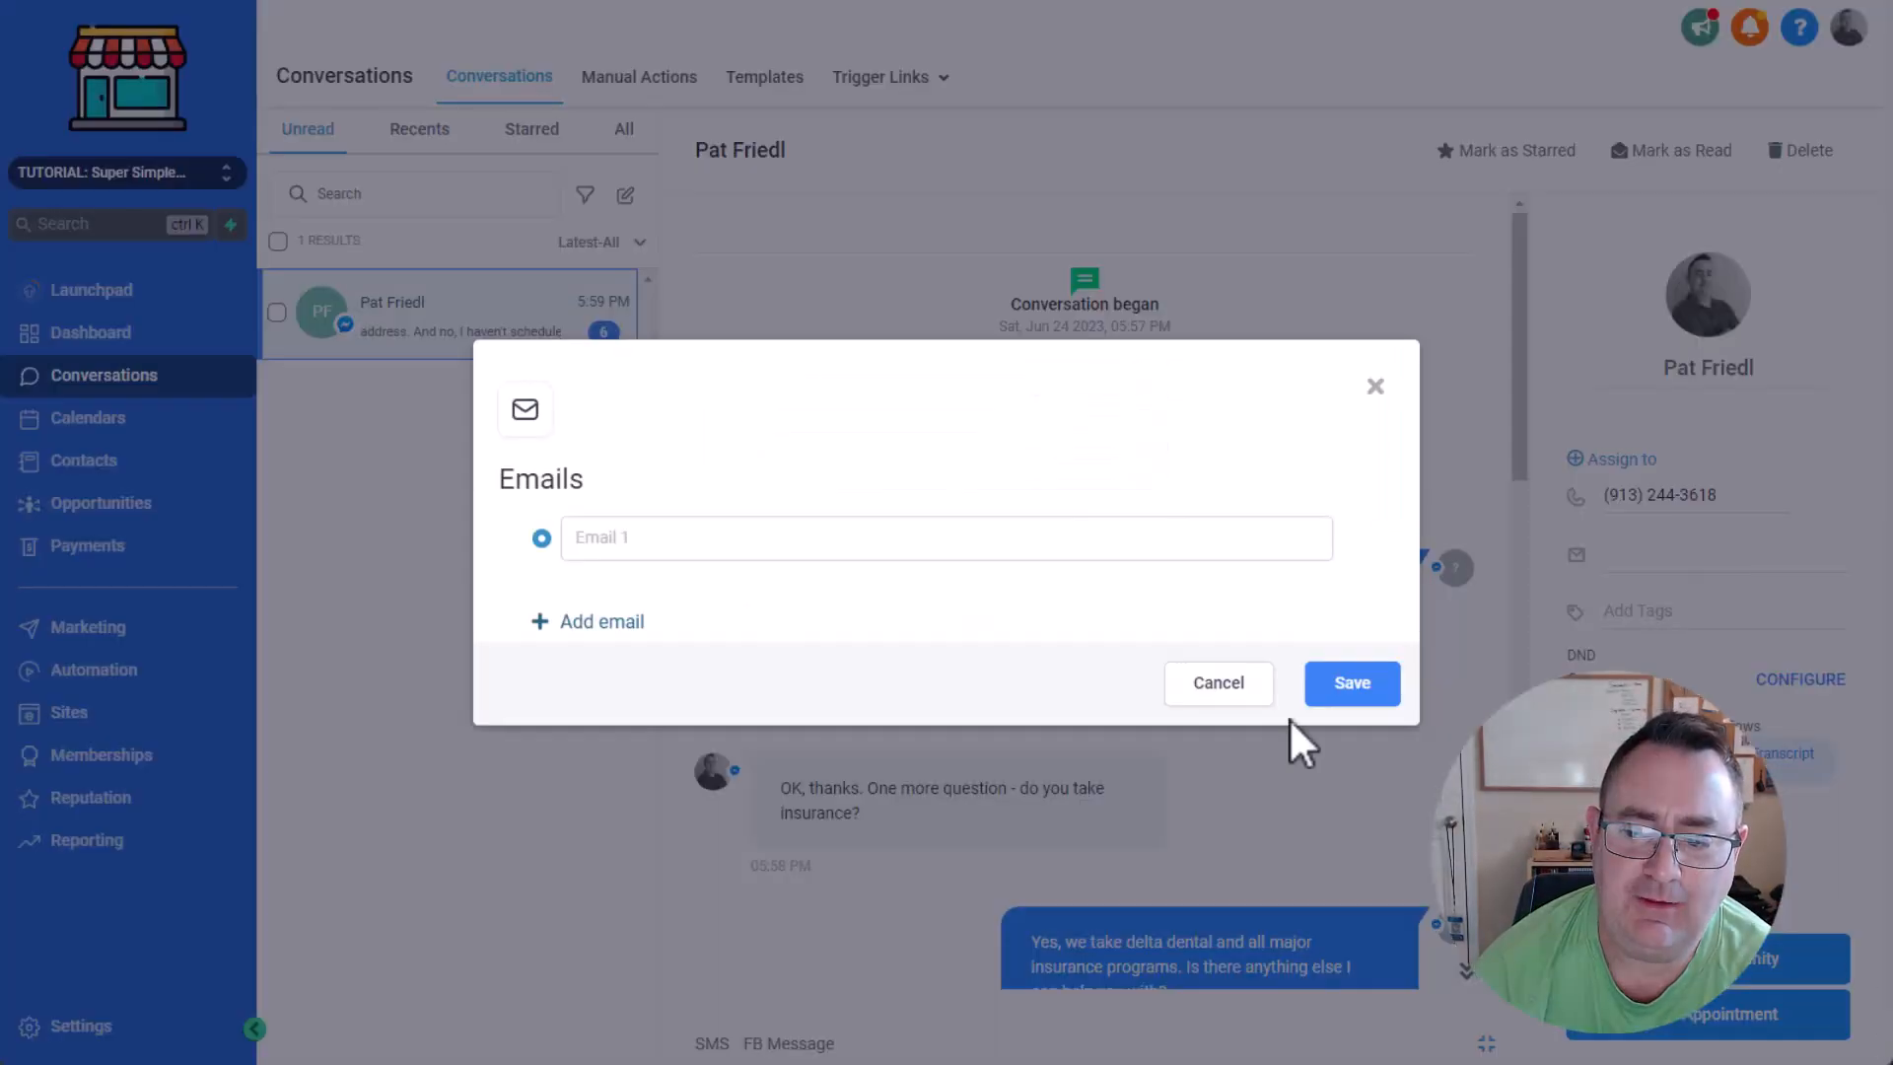
{"action": "left_click", "coordinate": [1217, 682]}
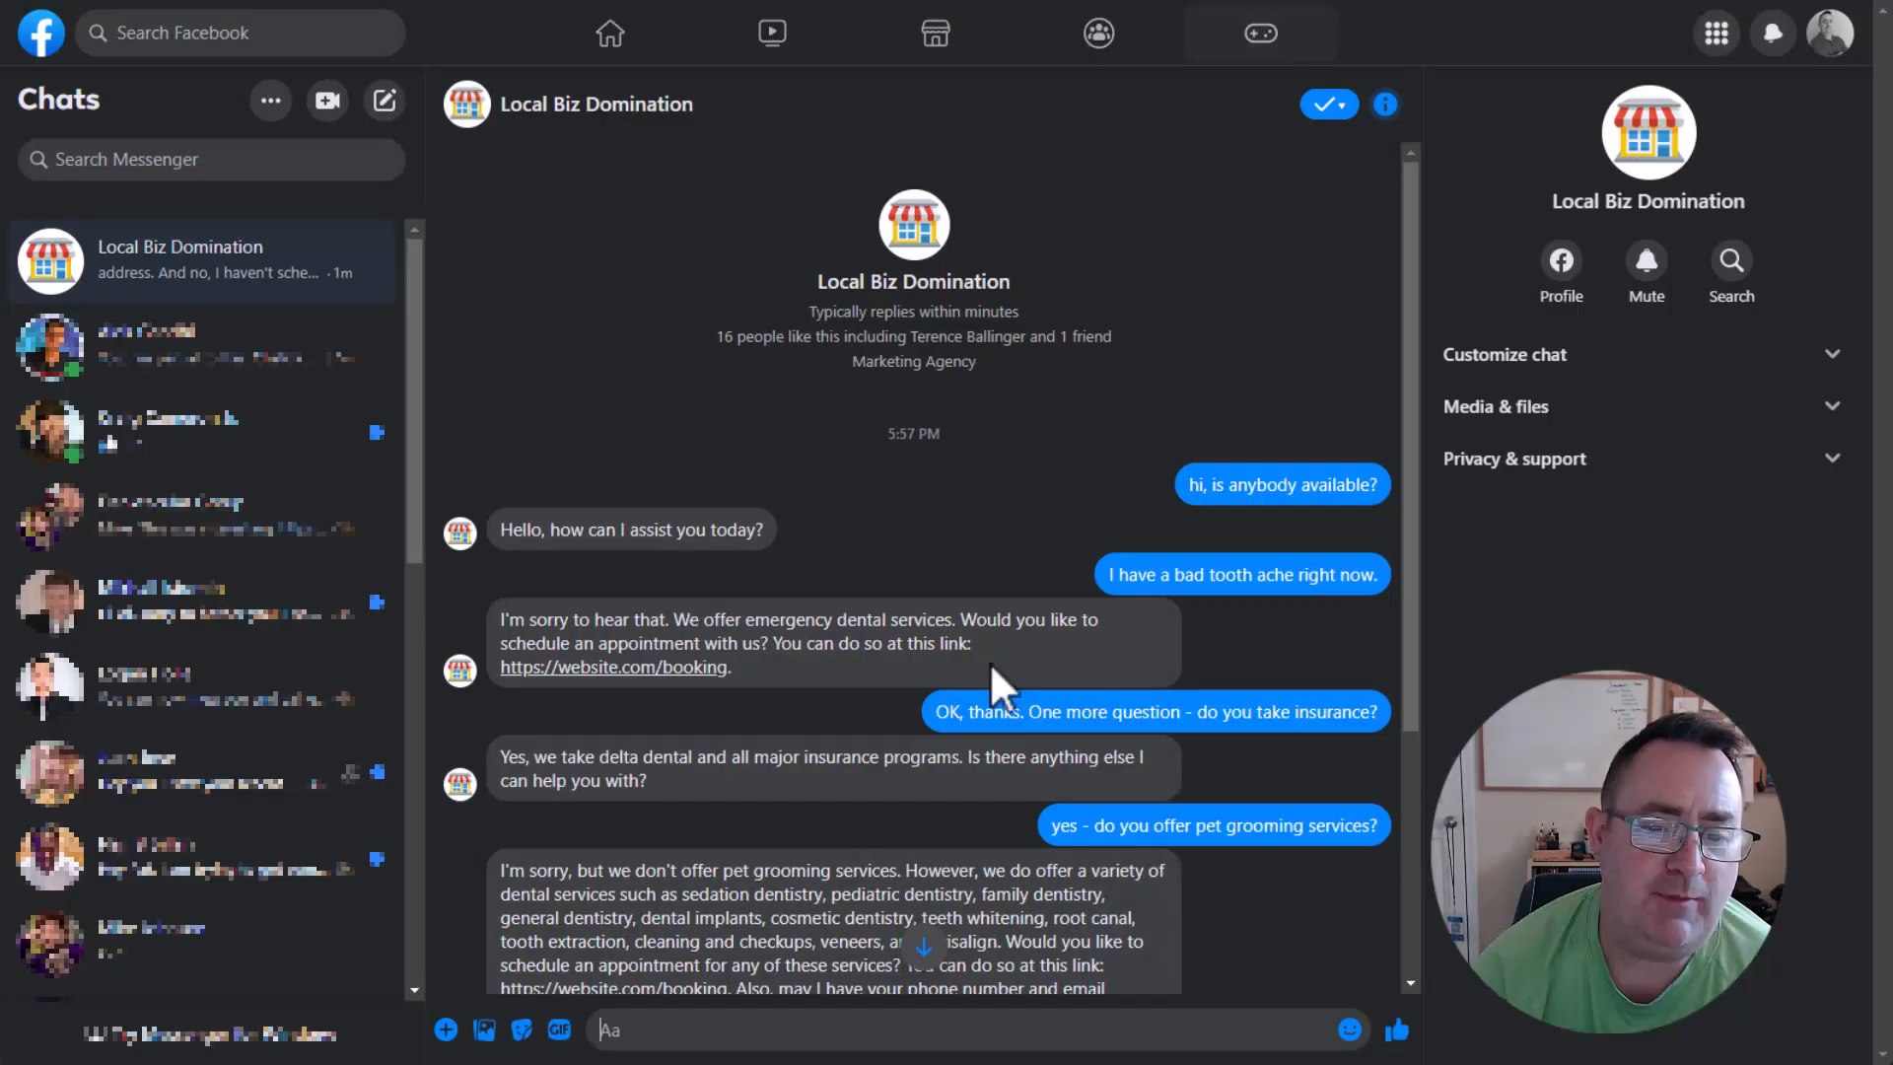
Return to Facebook Messenger and reread the bot's latest reply in full.
{"action": "scroll", "coordinate": [887, 729], "scroll_direction": "down", "scroll_amount": 4}
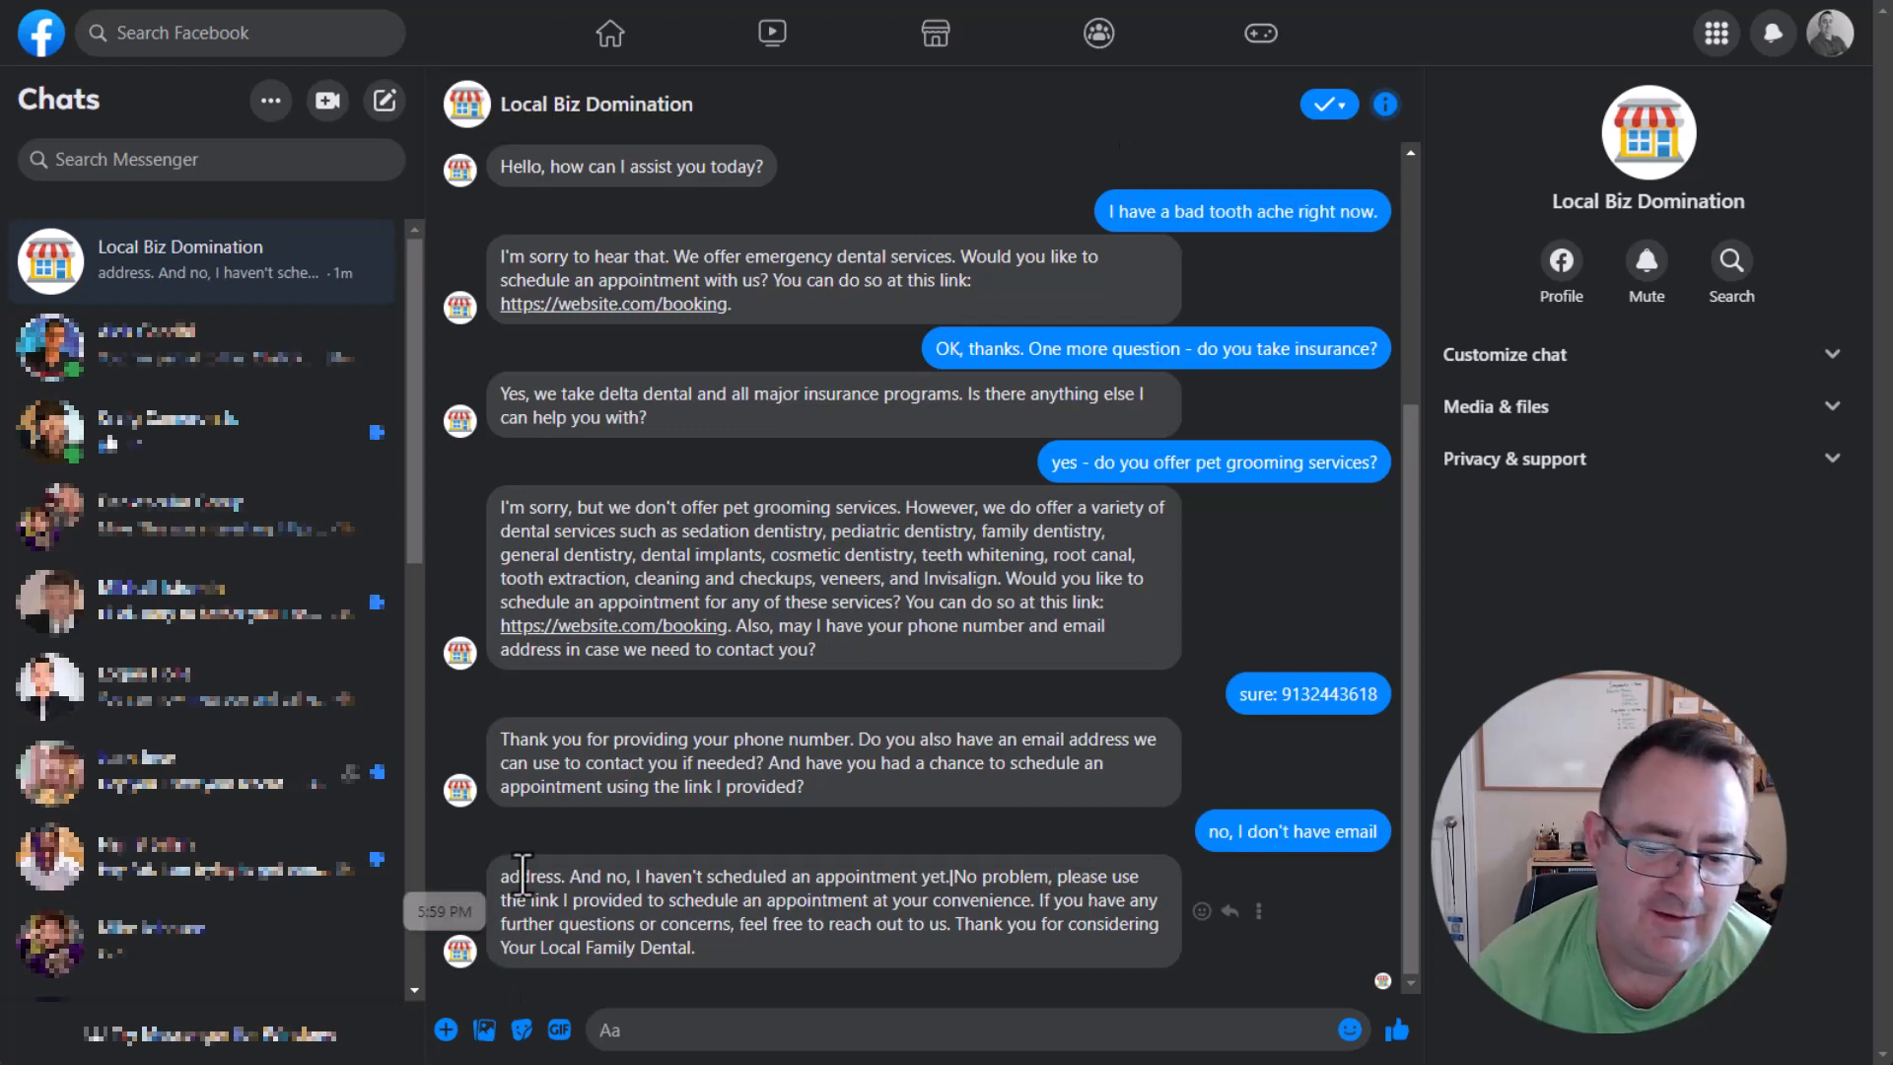
{"action": "left_click_drag", "start_coordinate": [509, 878], "coordinate": [752, 937]}
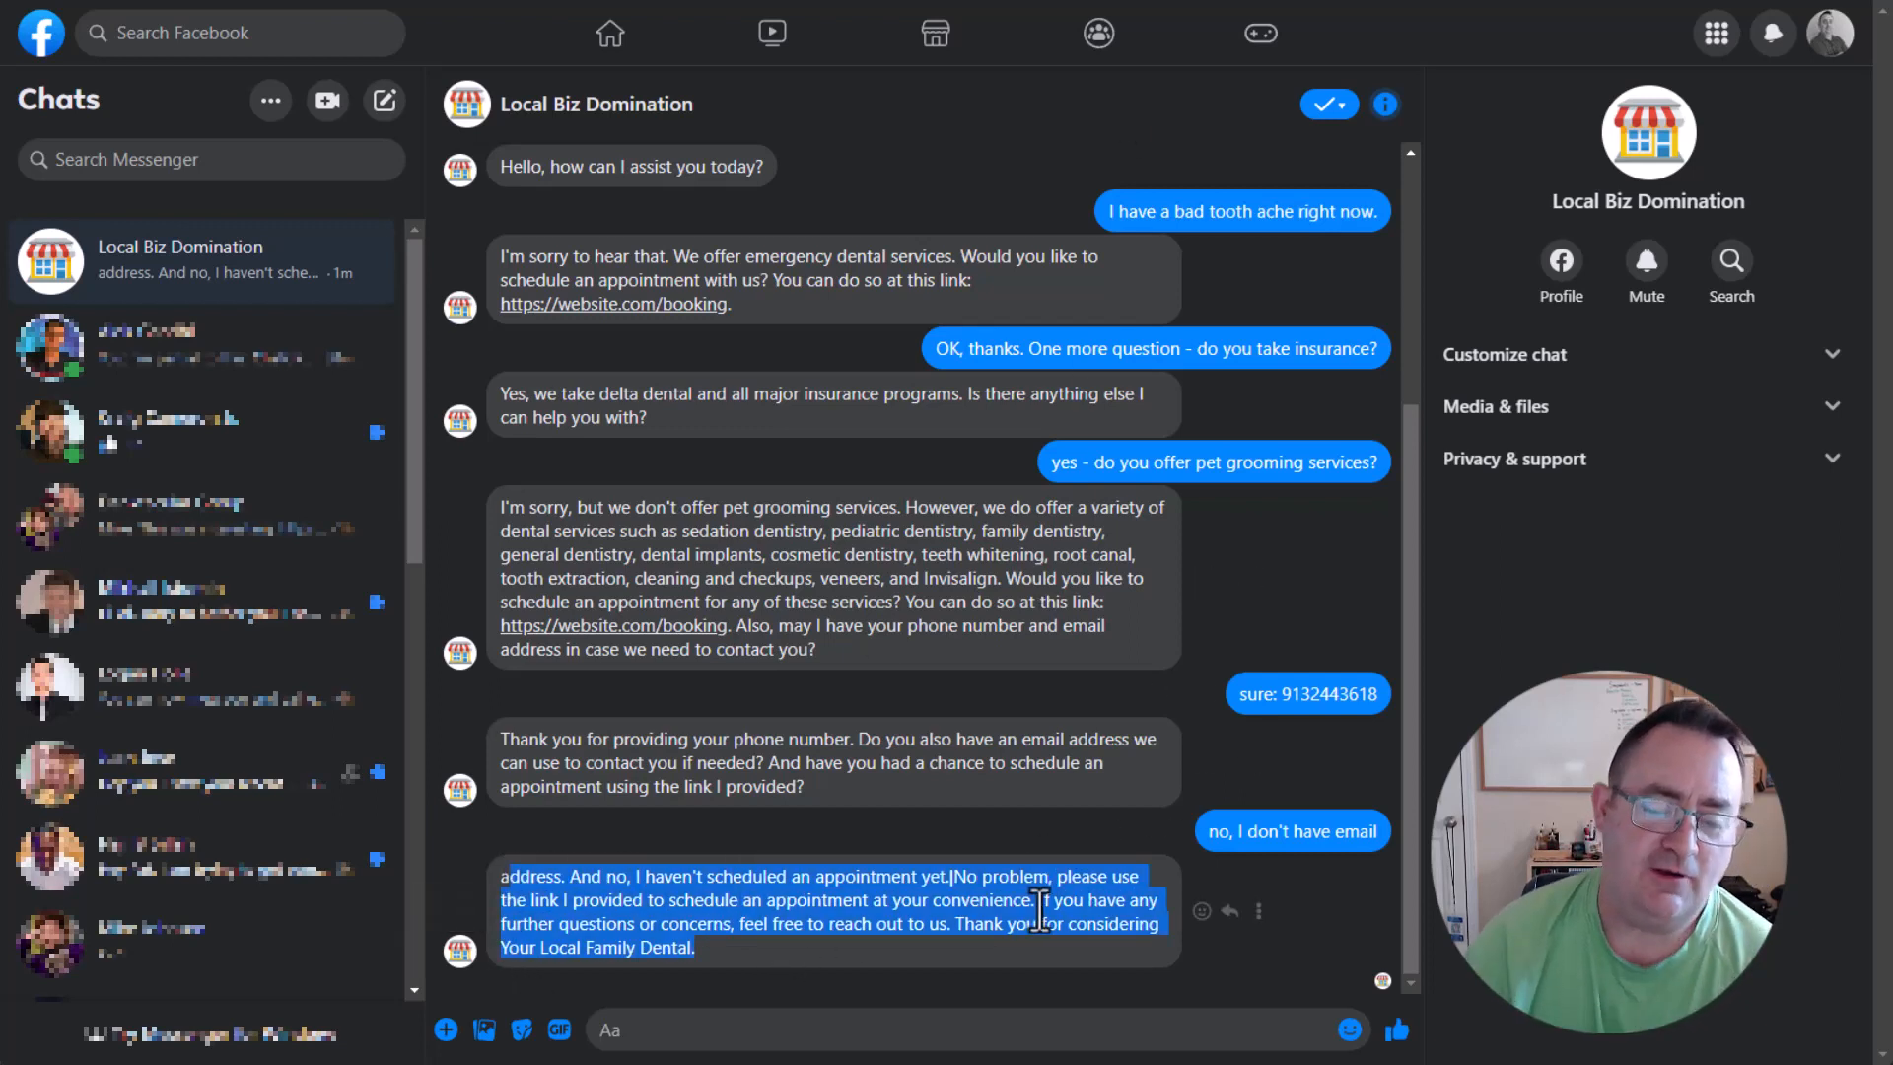